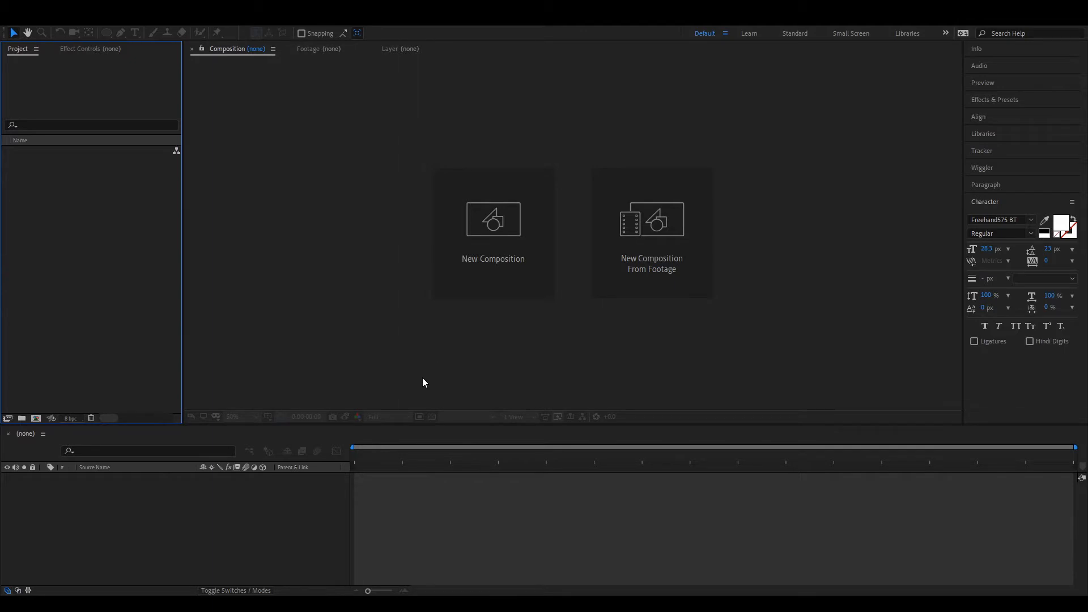
Create a 1920 x 1080 composition at 30 fps and add a full-frame royal blue solid.
click(522, 268)
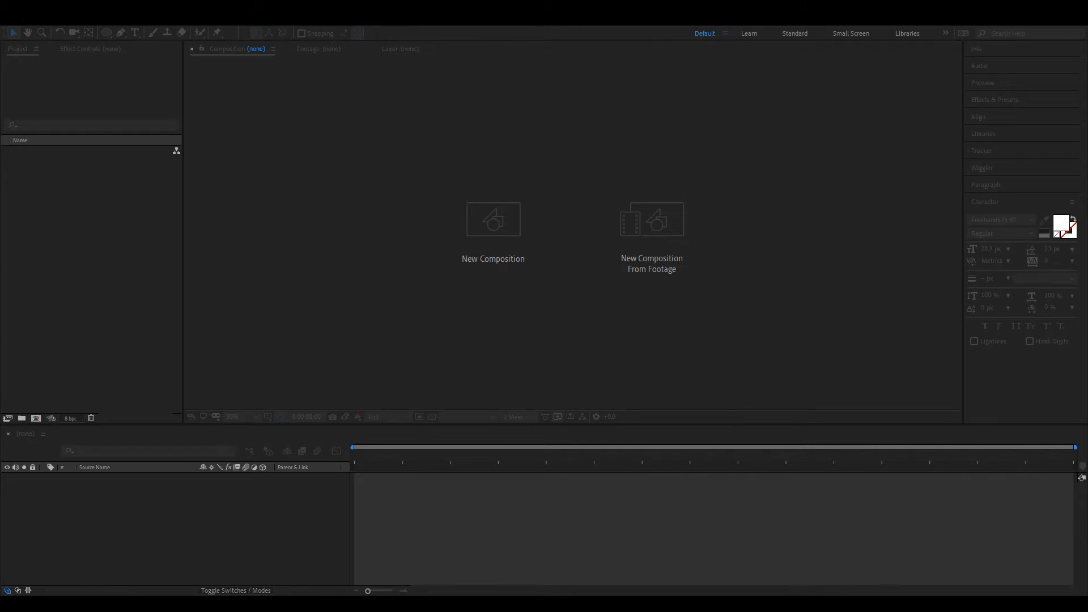
key(Return)
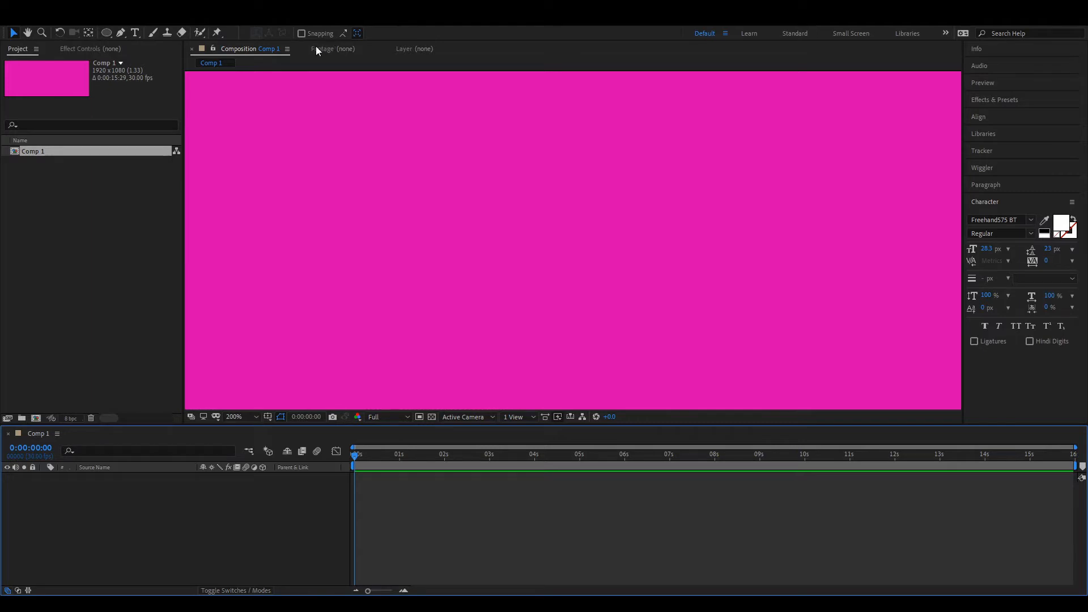
key(ctrl+y)
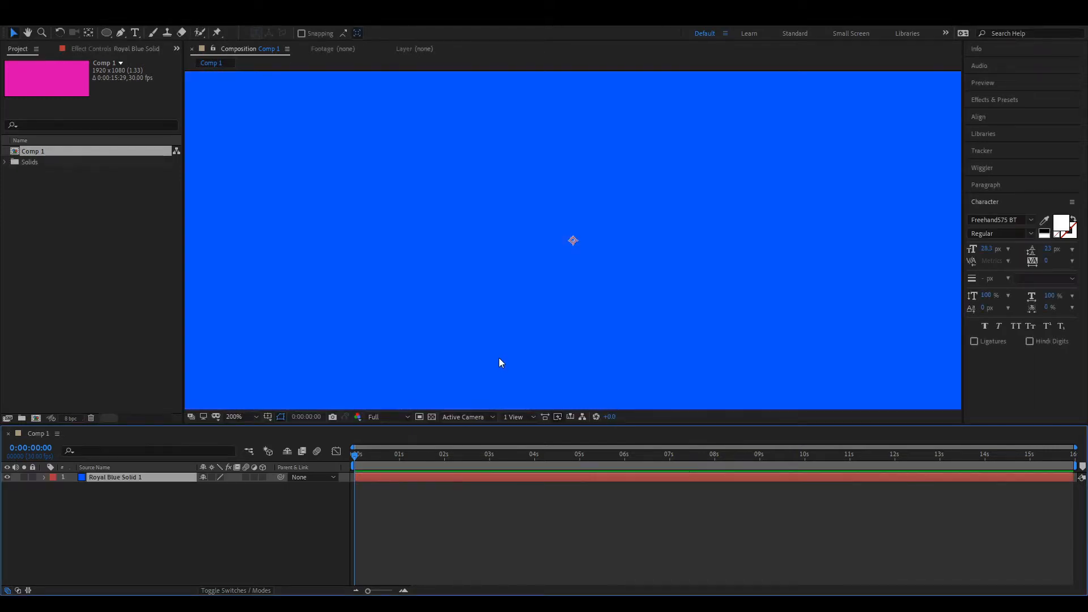
key(comma)
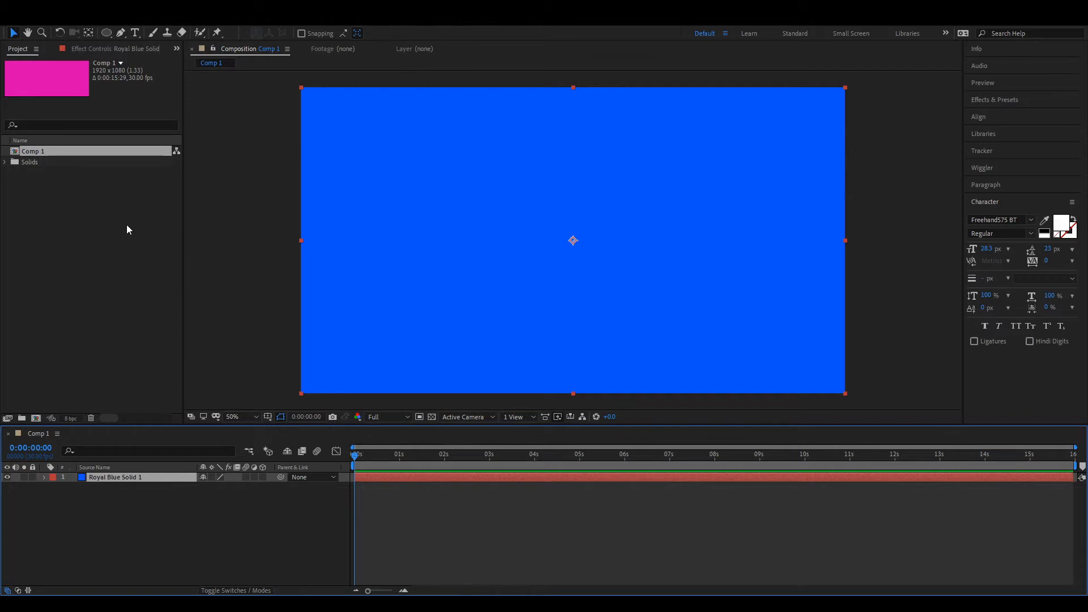
Draw a red rectangle with a white outline as a new shape layer above the blue solid.
click(106, 33)
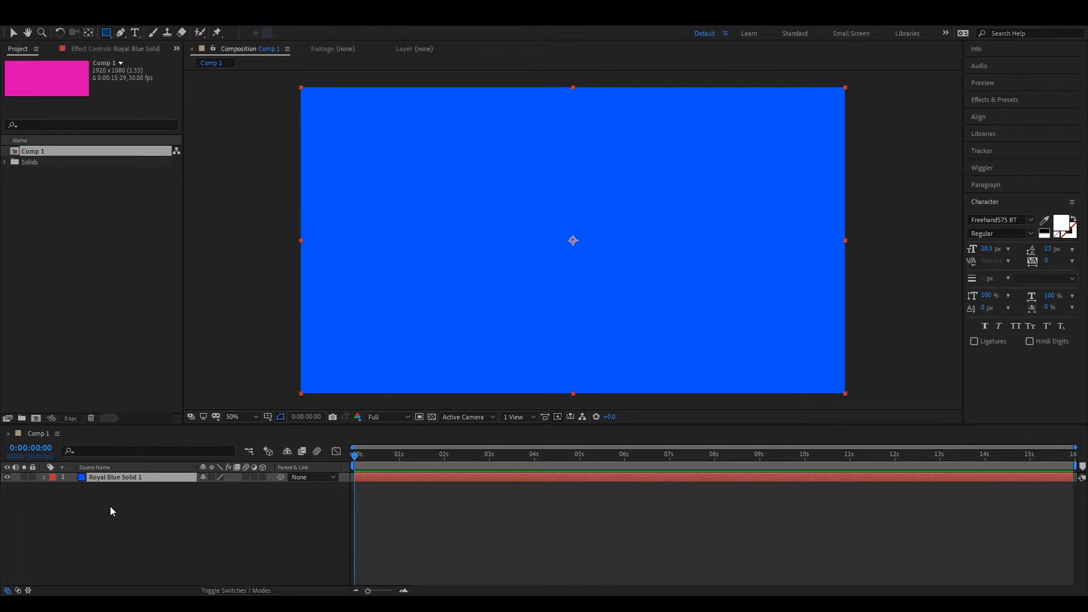
click(202, 537)
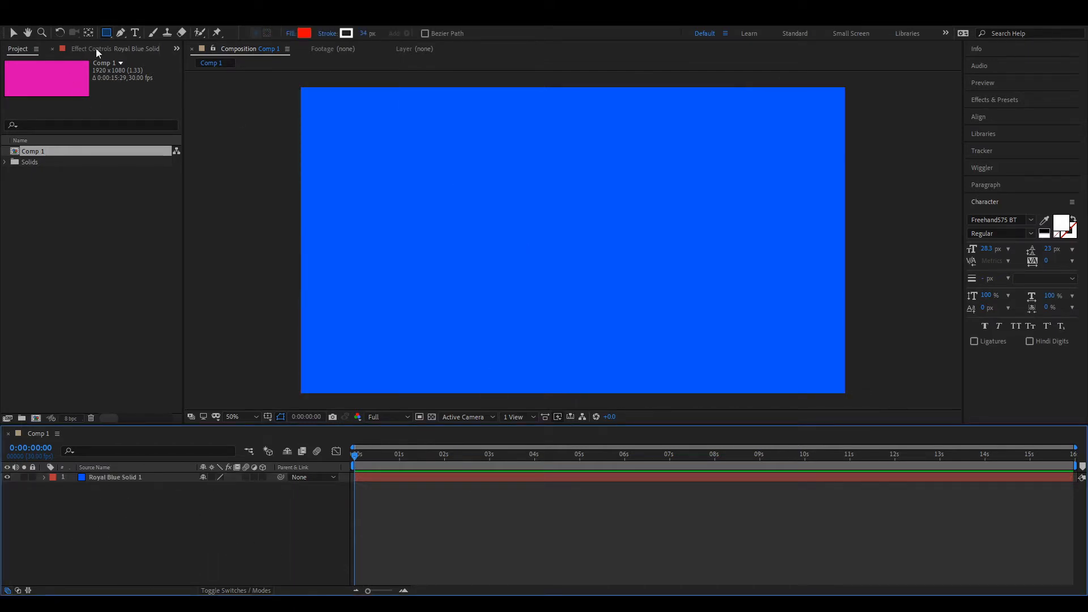
drag(448, 136, 610, 262)
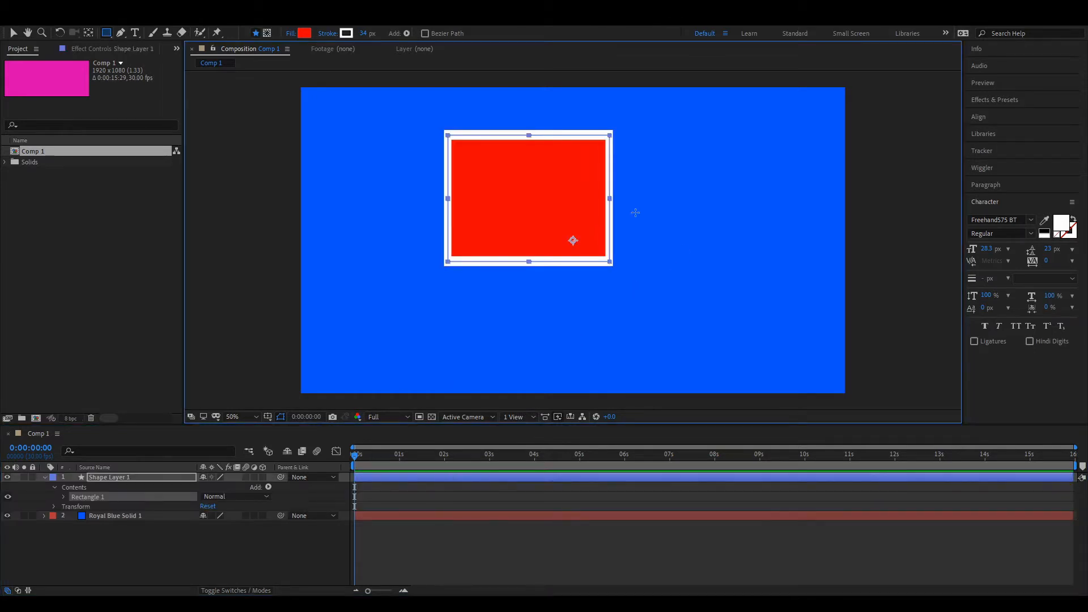
Draw a closed, curved freeform shape beside the rectangle on the same shape layer with the Pen tool.
click(121, 33)
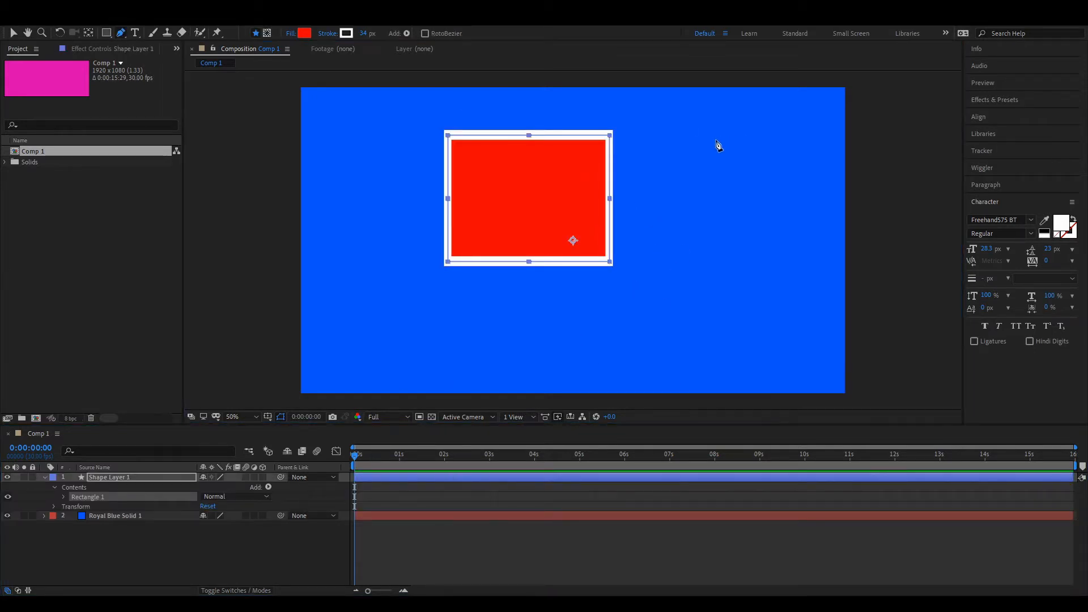
click(750, 175)
drag(689, 231, 683, 314)
drag(778, 296, 794, 185)
drag(753, 219, 714, 220)
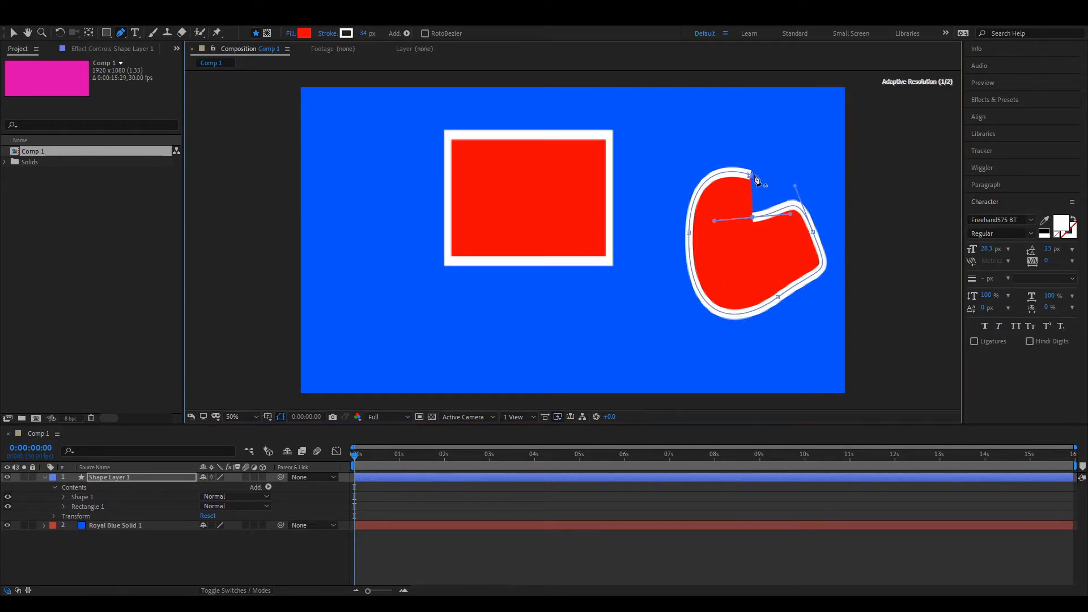
click(750, 174)
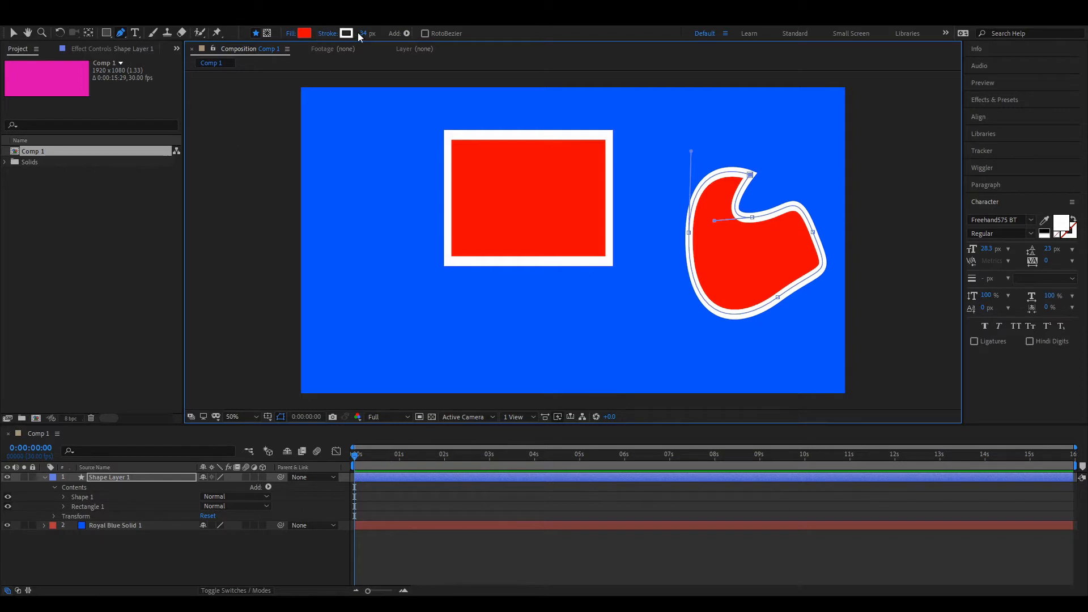
Give the freeform shape a 29 px stroke and a white fill, and delete the whole shape layer.
mouse_move(363, 34)
mouse_down()
mouse_move(401, 31)
mouse_move(328, 46)
mouse_move(344, 43)
mouse_up()
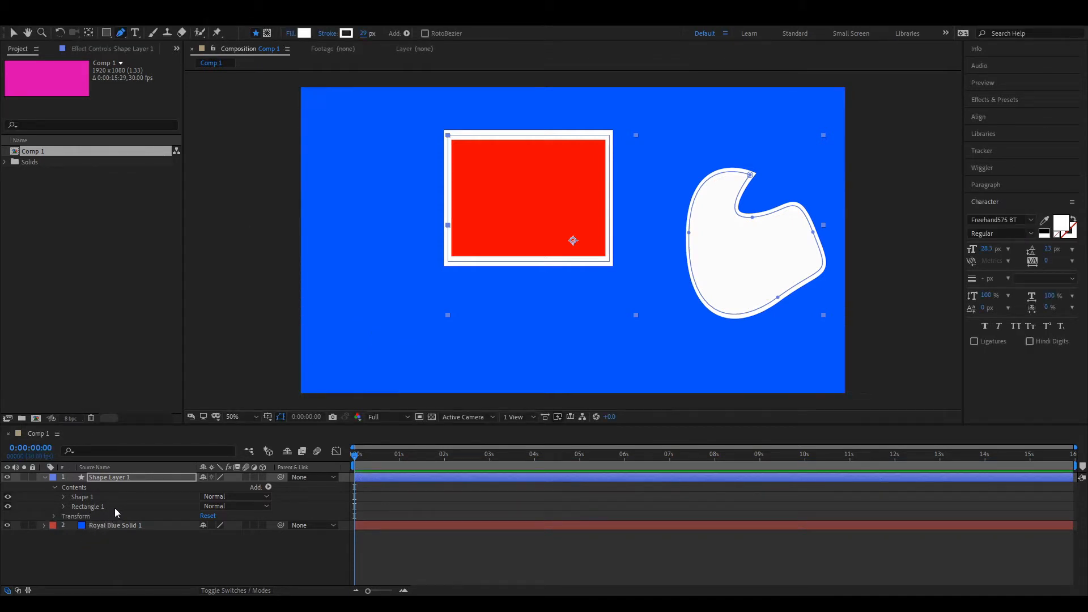
click(127, 475)
key(Delete)
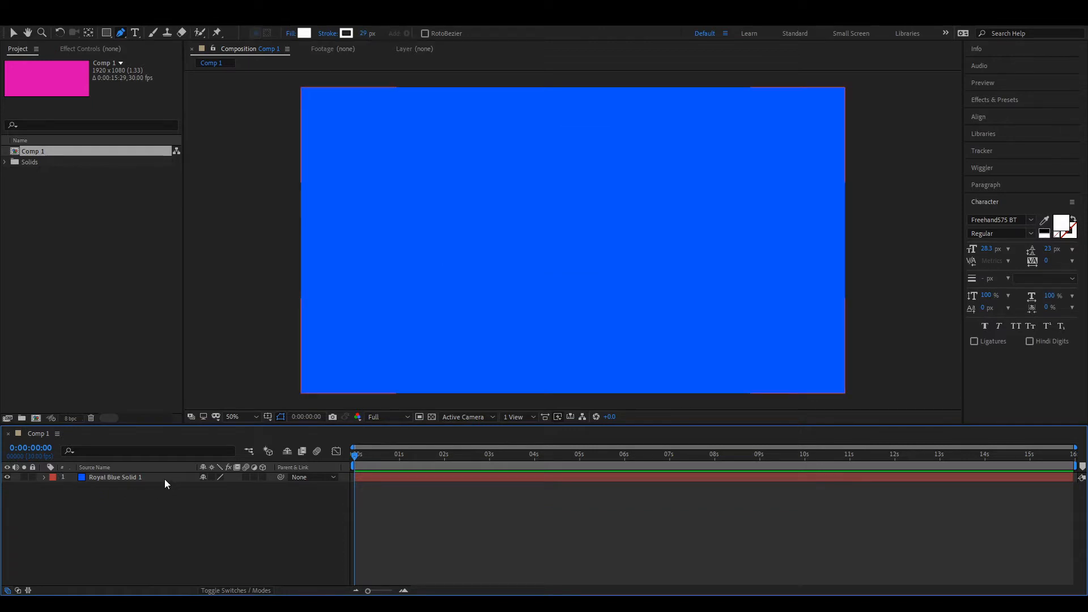
Mask the royal blue solid with a tall rectangle in the left part of the frame.
click(164, 478)
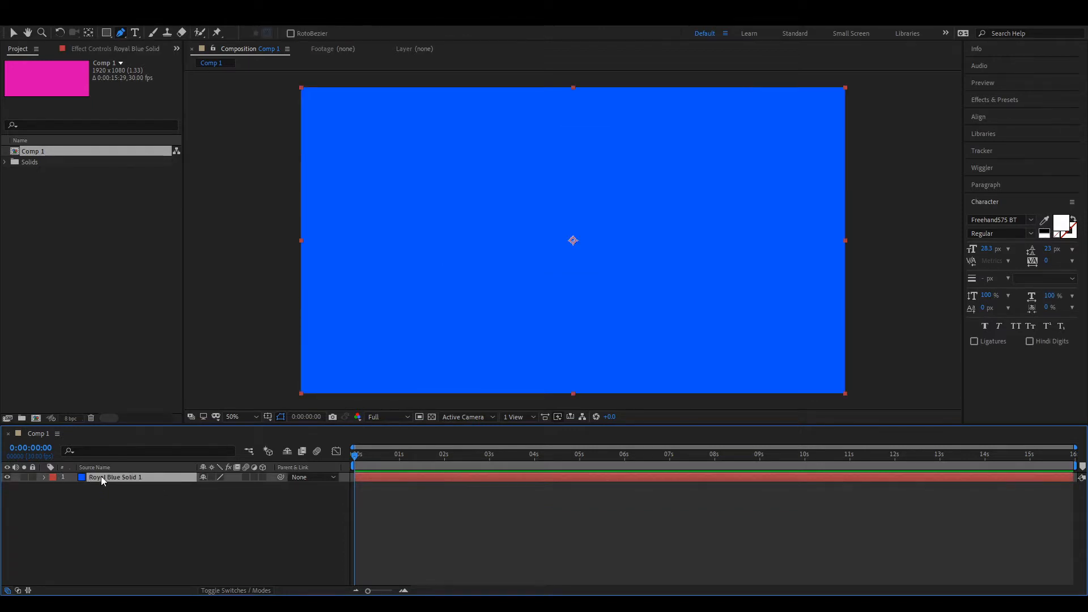
click(107, 33)
drag(340, 103, 493, 363)
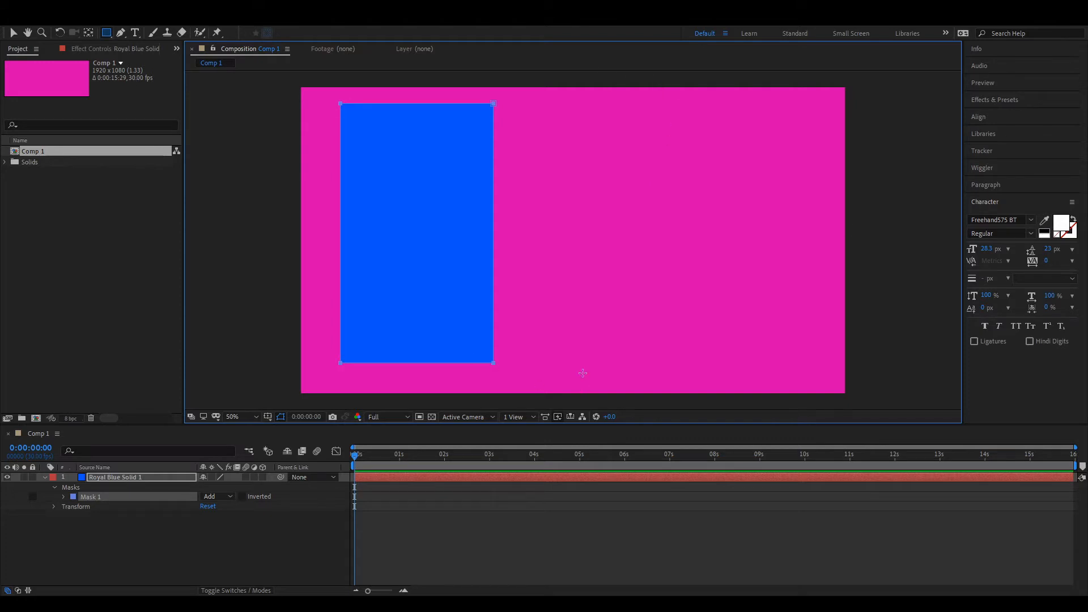
Add a wide elliptical mask to the blue solid, overlapping the right side of the rectangular mask.
click(105, 35)
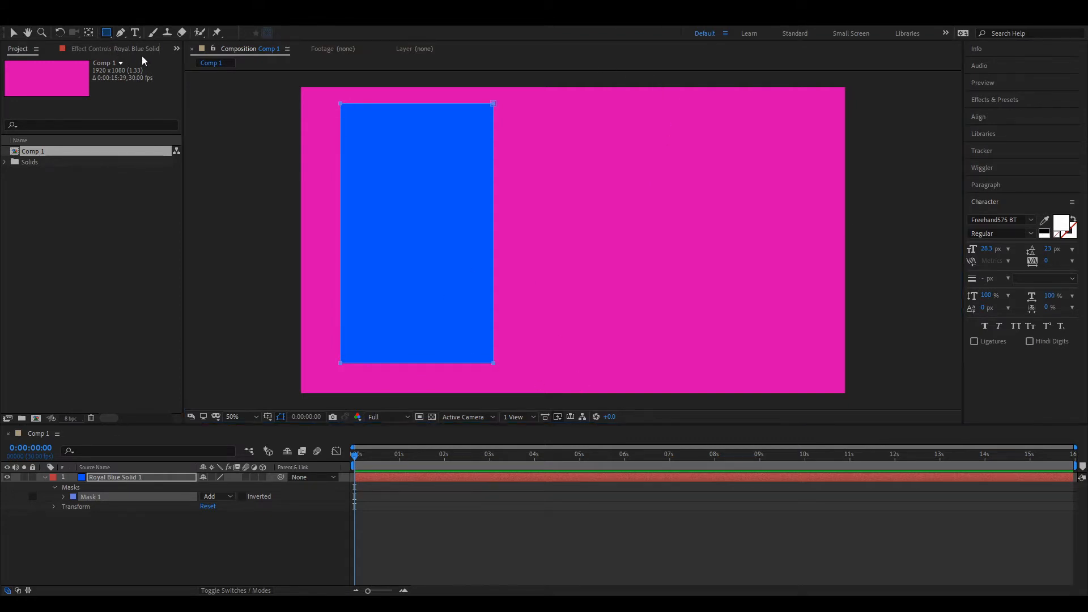
key(q)
key(q)
drag(441, 140, 780, 339)
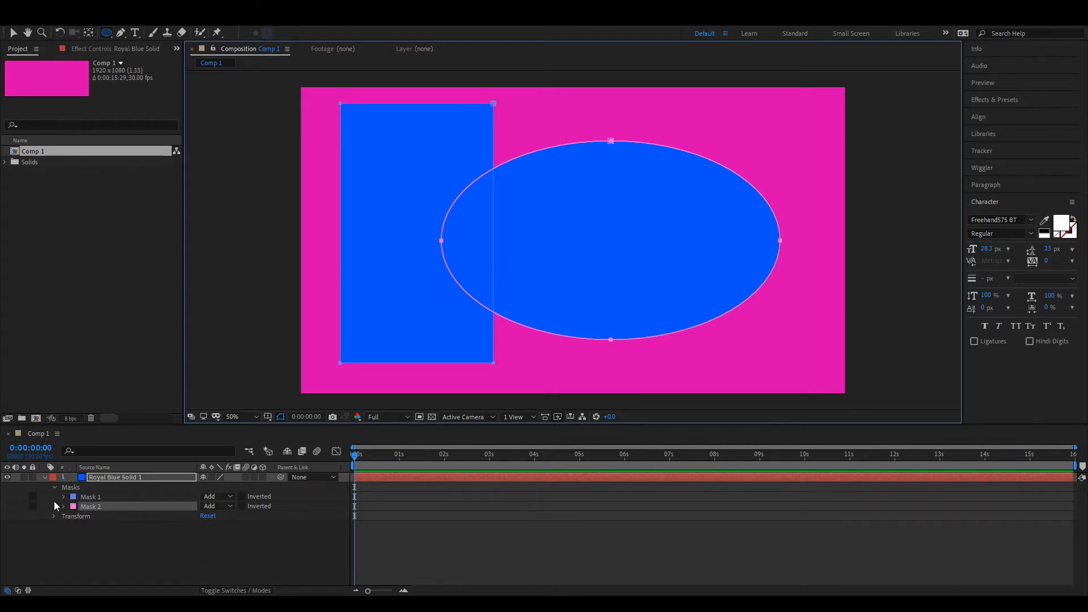
Try the Subtract, Difference and None modes on the elliptical mask.
click(225, 509)
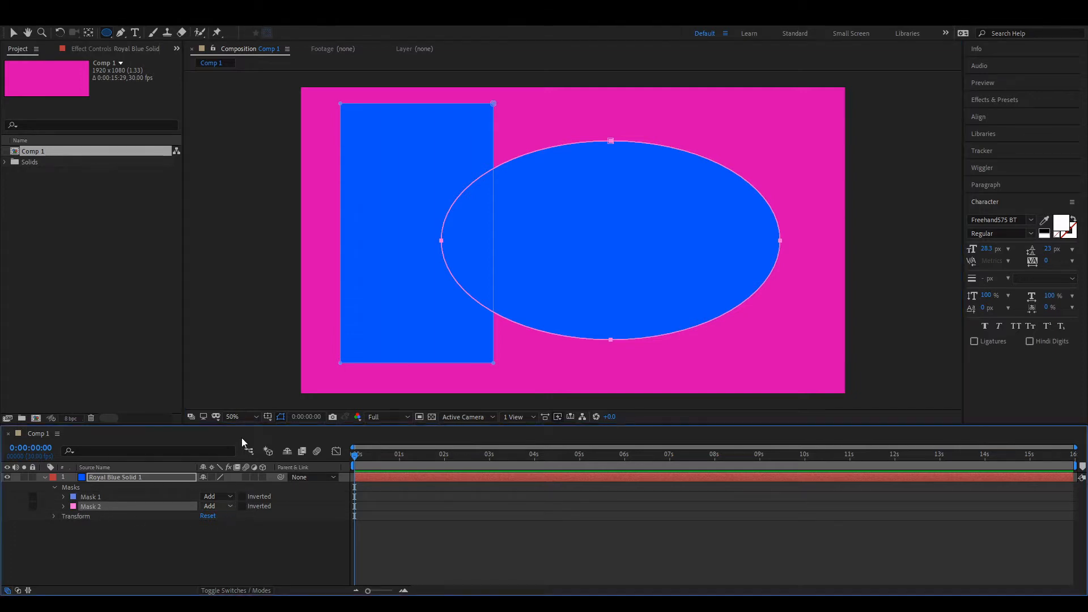
key(s)
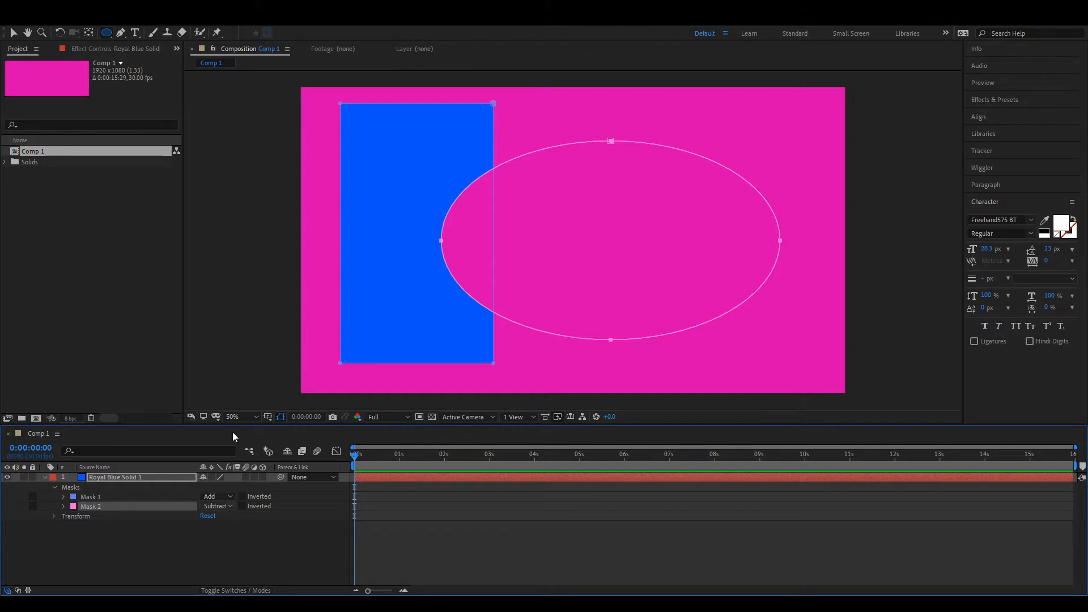
click(217, 506)
click(217, 515)
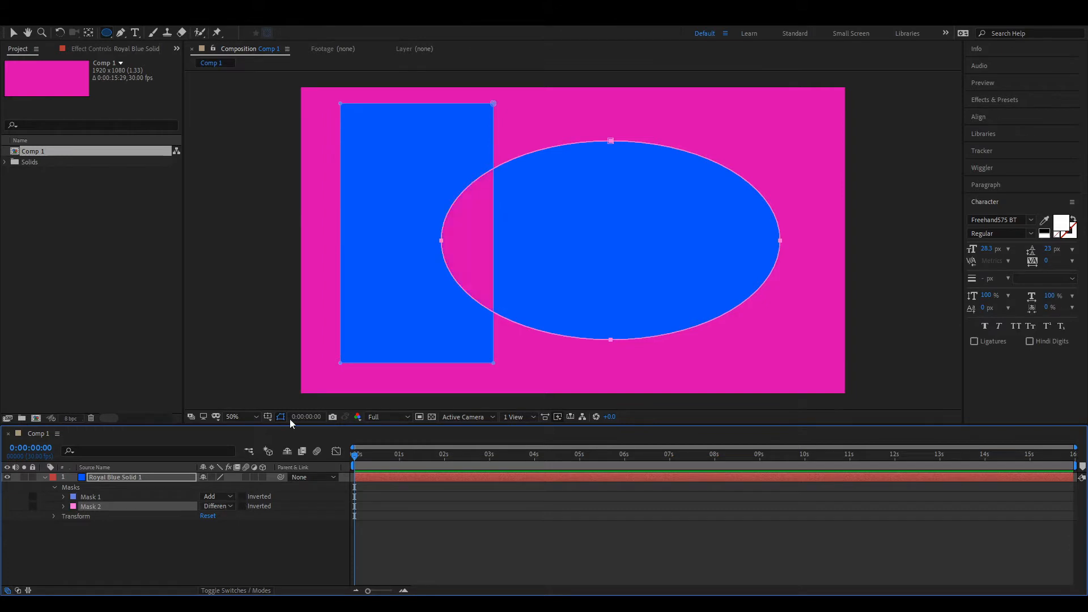
click(217, 506)
click(226, 438)
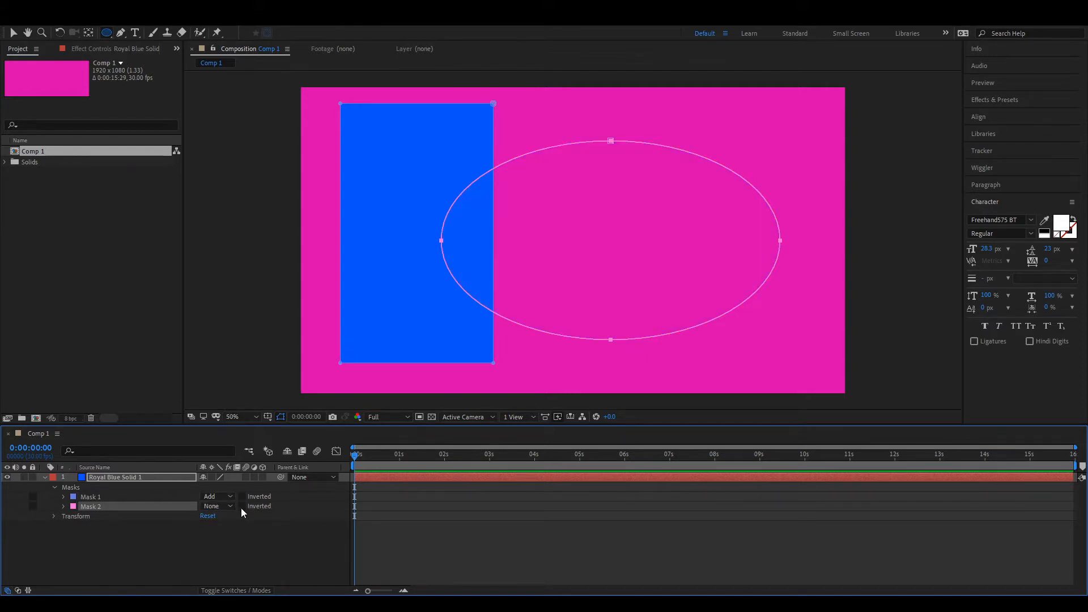
Set the elliptical mask's mode to Add and invert the mask.
click(249, 457)
click(243, 507)
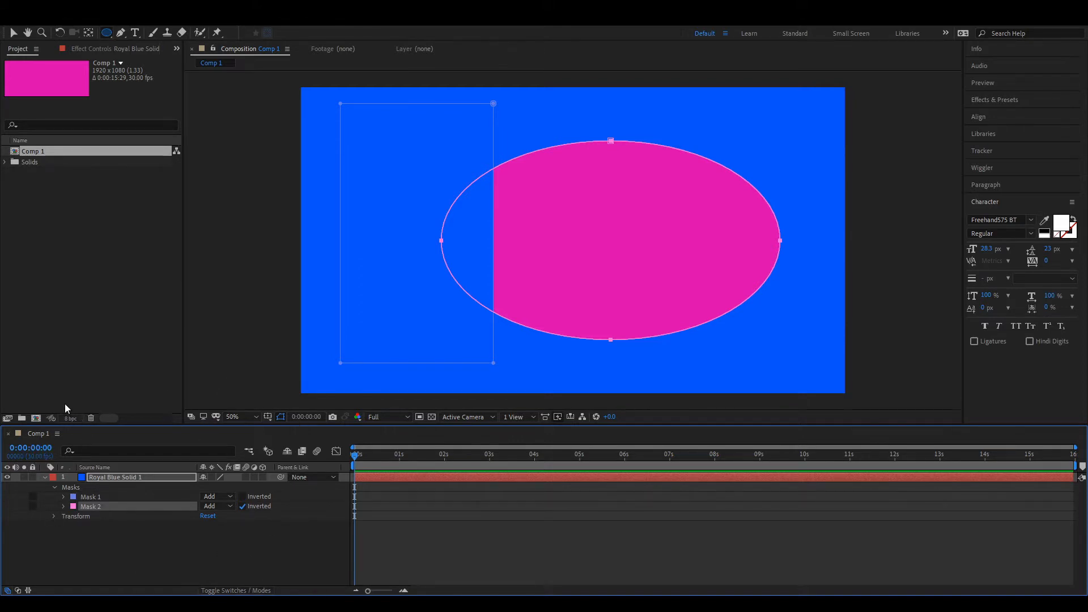
Examine the elliptical mask's path, feather, opacity and expansion properties.
click(63, 506)
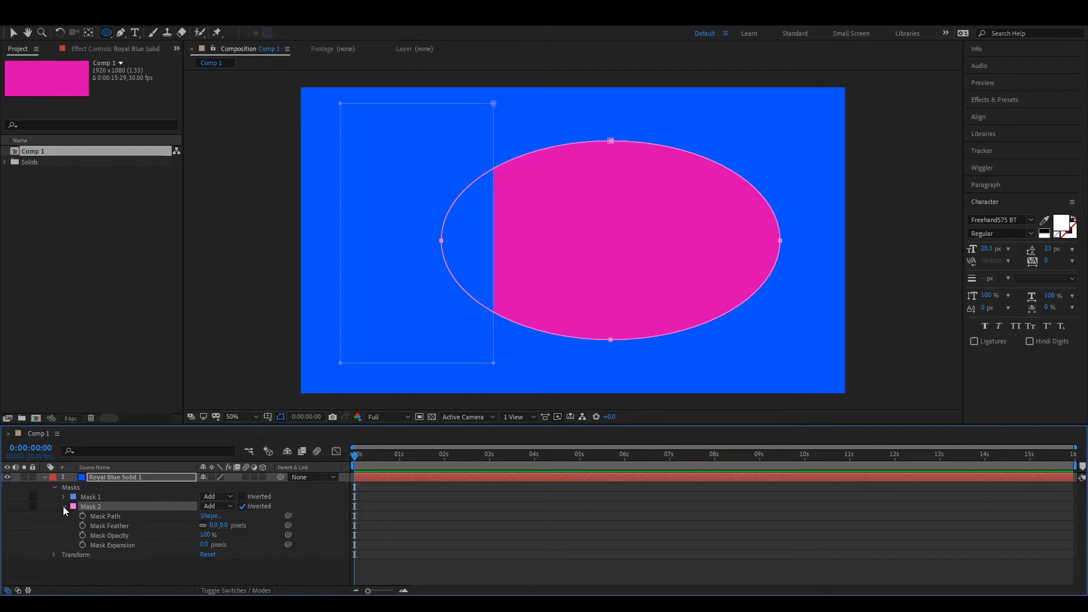
click(121, 516)
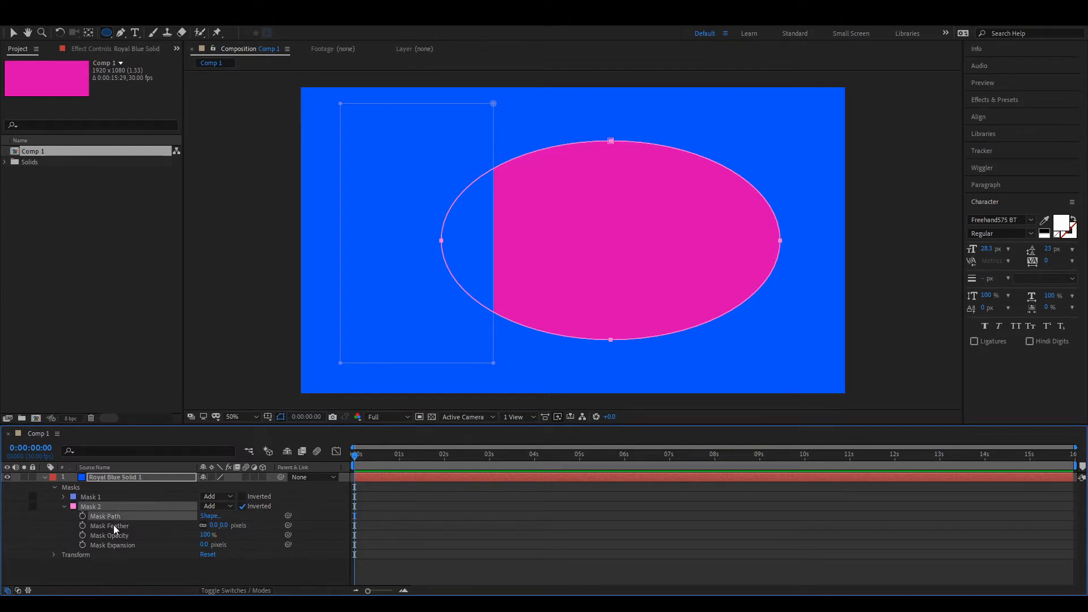
click(119, 526)
click(122, 536)
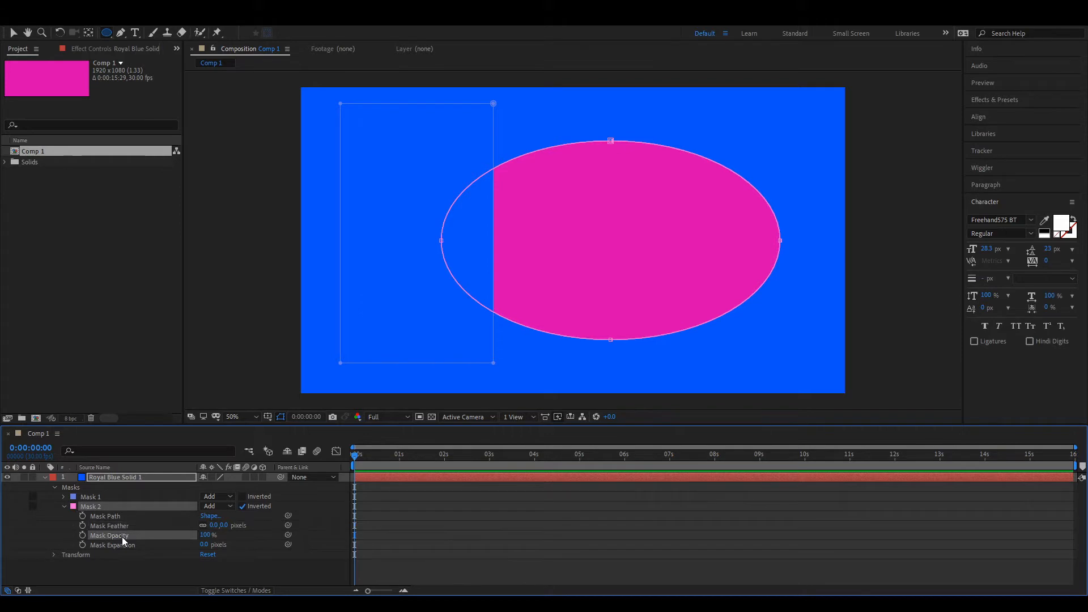
click(129, 547)
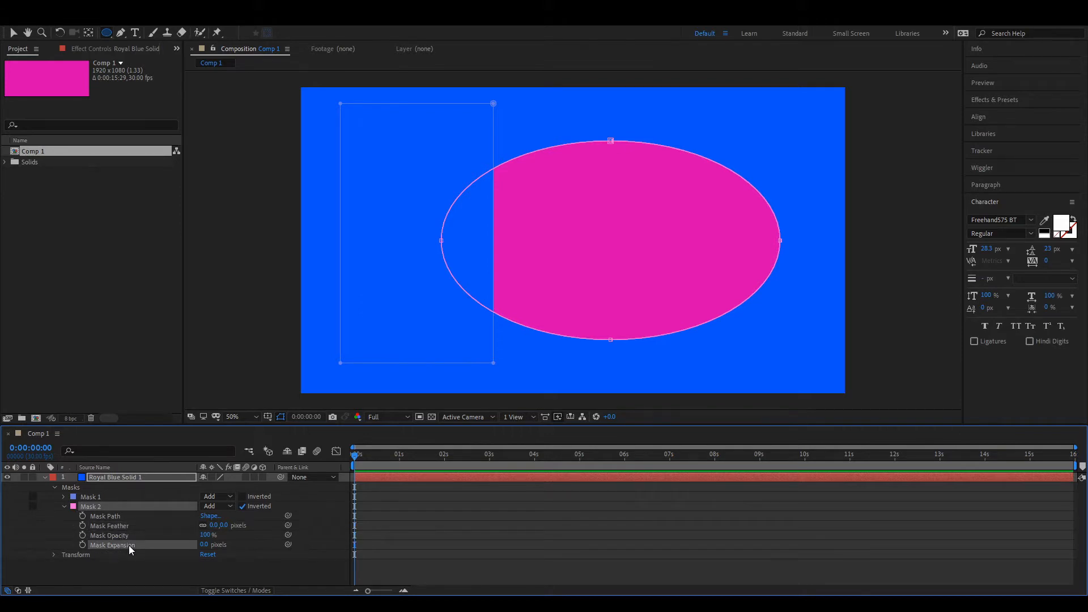
click(107, 516)
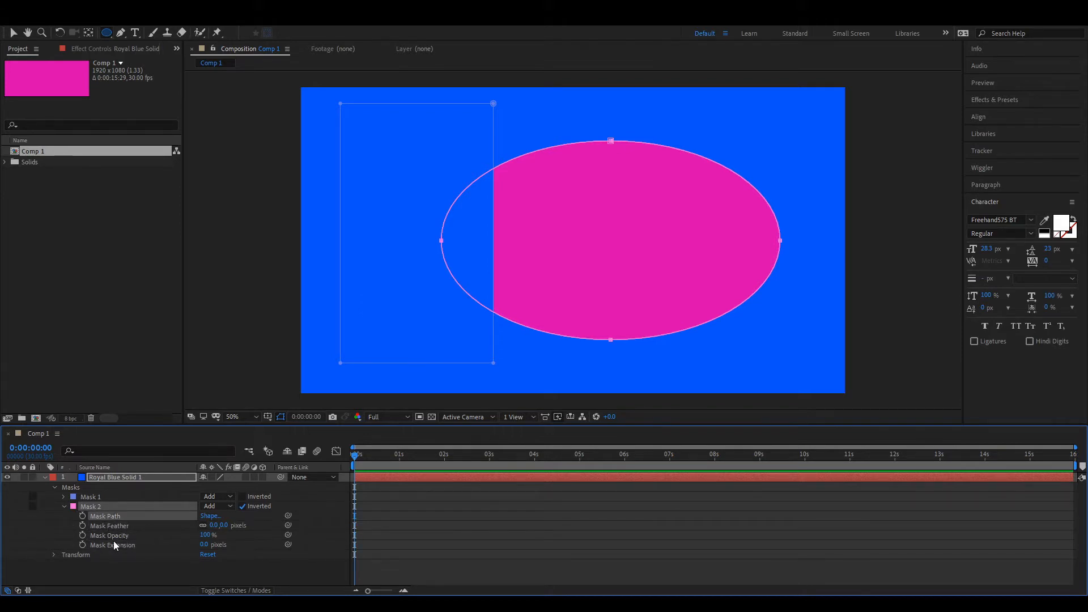
click(119, 527)
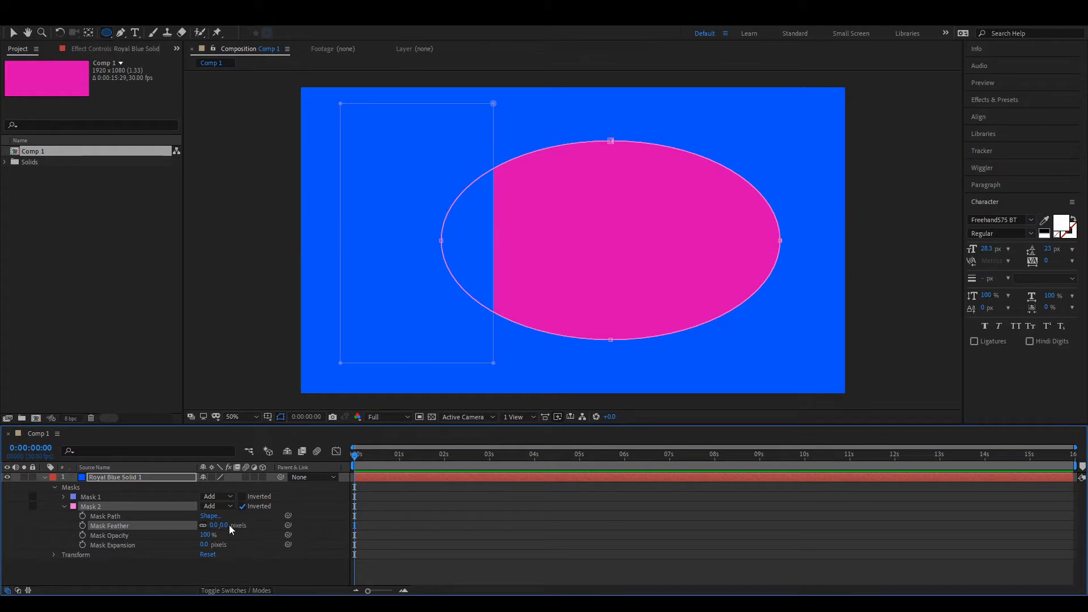
Try different feather and opacity values on the elliptical mask, ending at 0 px feather and 100% opacity.
drag(230, 529, 119, 558)
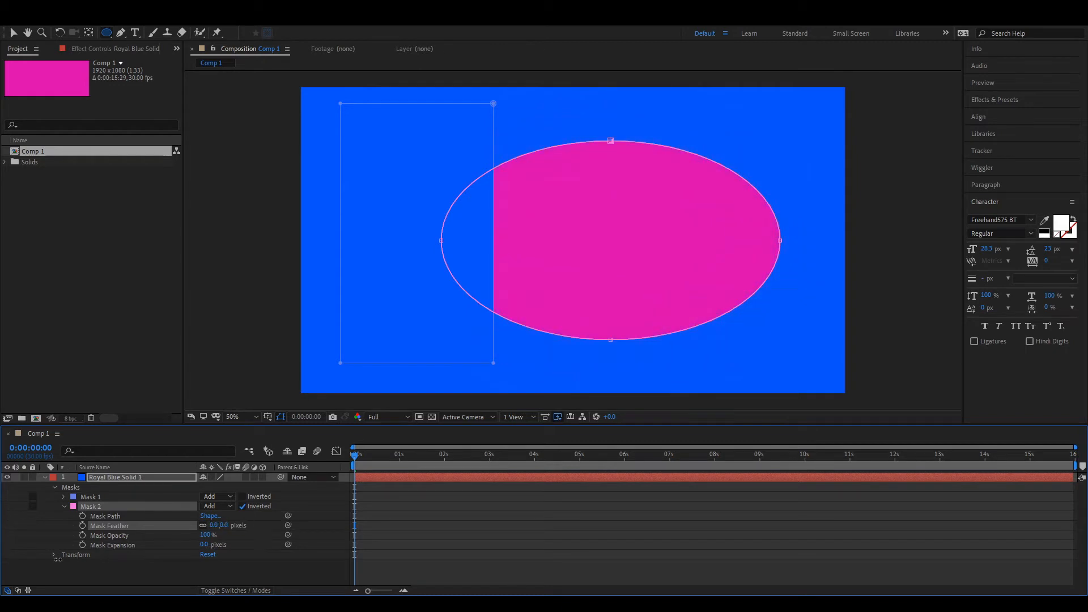
mouse_move(205, 535)
mouse_down()
mouse_move(141, 538)
mouse_move(191, 538)
mouse_up()
drag(99, 536, 274, 550)
Set the elliptical mask's feather to 158 px and its expansion to -33 px.
drag(186, 545, 154, 554)
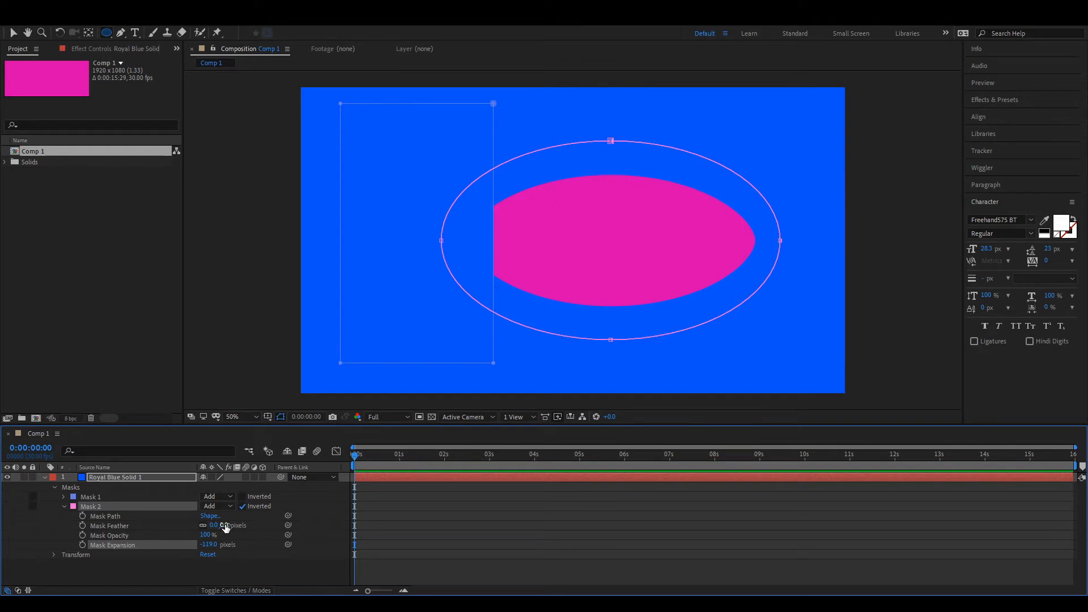
drag(220, 525, 311, 522)
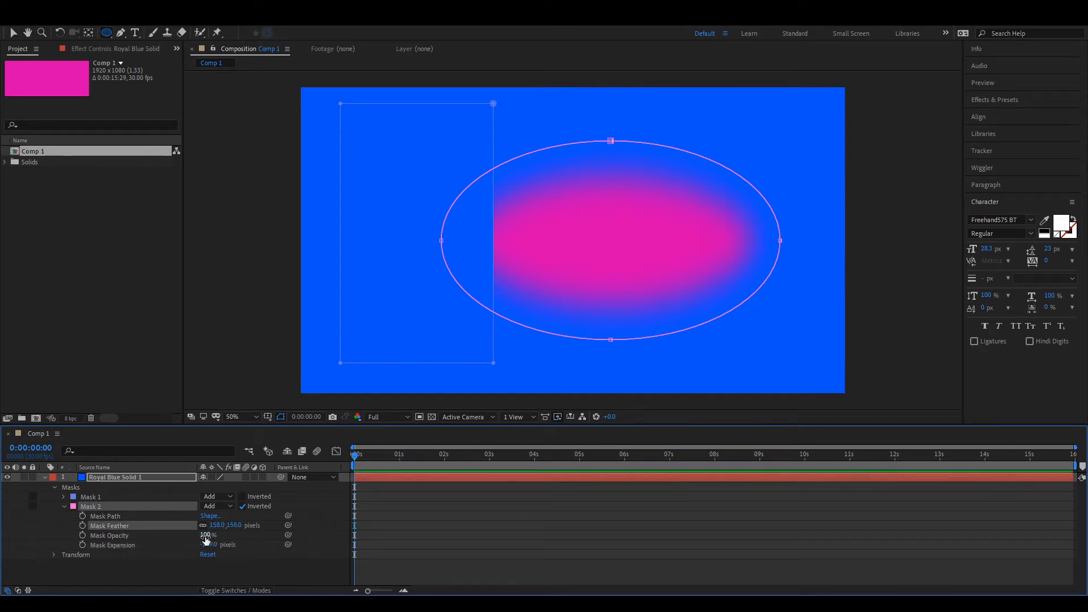
drag(205, 536, 34, 539)
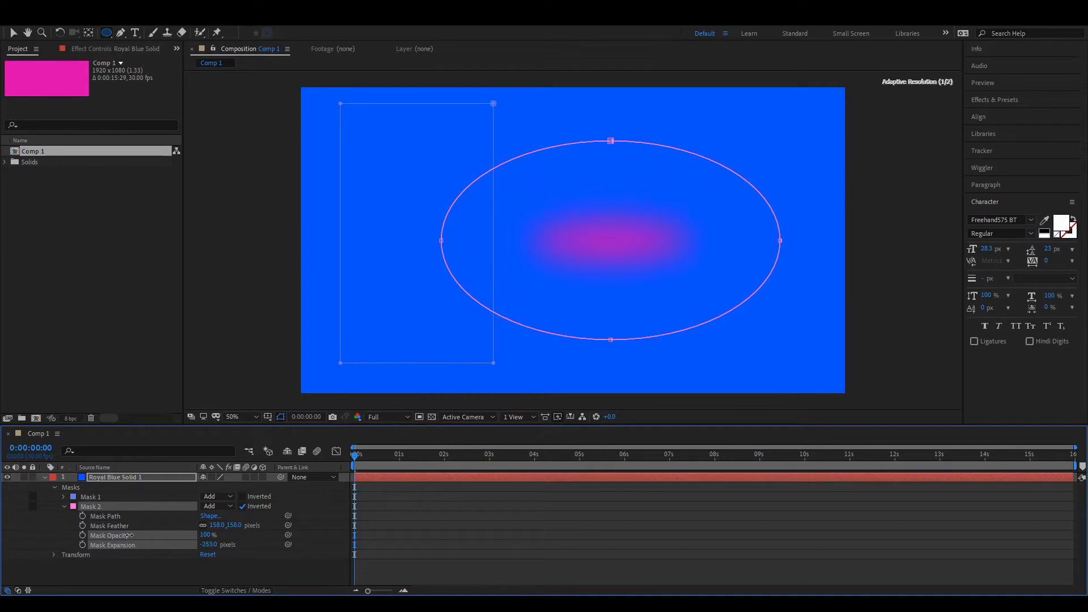
drag(129, 535, 223, 557)
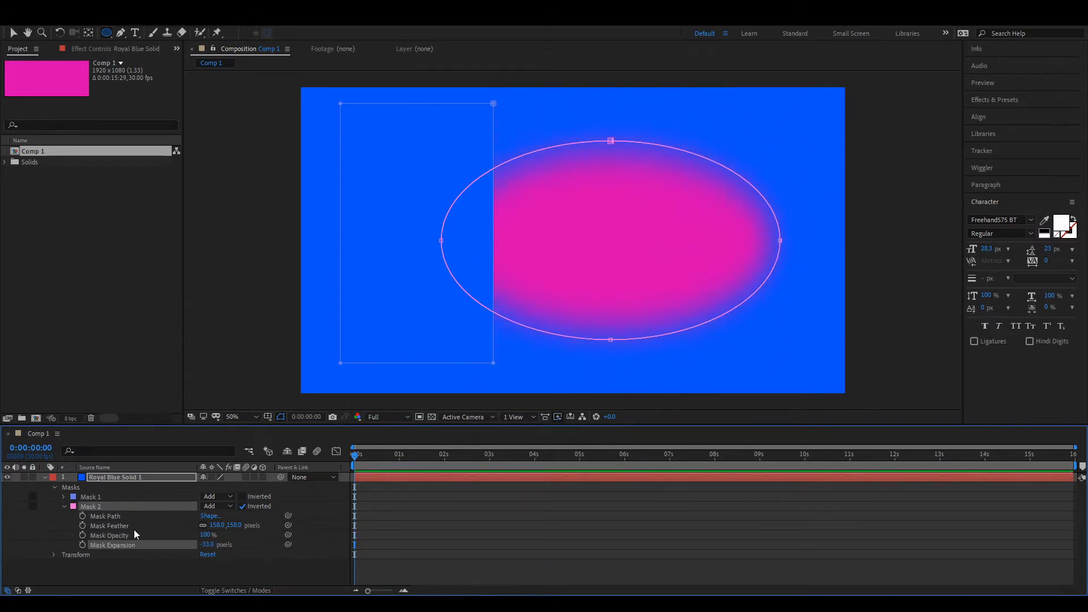
Turn on keyframing for the elliptical mask's path at 0 s and shift the whole ellipse left over the rectangular mask.
click(116, 515)
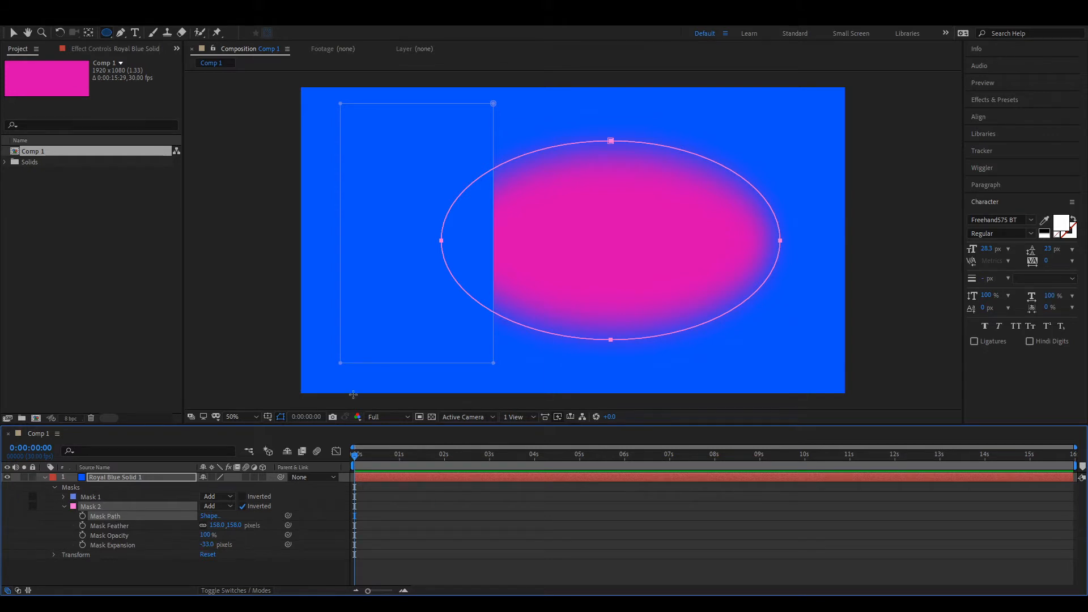
click(83, 516)
click(13, 32)
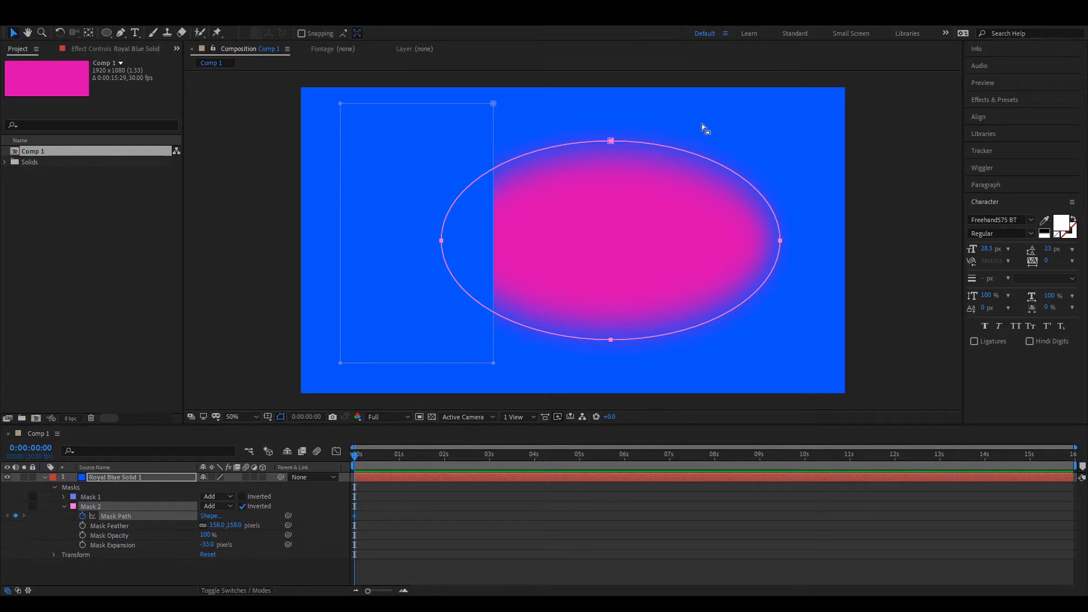
drag(627, 153, 541, 140)
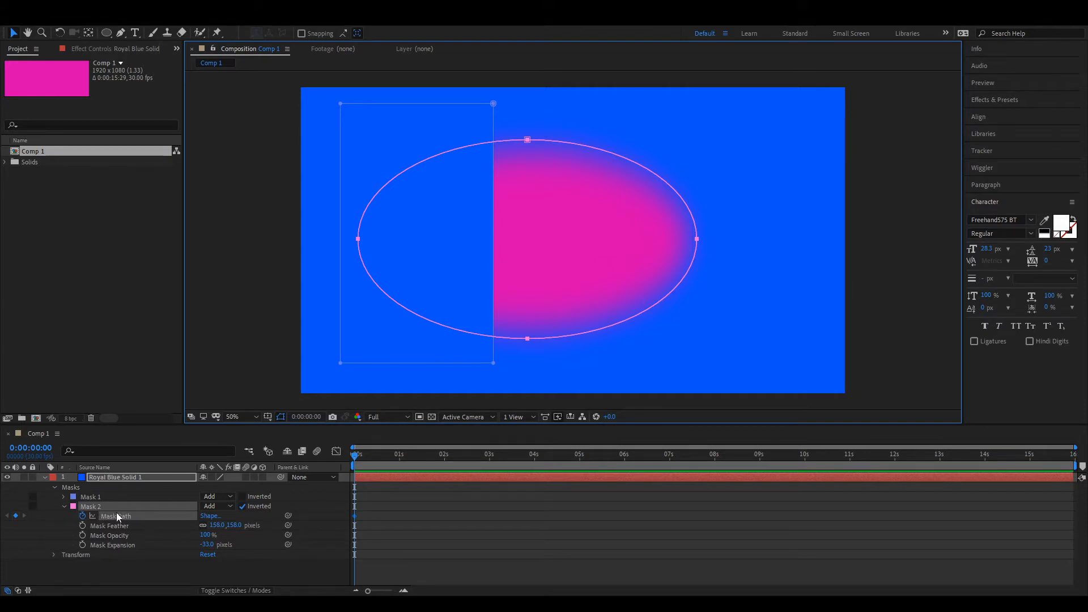
At 0:00:02:11, keyframe the elliptical mask's path by stretching its right vertex outward toward the solid's right edge.
click(117, 477)
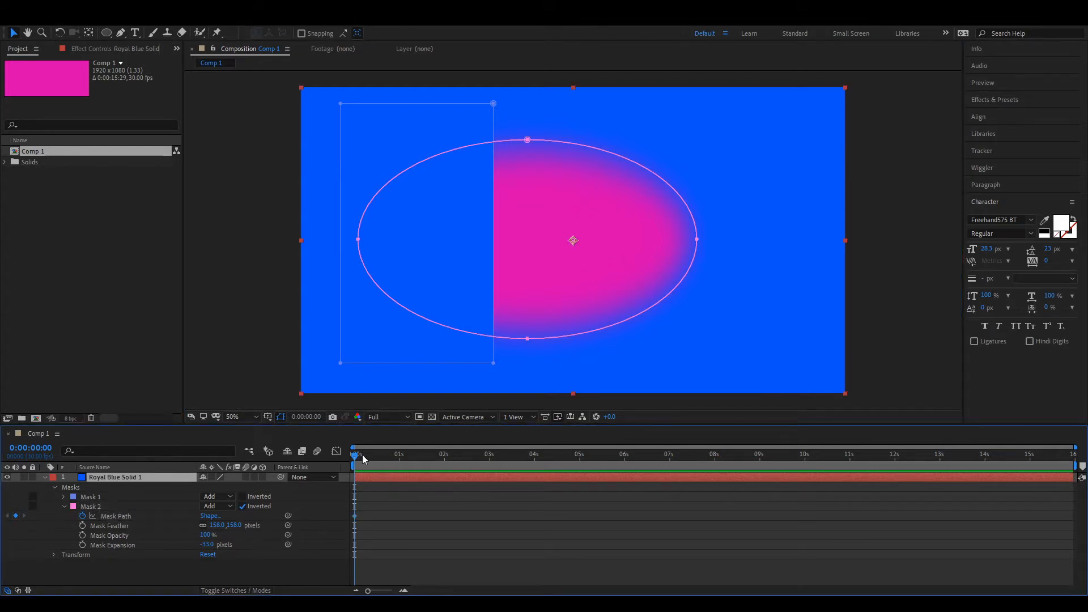
drag(362, 454, 461, 473)
drag(698, 241, 826, 237)
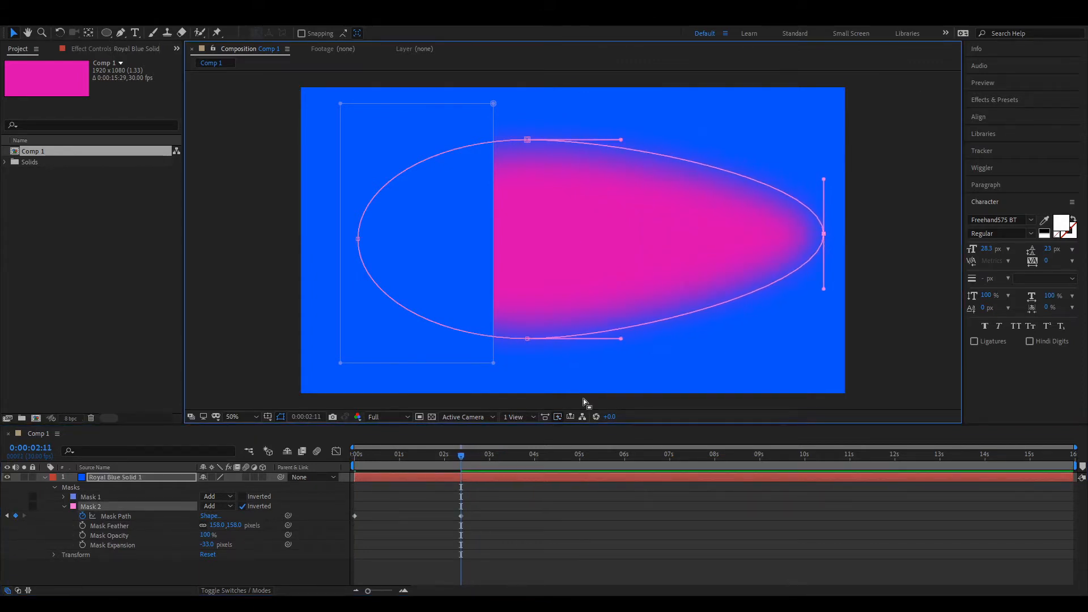
At 0:00:03:24, pull the ellipse's right vertex inside the rectangular mask, shift and tilt its upper vertex, and return to the start.
drag(461, 454, 526, 433)
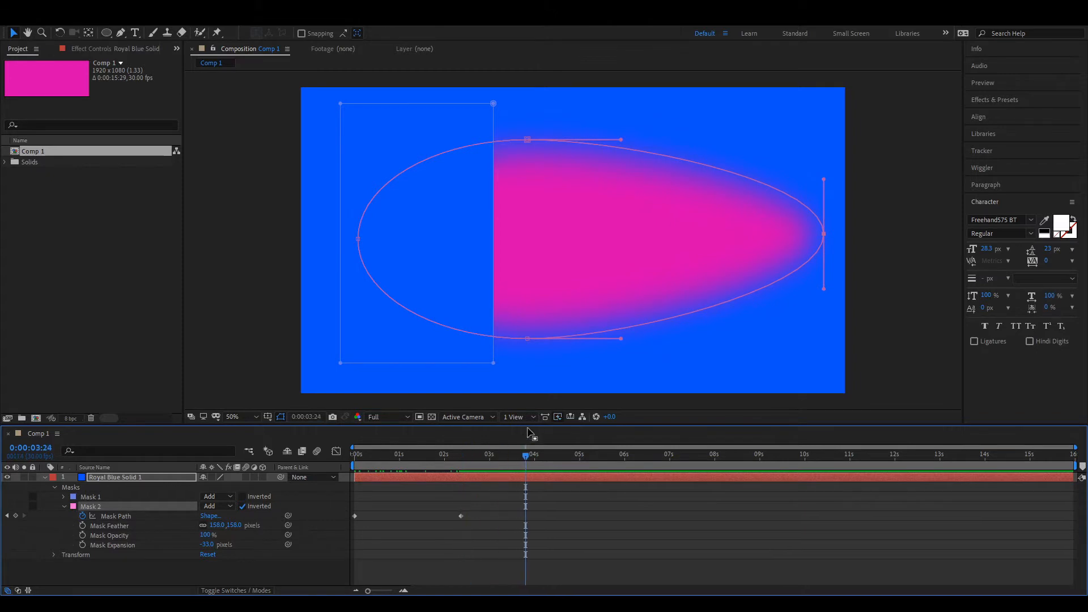
drag(823, 236, 452, 243)
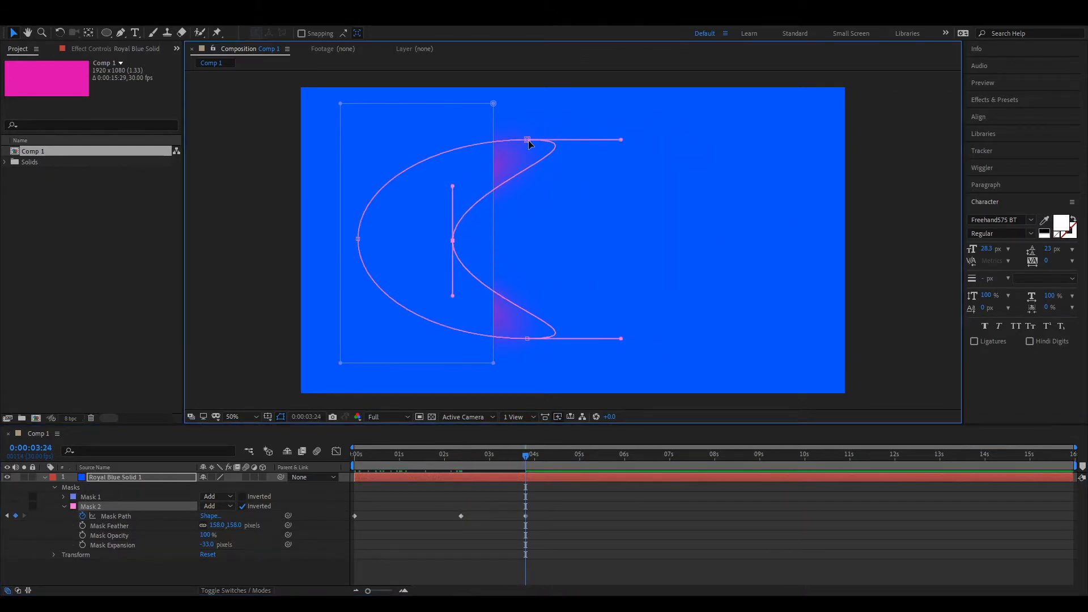
drag(528, 141, 625, 141)
drag(716, 139, 698, 236)
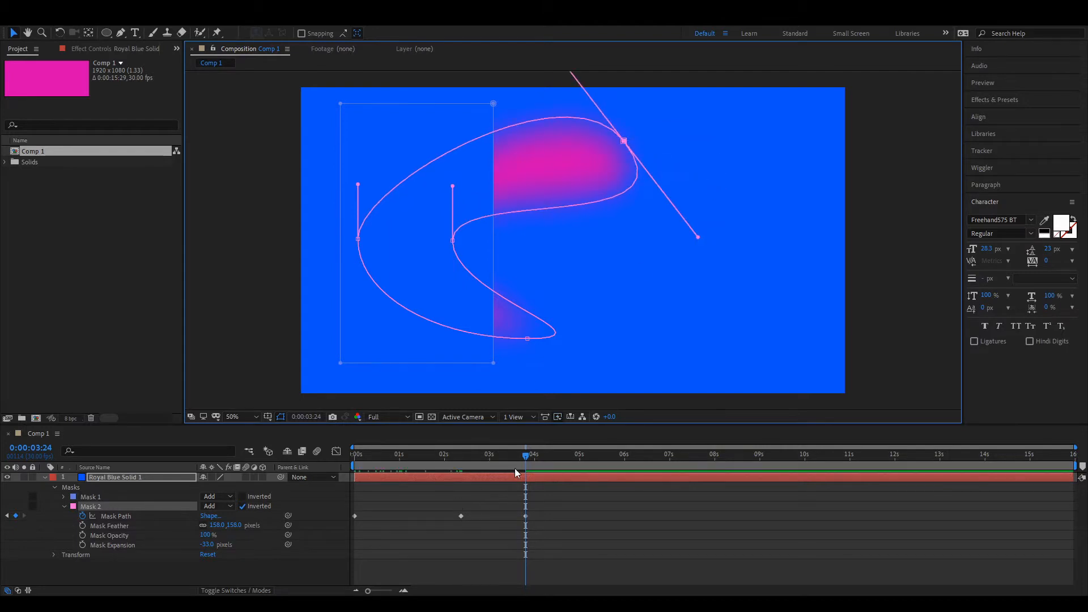
drag(525, 457, 539, 512)
key(Home)
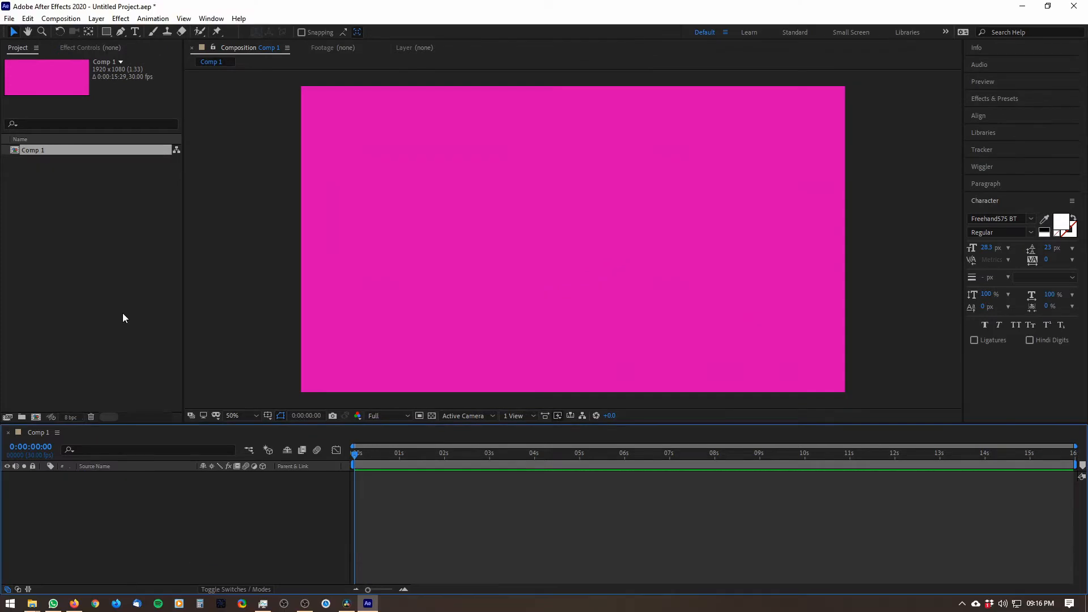
Import leaf.png as footage, place it in the timeline and check its transparent background against the transparency grid.
double_click(110, 261)
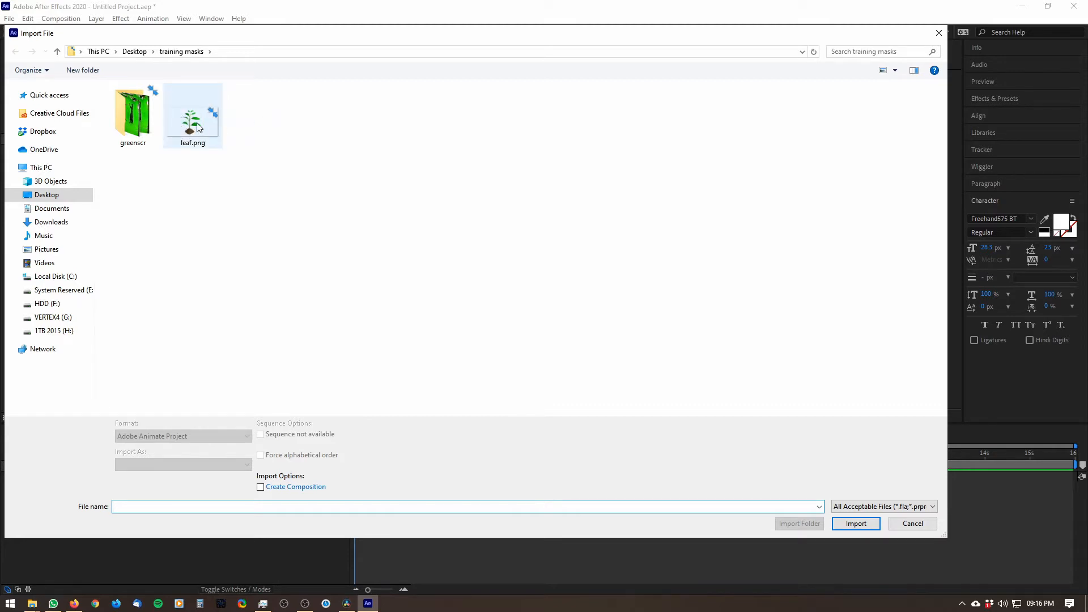
click(201, 126)
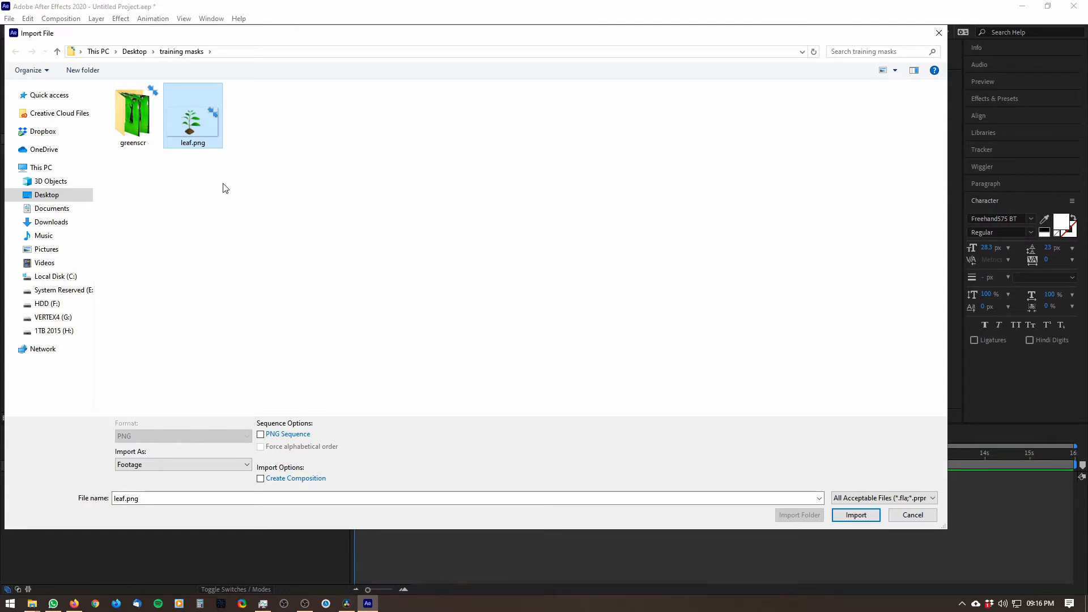
click(857, 515)
drag(40, 161, 188, 519)
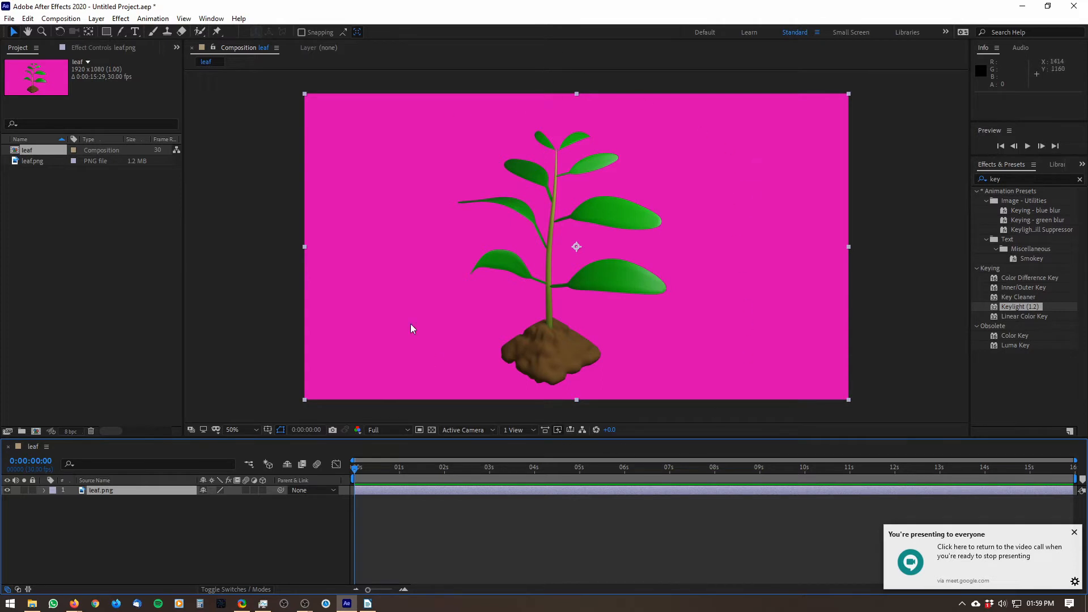
click(432, 431)
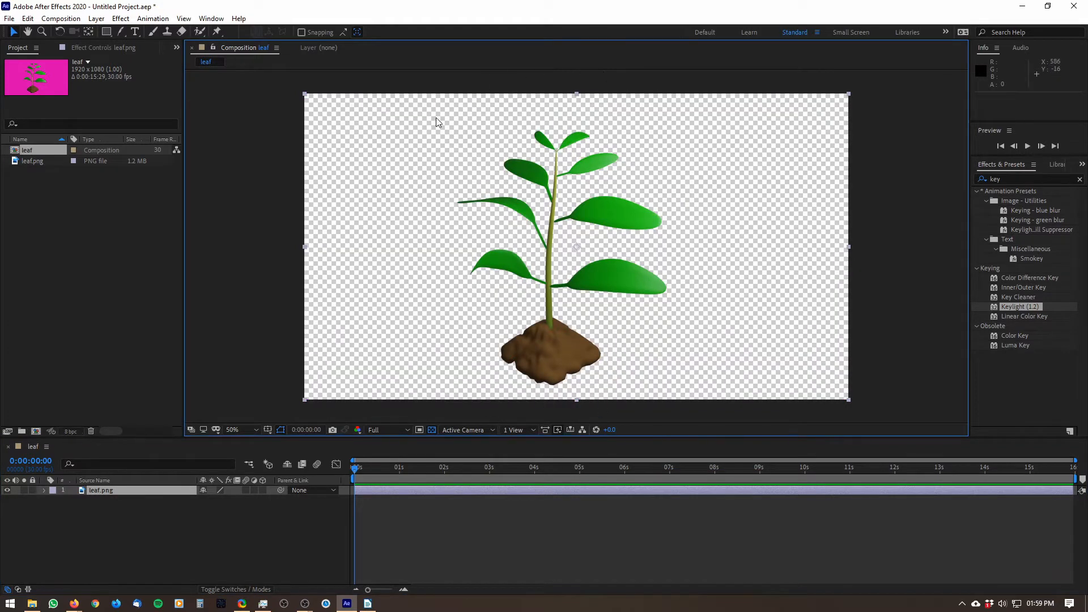
click(432, 431)
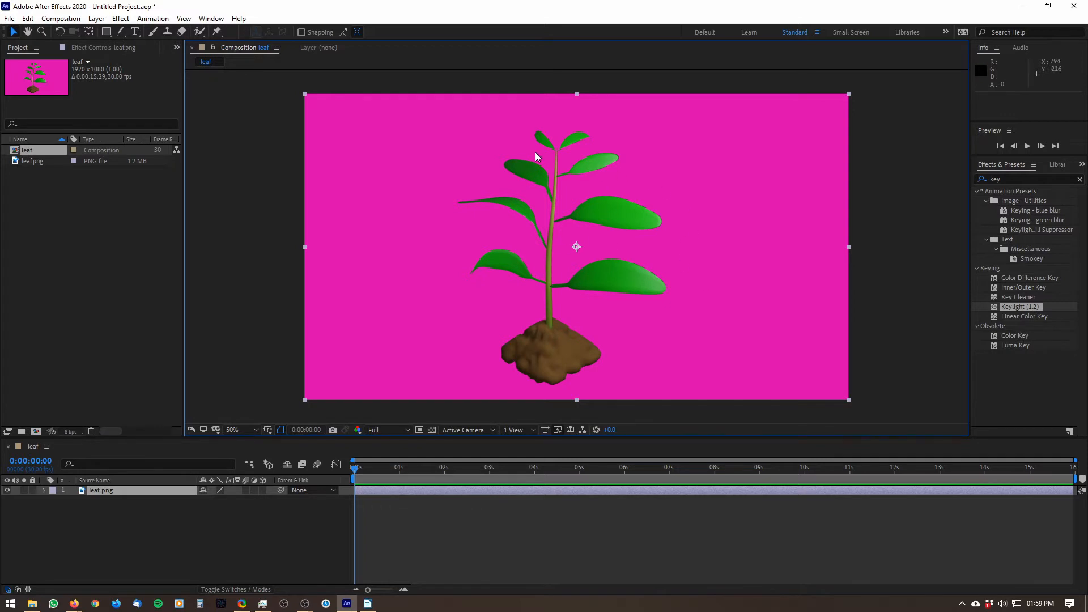
With the Pen tool, start a mask on leaf.png at the stem's tip and trace around the topmost right leaf.
click(121, 32)
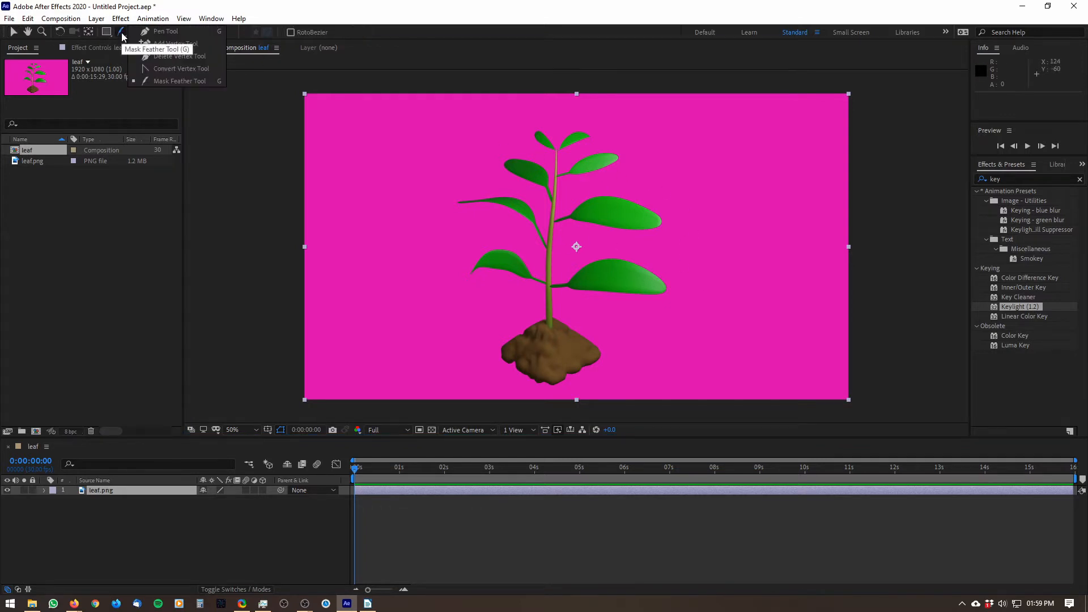
click(159, 38)
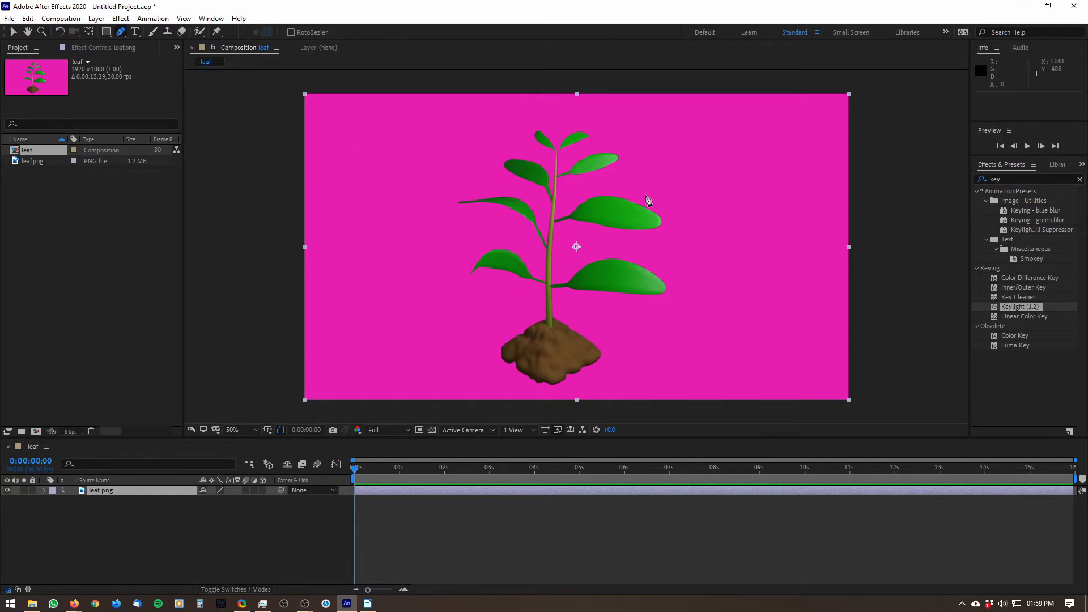
scroll(564, 175, up, 2)
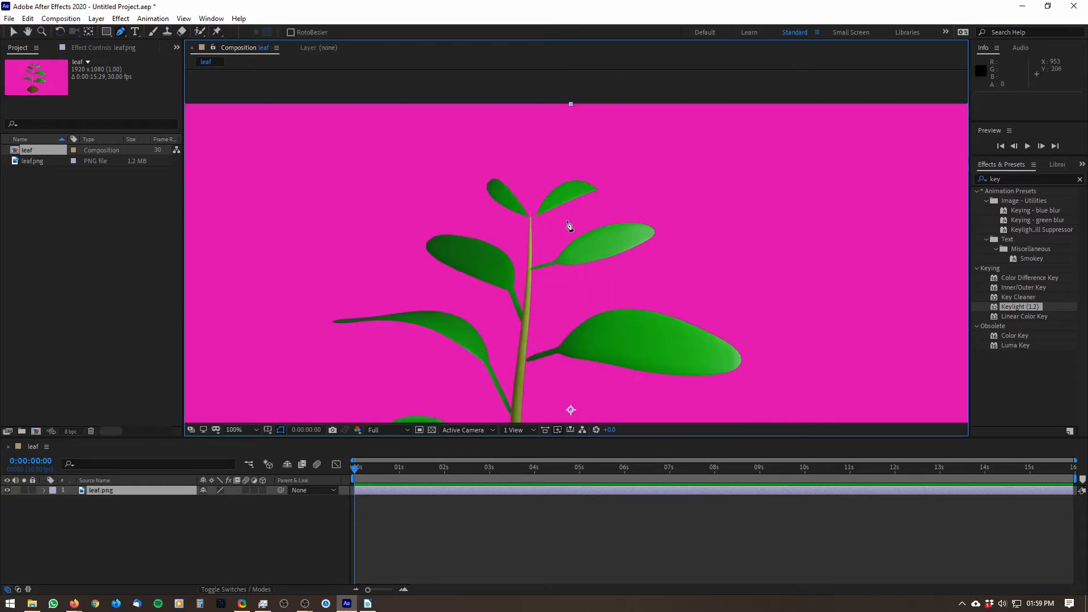
click(533, 210)
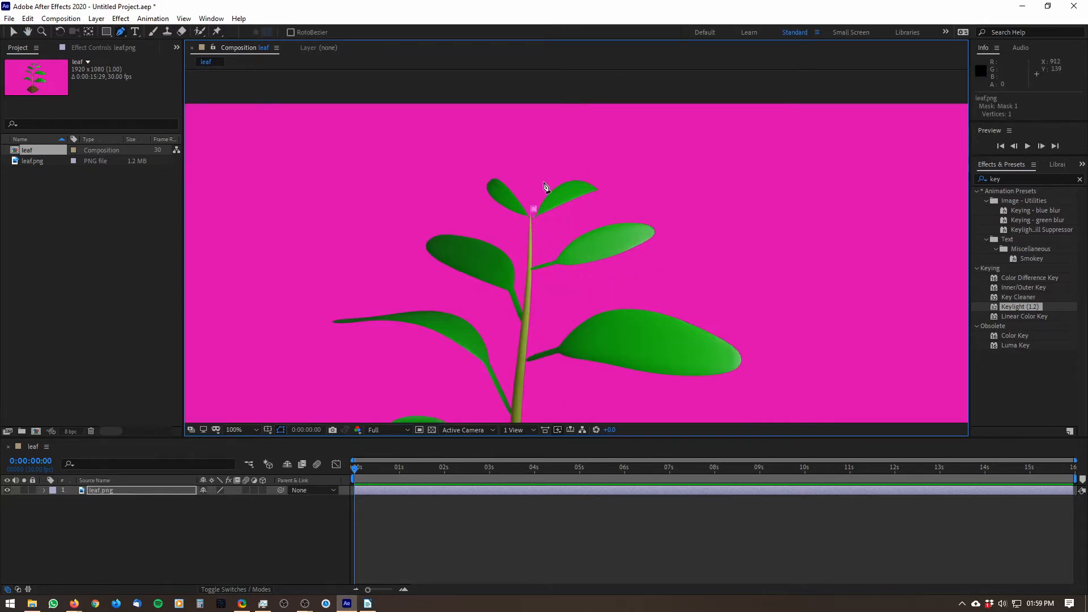
click(569, 167)
click(573, 212)
click(536, 219)
Continue the mask path down the stem and around the second right leaf from the top.
click(535, 255)
click(588, 217)
click(632, 212)
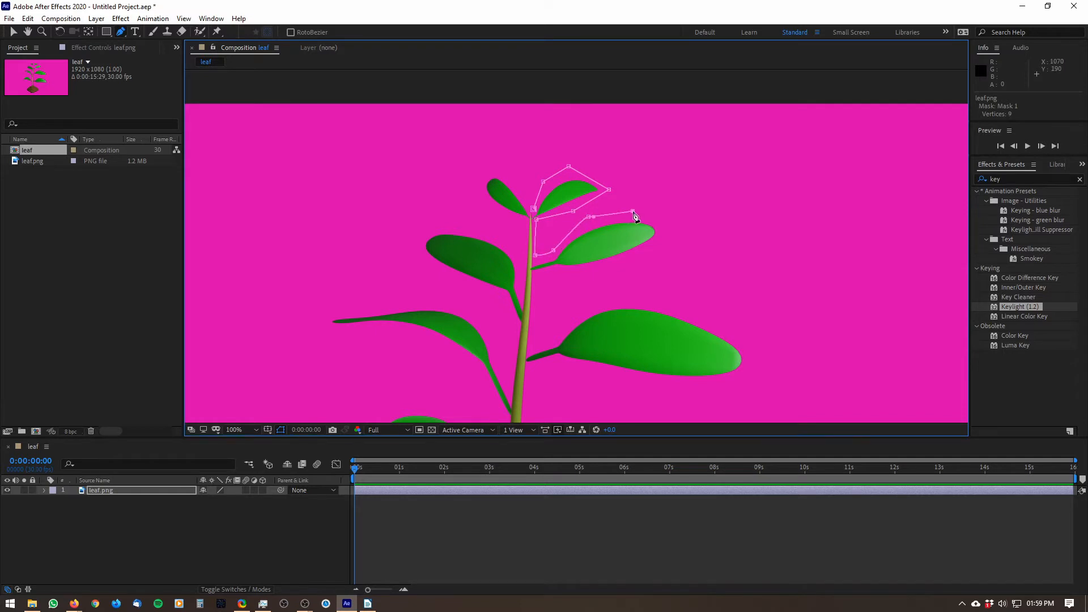
click(677, 231)
click(630, 260)
click(566, 270)
click(536, 278)
Trace the mask path around the third right leaf from the top and back to the stem.
click(529, 349)
click(555, 338)
click(606, 296)
click(658, 298)
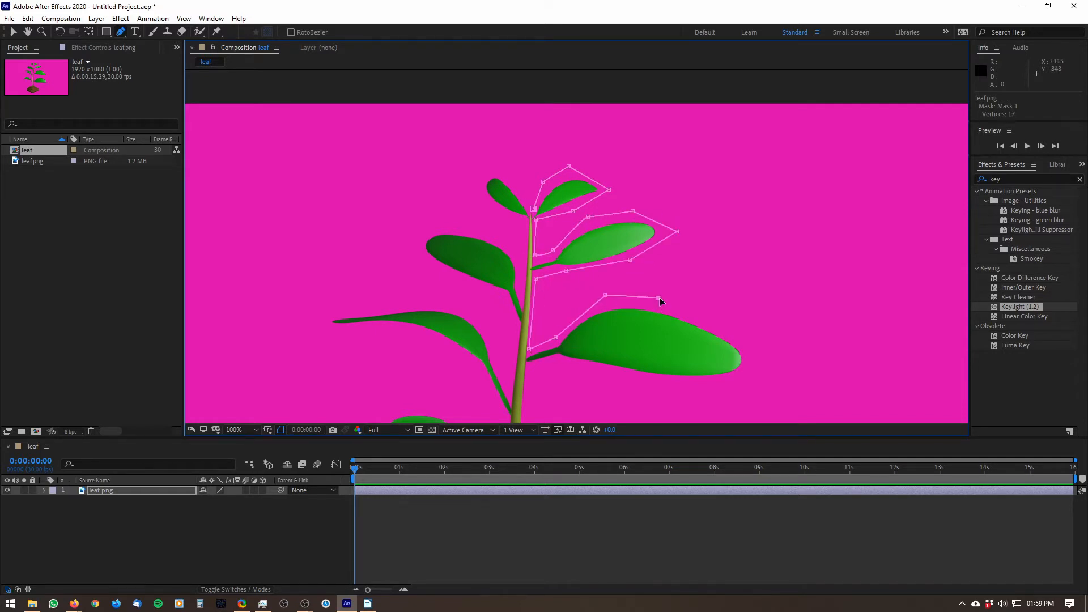
click(725, 325)
click(774, 366)
drag(767, 382, 785, 297)
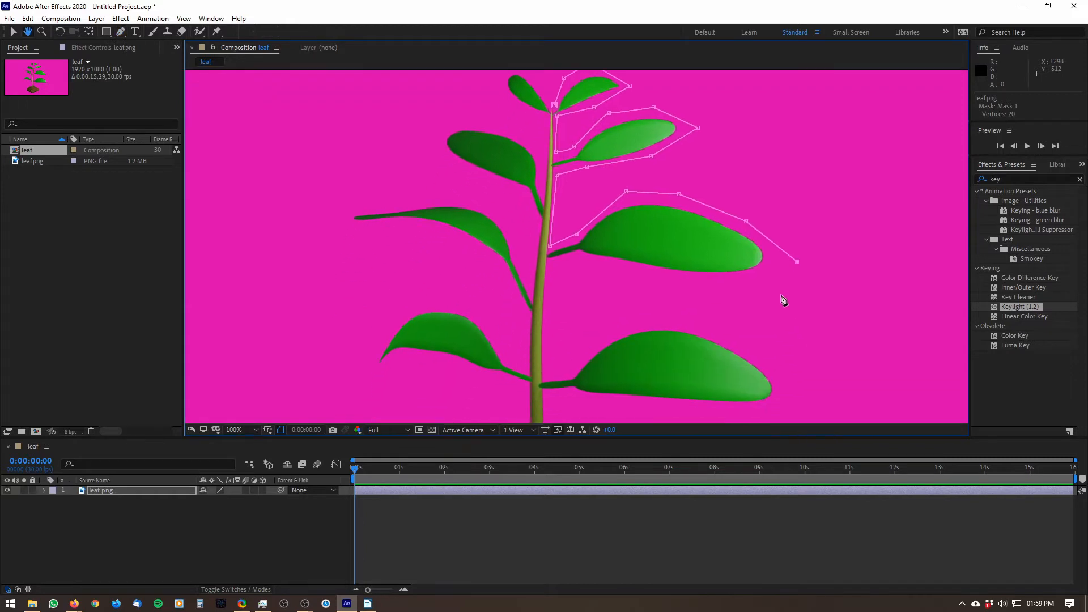
click(753, 284)
click(614, 266)
click(568, 264)
click(552, 275)
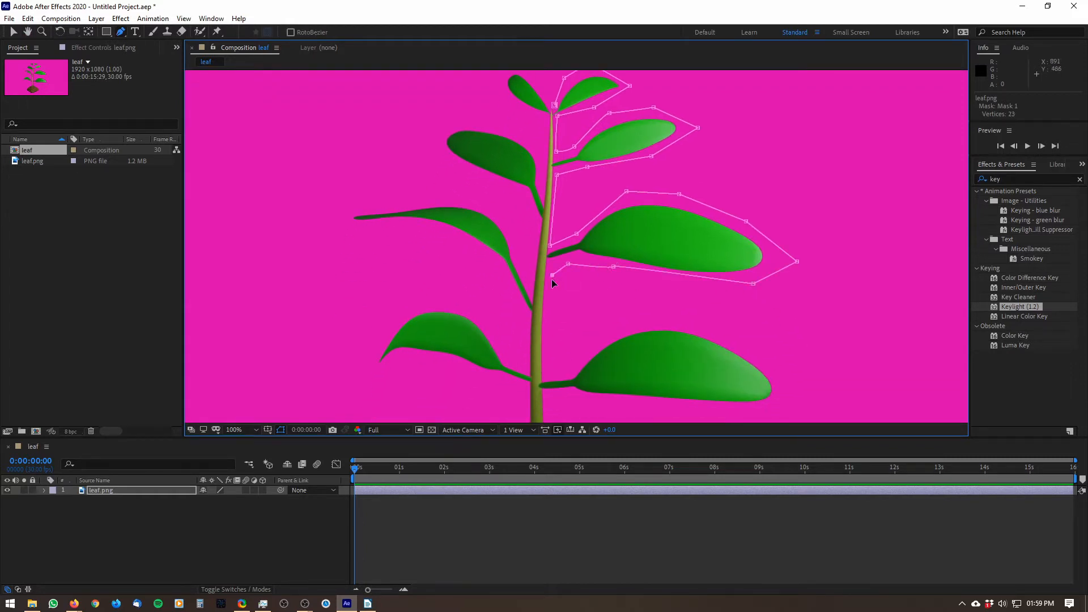
Extend the mask path down the stem and around the lowest right leaf.
click(547, 367)
click(576, 370)
click(648, 314)
click(726, 329)
drag(785, 372, 739, 259)
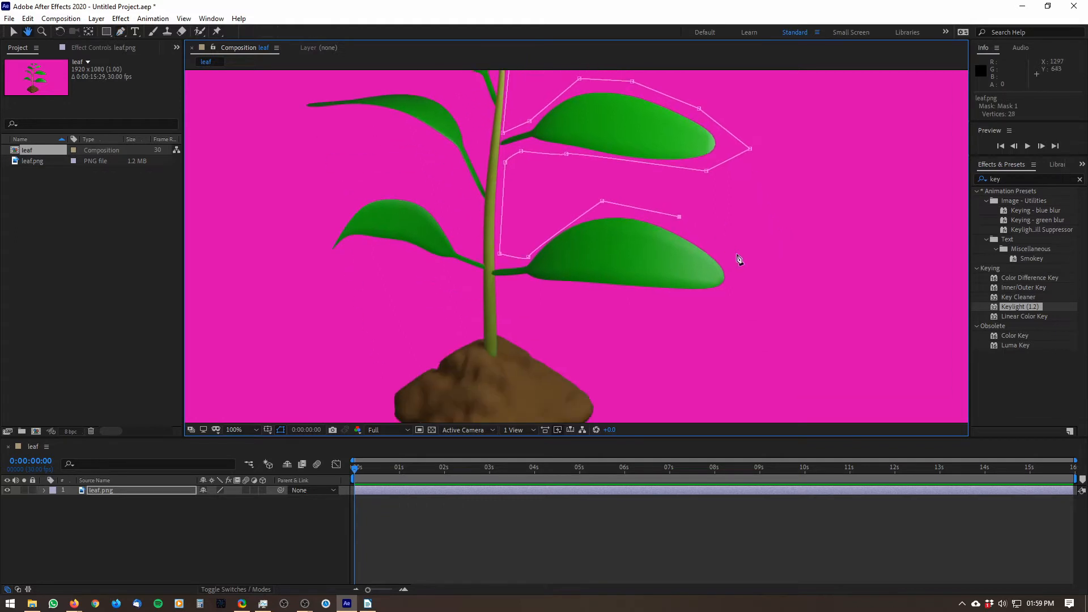
click(749, 275)
click(762, 319)
click(557, 299)
click(512, 286)
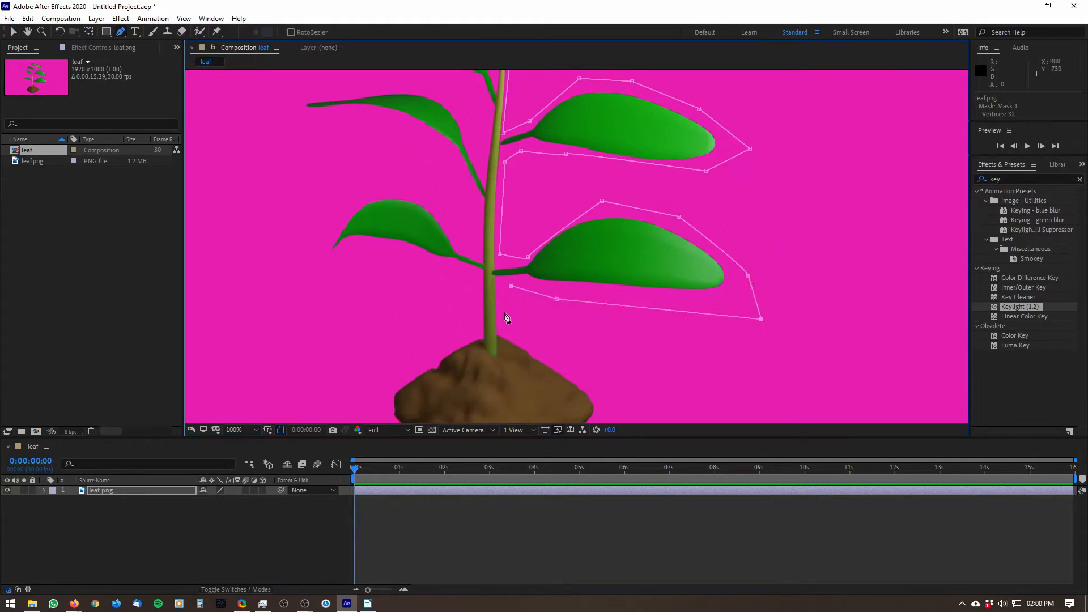
Carry the mask path around the soil mound, from the stem's right side to its left side.
click(504, 312)
click(635, 389)
drag(635, 388, 666, 301)
click(643, 372)
click(539, 408)
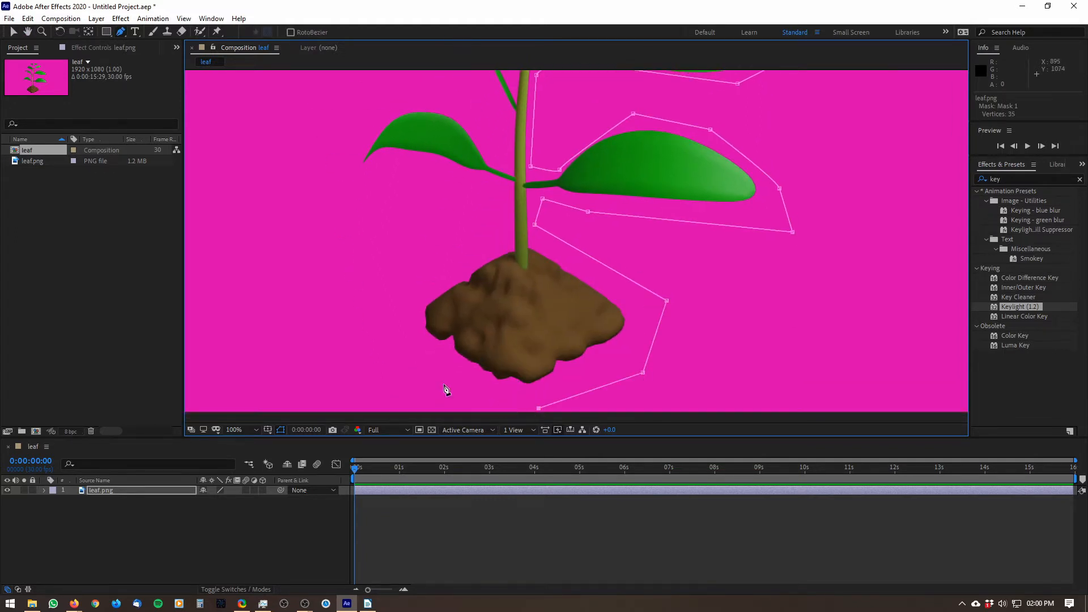
click(396, 362)
click(373, 295)
click(500, 234)
Trace the mask path up the stem's left side and around the lowest left leaf.
click(503, 191)
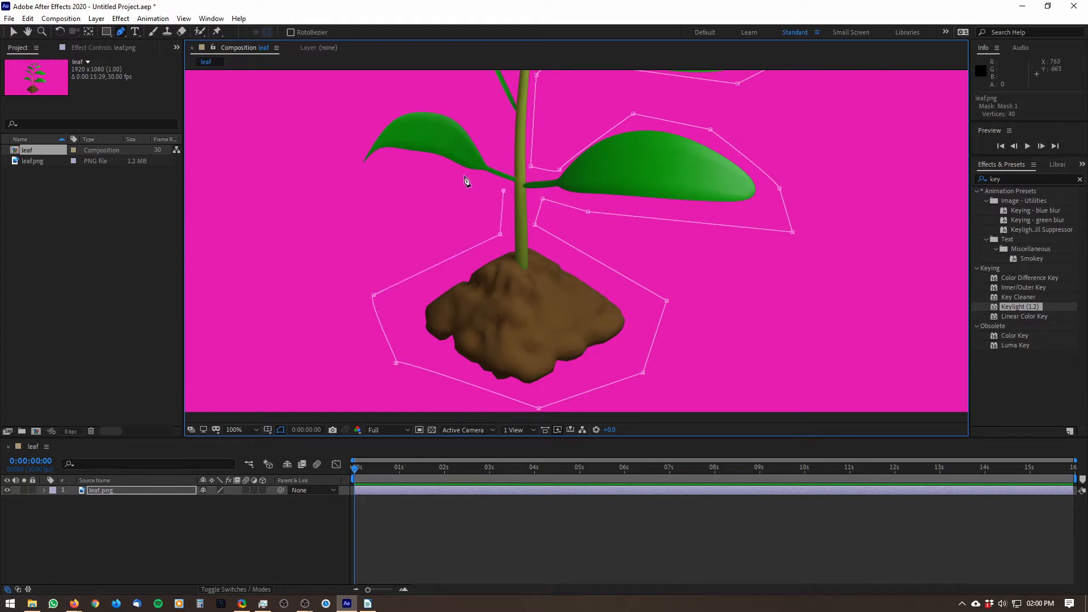
click(464, 175)
click(417, 159)
click(383, 162)
click(344, 182)
click(382, 113)
click(423, 98)
click(480, 116)
click(494, 155)
click(505, 158)
Continue the mask path around the long narrow left leaf above the lowest one.
drag(506, 158, 493, 285)
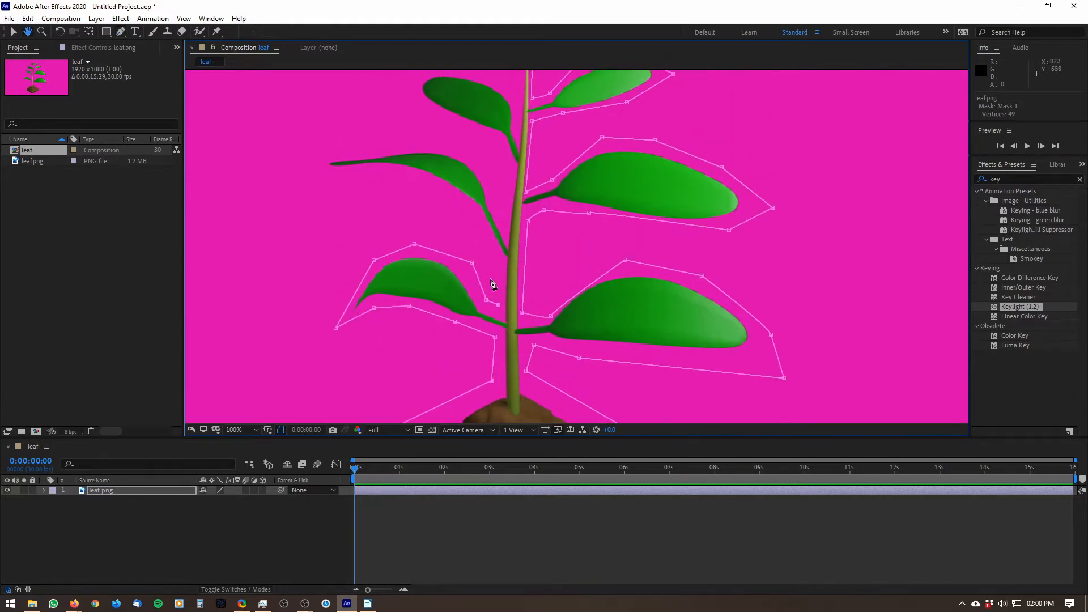
click(498, 259)
click(466, 206)
click(394, 185)
click(301, 174)
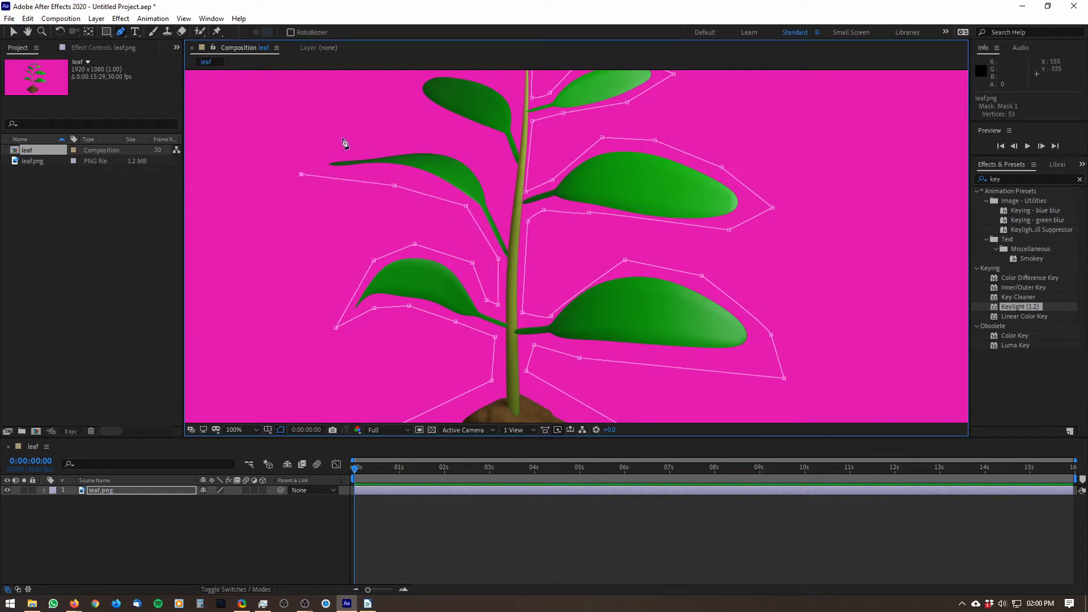
click(373, 137)
click(465, 142)
click(491, 170)
click(497, 213)
Trace the mask path around the second left leaf from the top and back to the stem.
click(498, 160)
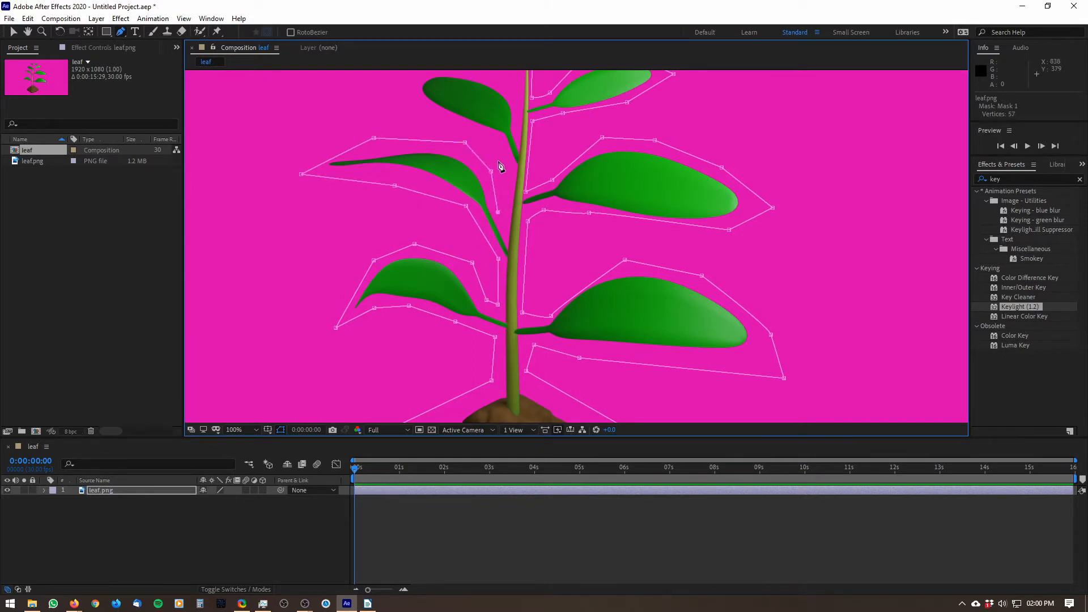
click(481, 137)
click(402, 114)
drag(383, 110, 347, 221)
click(370, 190)
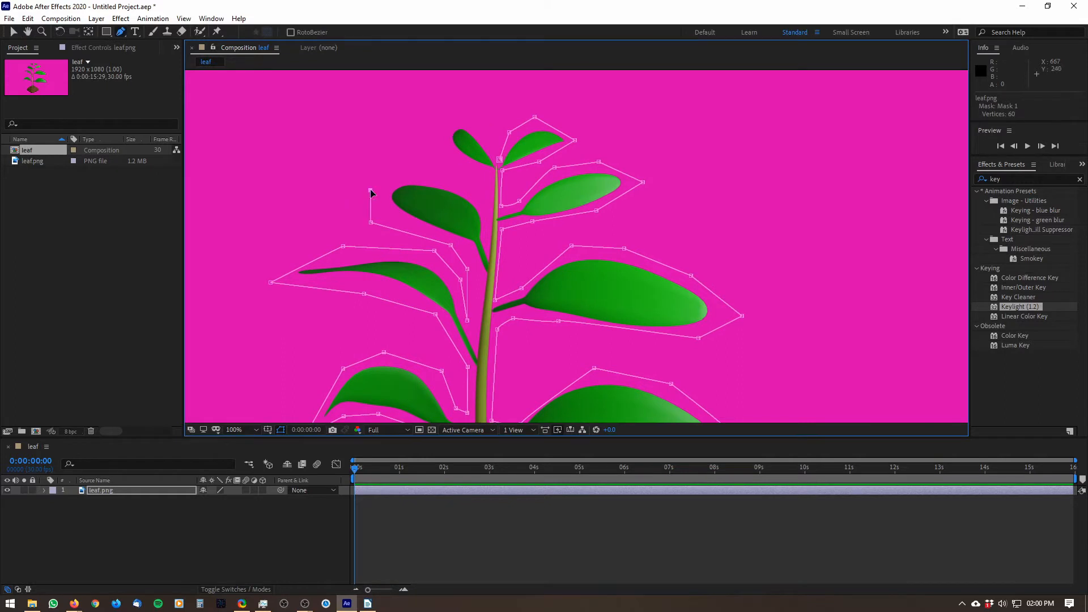
click(406, 171)
click(452, 178)
click(480, 193)
click(484, 234)
Trace around the topmost left leaf and close the mask path at its starting point.
click(485, 172)
click(436, 146)
click(448, 109)
click(482, 122)
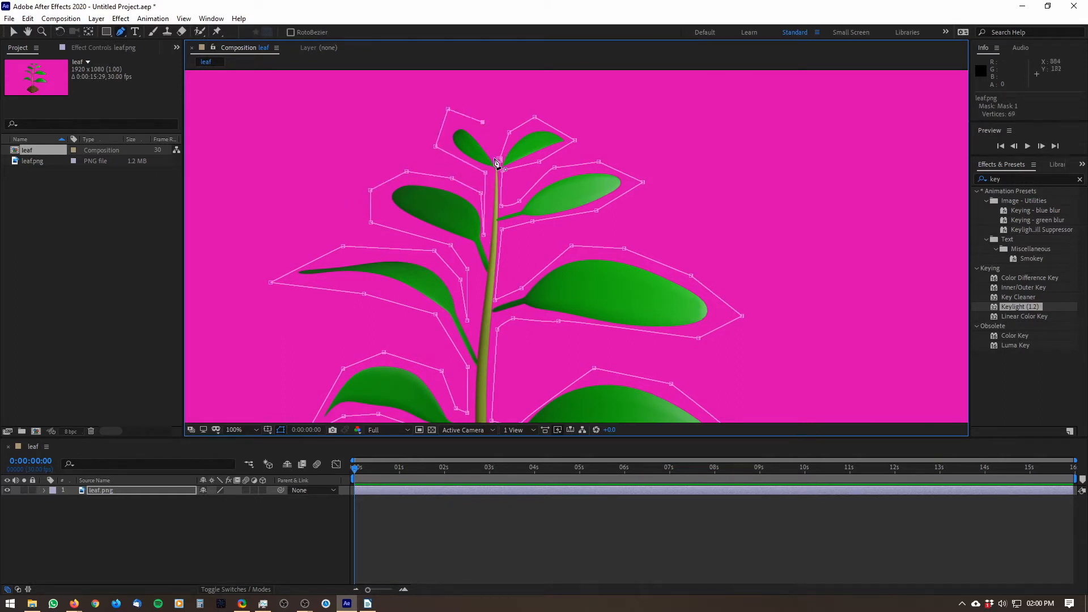
click(500, 163)
Reveal the plant mask under the leaf.png layer in the timeline.
scroll(522, 231, down, 5)
scroll(514, 245, down, 5)
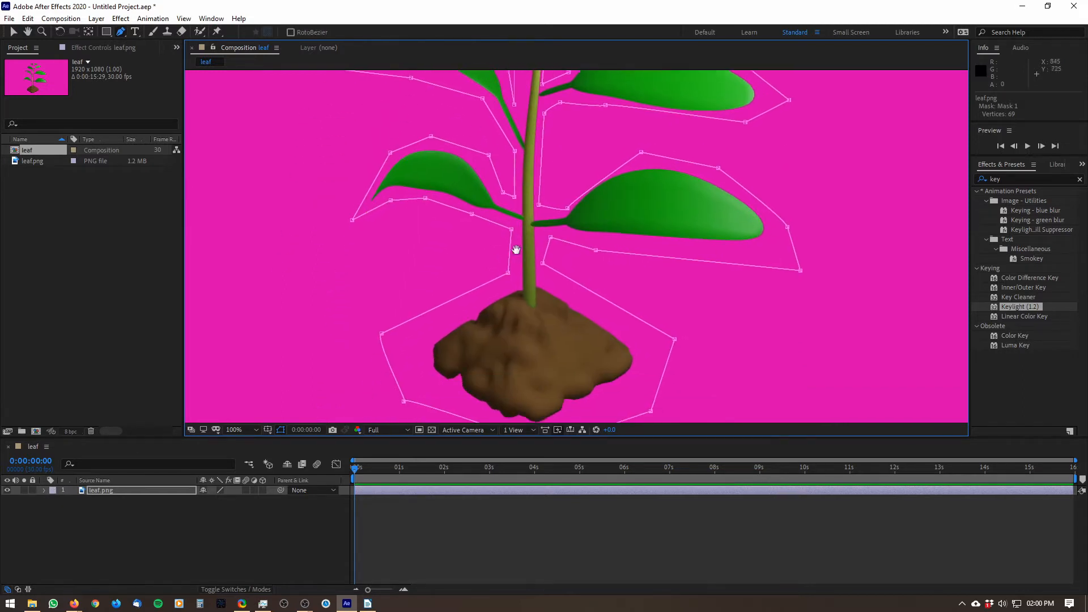
click(44, 491)
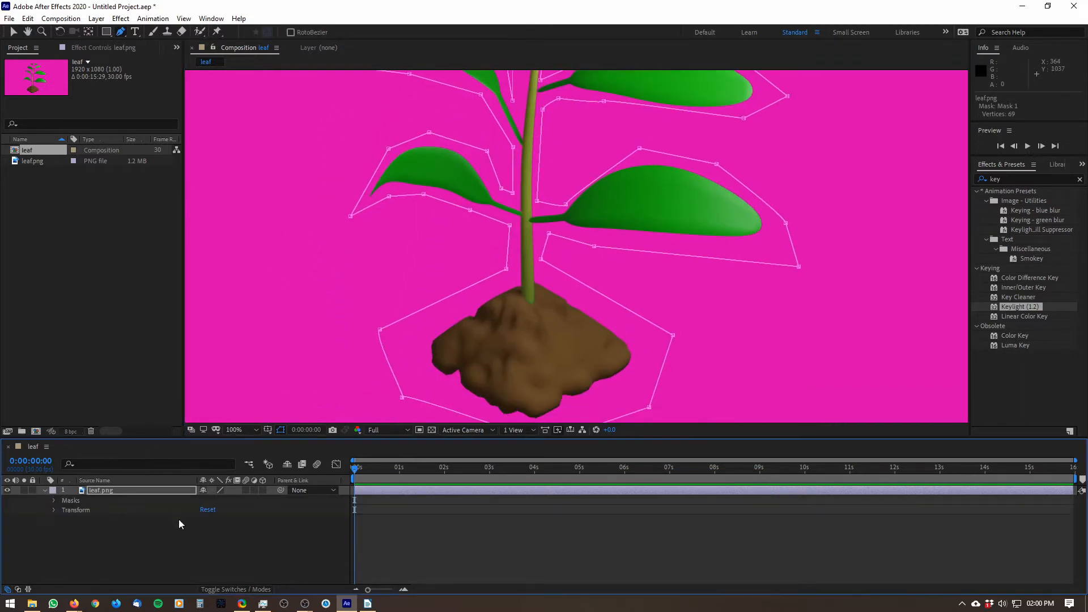
click(54, 501)
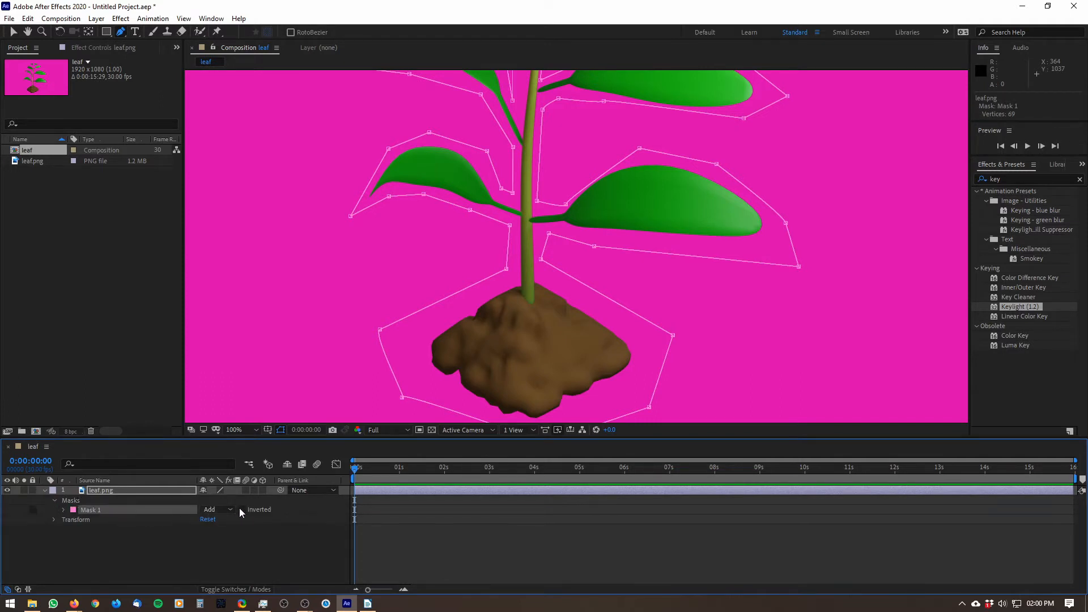
Try inverting the plant mask and restore its normal state.
click(242, 509)
scroll(576, 221, down, 2)
scroll(453, 251, up, 3)
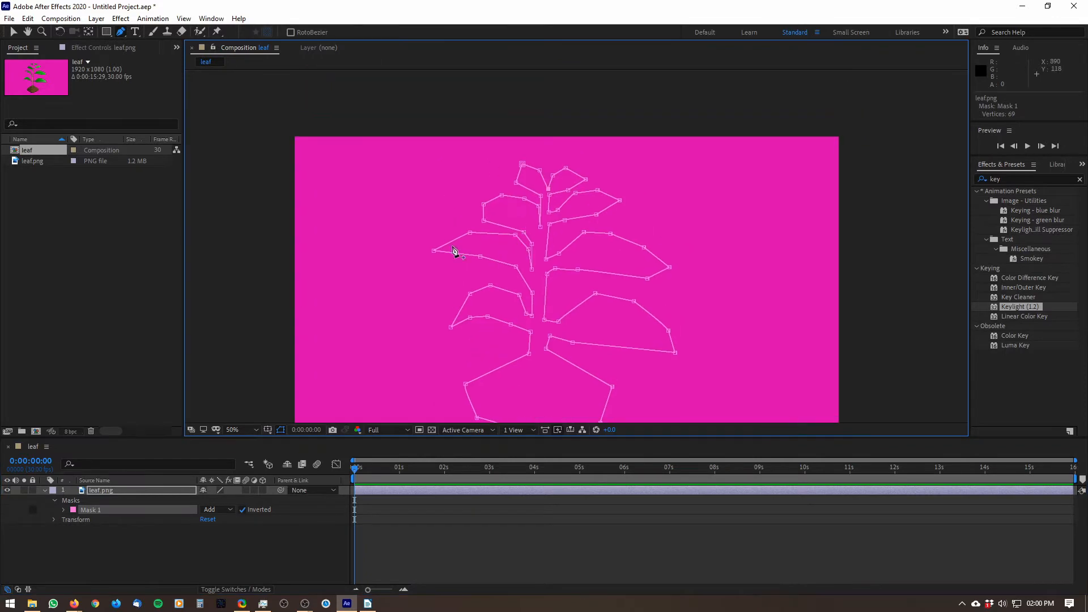
click(243, 510)
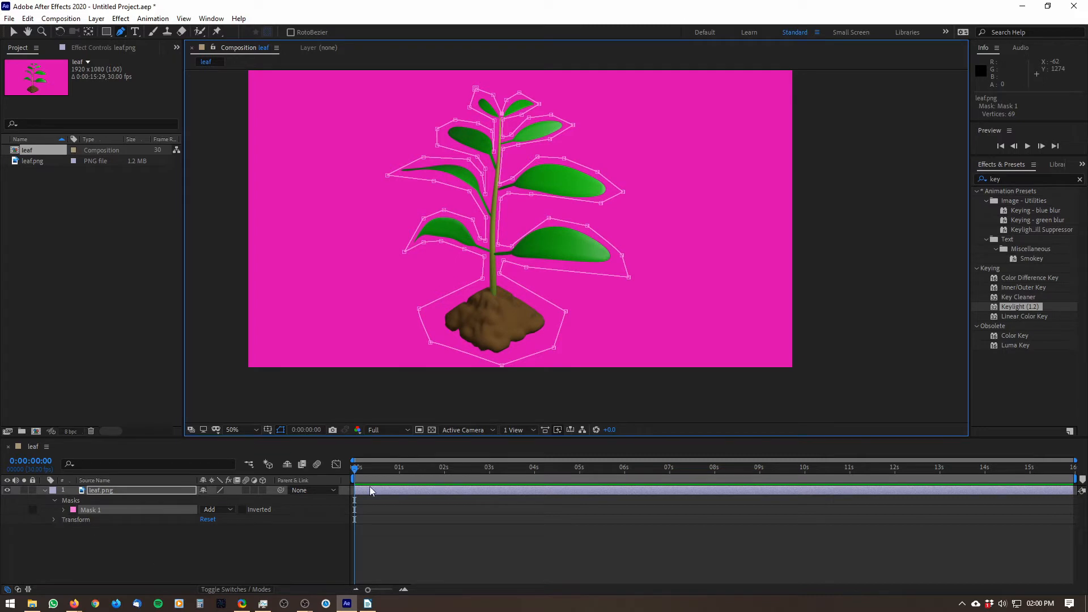
Switch to the Selection tool and nudge the mask vertex at the tip of the second right leaf from the top.
drag(373, 468, 357, 502)
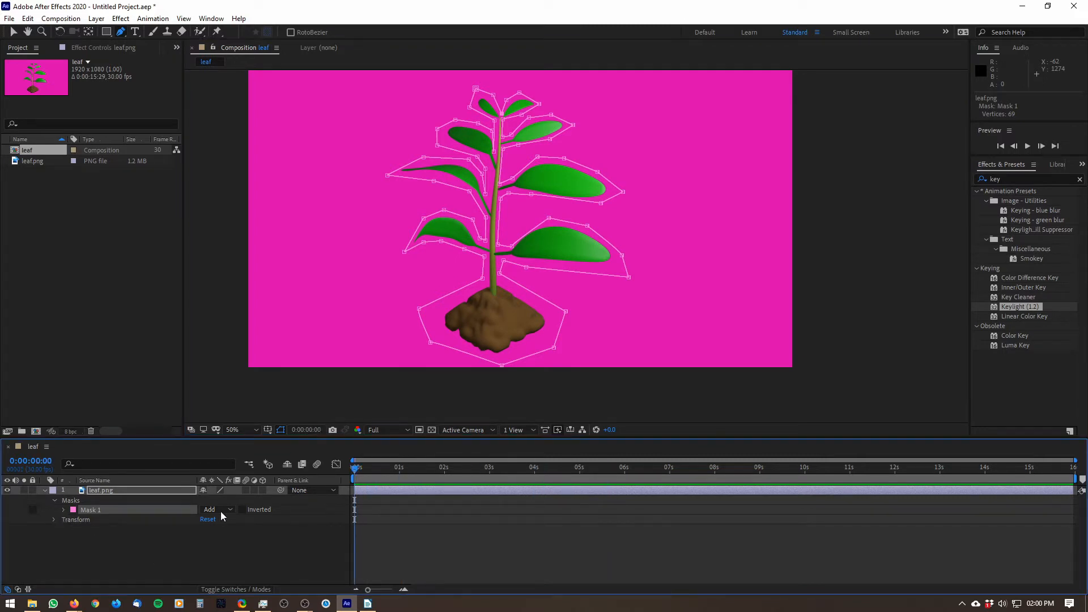
click(14, 33)
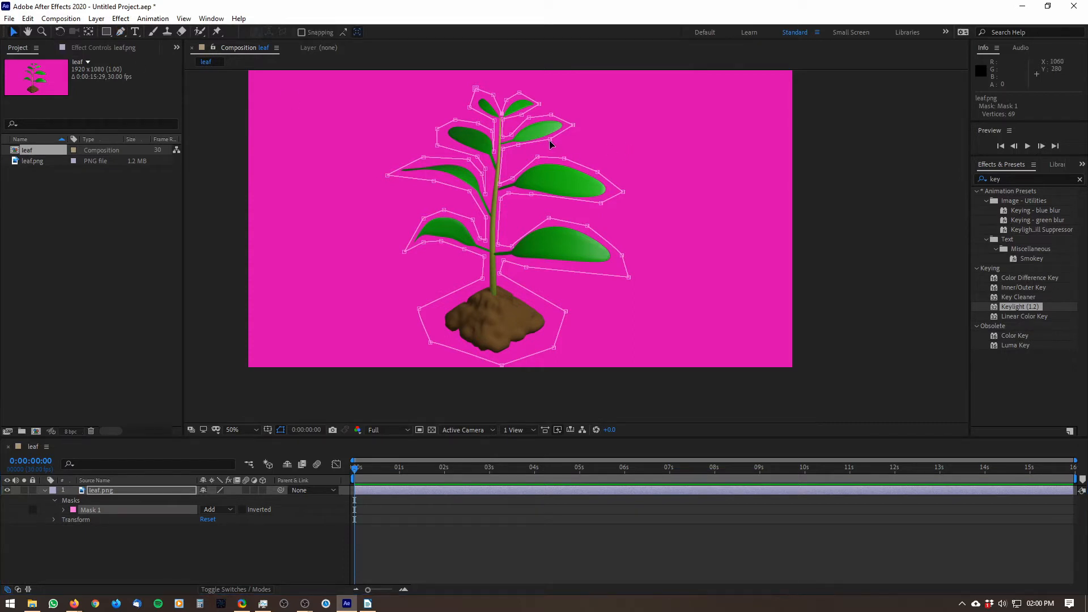
drag(549, 140, 573, 125)
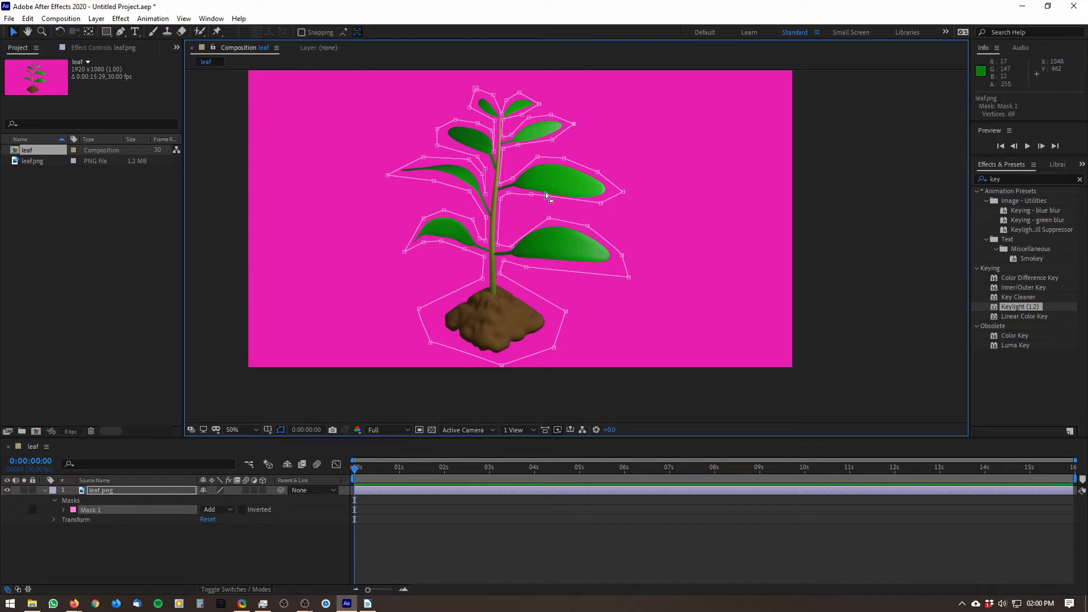
Enable Mask Path keyframing on the plant mask at 0 seconds and move that keyframe to about 6 seconds.
click(64, 510)
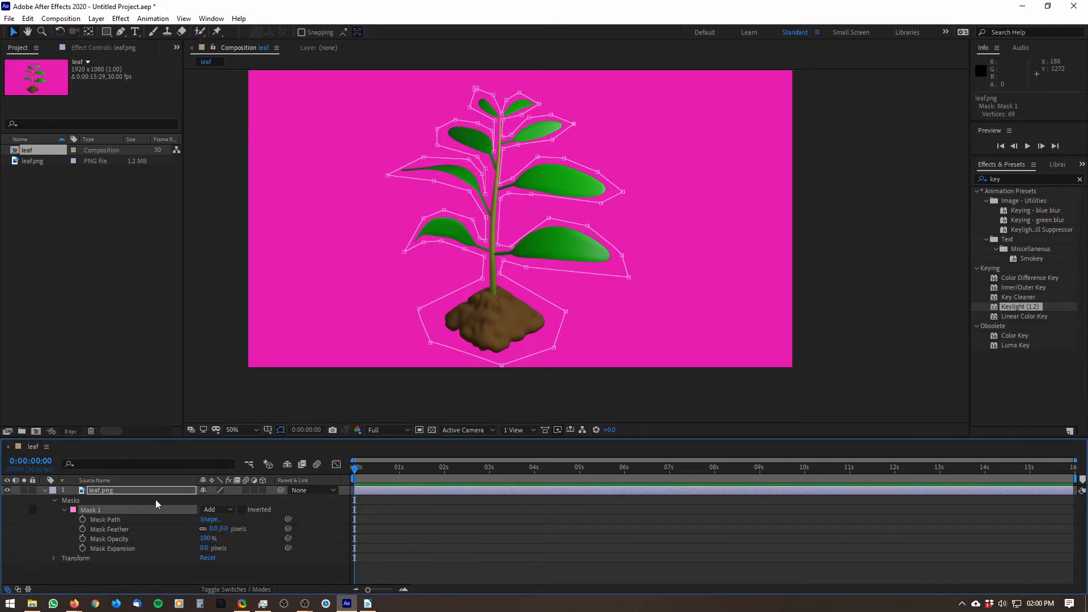
click(82, 519)
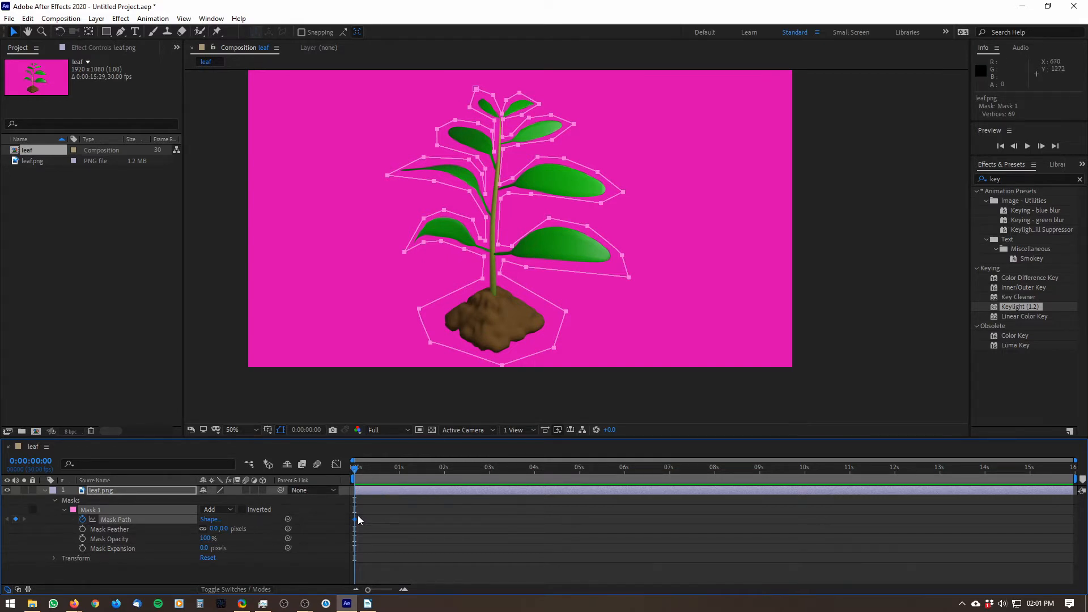
click(591, 469)
mouse_move(614, 469)
mouse_down()
mouse_move(588, 469)
mouse_move(623, 463)
mouse_move(627, 479)
mouse_up()
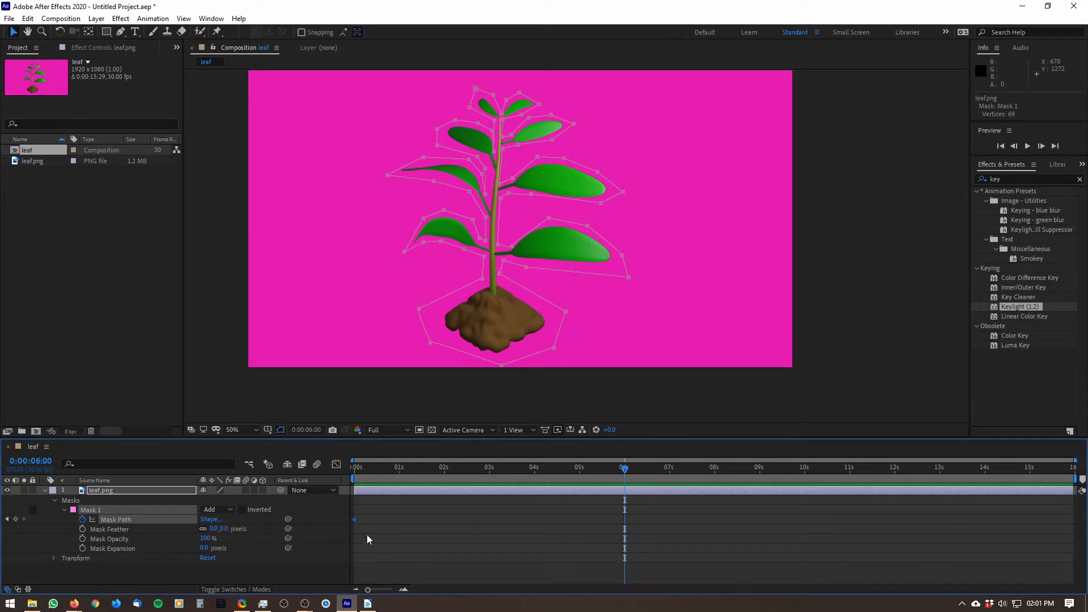
drag(354, 519, 623, 541)
At 0:00:05:06, pull the mask vertices around the topmost right leaf in to the stem tip so the leaf is hidden.
drag(625, 472, 590, 475)
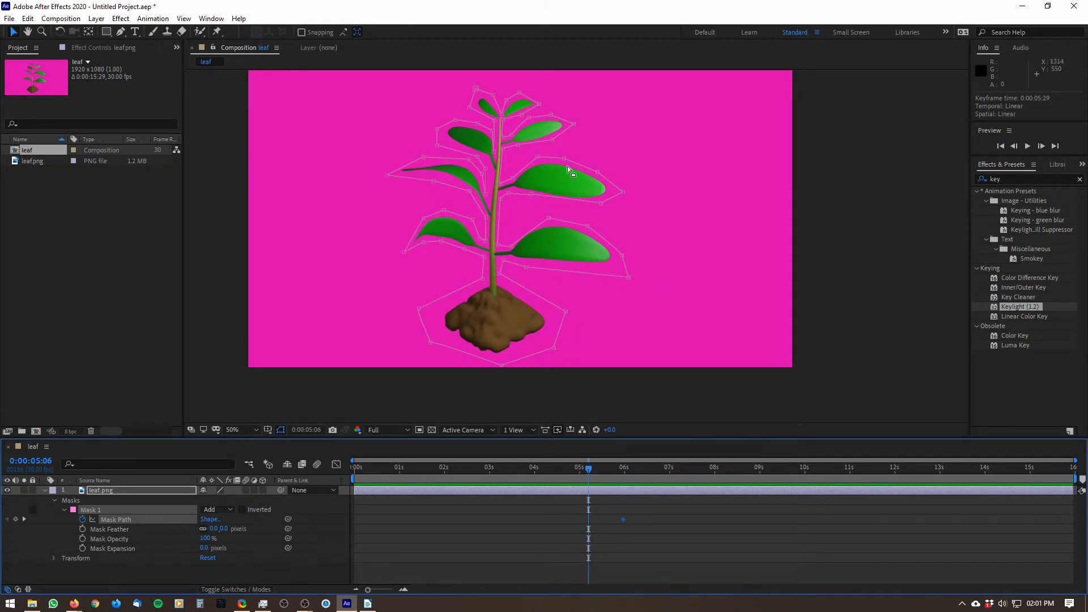
scroll(527, 176, up, 3)
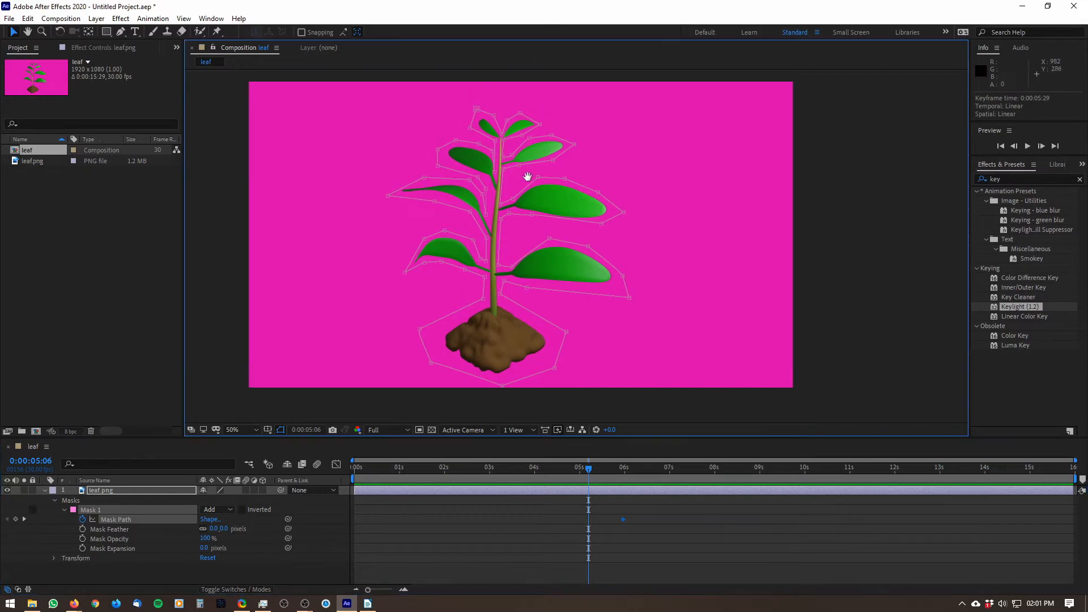
scroll(474, 199, down, 3)
scroll(596, 252, up, 3)
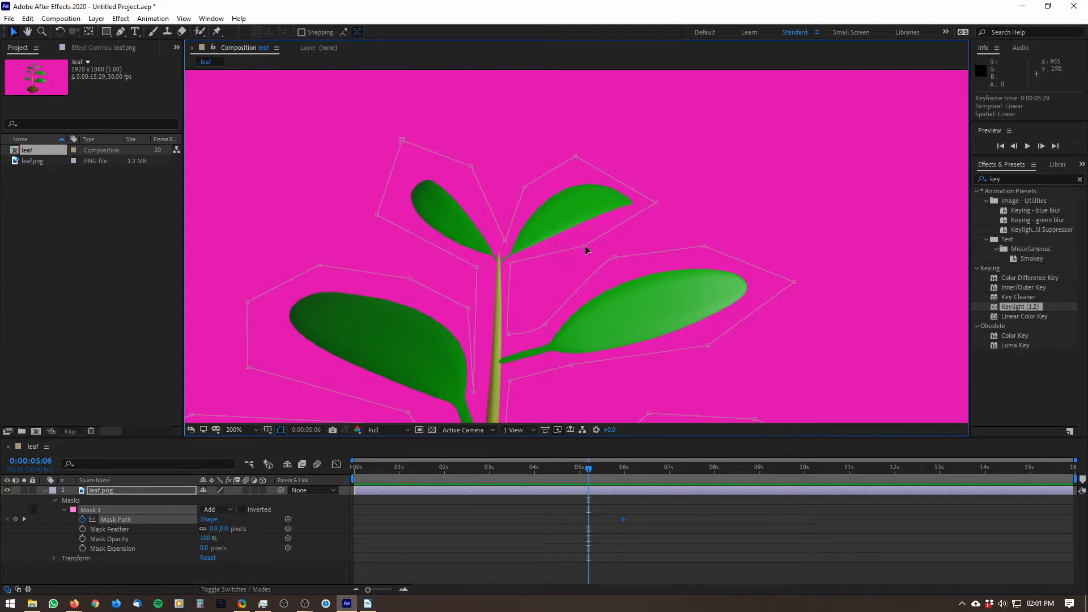
drag(585, 246, 522, 261)
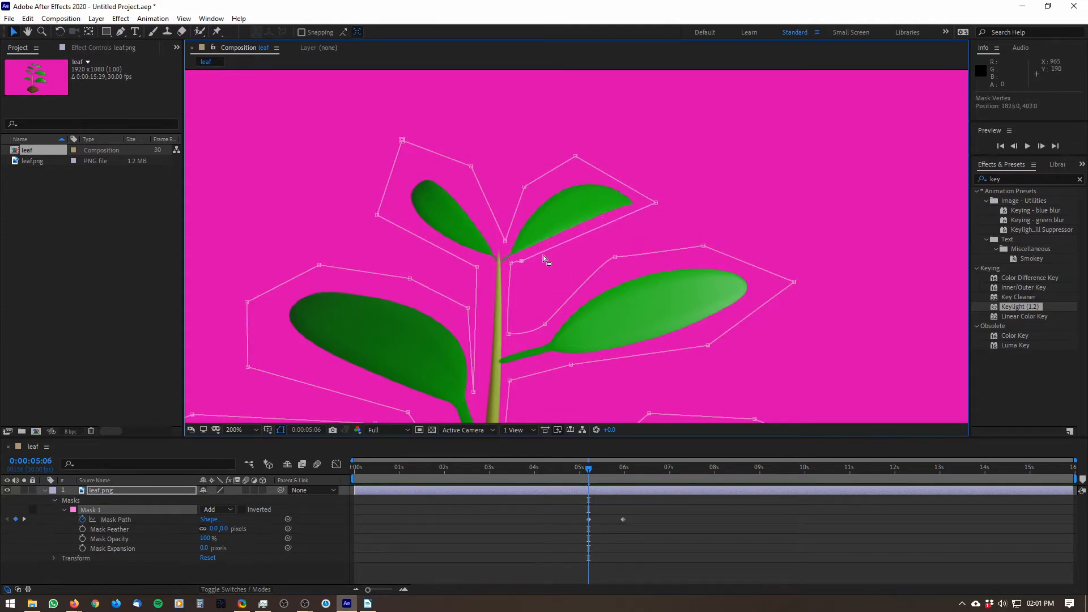
drag(653, 203, 537, 249)
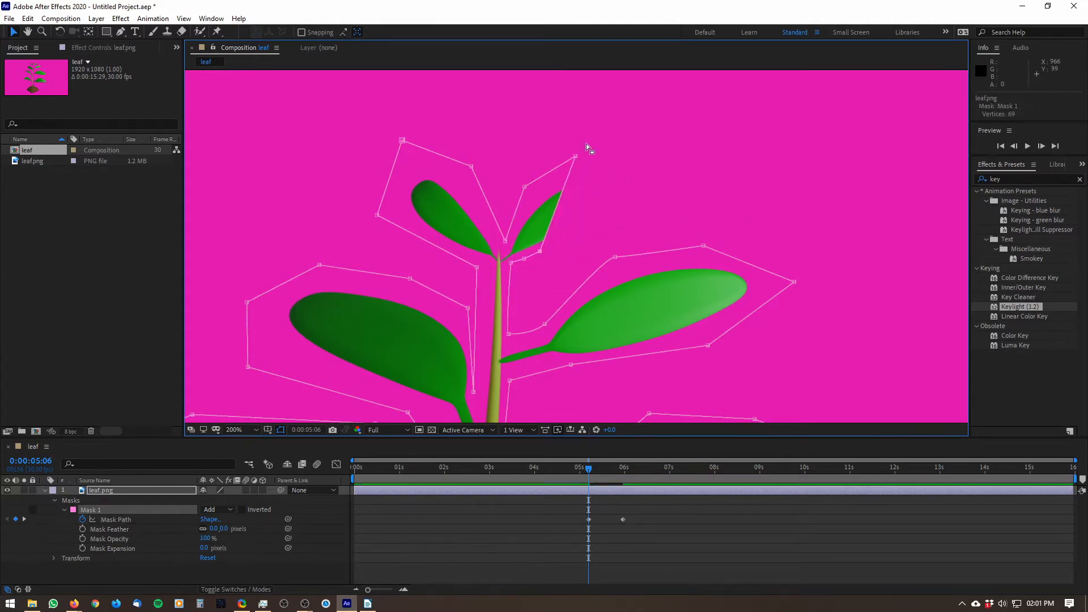
drag(575, 157, 522, 227)
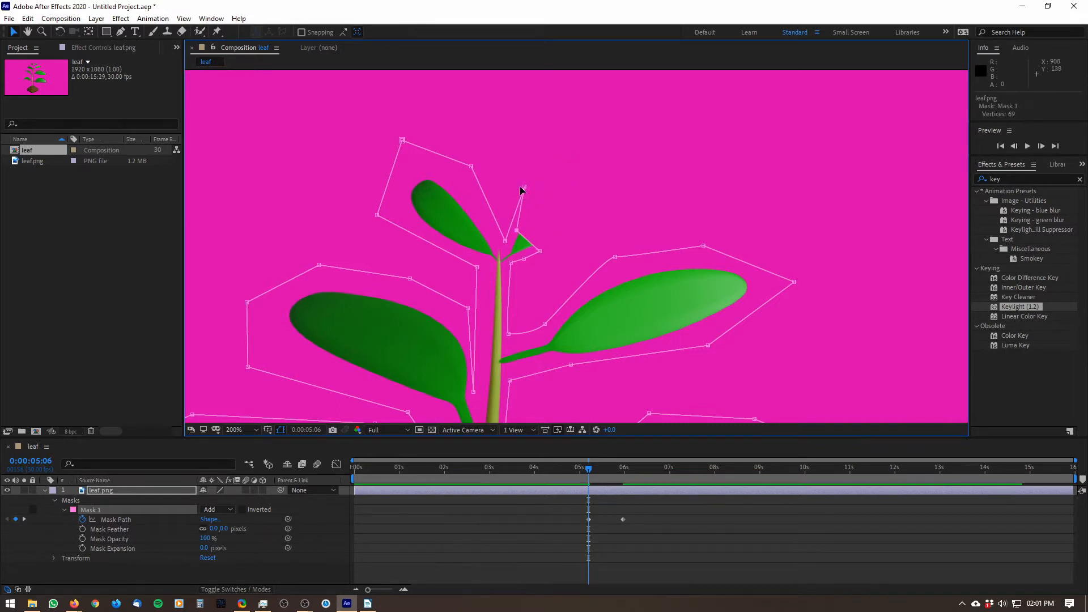
drag(525, 186, 519, 248)
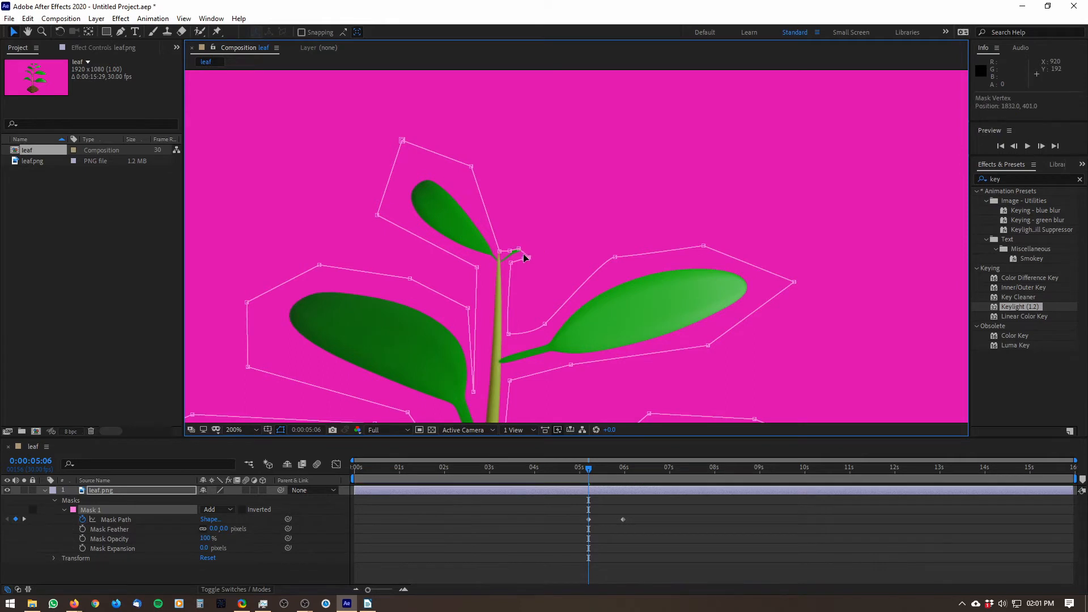
Collapse the mask vertices around the topmost left leaf onto the stem tip and tighten the remaining points there.
drag(473, 167, 486, 233)
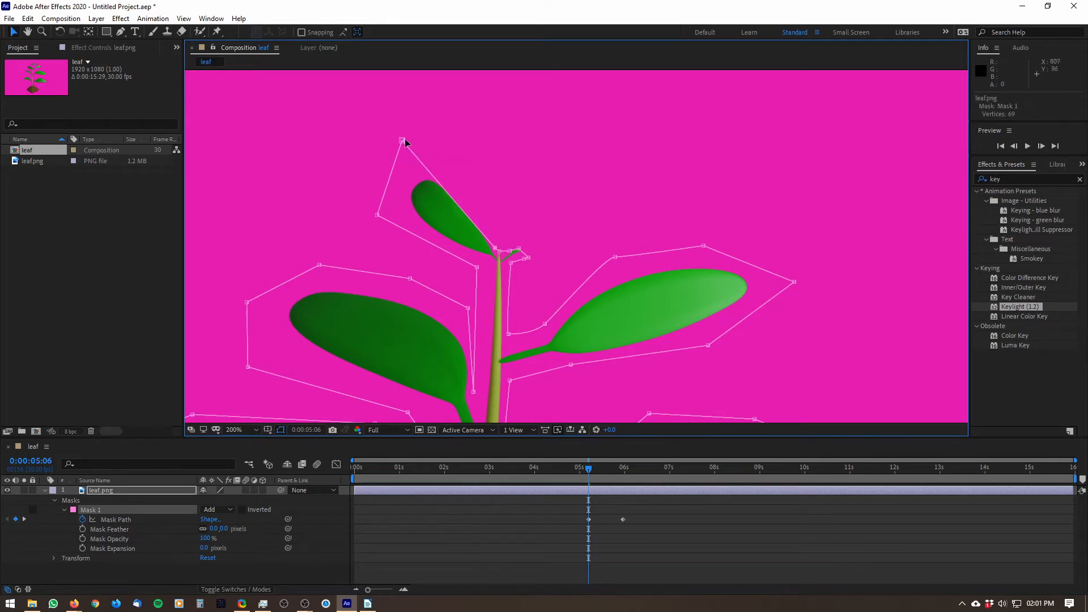
drag(402, 140, 473, 244)
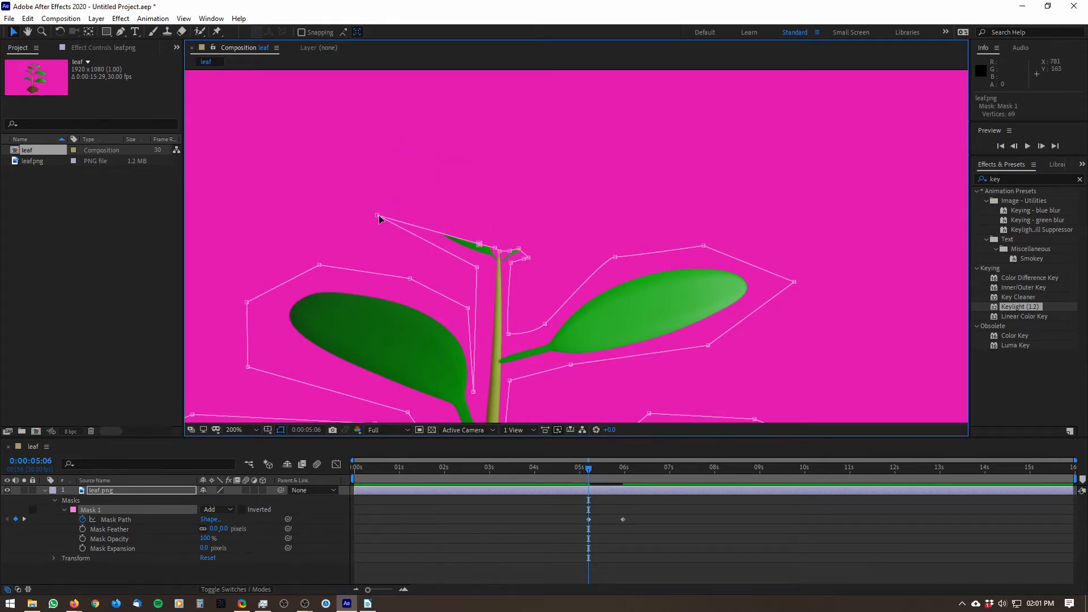
drag(378, 216, 491, 253)
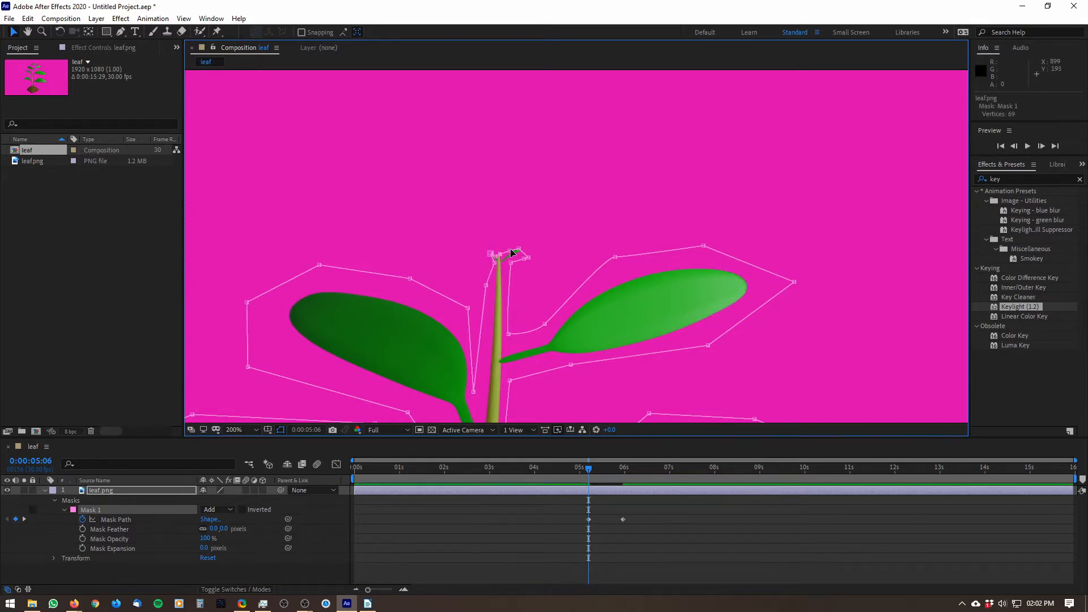
drag(510, 250, 504, 265)
At 0:00:04:09, pull the mask vertices around the second right leaf from the top in toward its stalk.
click(592, 474)
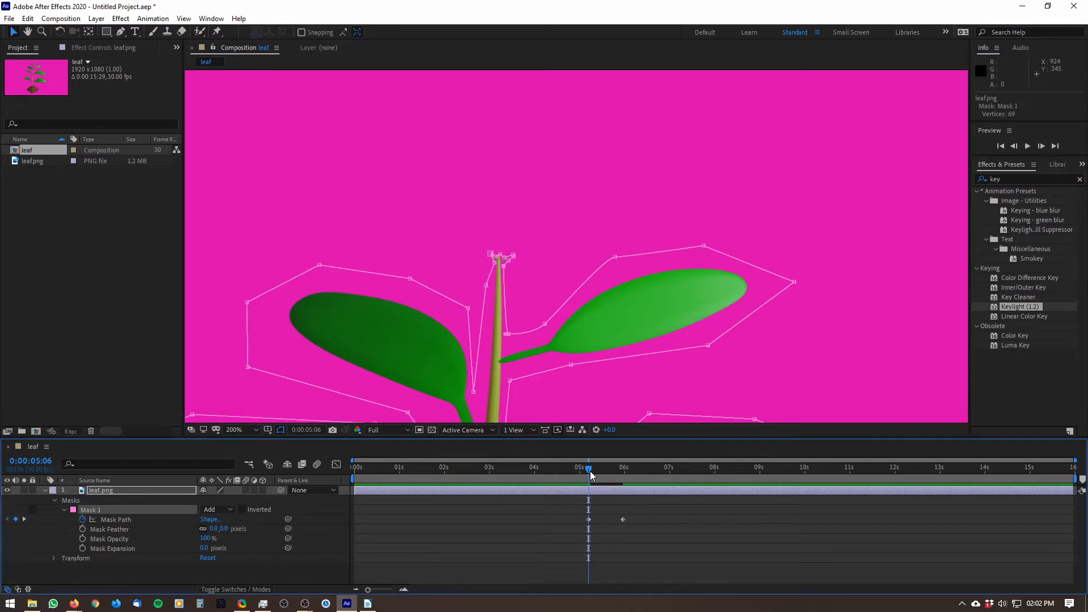
key(space)
drag(612, 474, 548, 490)
drag(559, 250, 563, 211)
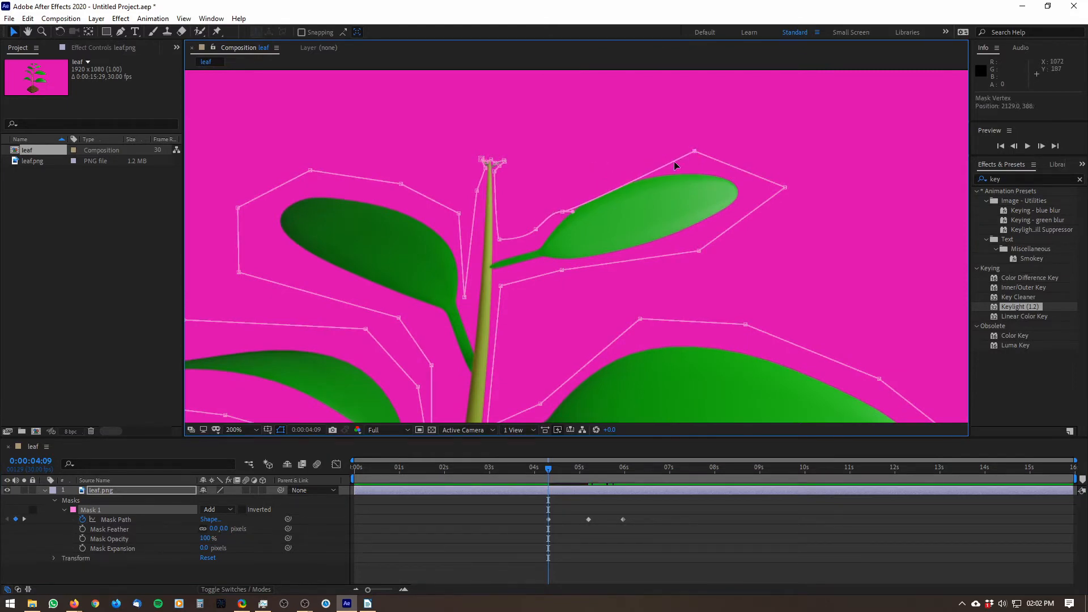
drag(694, 152, 588, 210)
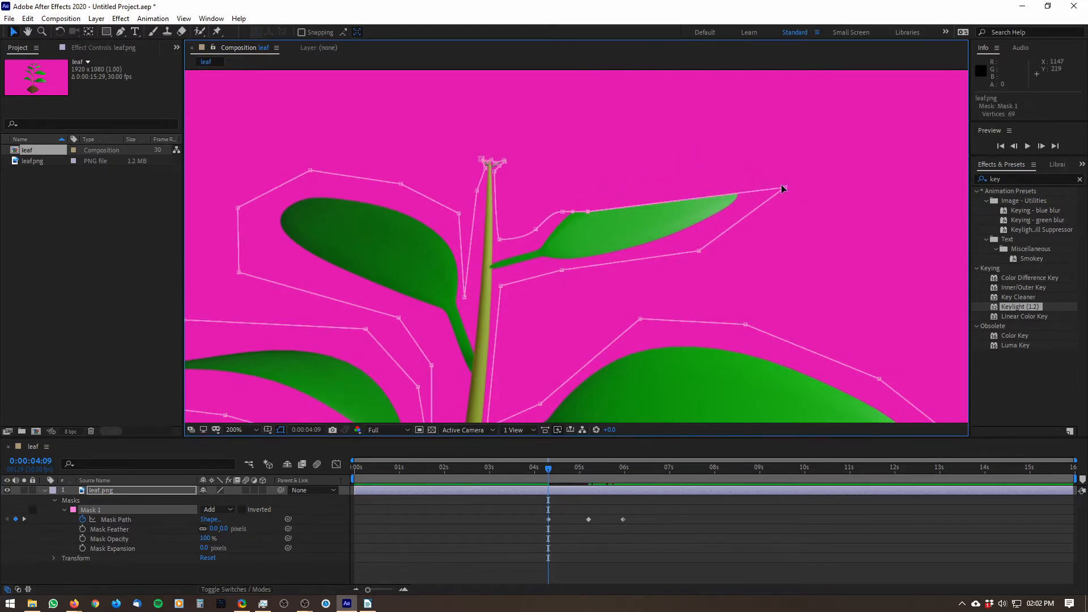
drag(785, 187, 620, 224)
drag(699, 251, 607, 240)
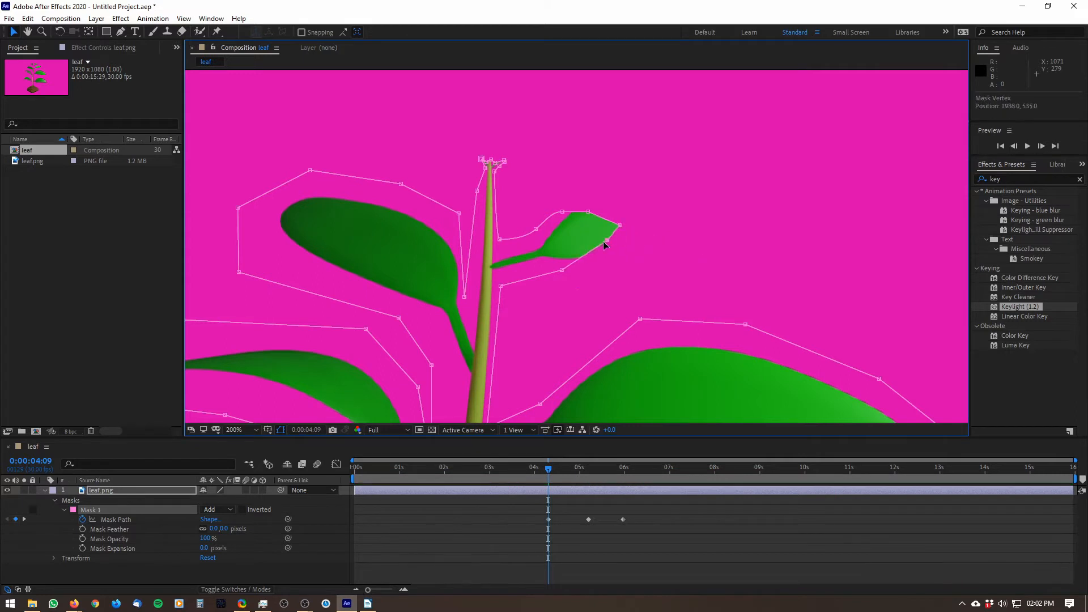
drag(561, 271, 512, 272)
drag(605, 242, 523, 270)
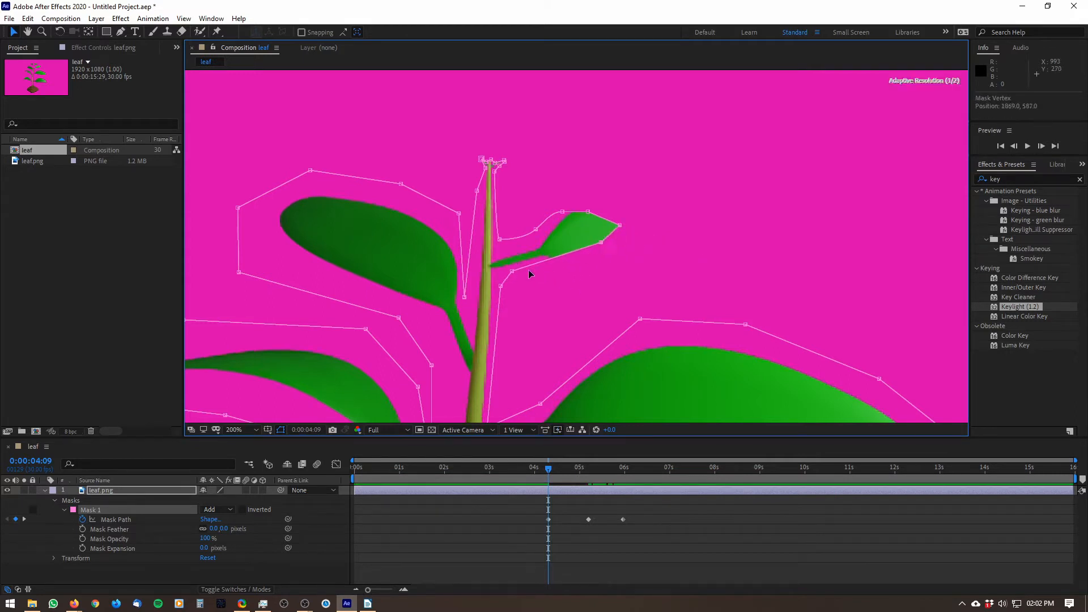
drag(619, 226, 544, 259)
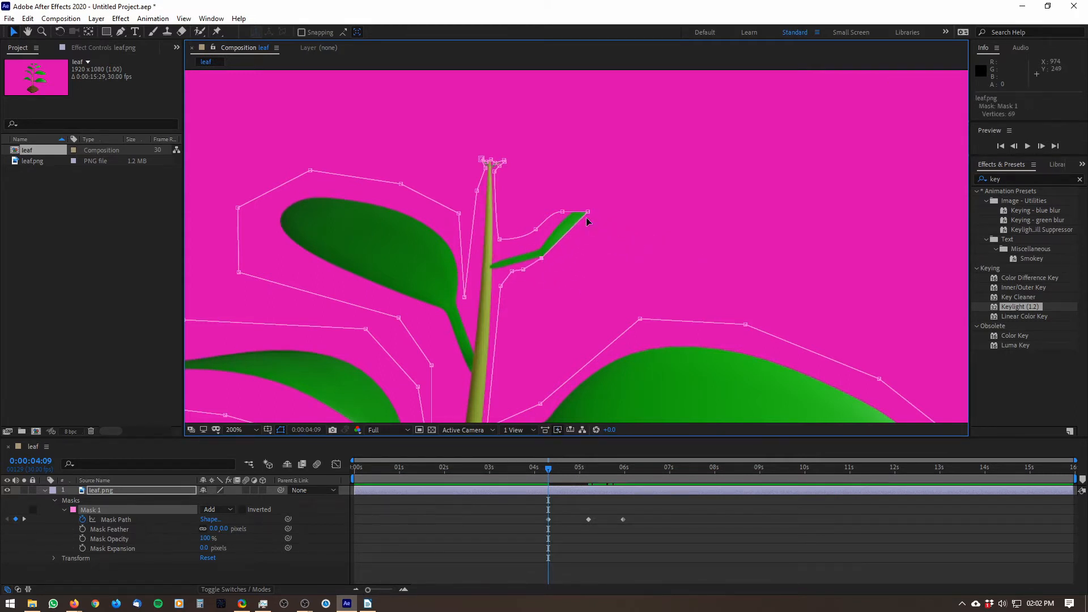
drag(587, 215, 524, 240)
Scrub through the mask path animation between about 4 and 7 seconds to examine how the upper leaves are revealed.
key(comma)
drag(547, 469, 636, 486)
drag(486, 260, 450, 192)
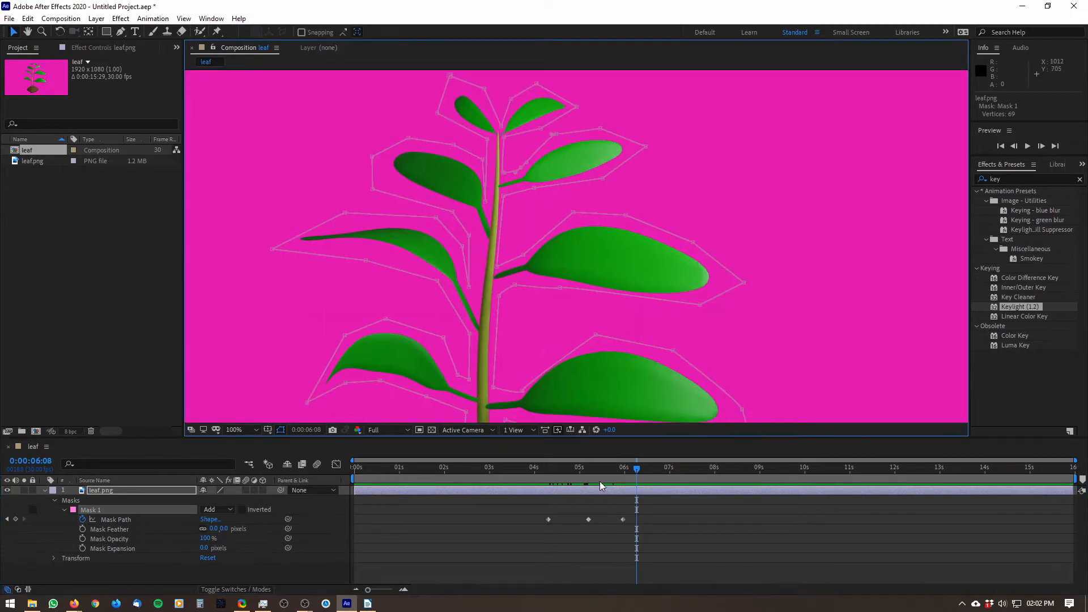
click(553, 471)
drag(593, 479, 672, 506)
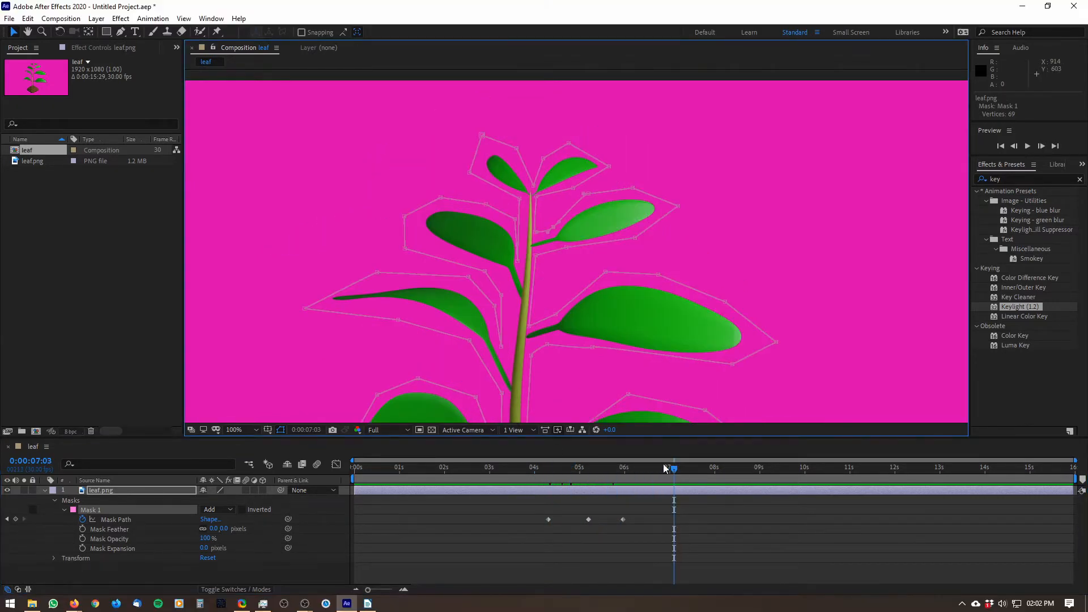
drag(673, 468, 554, 491)
scroll(544, 238, up, 2)
drag(490, 158, 503, 205)
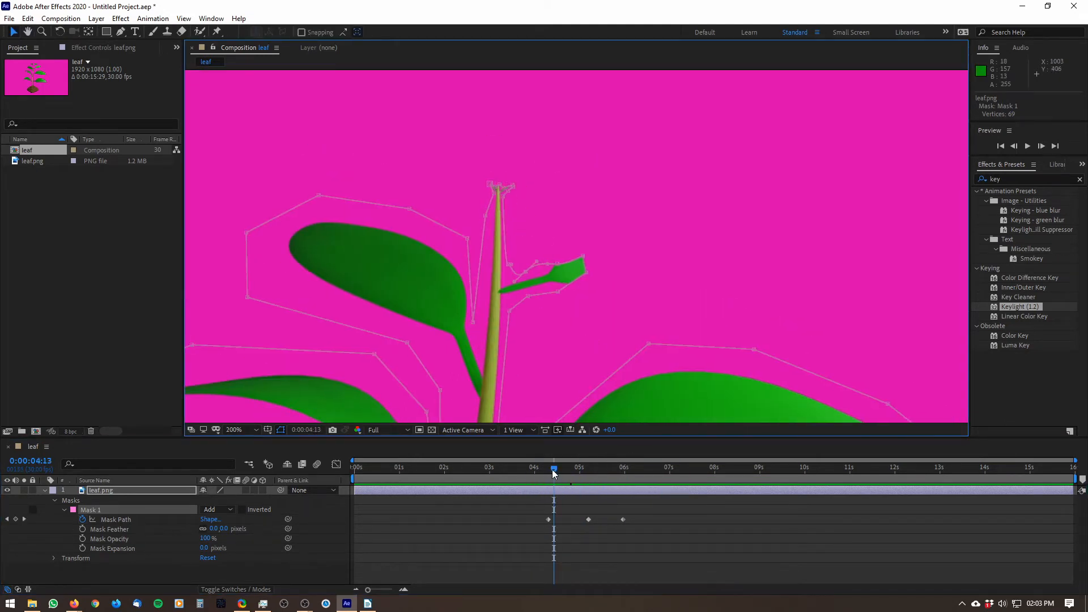
At 0:00:04:08, draw a rectangular mask over the top of the stem and its two topmost leaves, and set its mode to Subtract.
drag(554, 470, 545, 470)
click(106, 31)
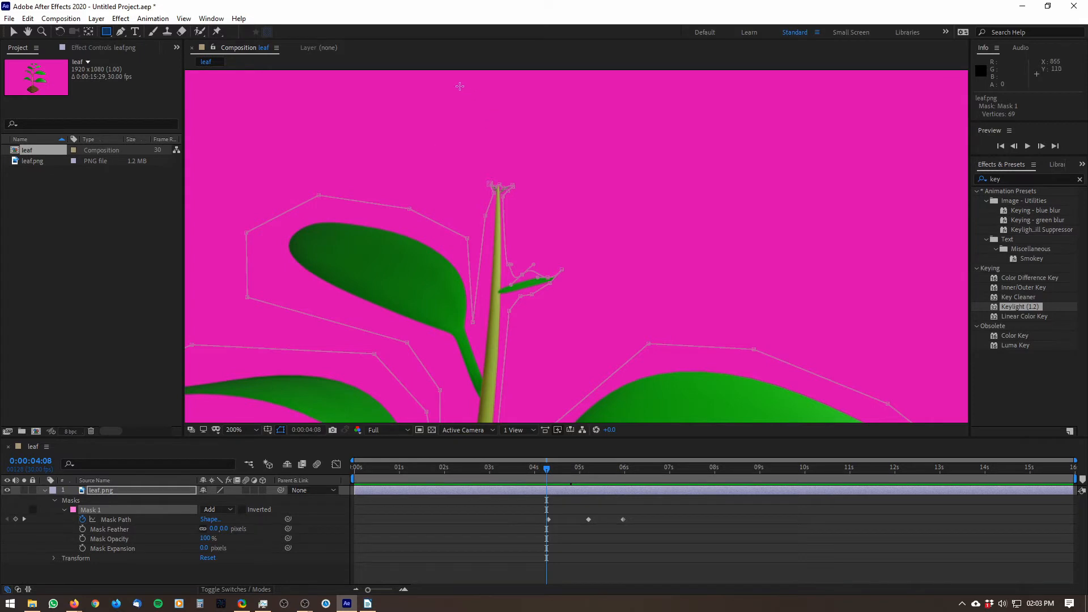
drag(454, 84, 545, 208)
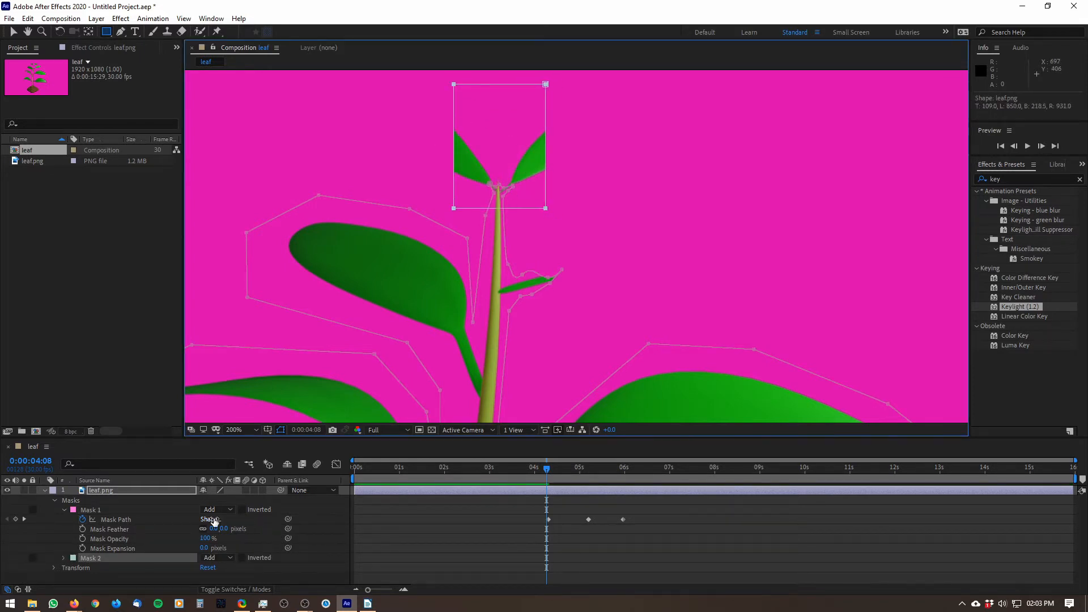
click(227, 559)
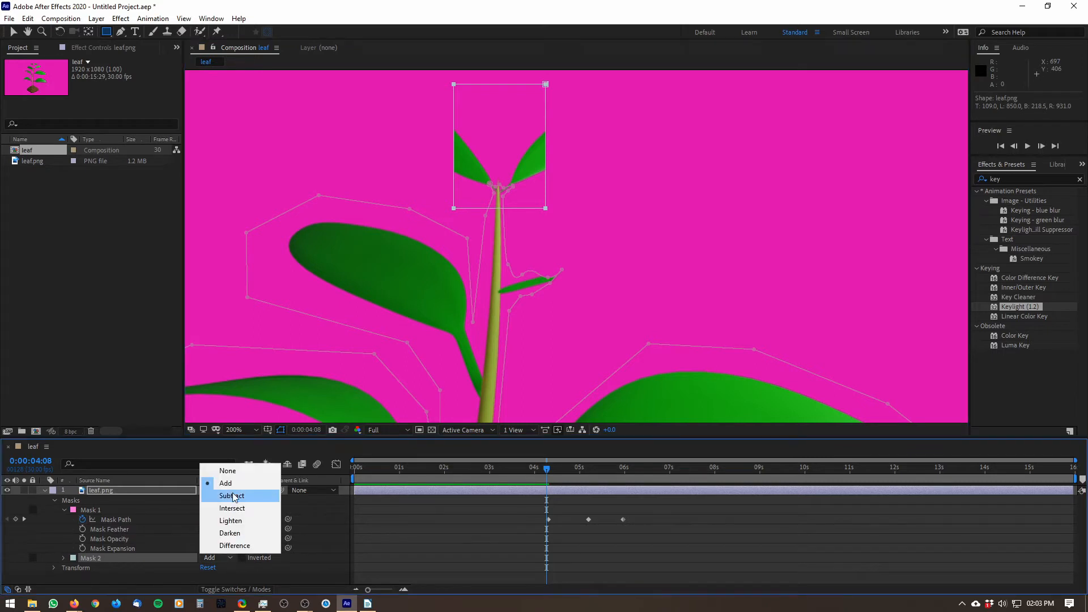
click(115, 553)
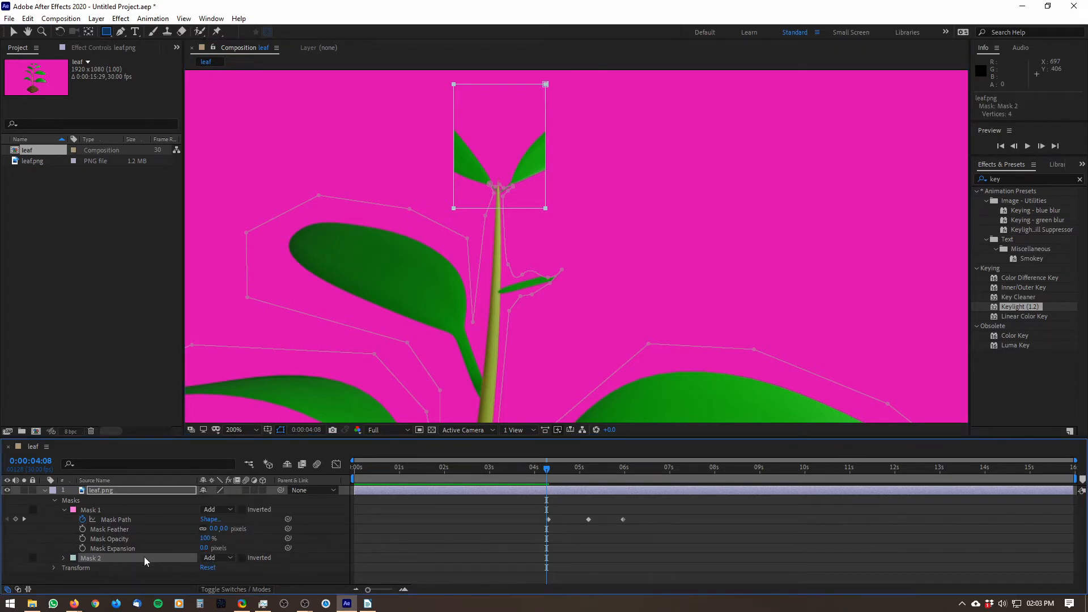
click(226, 558)
click(253, 496)
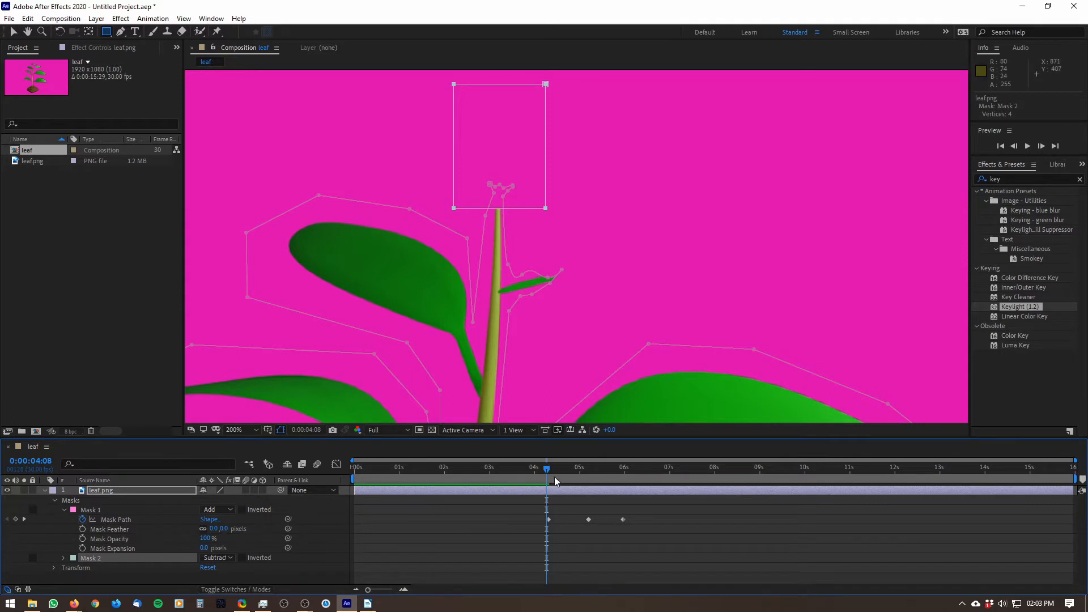
Enable Mask Path keyframing on the rectangular Subtract mask at 0:00:04:08 and move the current time to 0:00:03:16.
click(63, 558)
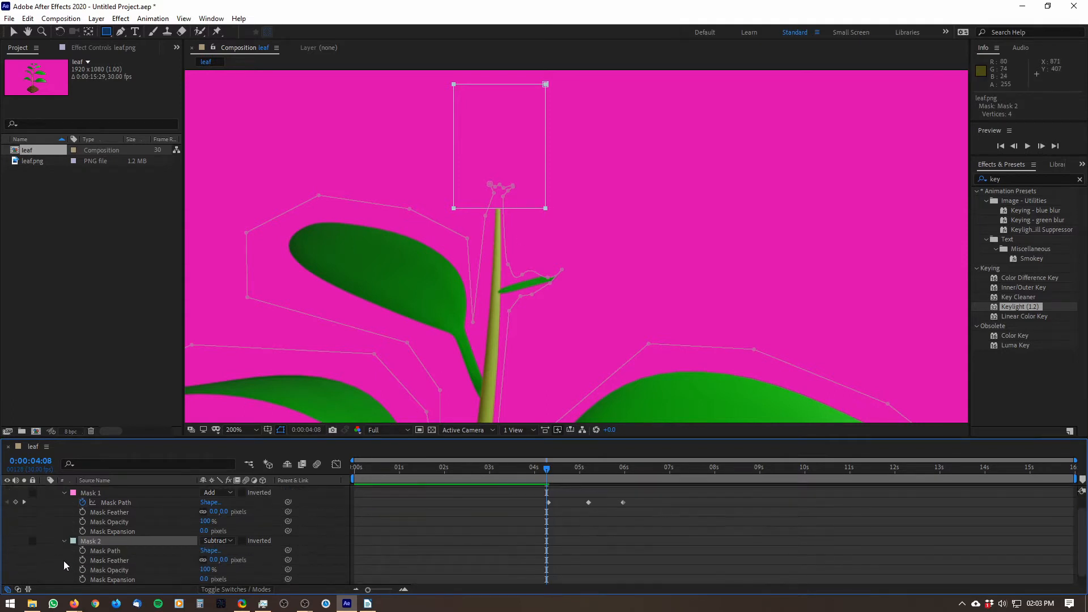
click(83, 551)
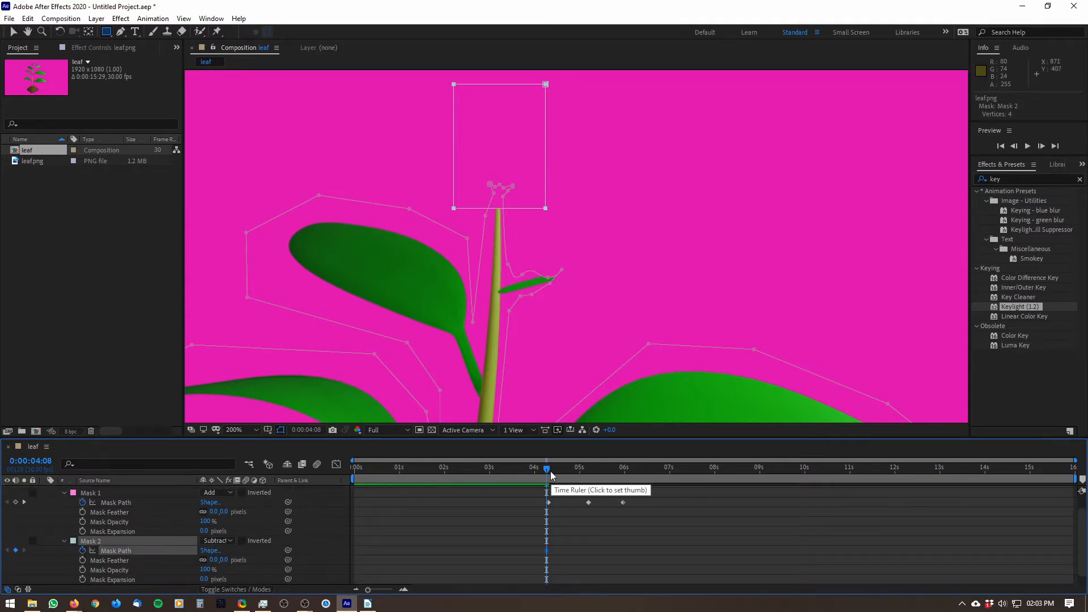
drag(550, 471, 513, 468)
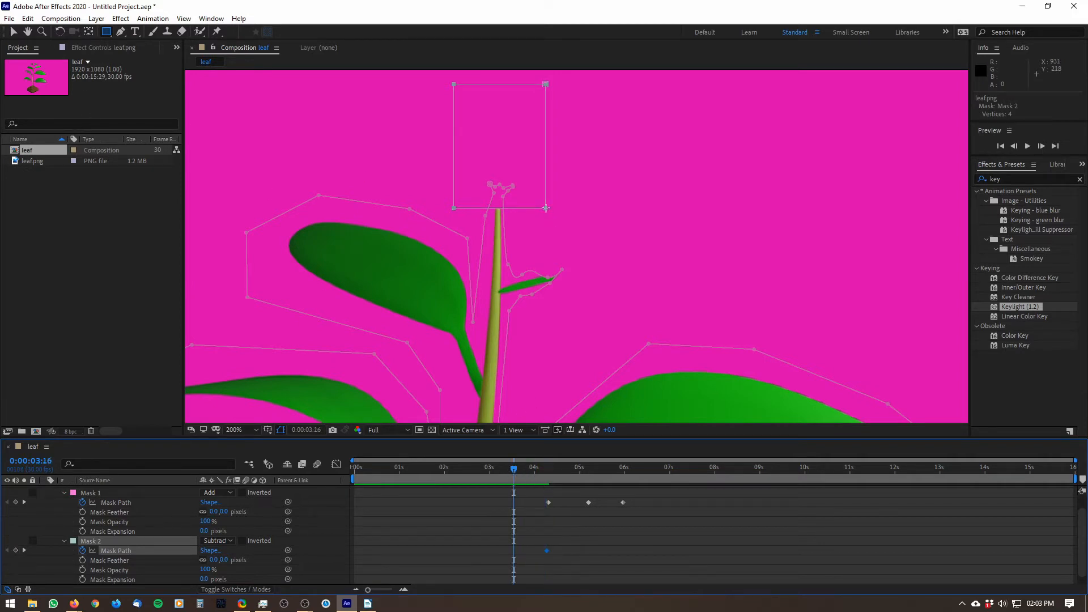
mouse_move(546, 208)
mouse_down()
mouse_move(541, 286)
mouse_move(540, 276)
mouse_up()
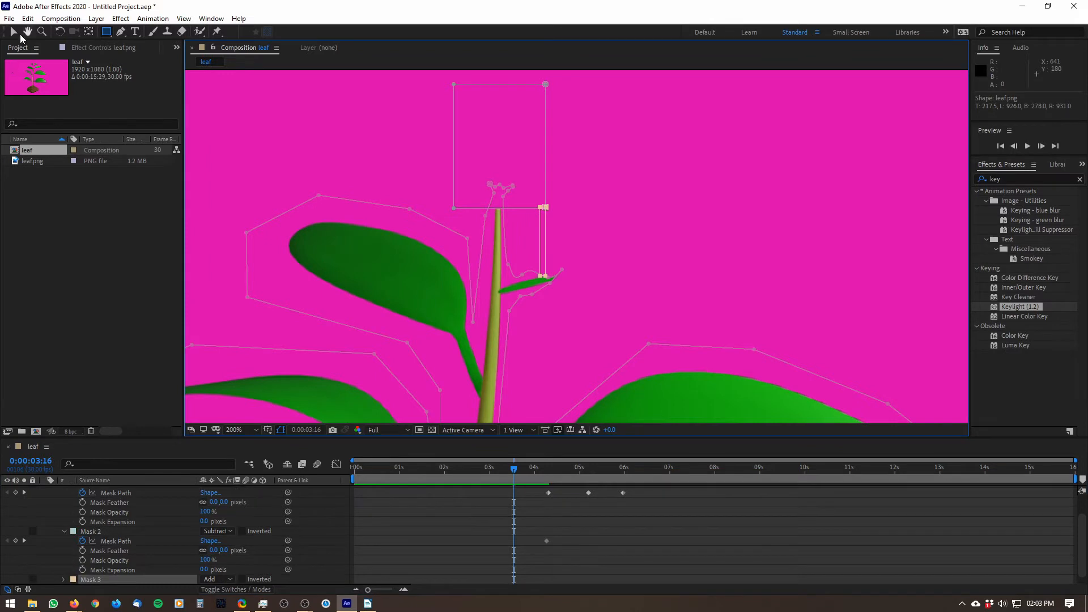
key(ctrl+z)
drag(546, 207, 542, 159)
key(ctrl+z)
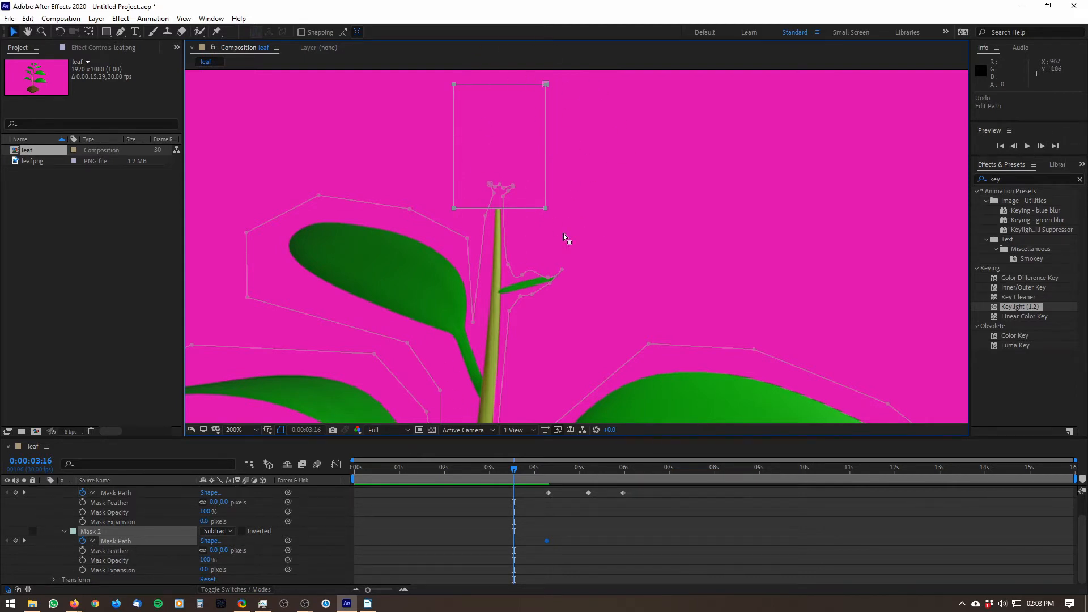
At 0:00:03:16, pull the Subtract mask's two bottom vertices down and inward to the base of the upper right leaf's stalk.
drag(573, 235, 569, 202)
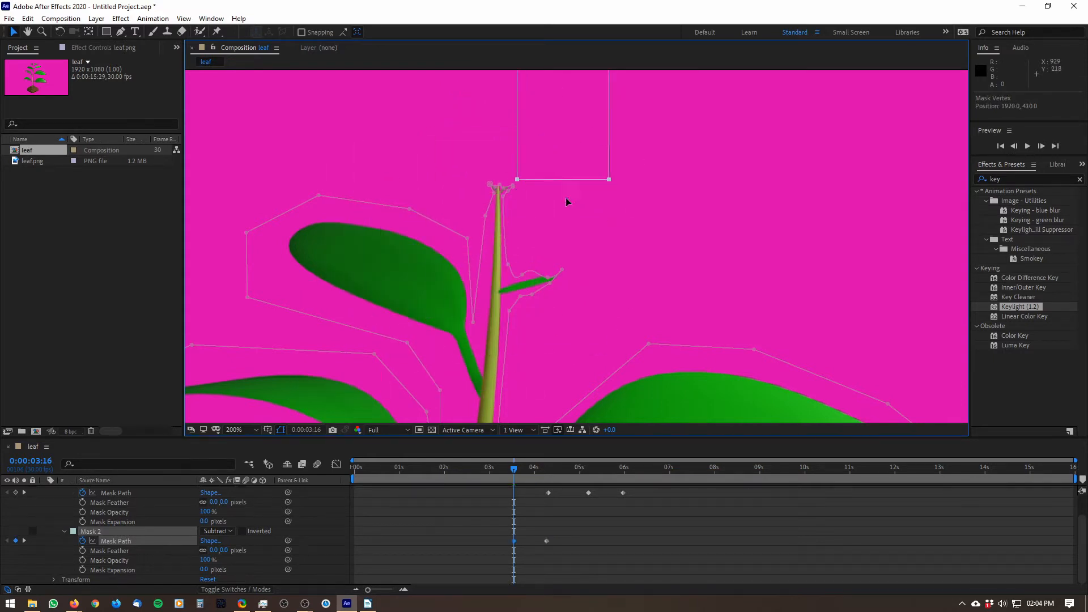
key(ctrl+z)
scroll(117, 528, up, 2)
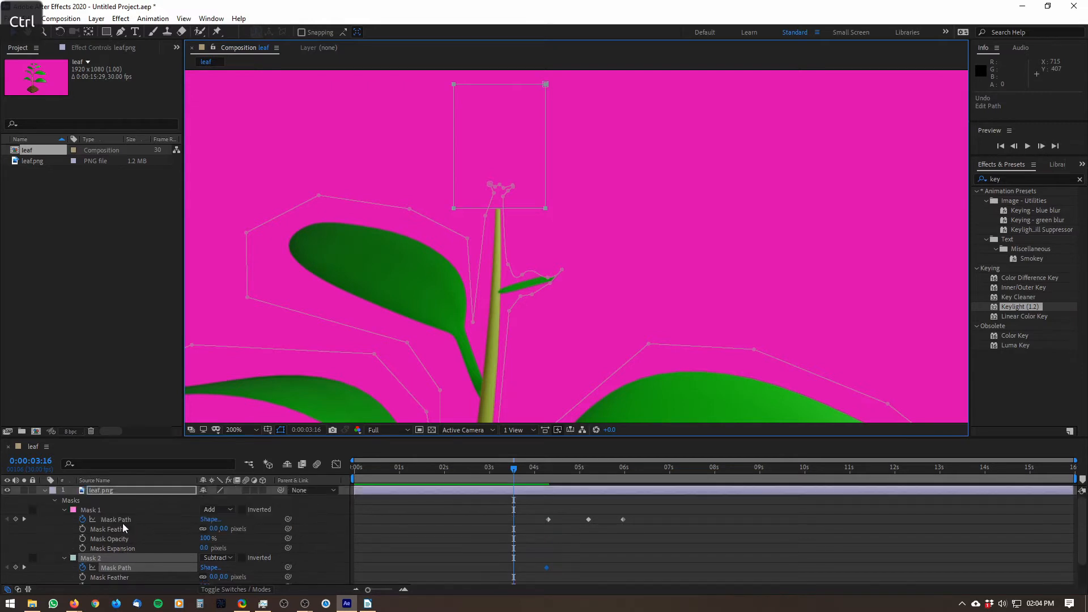
click(105, 489)
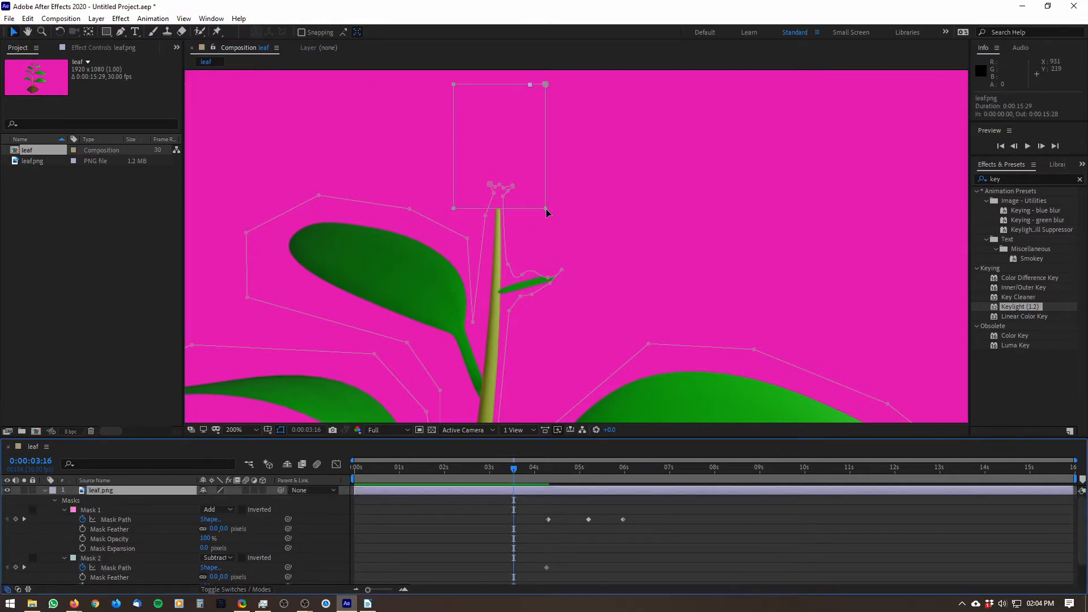
drag(545, 209, 506, 286)
drag(454, 209, 479, 284)
click(114, 568)
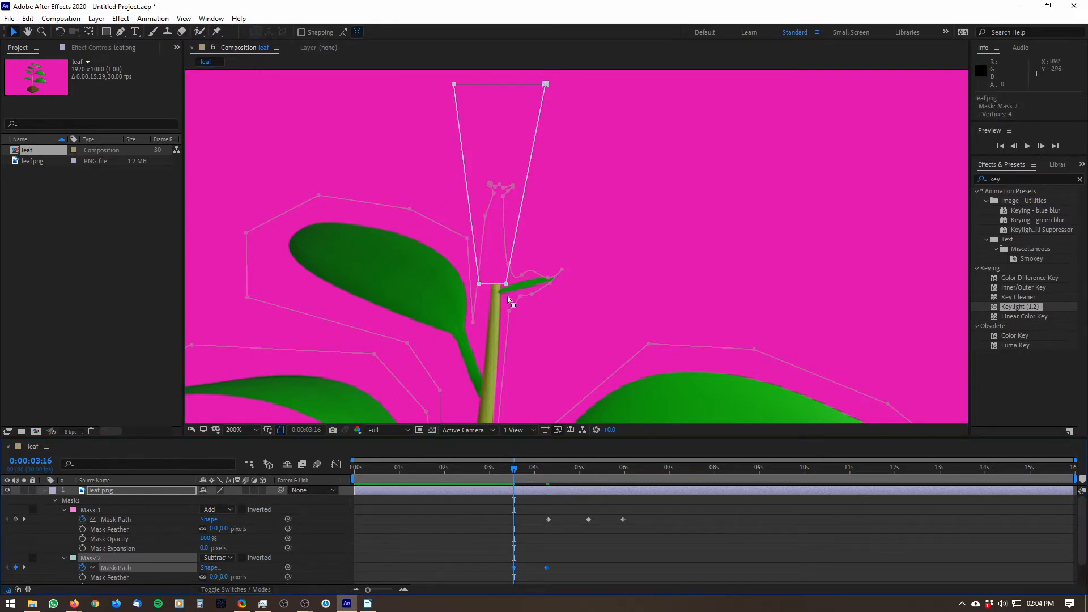
Lower the Subtract mask's bottom left vertex slightly so its bottom edge slopes across the stem at 0:00:03:16.
drag(520, 282, 547, 315)
key(ctrl+z)
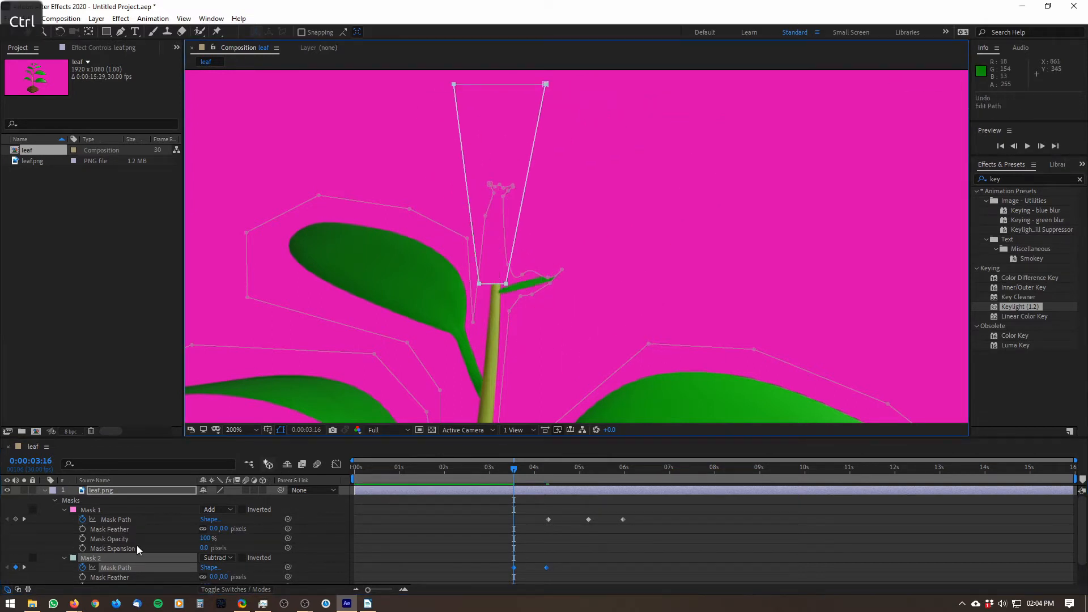
click(105, 491)
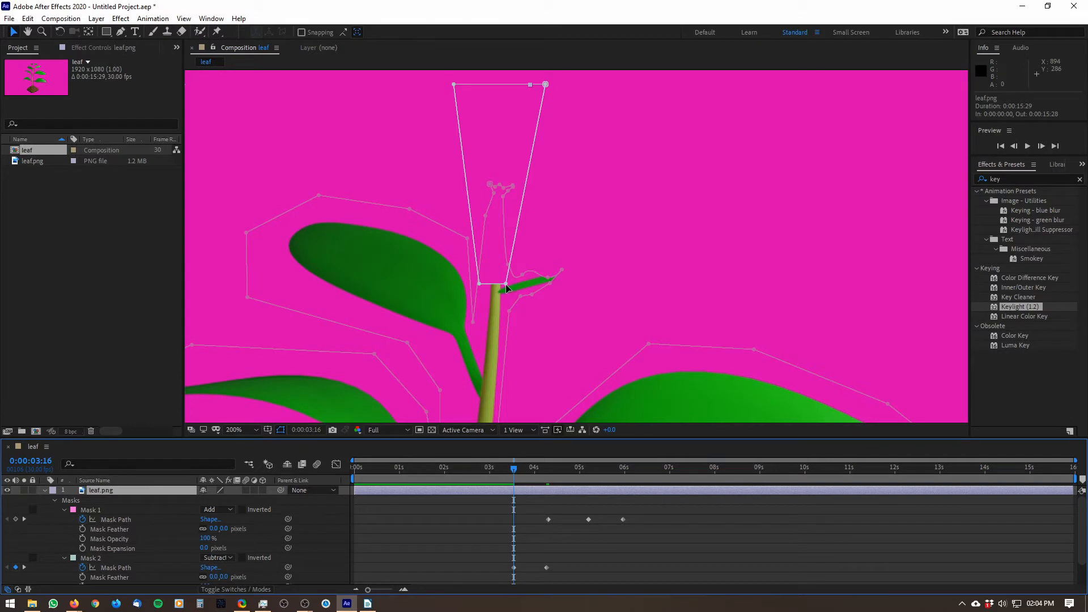
drag(479, 283, 478, 290)
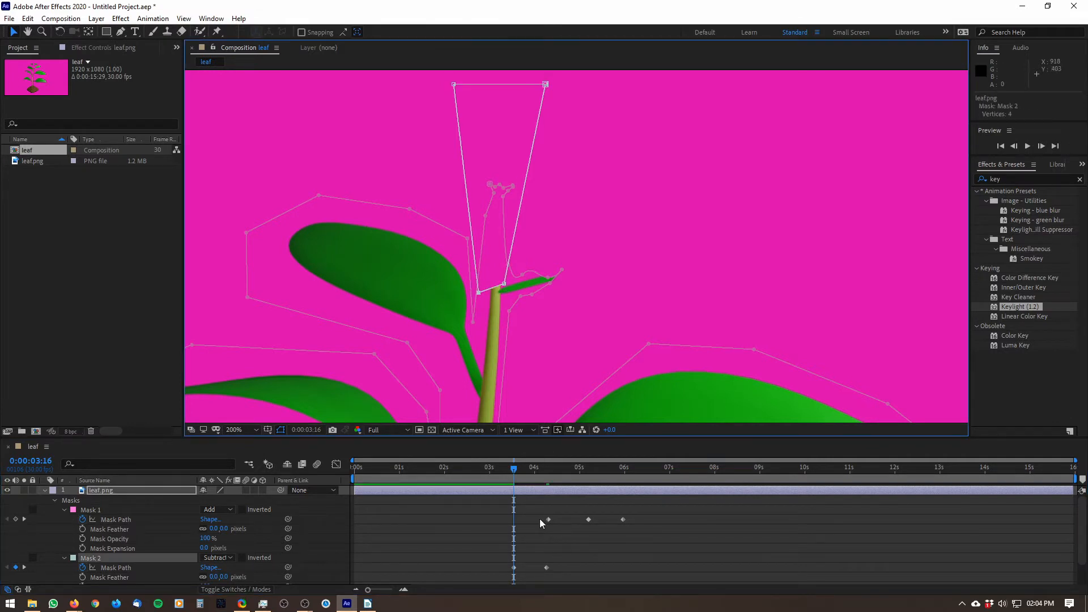
At 0:00:05:05, move the Subtract mask's vertices well above the stem tip, flattening the mask into a thin slanted strip.
drag(513, 468, 551, 471)
scroll(491, 180, up, 1)
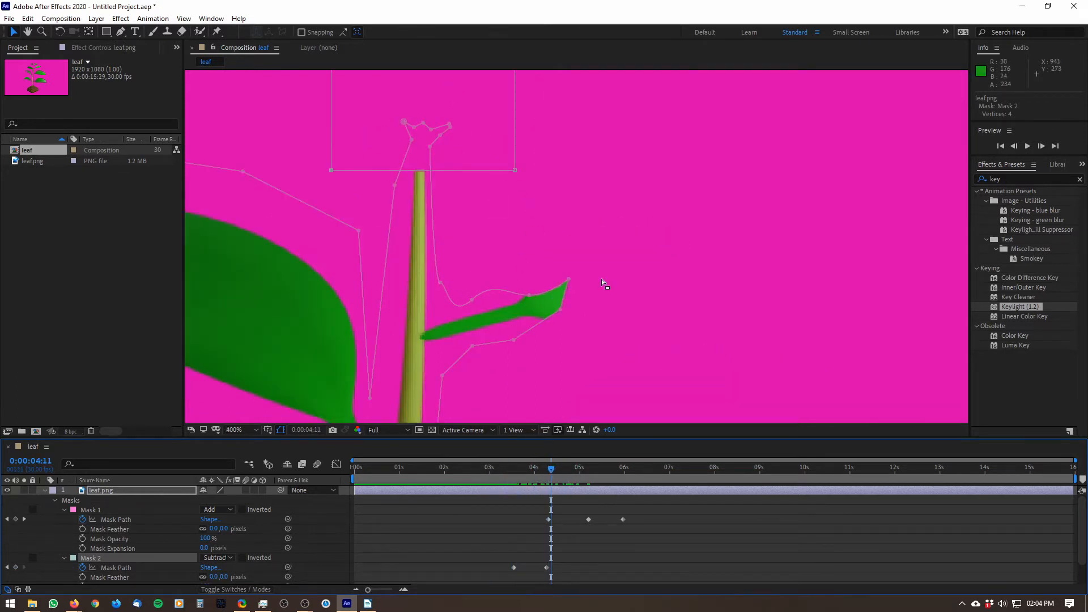
drag(554, 480, 587, 477)
scroll(549, 287, down, 2)
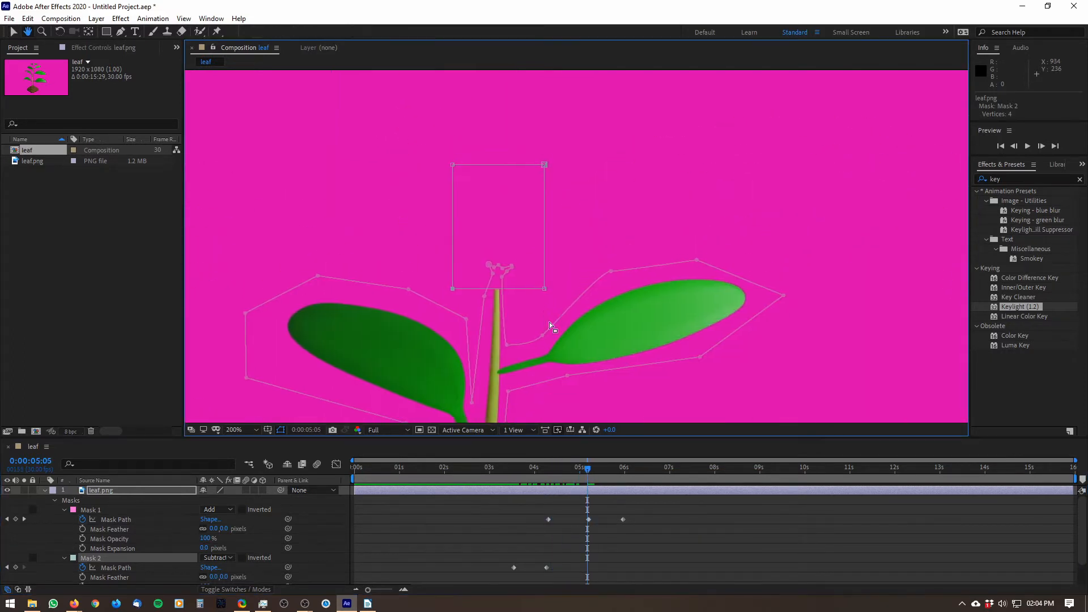
drag(544, 289, 586, 80)
drag(453, 164, 384, 83)
drag(556, 219, 578, 131)
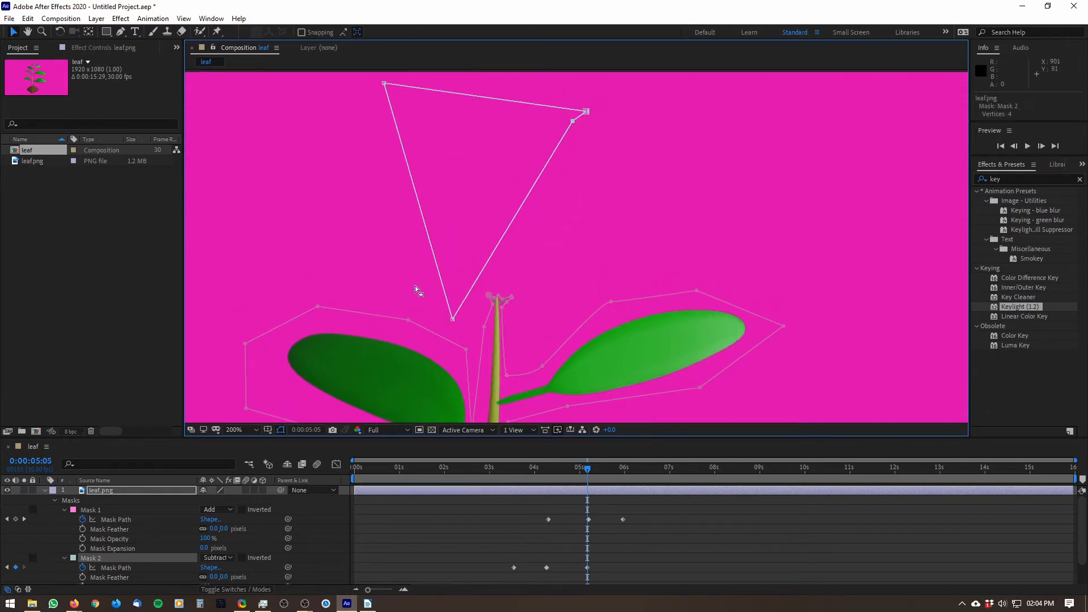
drag(453, 321, 426, 183)
drag(405, 113, 399, 98)
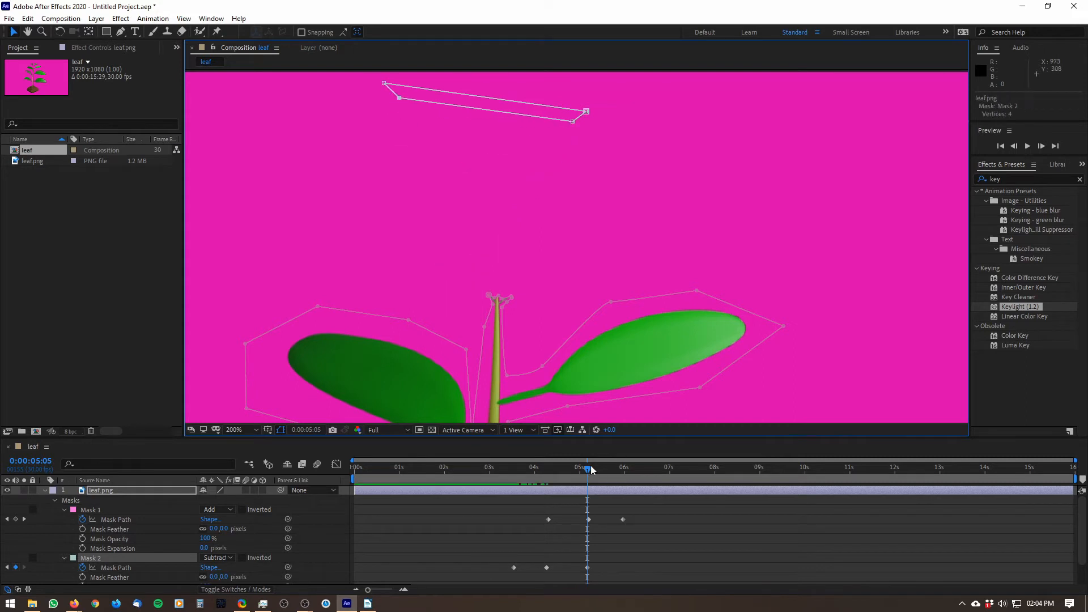
Scrub through the animation between about 0:00:02:25 and 5 seconds to examine how the stem tip and upper right leaf grow.
drag(588, 468, 482, 473)
key(h)
key(v)
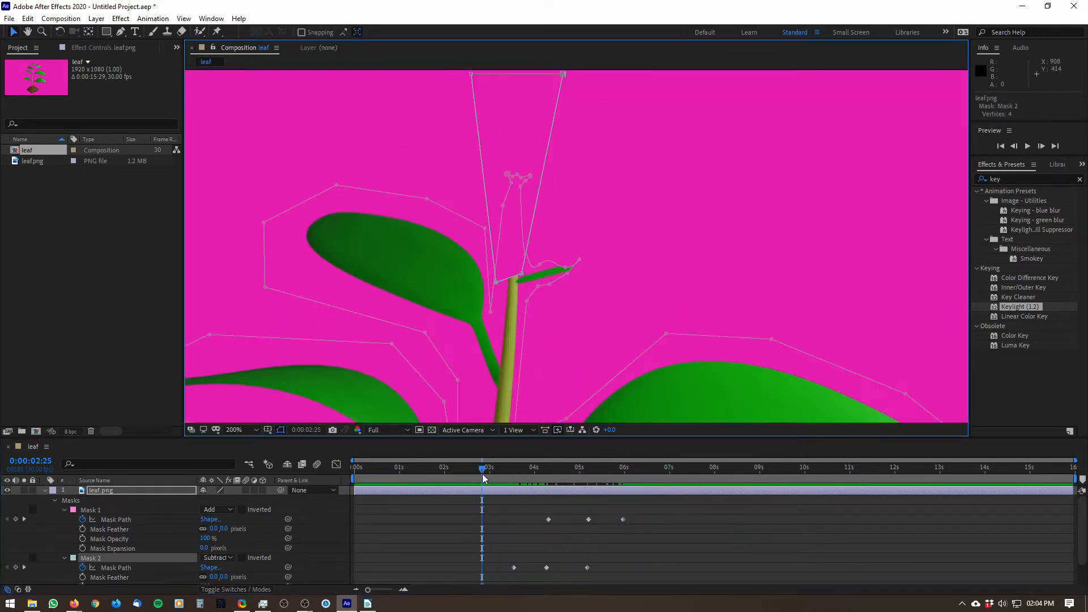
drag(496, 337, 524, 235)
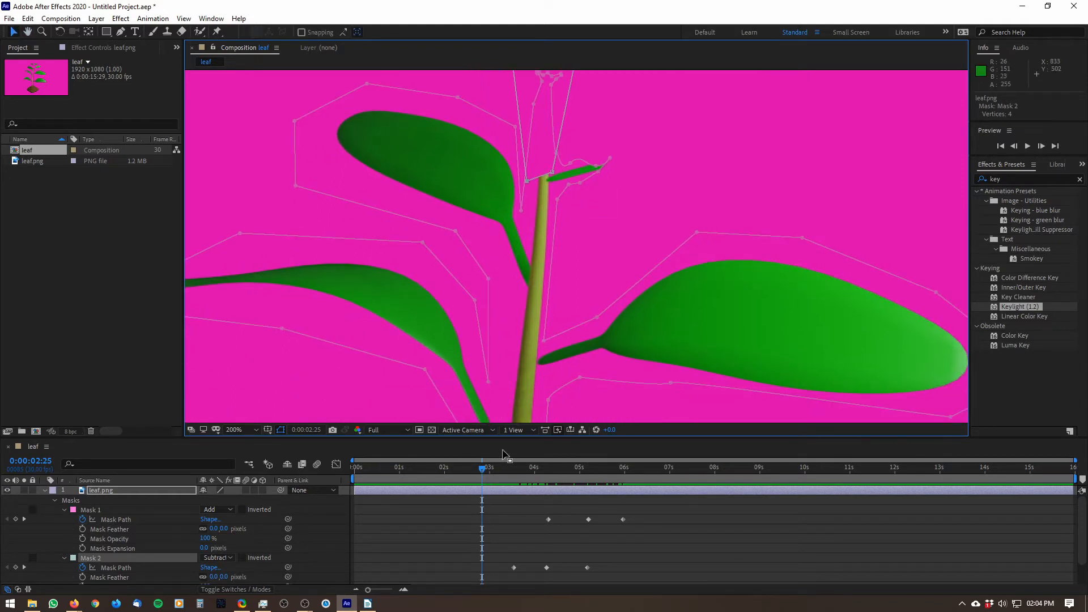
scroll(600, 304, down, 3)
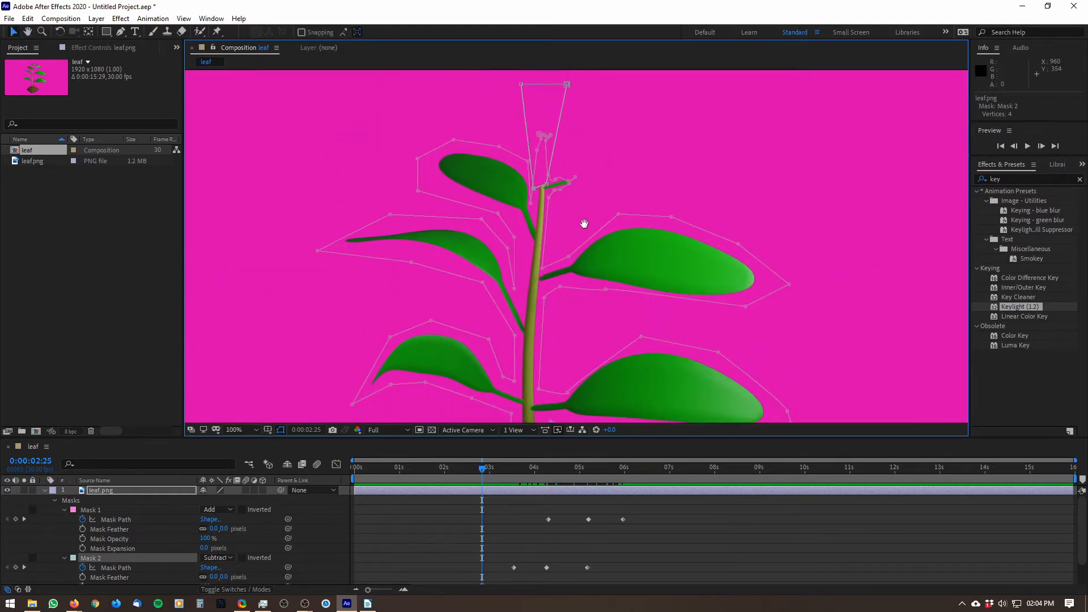
key(h)
drag(481, 468, 504, 465)
key(space)
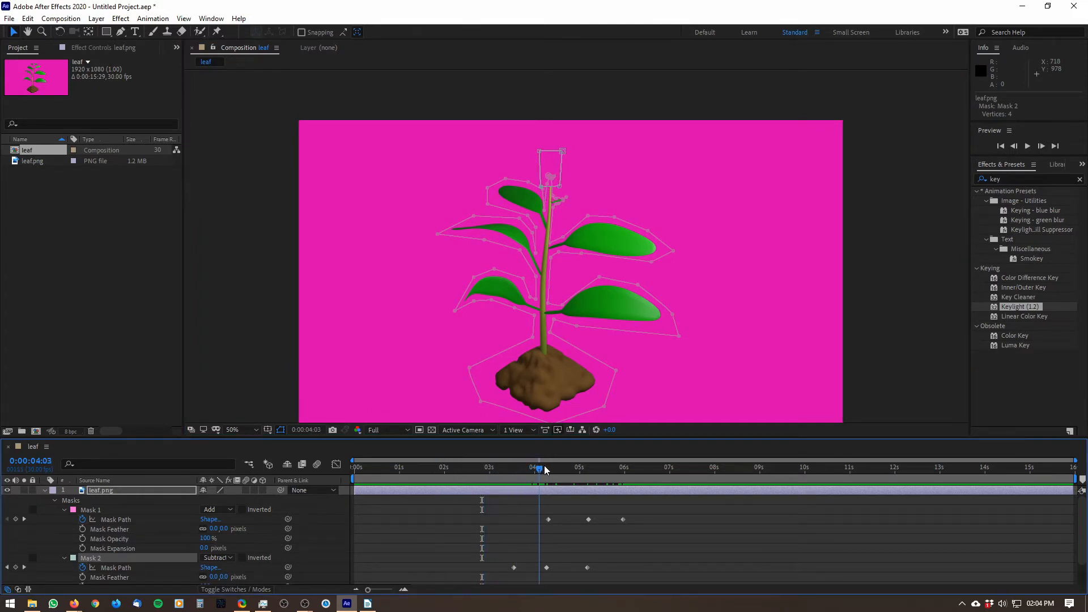
drag(600, 481, 573, 491)
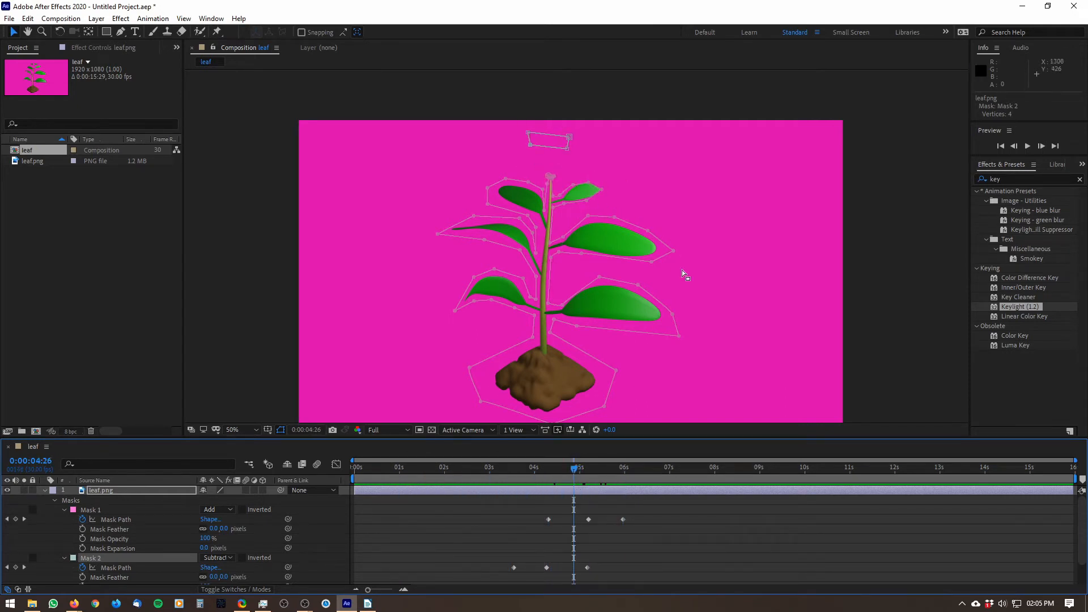
Duplicate the leaf.png layer, collapse the original's properties, and select the upper copy.
drag(601, 306, 577, 298)
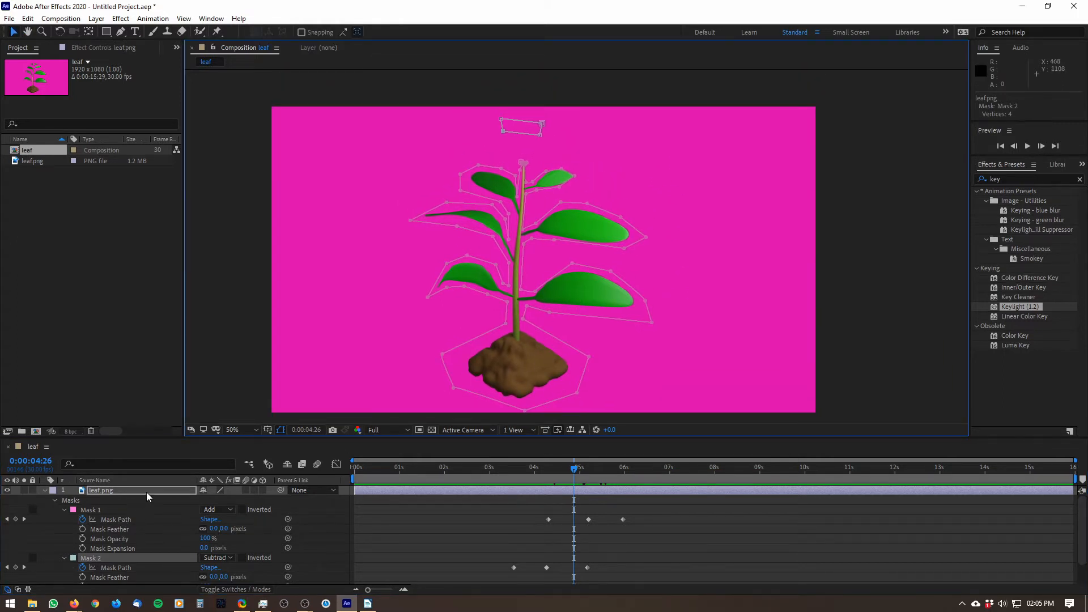
click(131, 487)
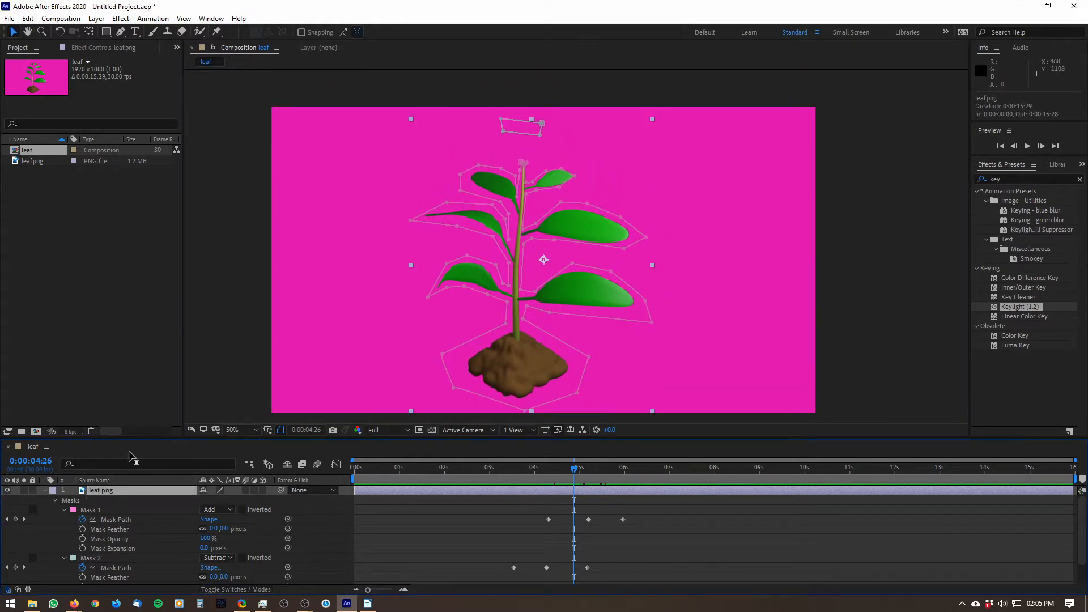
key(ctrl)
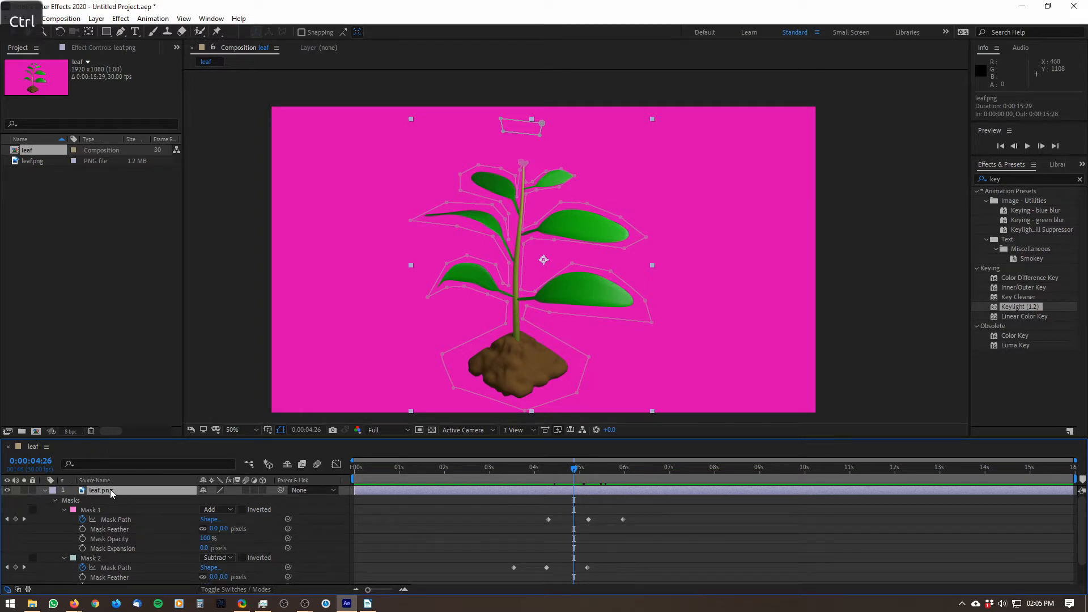
key(ctrl+d)
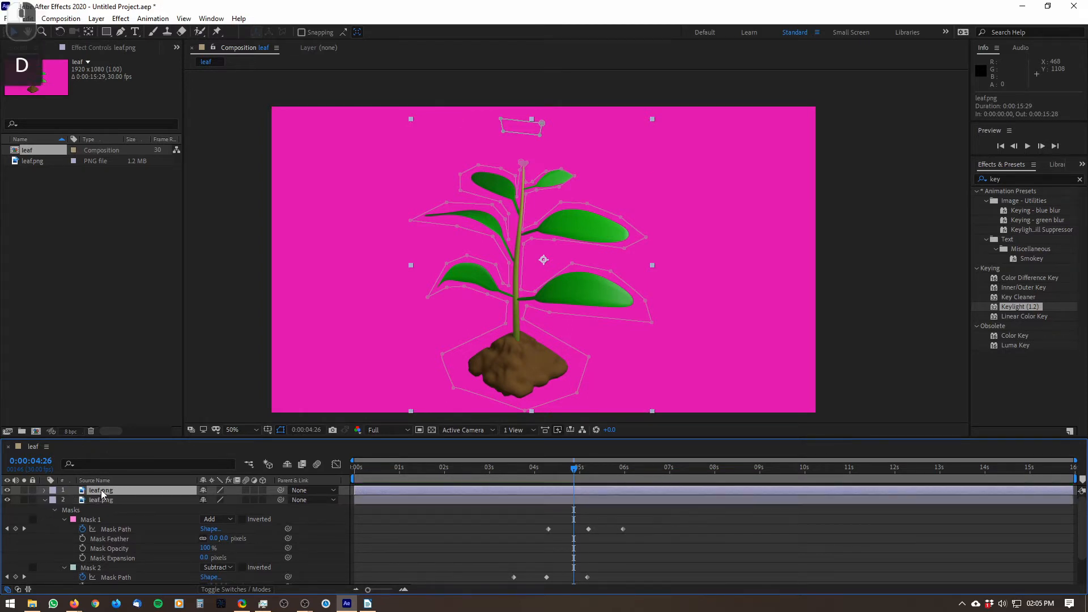
click(45, 500)
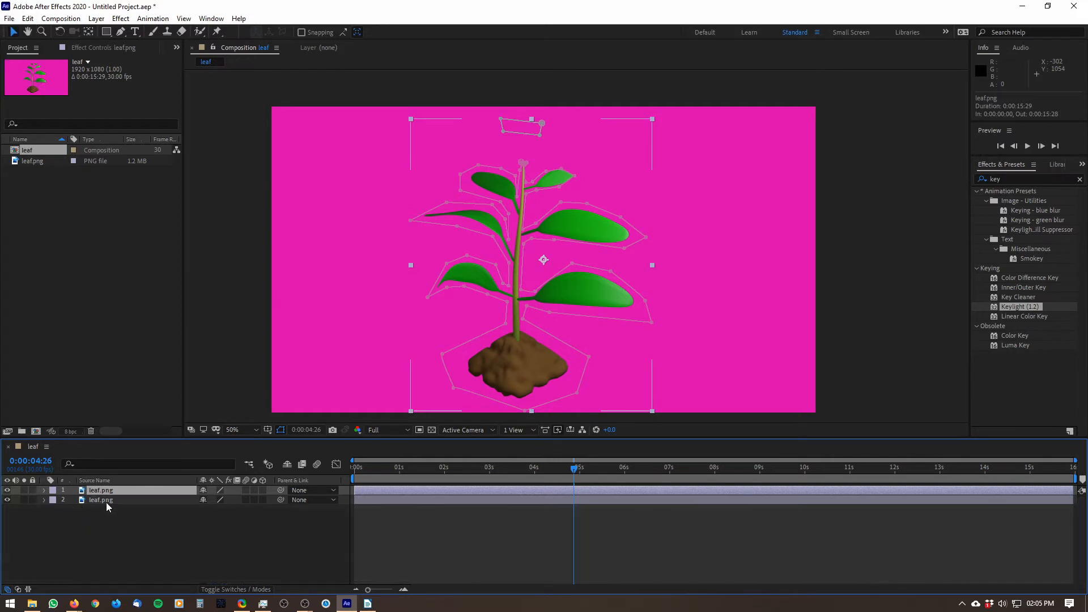
click(110, 500)
click(110, 491)
click(110, 499)
click(109, 492)
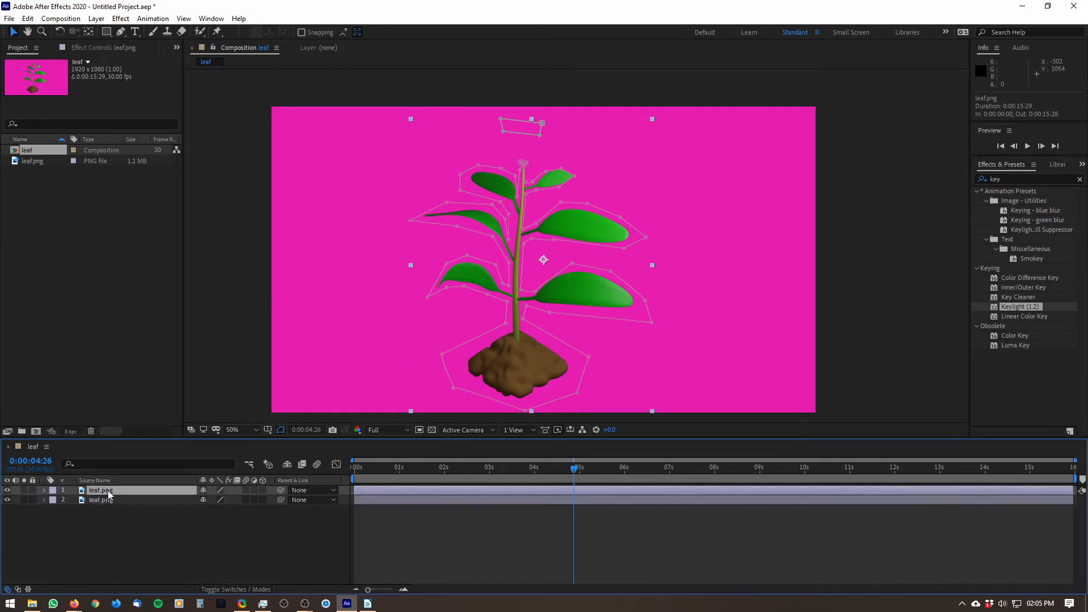
Draw a rectangular mask around the lowest right leaf on the upper leaf.png copy, starting just beside the stem.
drag(530, 363, 490, 343)
scroll(437, 300, up, 1)
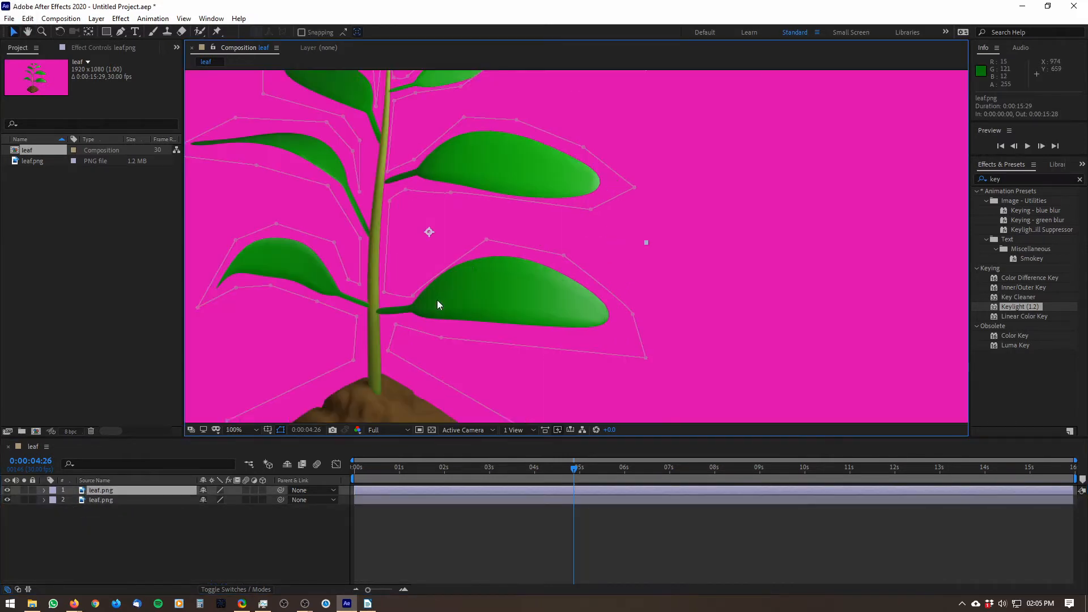
drag(437, 300, 491, 231)
click(106, 33)
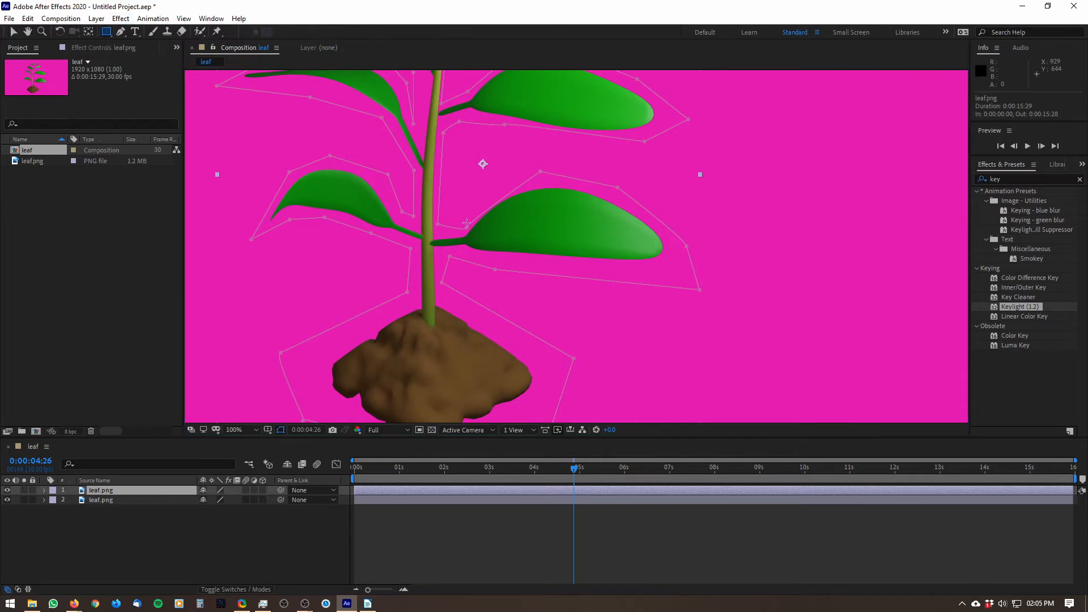
mouse_move(441, 165)
mouse_down()
mouse_move(510, 241)
mouse_move(656, 306)
mouse_move(728, 300)
mouse_up()
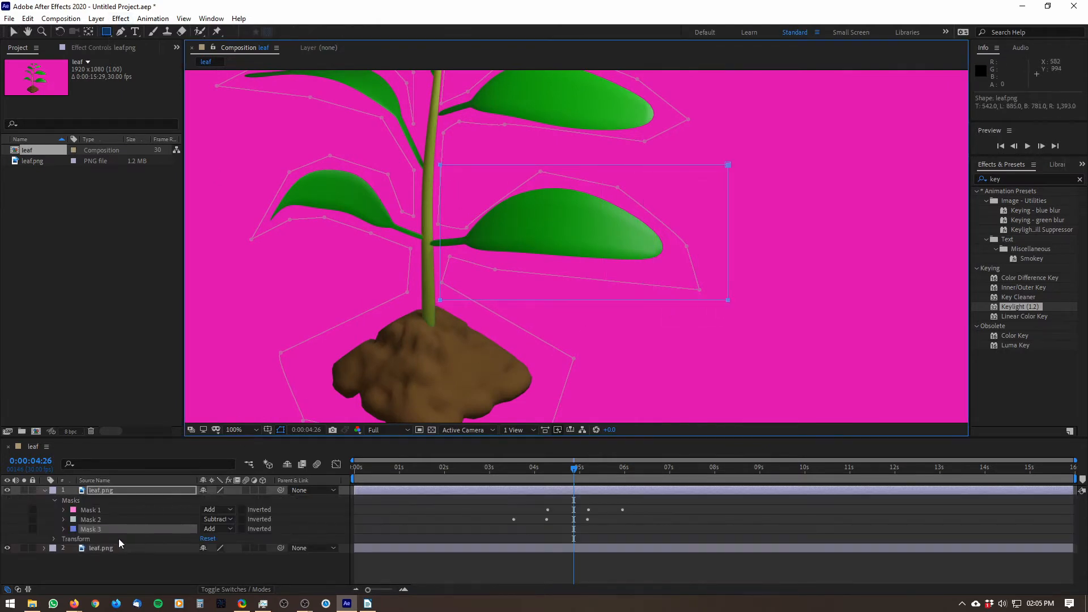
Delete Mask 1 and Mask 2 from the upper leaf.png copy, keeping only the new rectangular mask.
click(115, 509)
key(Delete)
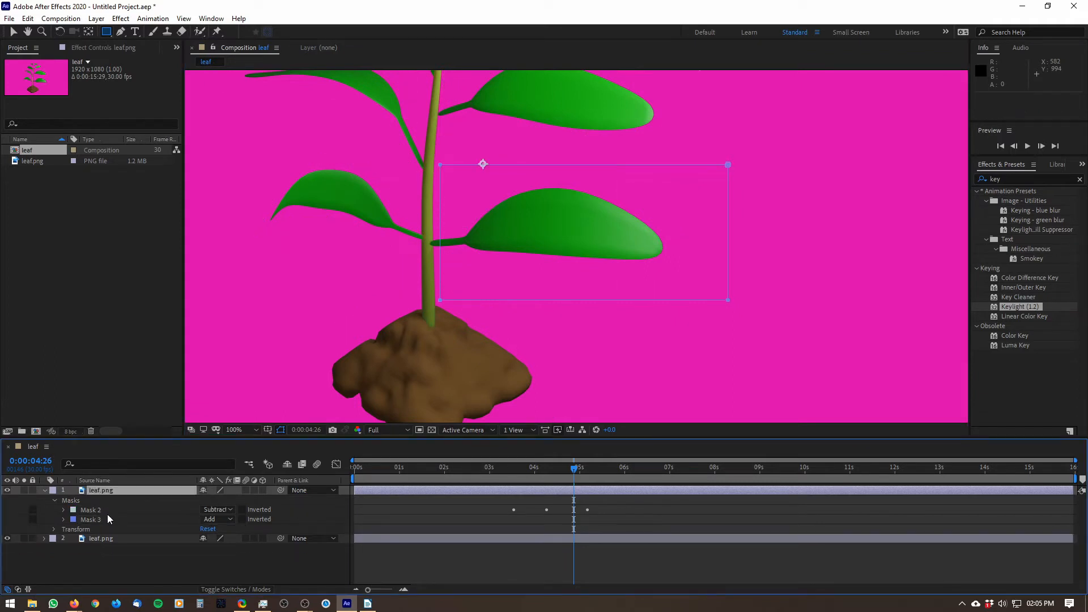
click(107, 511)
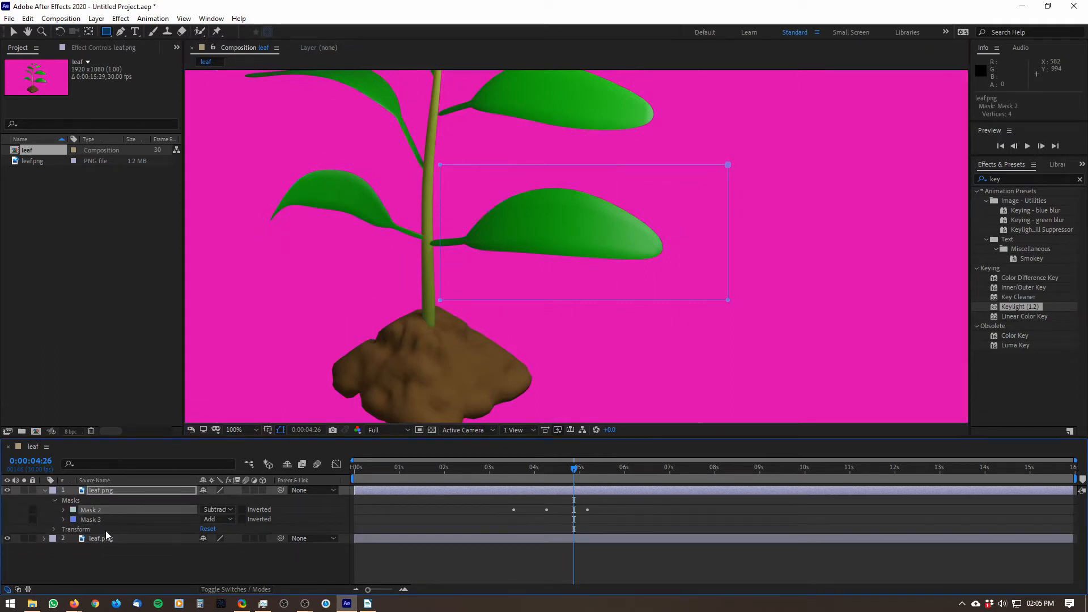
key(Delete)
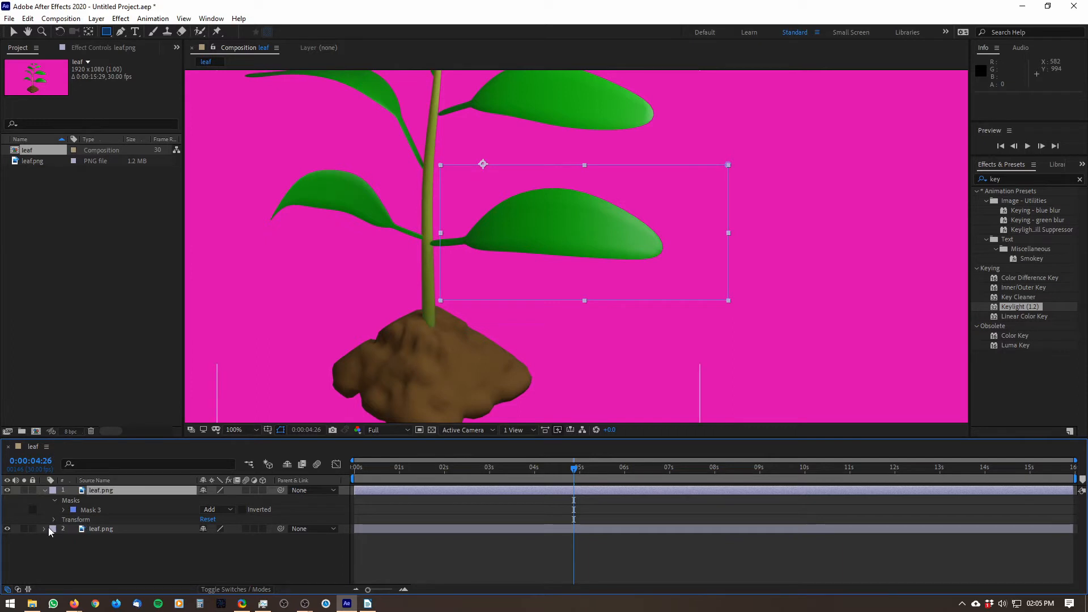
Hide the original leaf.png layer and select the upper copy with the isolated leaf.
click(97, 530)
click(7, 528)
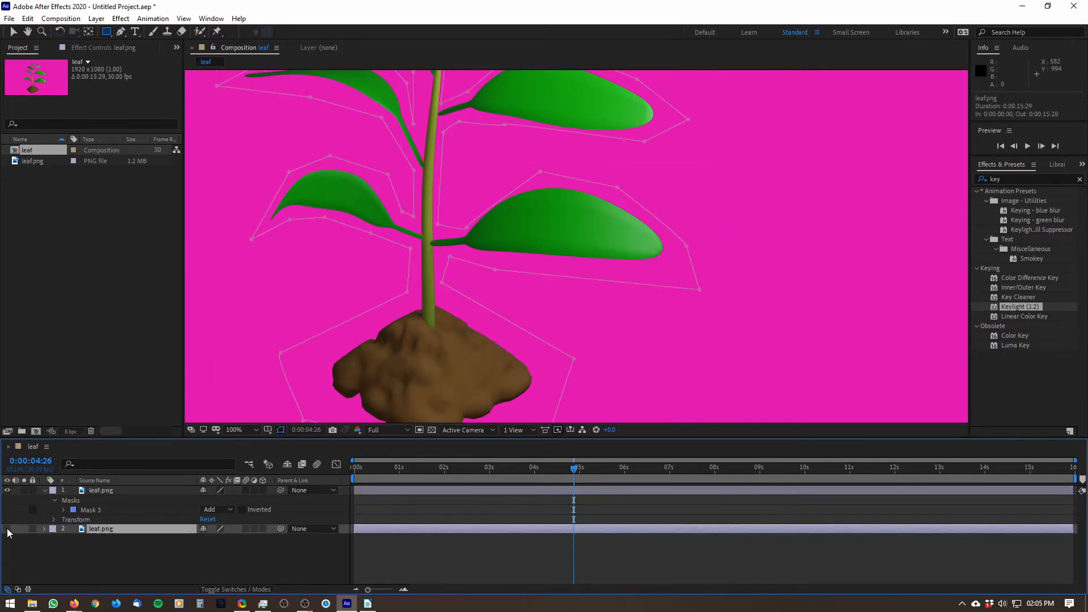
scroll(491, 326, down, 2)
key(h)
key(q)
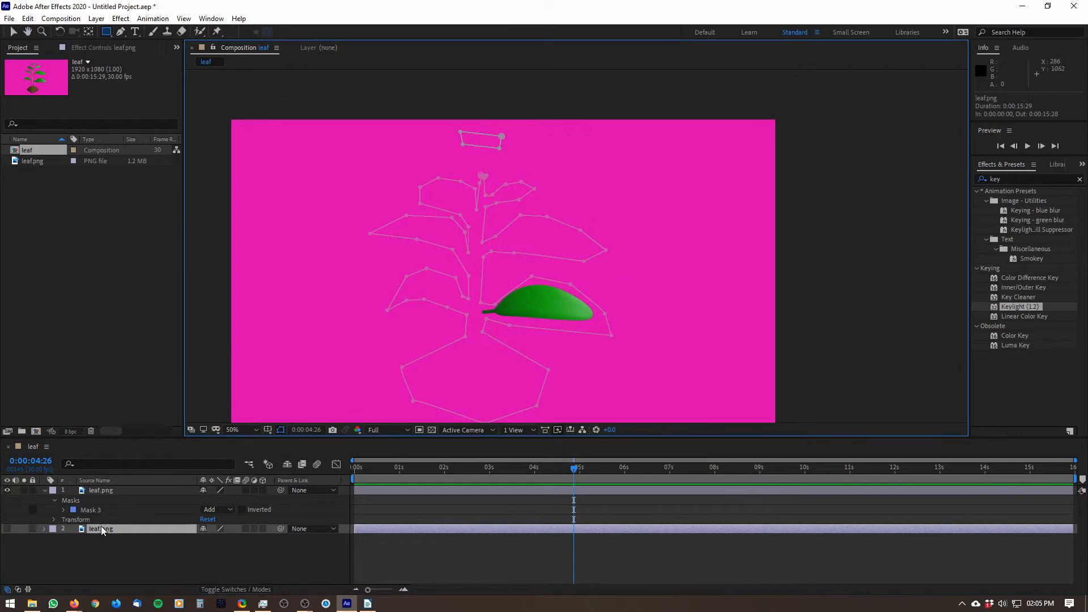
click(99, 490)
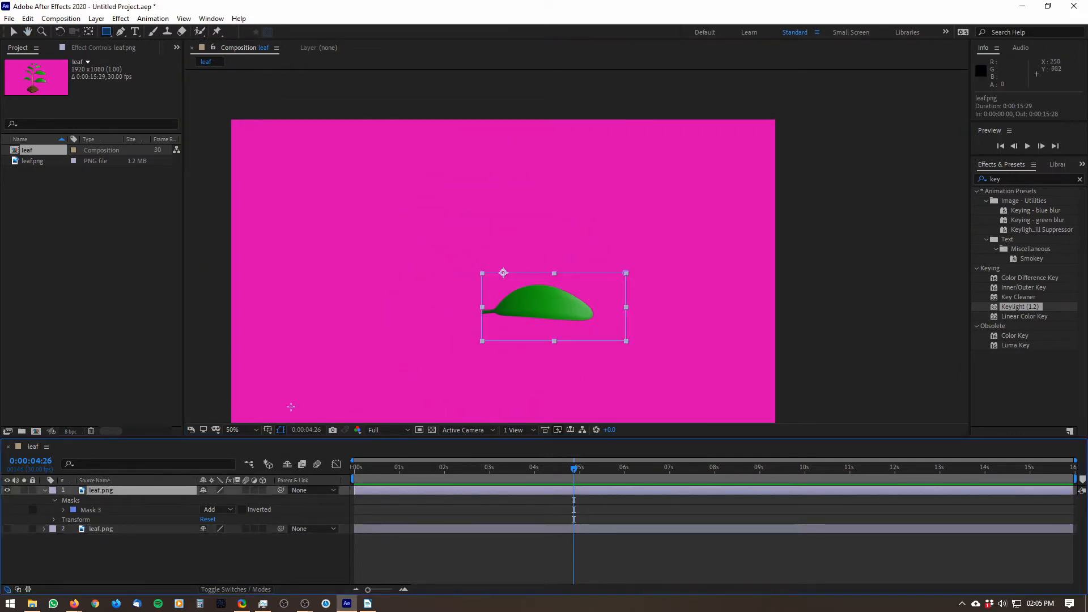
drag(727, 256, 746, 199)
scroll(497, 295, up, 1)
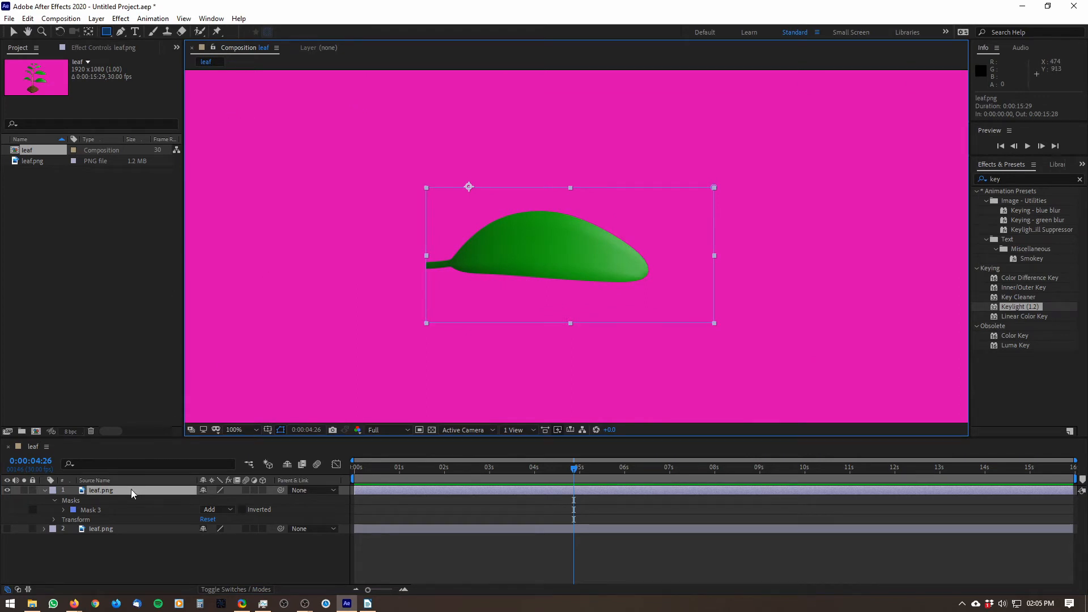
Try changing the isolated leaf layer's Position and Rotation values, undoing each change.
key(p)
drag(202, 499, 236, 501)
key(ctrl+z)
key(r)
key(ctrl+z)
mouse_move(518, 463)
mouse_down()
mouse_move(445, 469)
mouse_move(427, 482)
mouse_move(522, 476)
mouse_move(505, 474)
mouse_up()
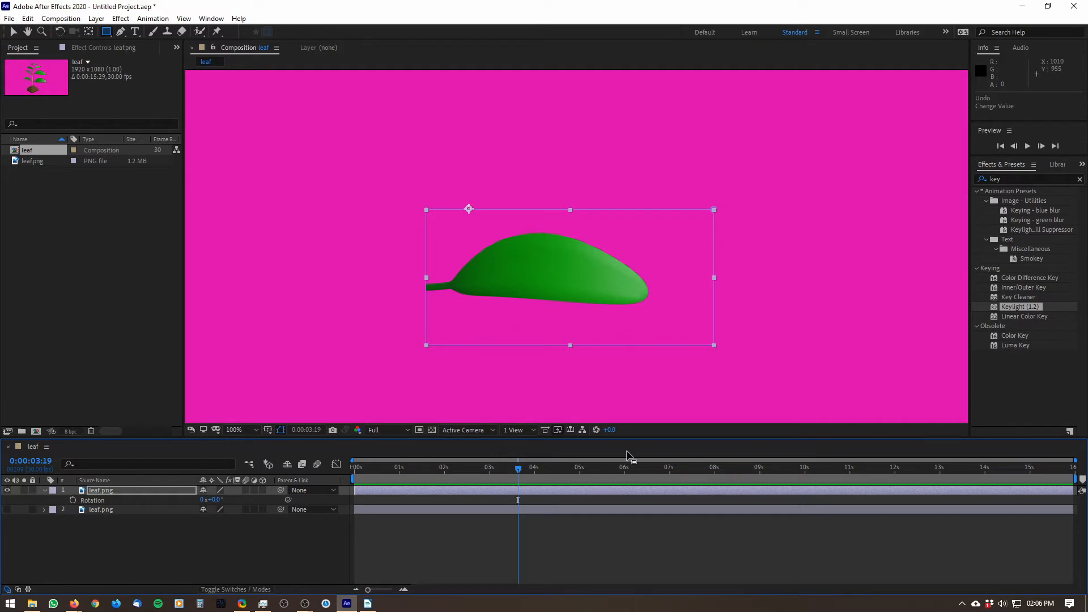
key(comma)
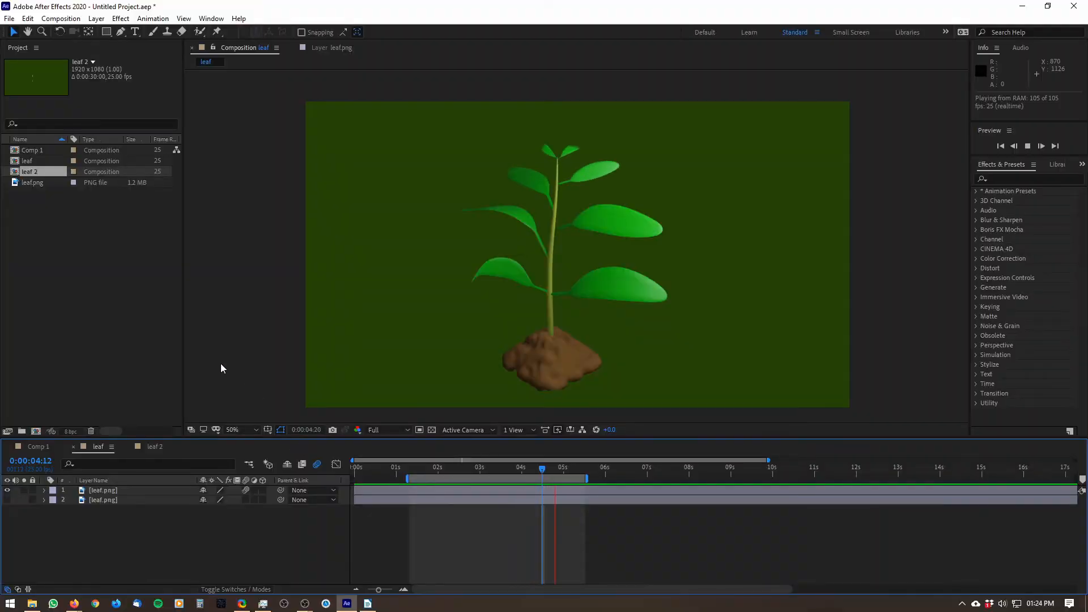
Scrub the finished plant animation in the leaf composition to 0:00:04:00 to examine the leaf growth.
click(135, 317)
drag(457, 471, 521, 506)
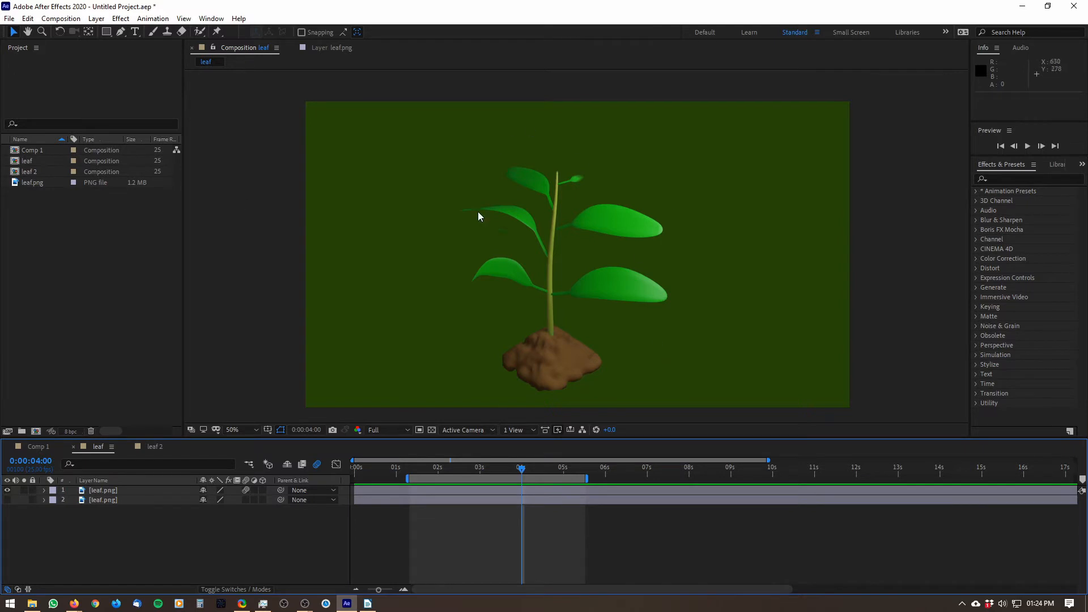
Import dog_large.JPG from the moved images folder on the Desktop, creating a composition from it.
double_click(77, 264)
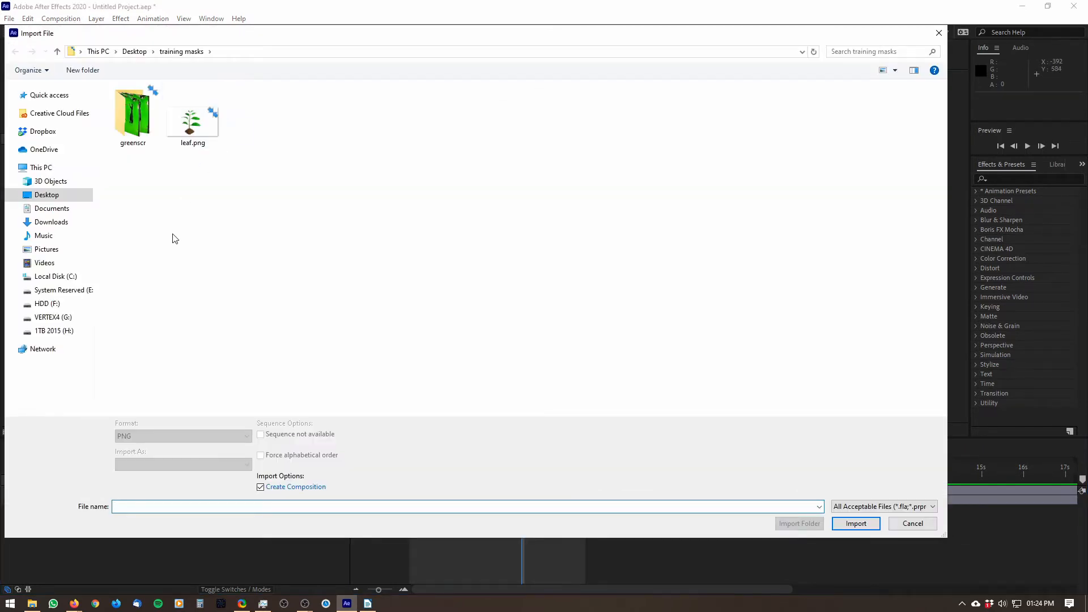
click(134, 52)
double_click(143, 115)
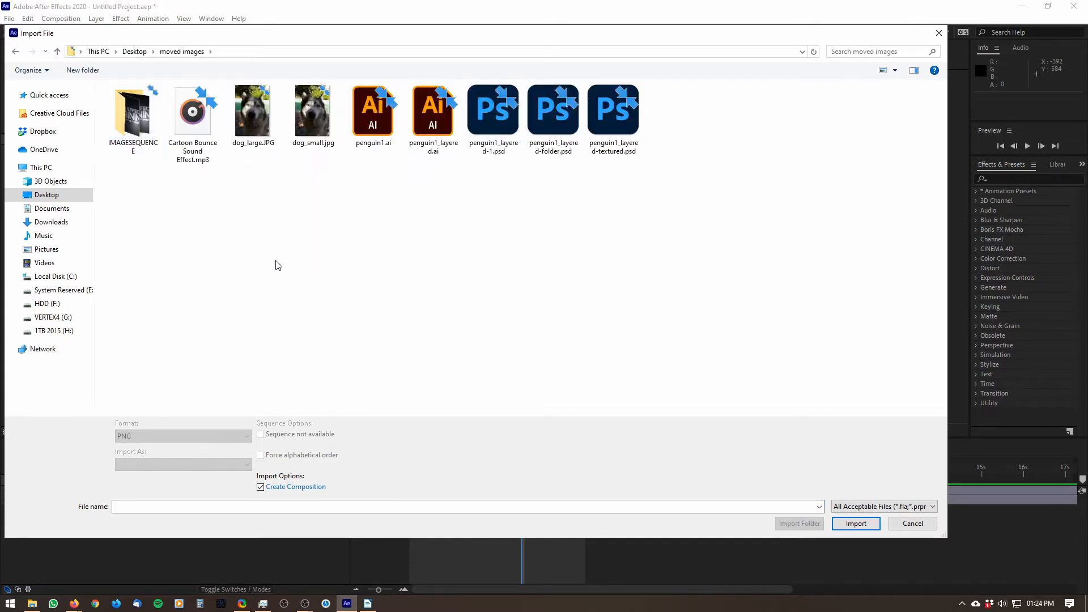
click(255, 122)
double_click(253, 118)
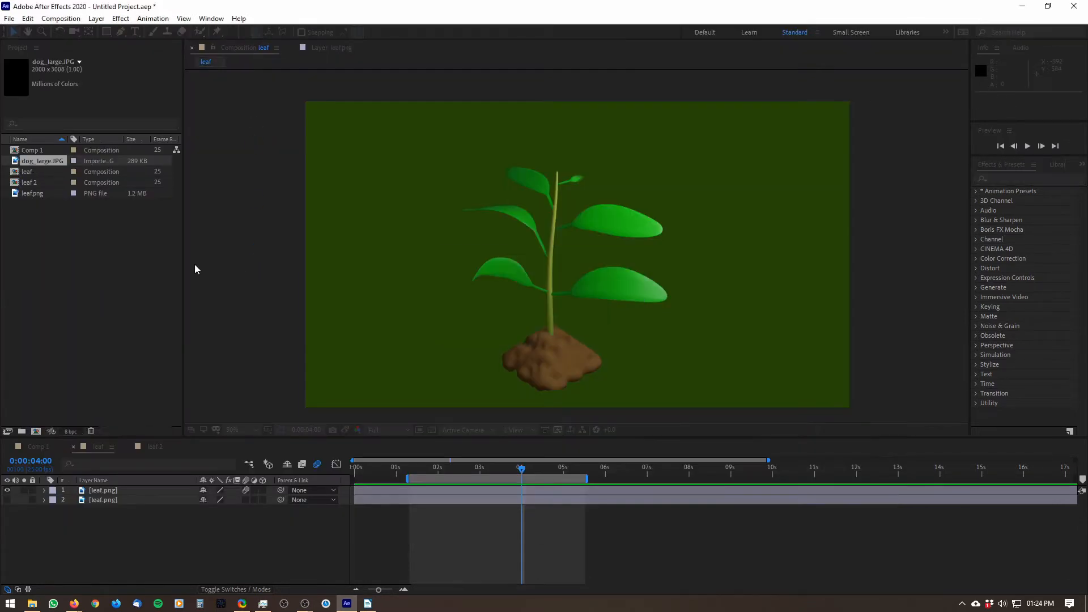
Examine the dog photo's ears, cheek and fur edges up close in the dog_large composition.
drag(625, 192, 624, 226)
scroll(549, 220, down, 1)
drag(549, 219, 549, 267)
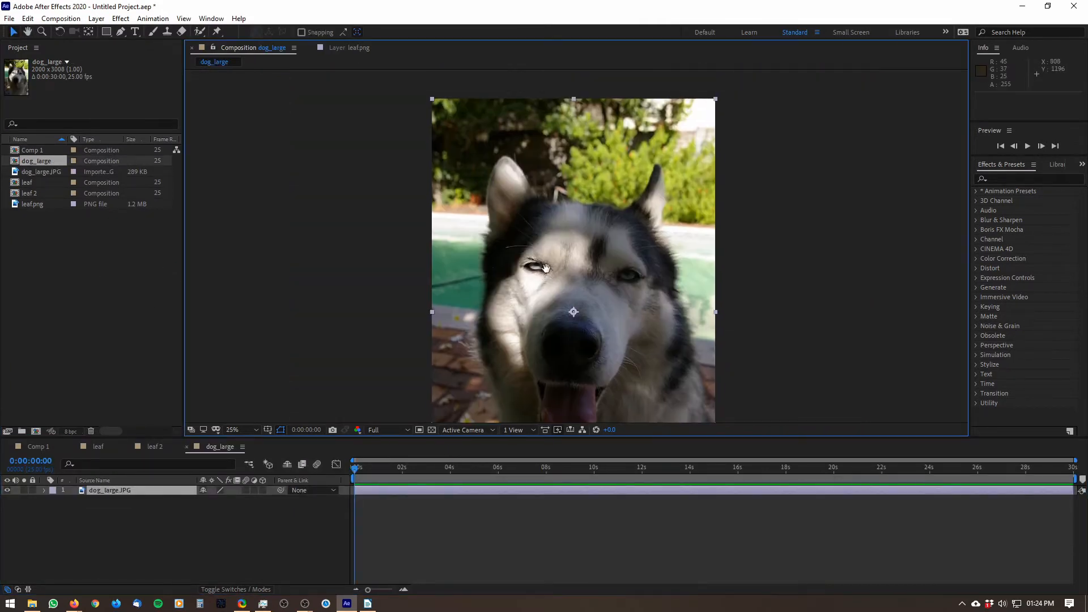
scroll(551, 293, up, 1)
drag(584, 349, 553, 352)
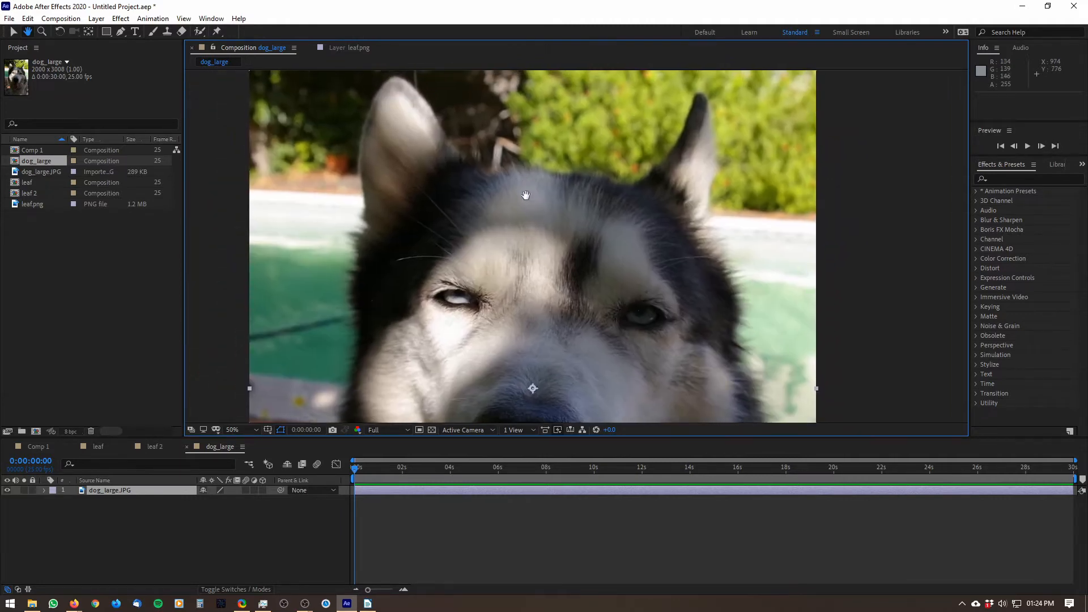
drag(427, 91, 511, 160)
scroll(559, 314, up, 2)
drag(559, 314, 624, 344)
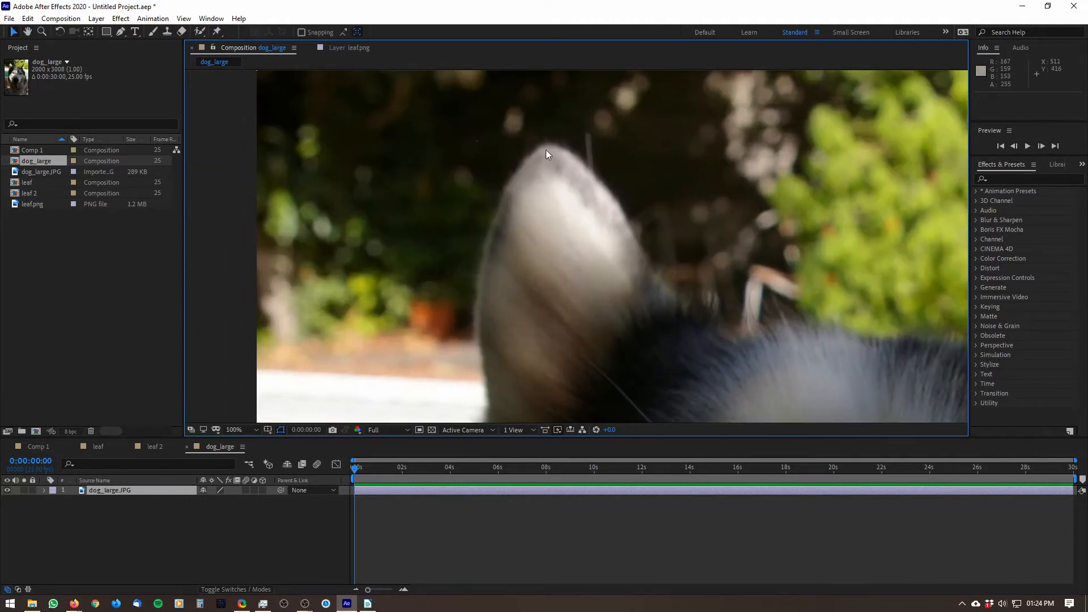
scroll(508, 190, down, 6)
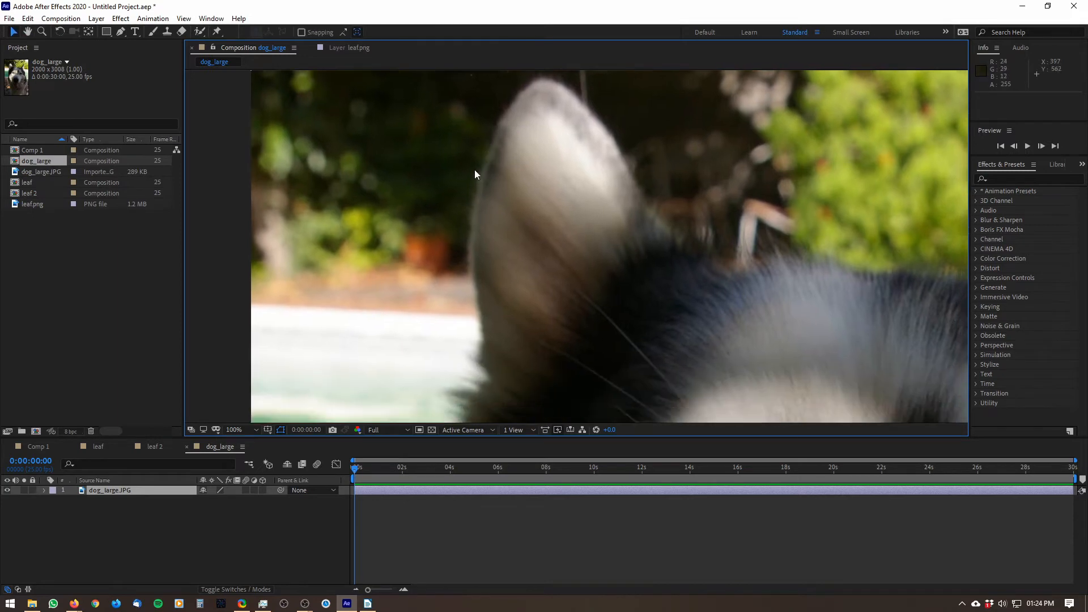
scroll(556, 201, down, 8)
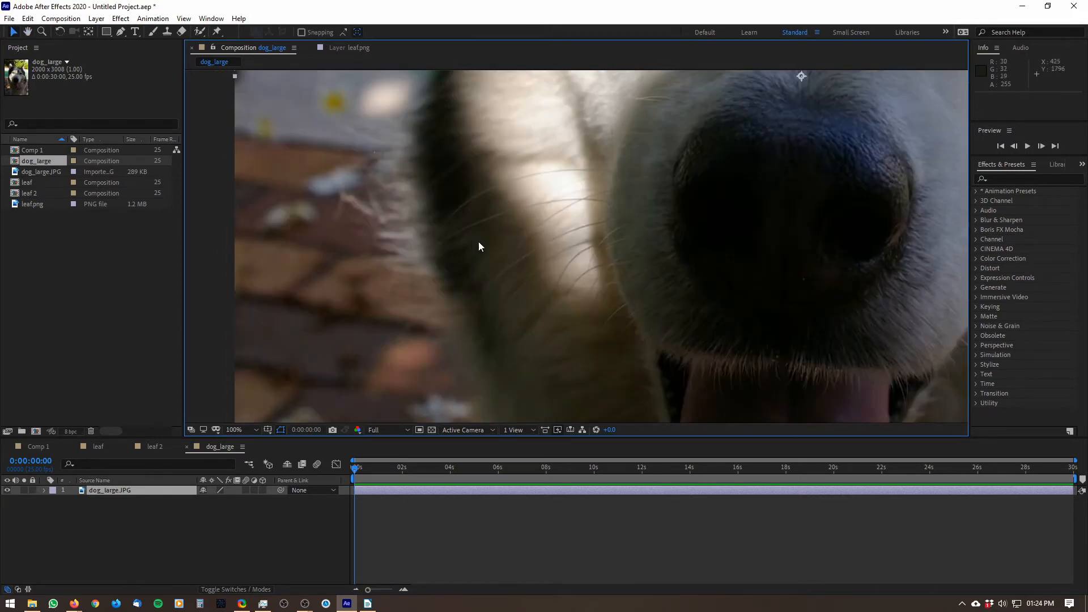
key(space)
drag(534, 213, 490, 401)
scroll(499, 368, up, 4)
scroll(572, 165, down, 3)
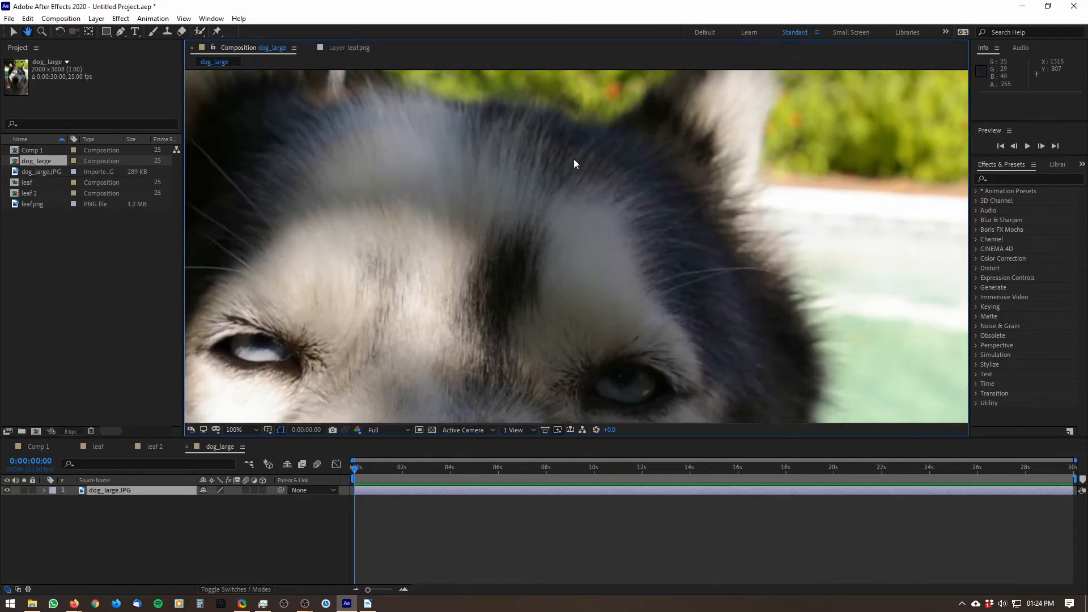
scroll(540, 177, down, 4)
scroll(542, 226, up, 2)
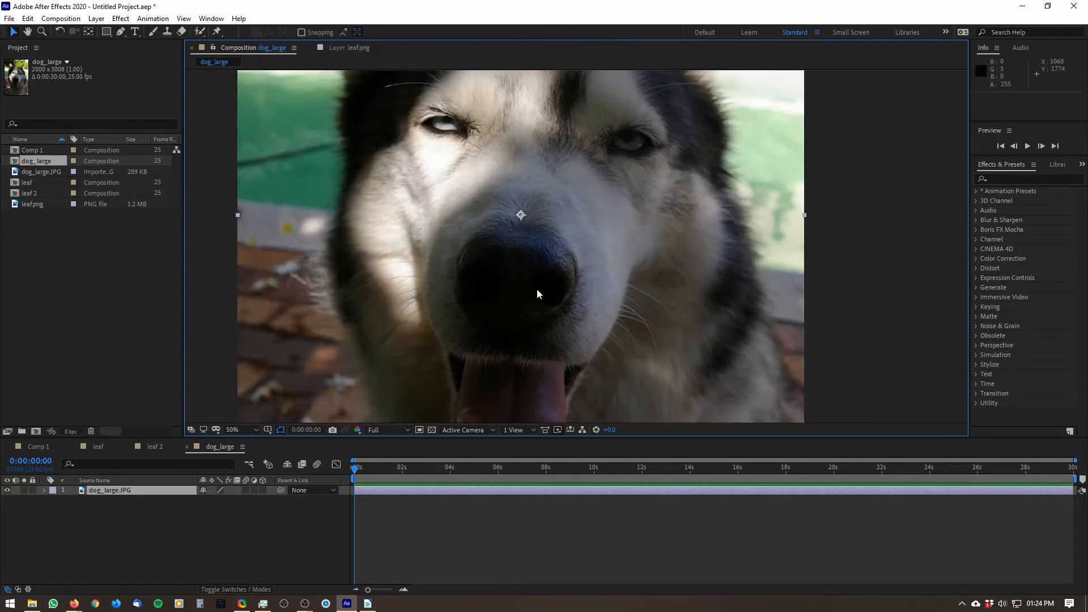
Examine the dog's muzzle, mouth and face outline as the area for a mask.
drag(536, 288, 536, 210)
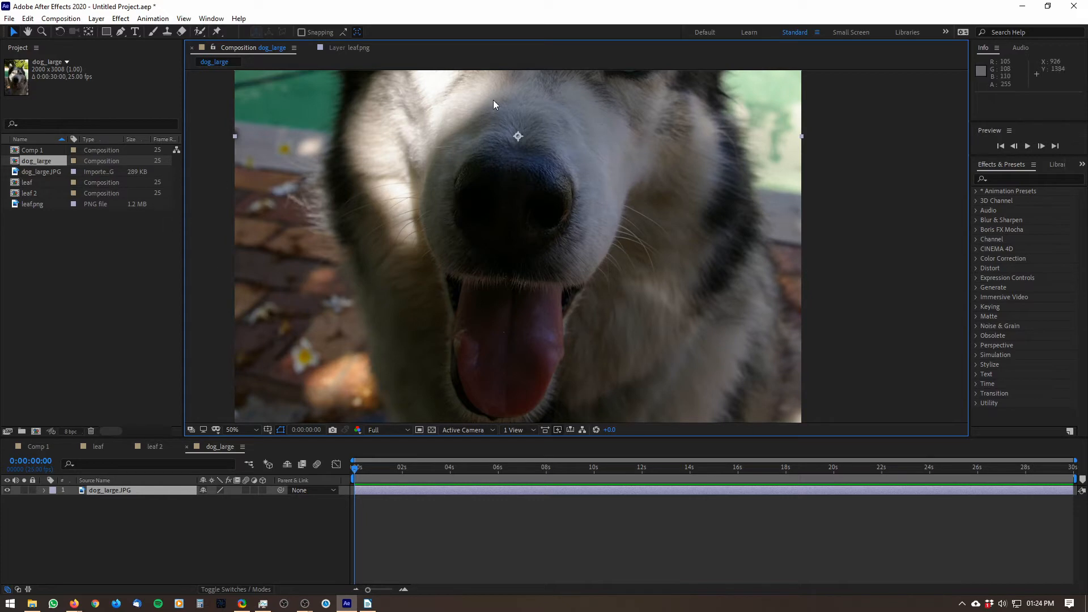
drag(493, 99, 363, 166)
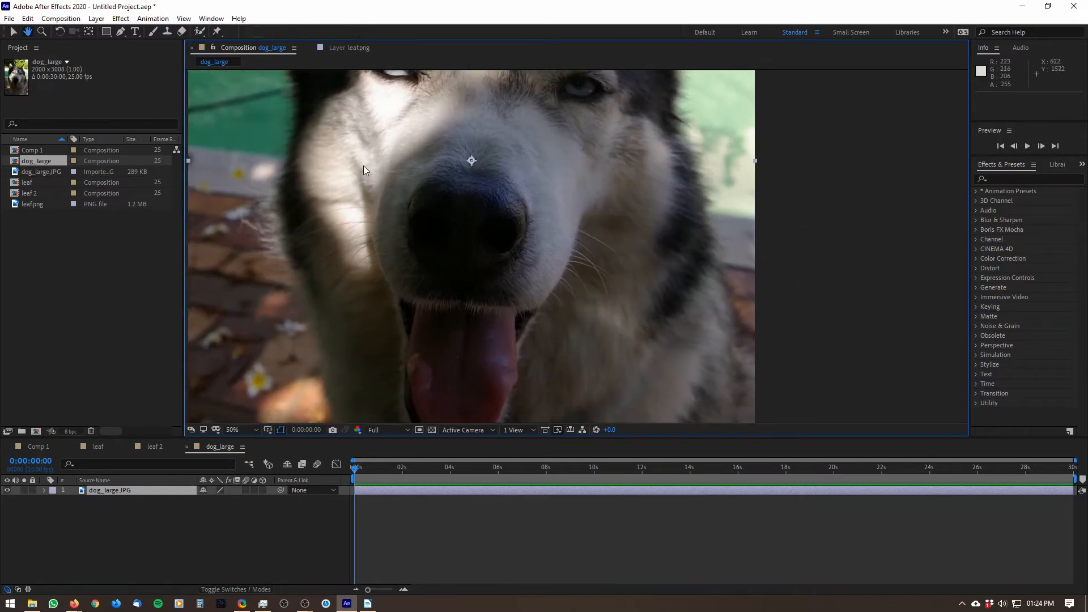
key(v)
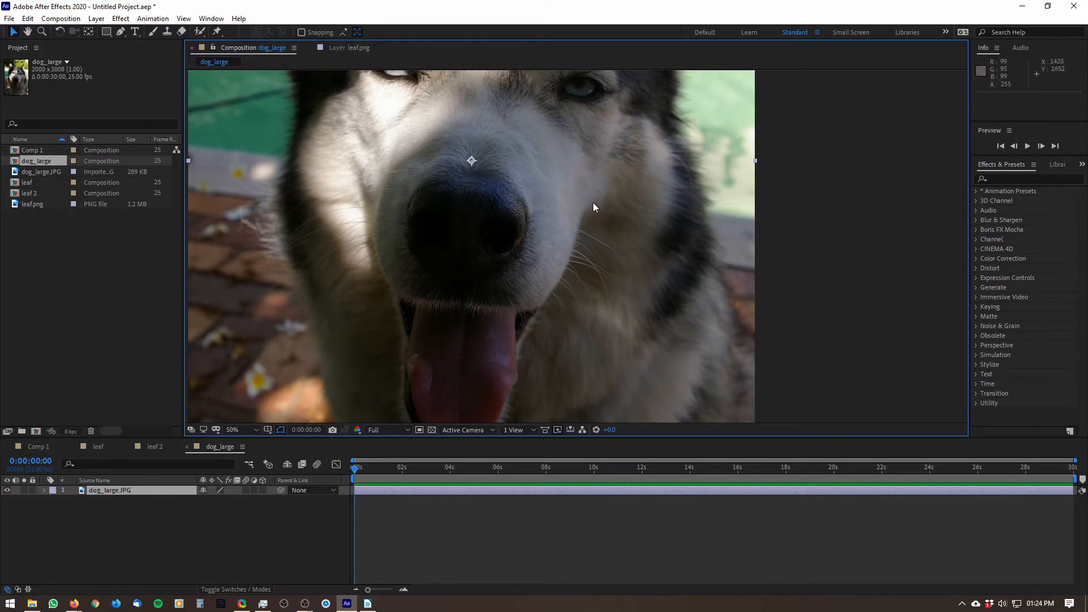
key(h)
drag(593, 202, 586, 284)
drag(638, 154, 632, 172)
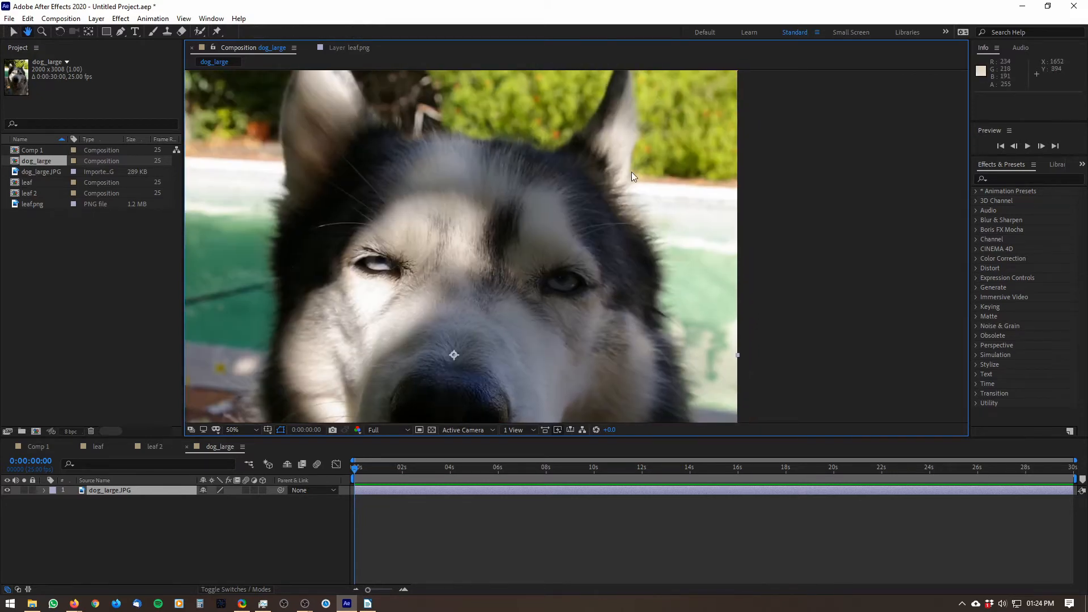
key(v)
drag(657, 267, 381, 202)
key(h)
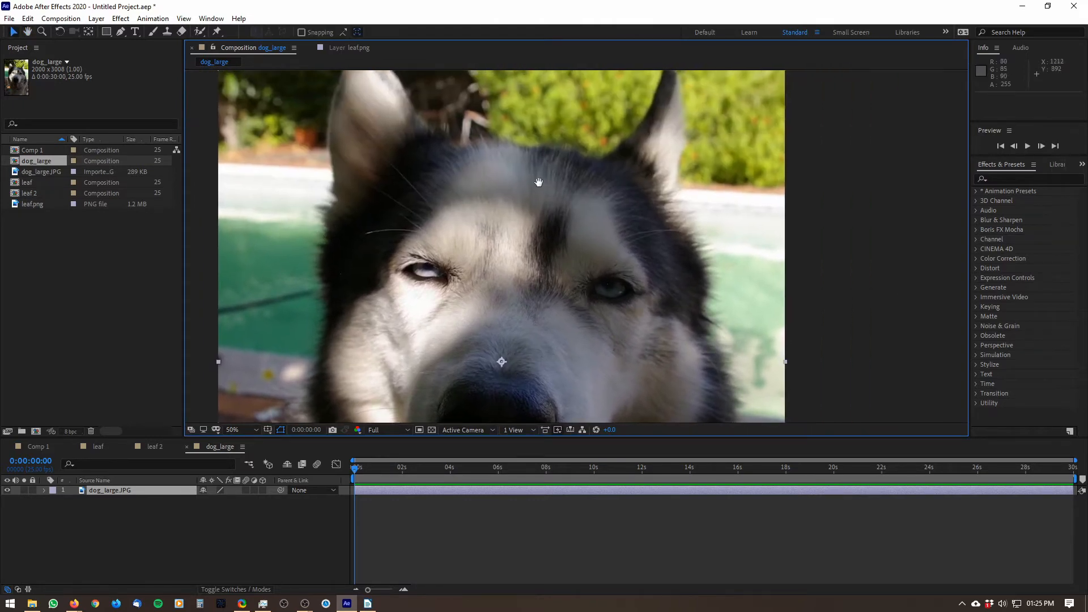
drag(278, 216, 205, 64)
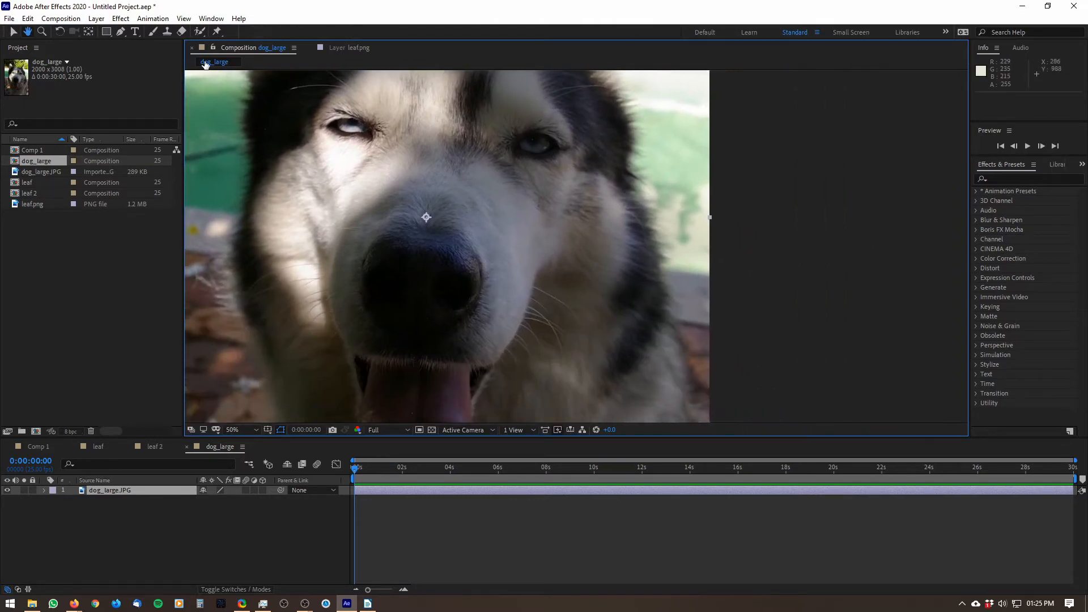
Start a Pen tool mask on dog_large.JPG, tracing from the upper lip above the tongue and up the muzzle's right side.
click(122, 34)
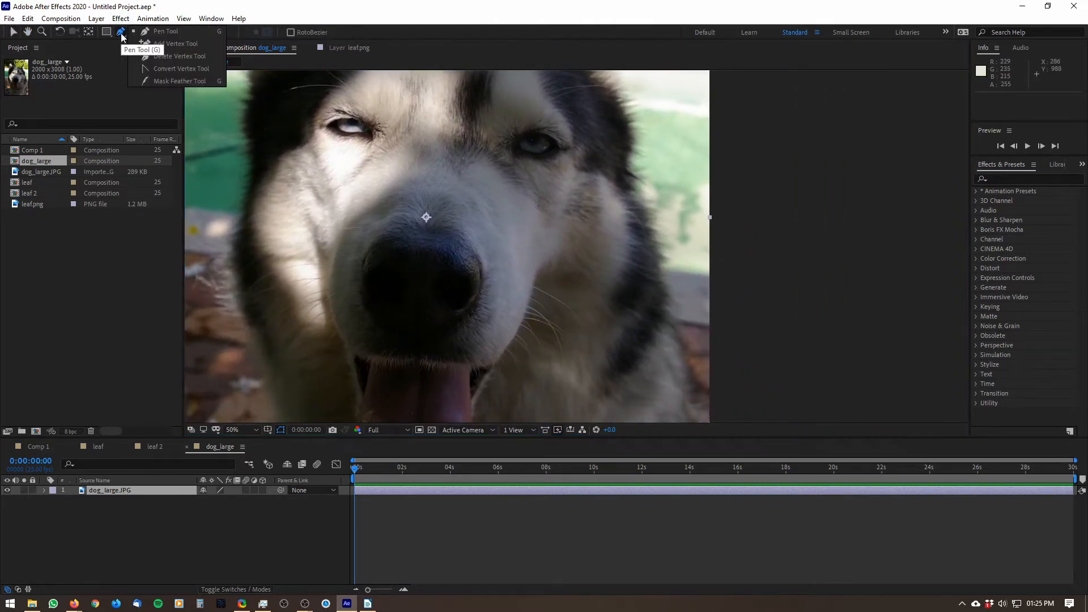
click(154, 33)
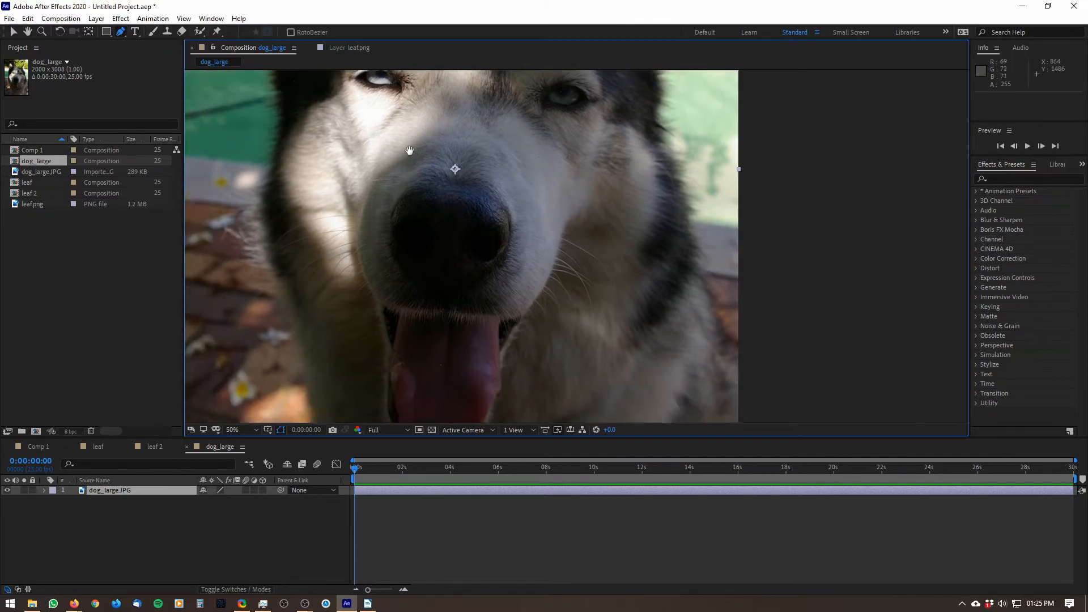
scroll(453, 170, up, 2)
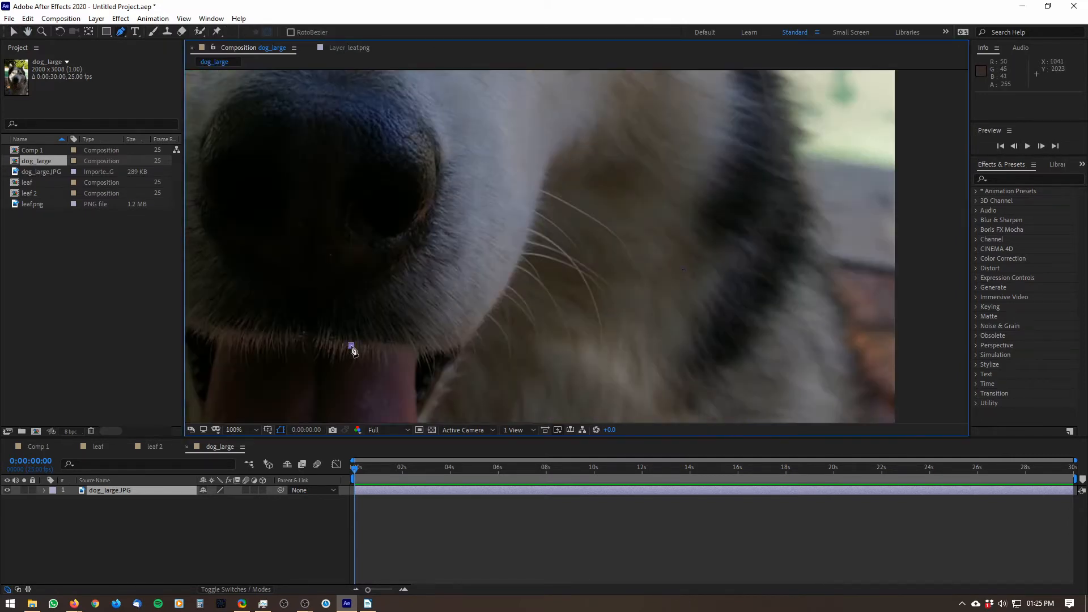
click(352, 345)
click(401, 346)
click(446, 349)
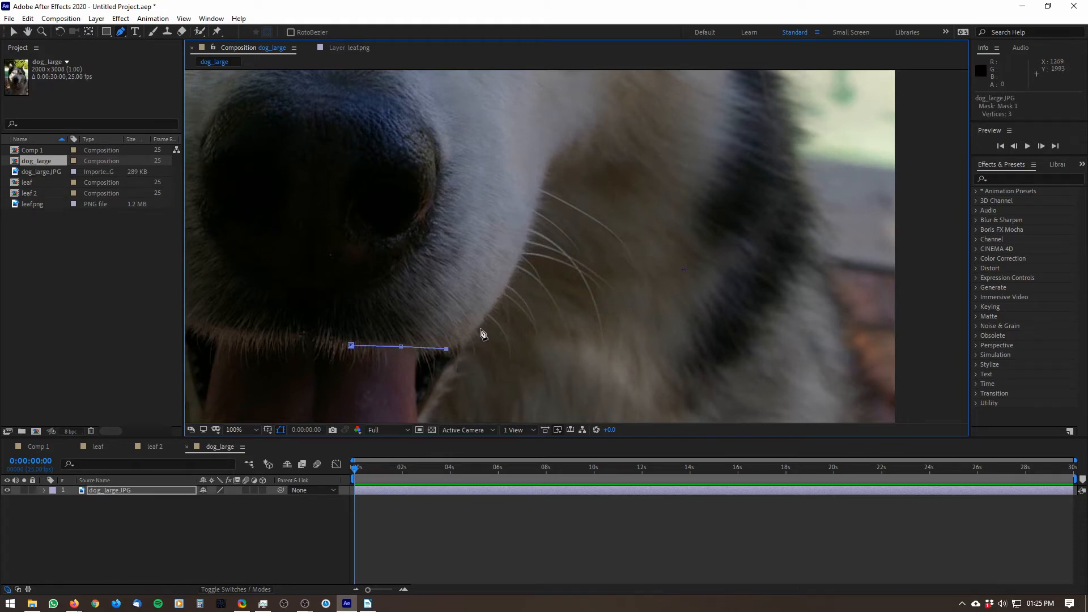
drag(477, 334, 481, 327)
drag(510, 278, 513, 276)
drag(535, 211, 533, 204)
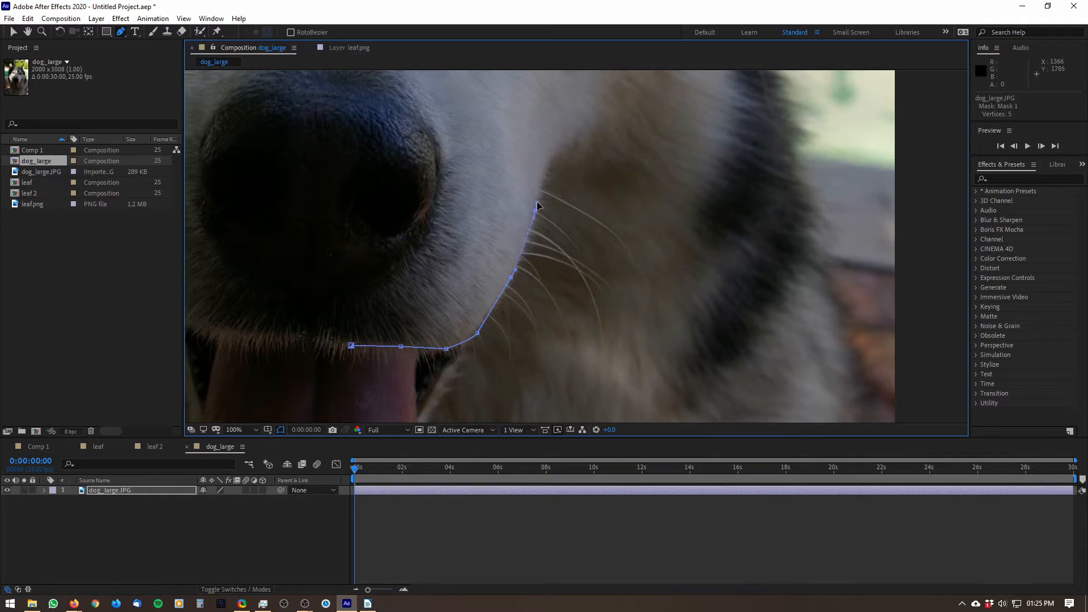
drag(548, 159, 554, 150)
Continue the mask path from the muzzle past the right eye and along the head's edge to the ear base.
scroll(584, 147, up, 5)
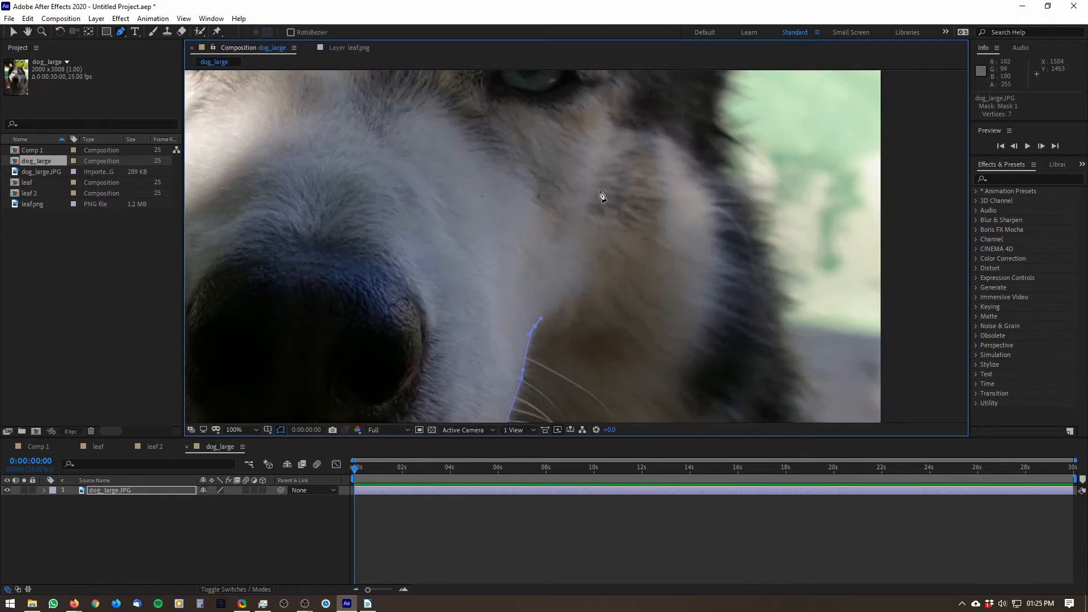
click(599, 169)
scroll(609, 170, up, 5)
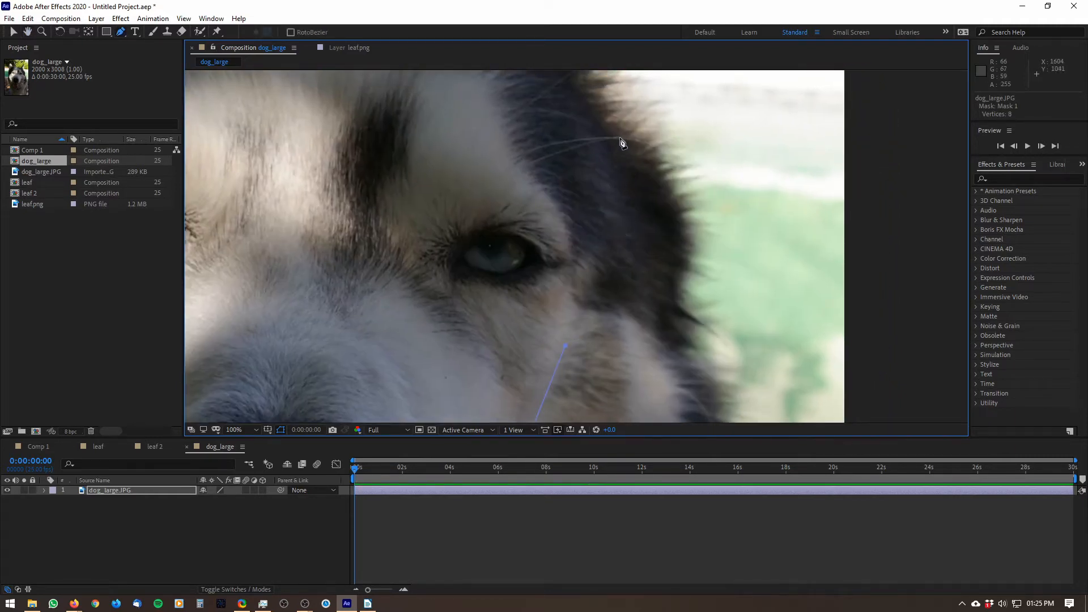
drag(656, 166, 639, 148)
scroll(595, 238, up, 4)
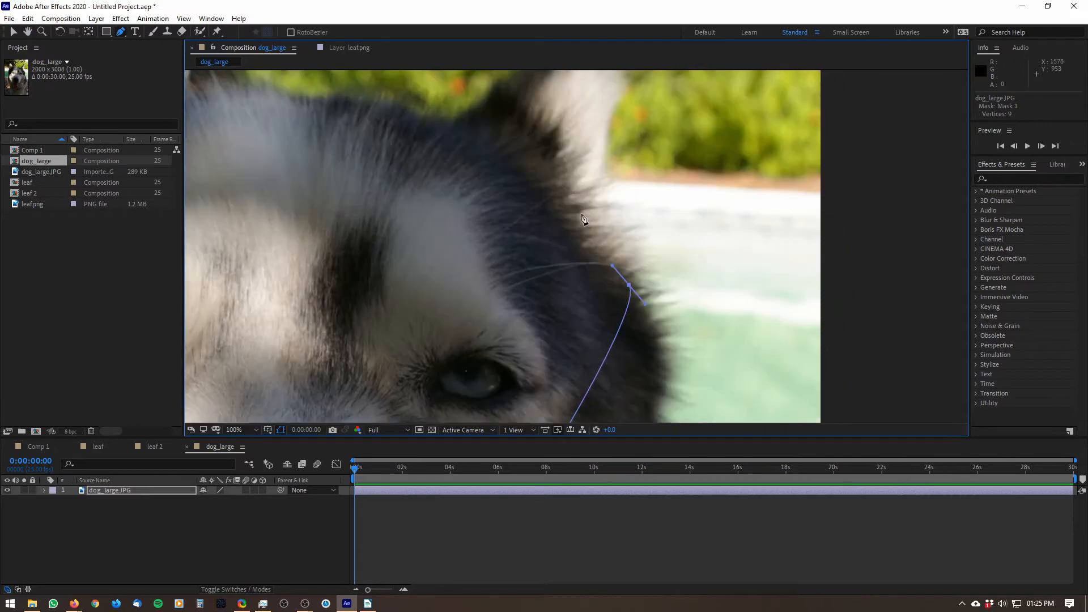
click(596, 189)
Trace the mask path up the outer edge of the right ear, around its tip and partway down the inner edge.
scroll(592, 204, up, 3)
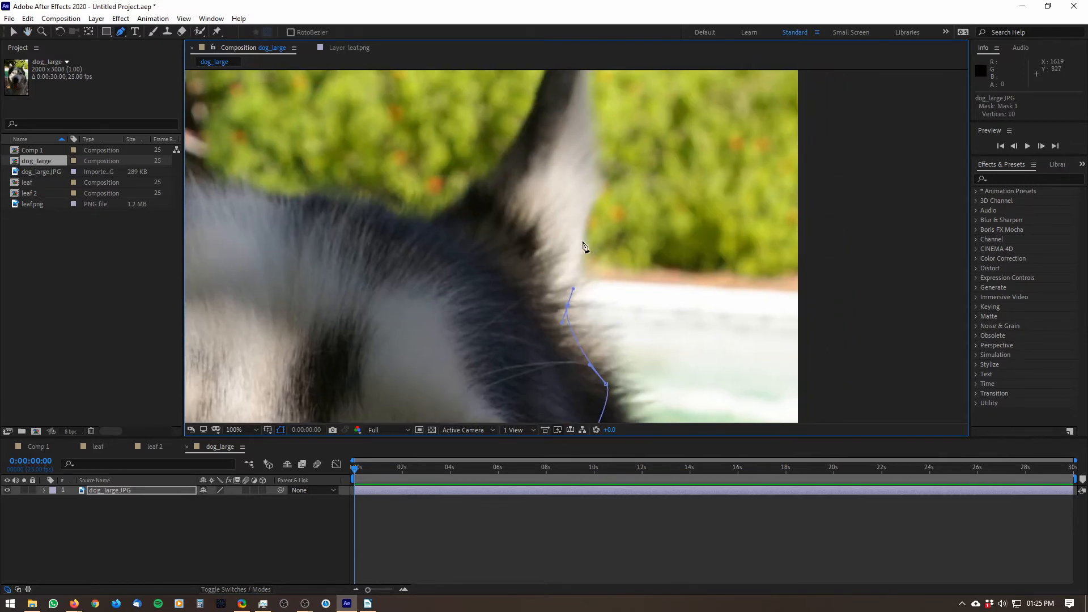
scroll(588, 233, up, 3)
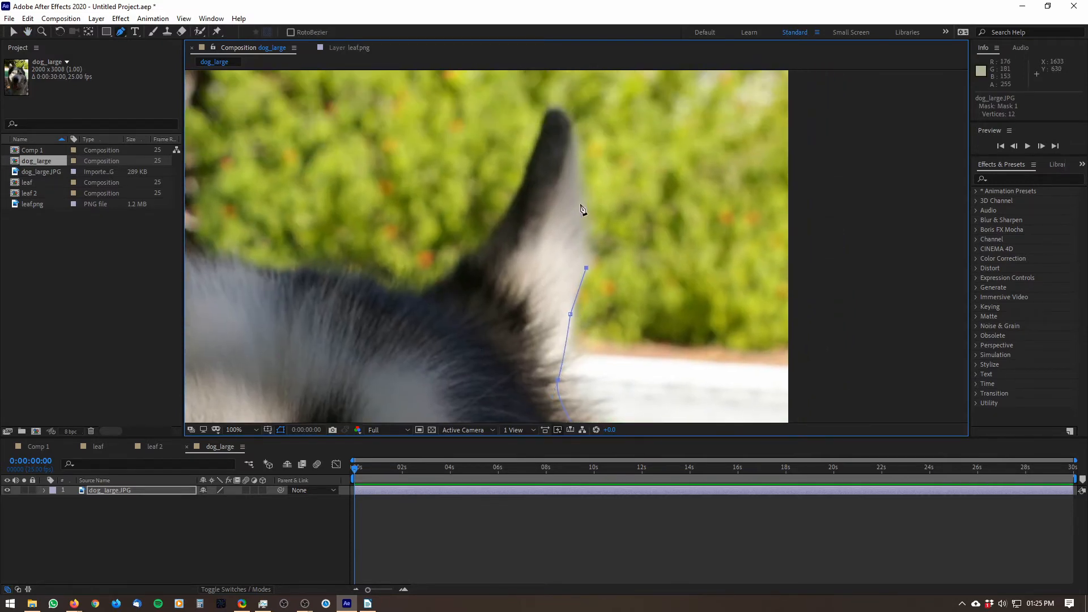
click(580, 204)
drag(554, 111, 547, 120)
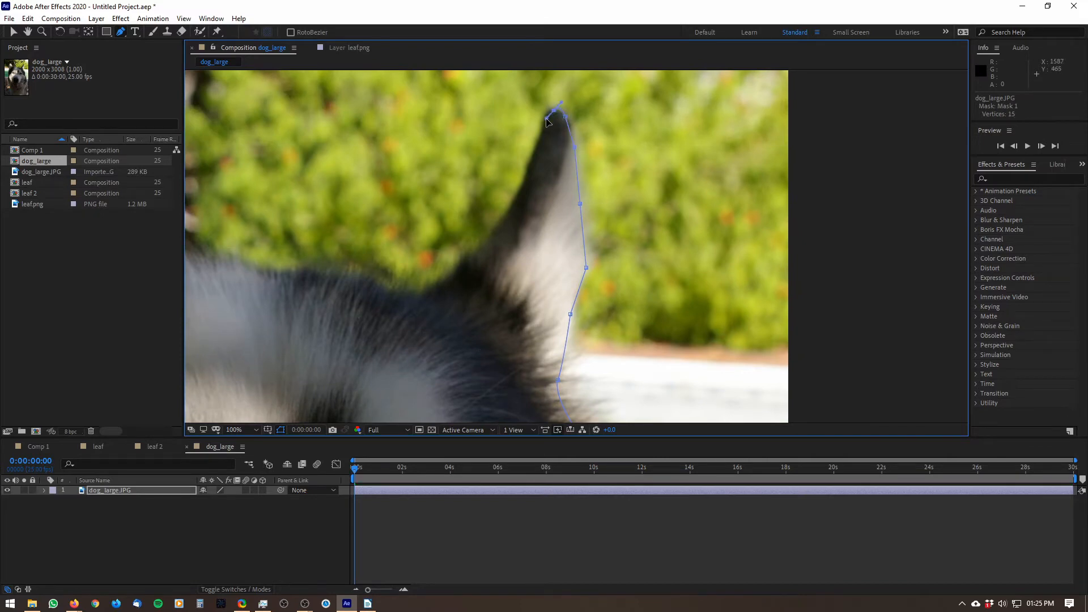
click(536, 150)
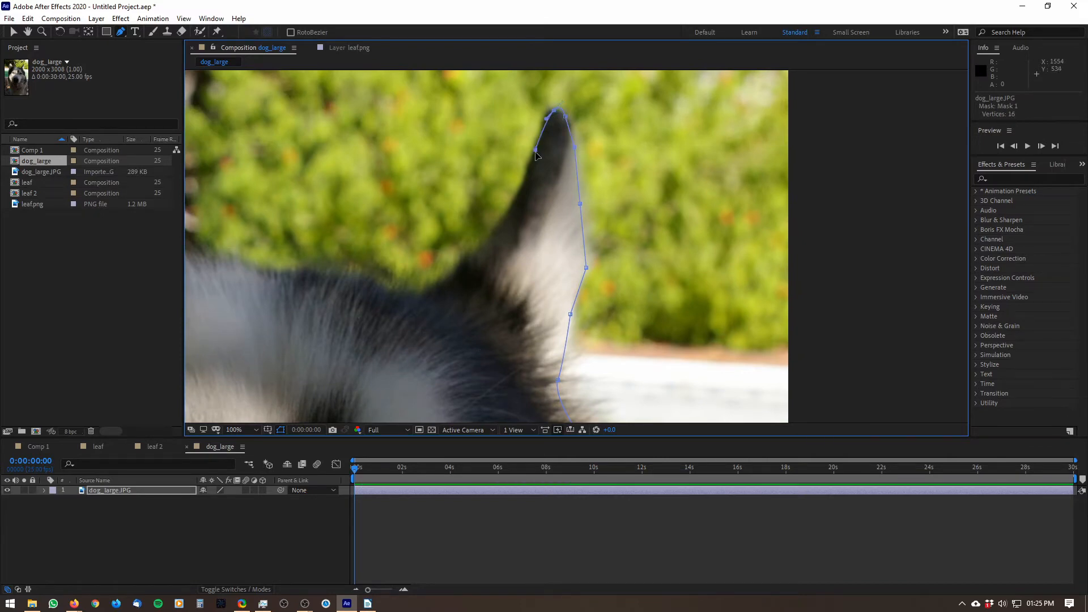
click(504, 214)
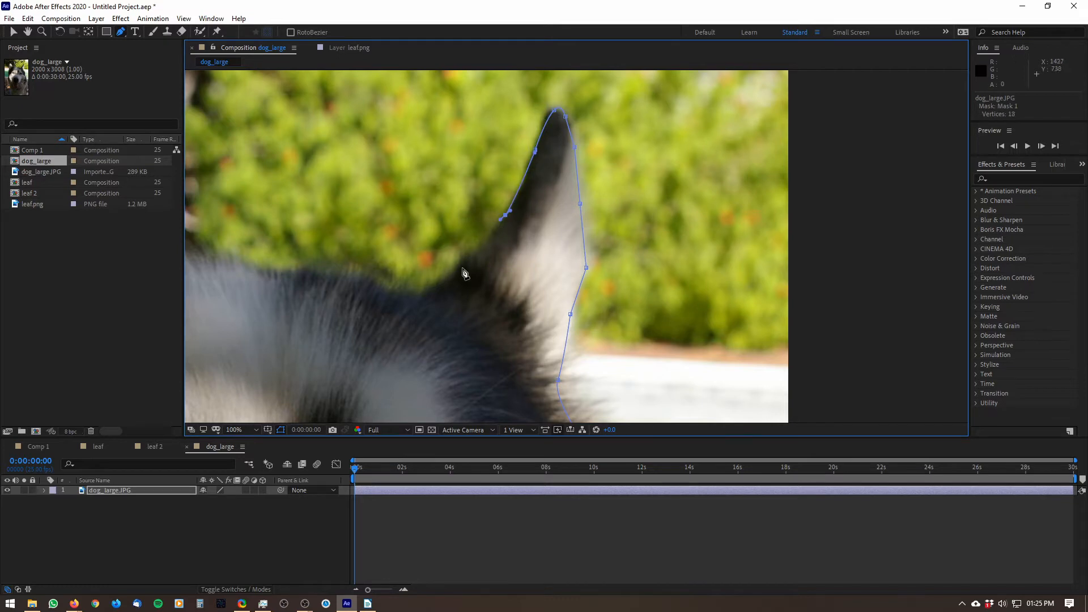
Extend the mask path down to the ear's inner base and along the top of the dog's head.
drag(459, 290, 502, 250)
click(507, 216)
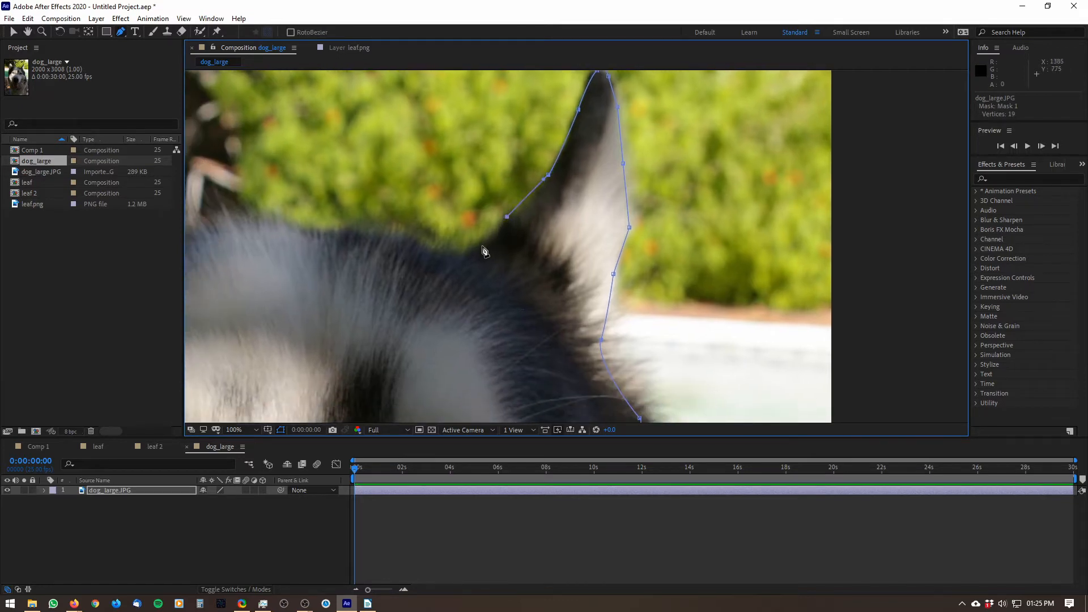
click(453, 256)
drag(456, 260, 549, 259)
click(478, 237)
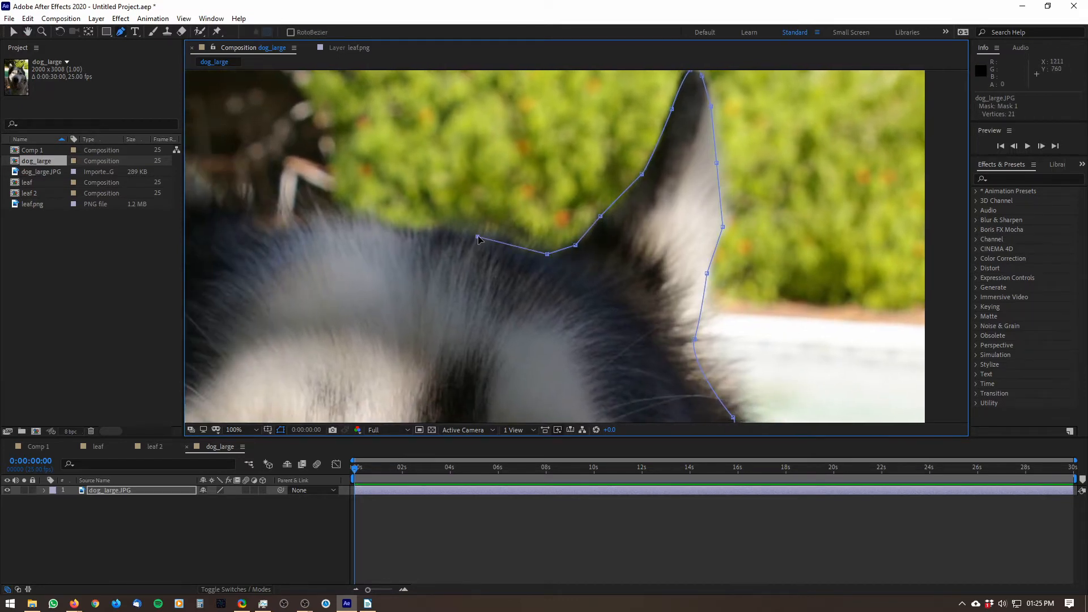
click(345, 256)
Close the mask path at its starting vertex on the dog's upper lip.
scroll(369, 257, down, 3)
scroll(355, 202, up, 4)
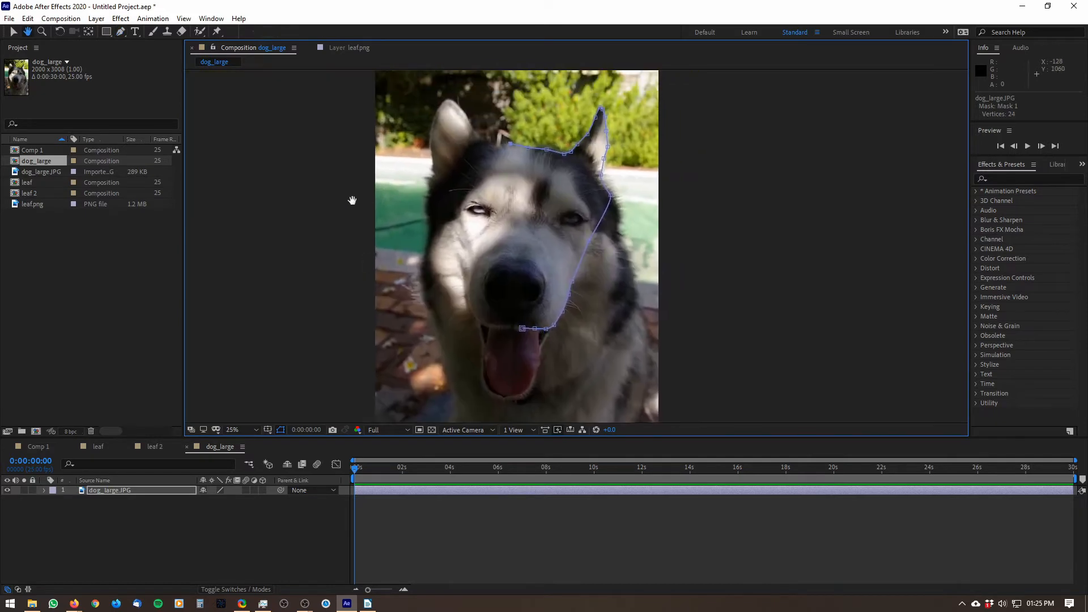
drag(485, 258, 397, 311)
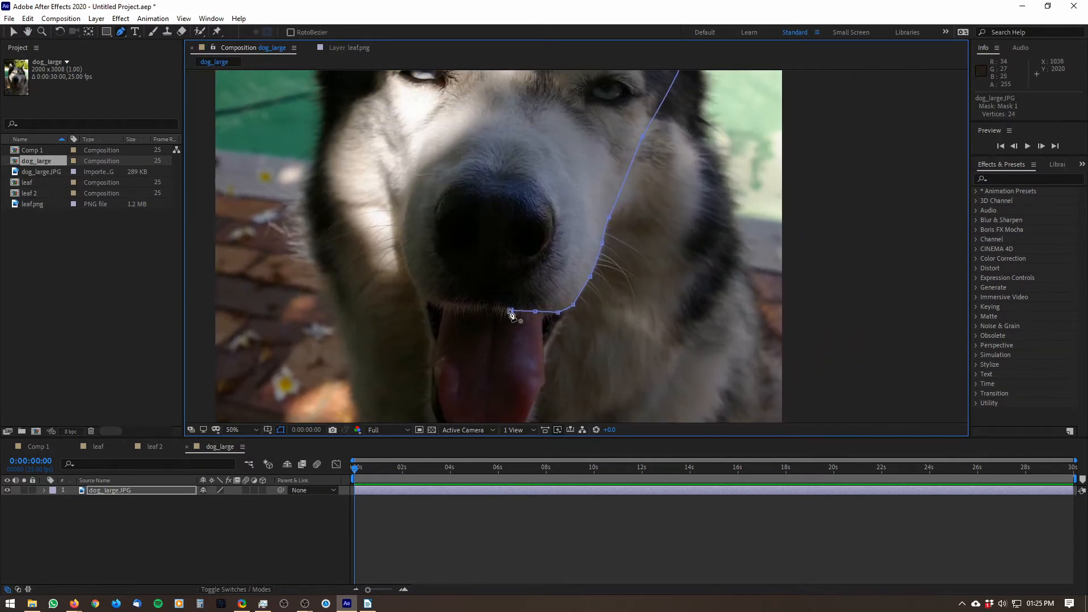
click(510, 311)
Inspect the closed mask's edge along the muzzle, cheek and right ear.
drag(542, 158, 428, 355)
drag(466, 205, 389, 240)
drag(383, 370, 428, 153)
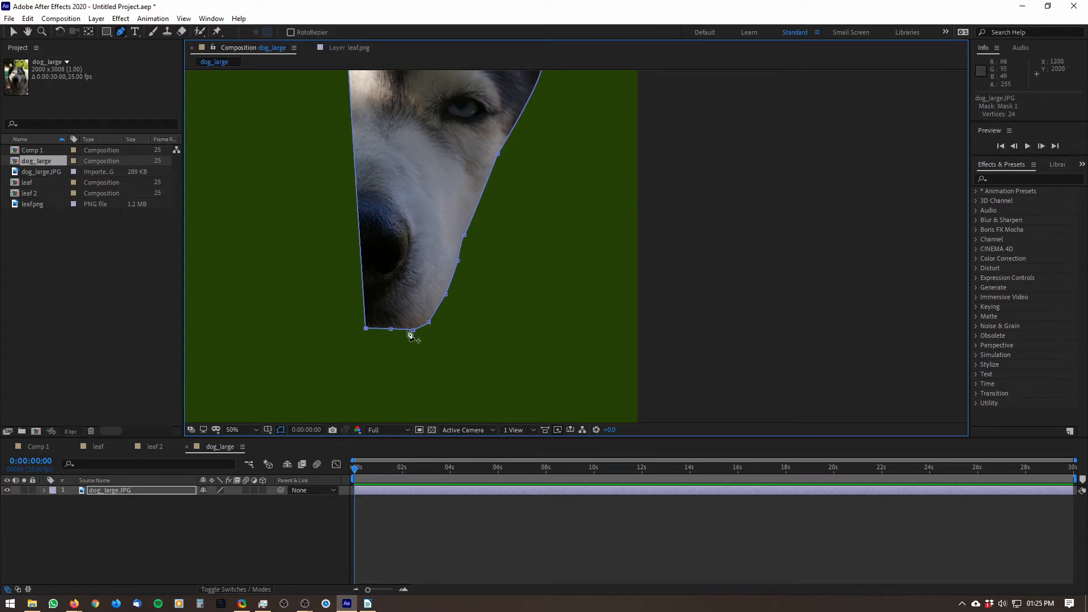
drag(461, 151, 403, 365)
key(period)
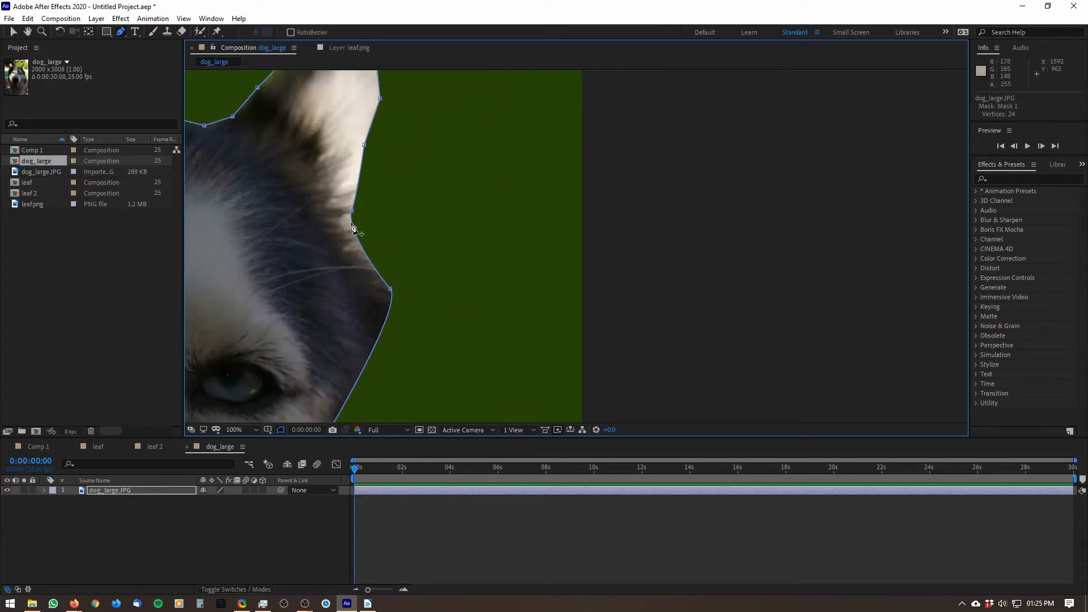
With the Mask Feather Tool, add a feather point on the mask's muzzle edge and adjust it to a narrow inward feather.
scroll(348, 170, up, 3)
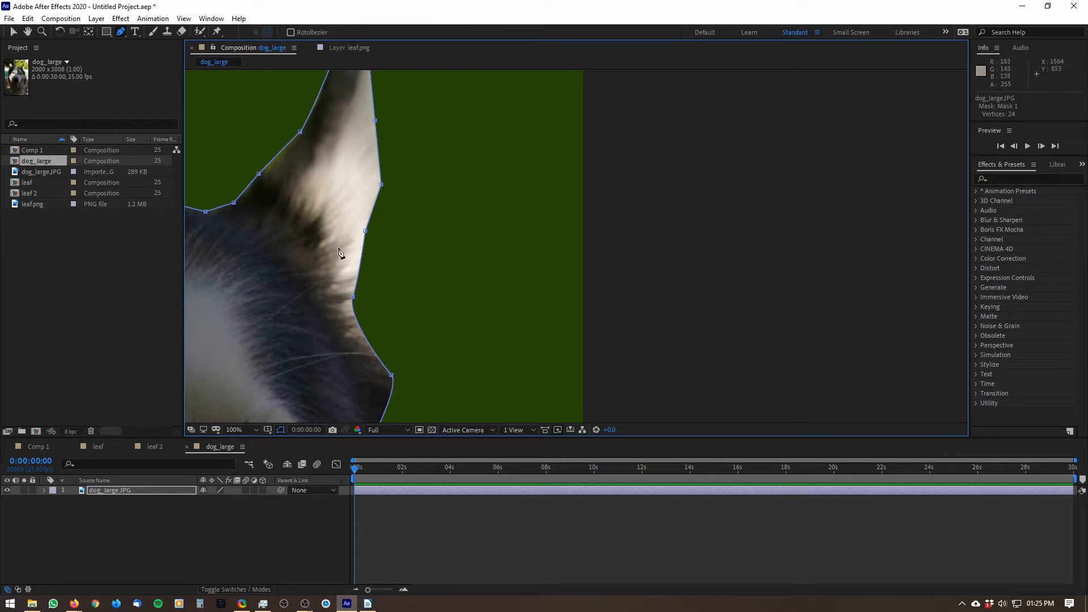
scroll(339, 252, left, 6)
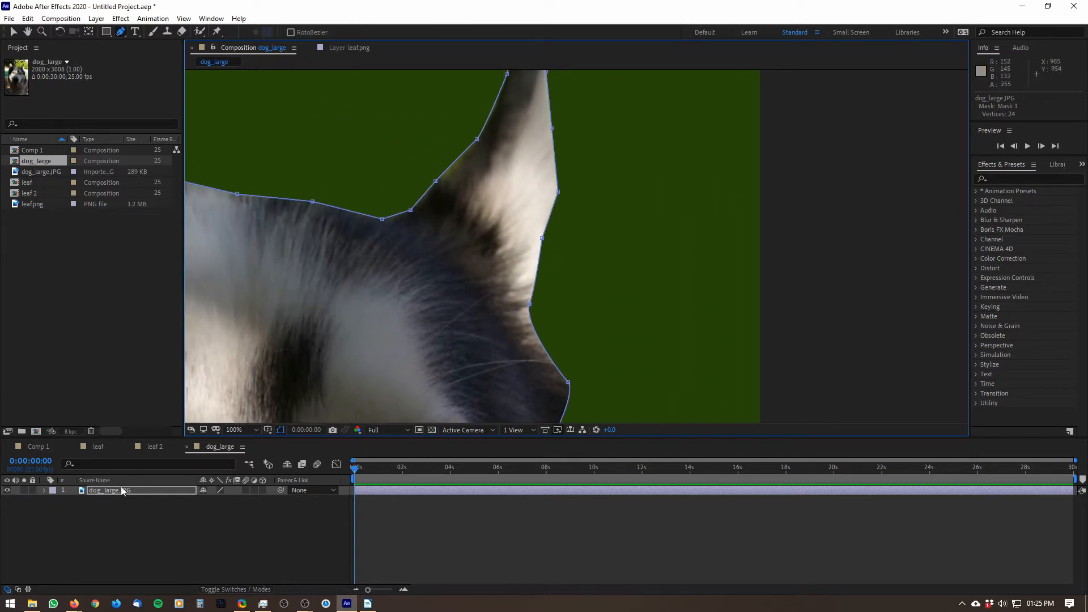
click(45, 493)
click(45, 491)
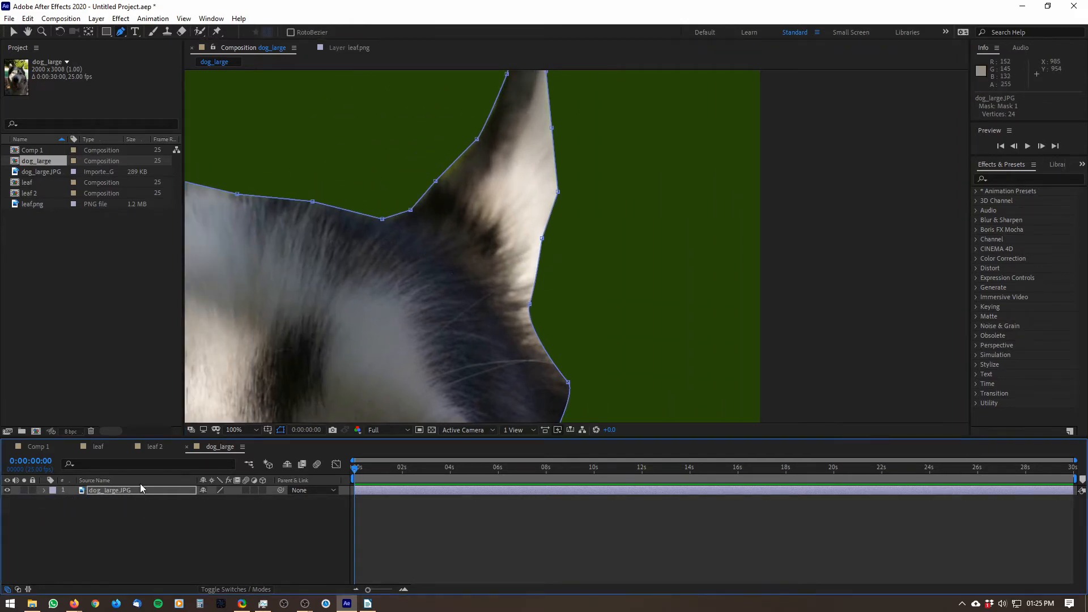
key(h)
drag(423, 272, 474, 48)
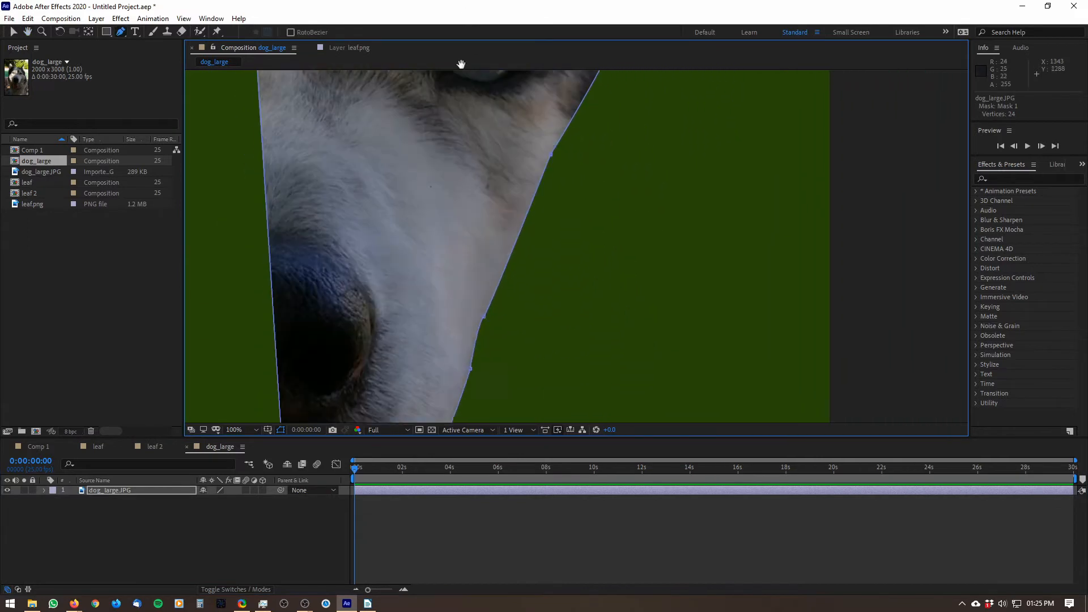
key(g)
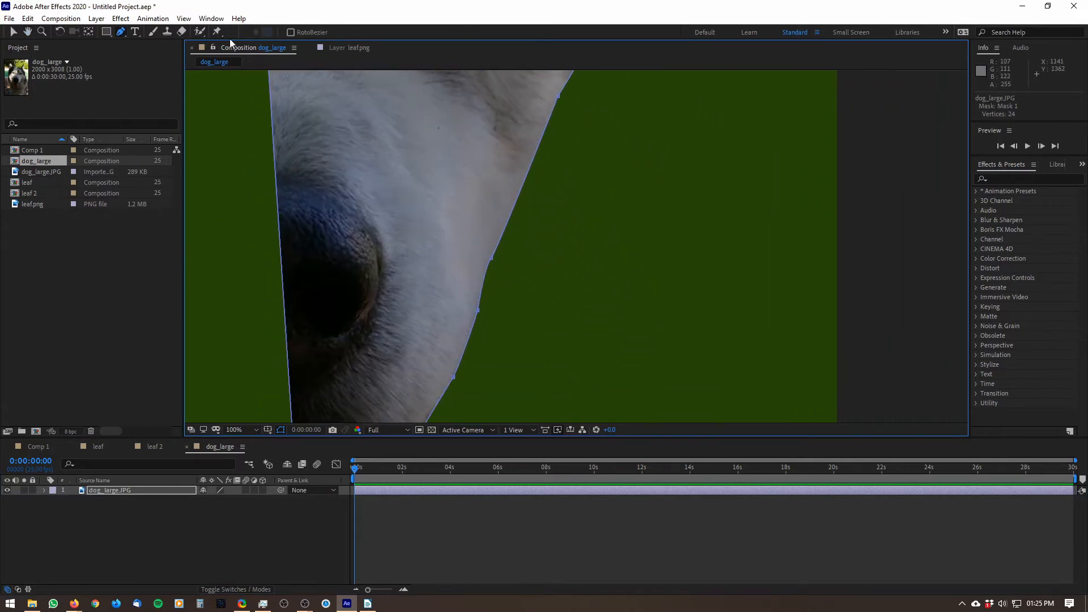
click(120, 32)
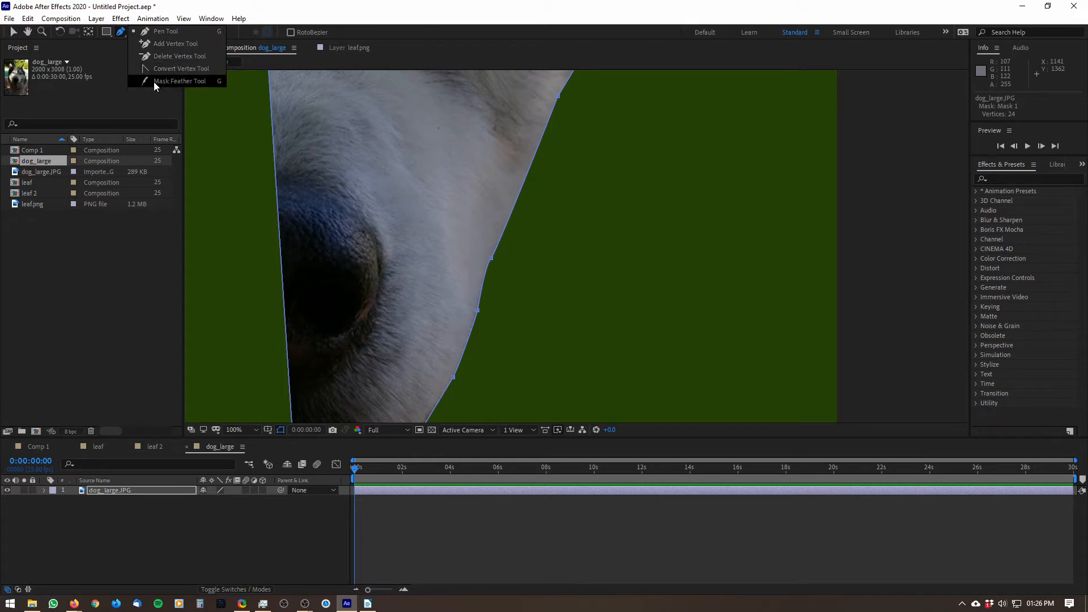
click(185, 84)
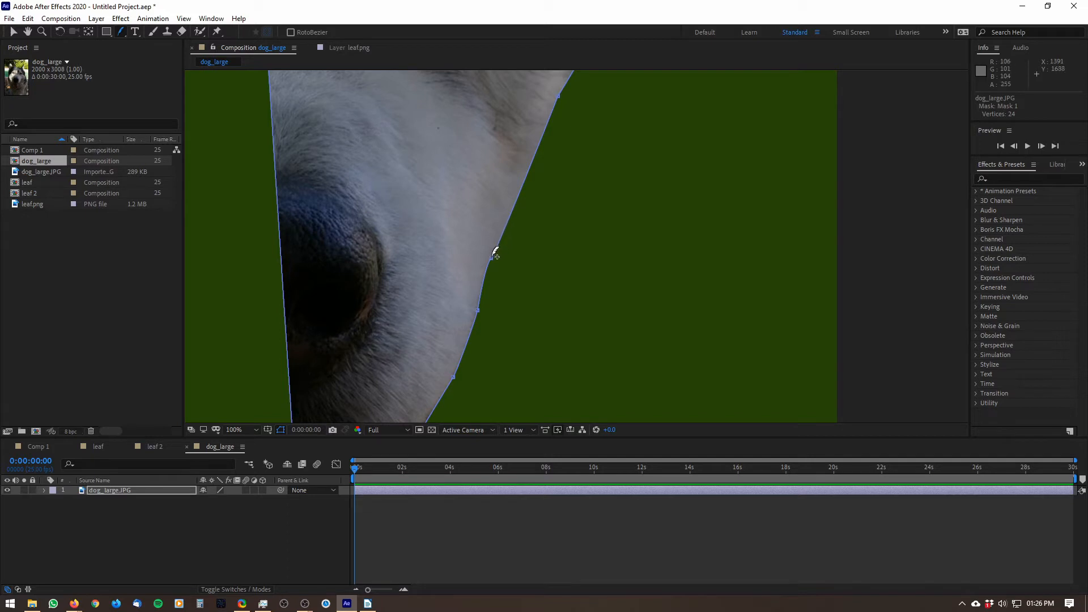
drag(495, 252, 384, 174)
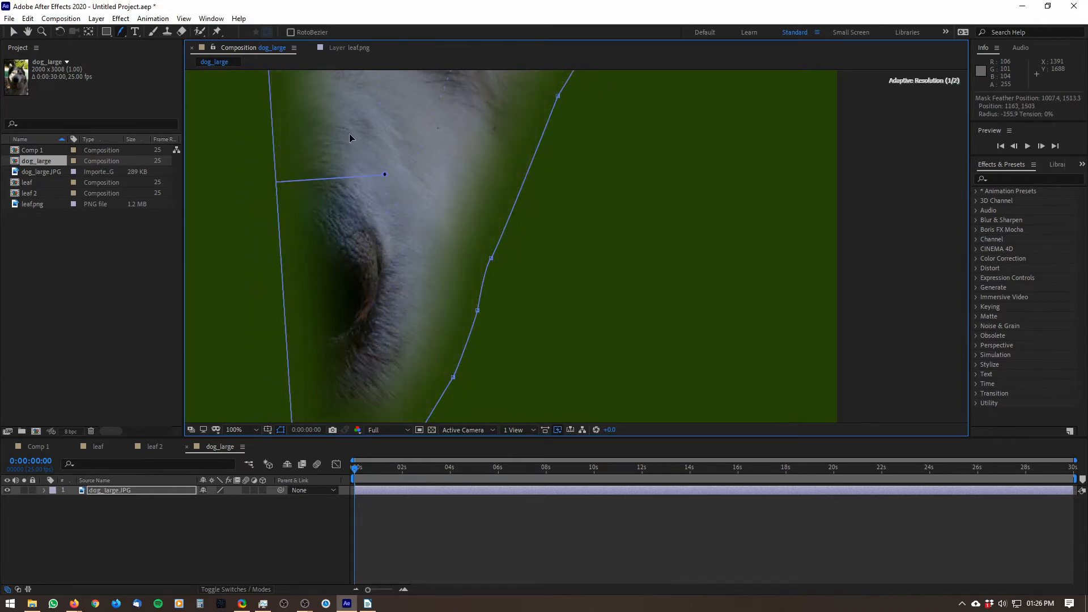
drag(349, 138, 504, 221)
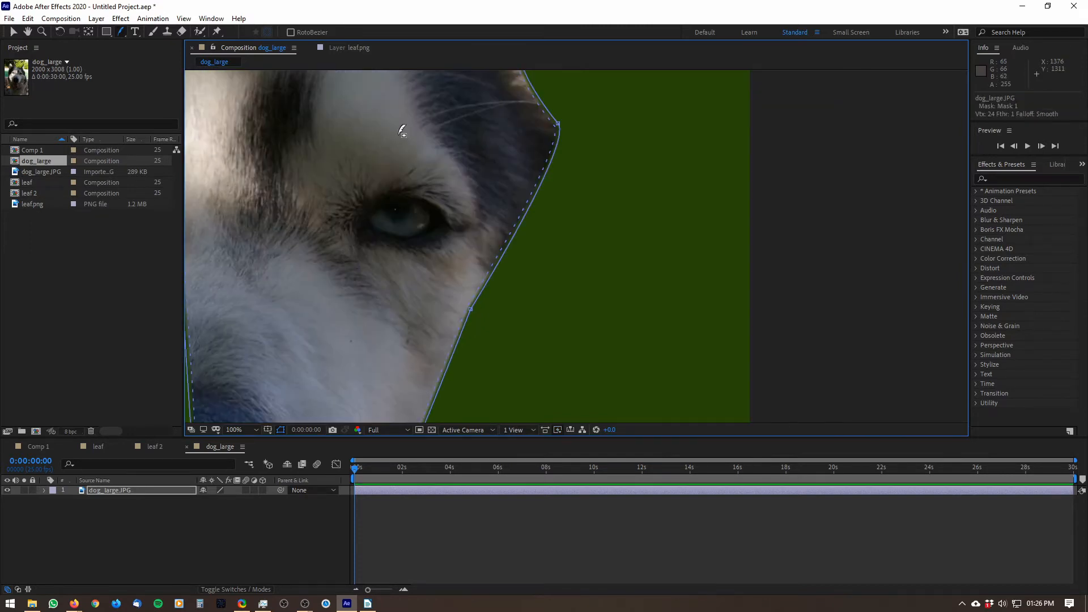
Add an inward feather point on the mask edge just below the right ear and refine its distance.
drag(473, 132, 447, 283)
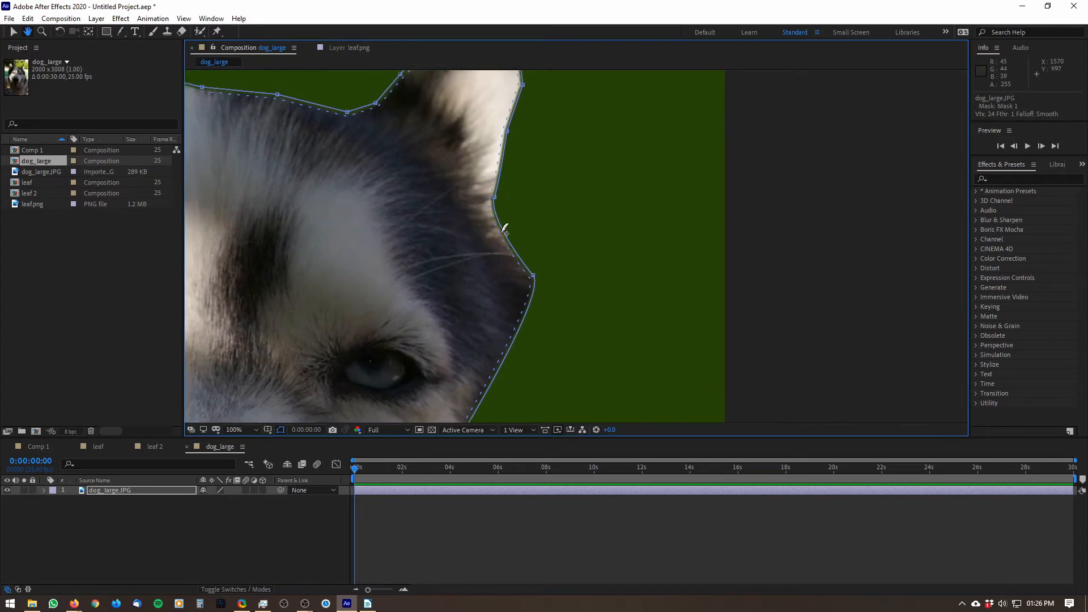
key(g)
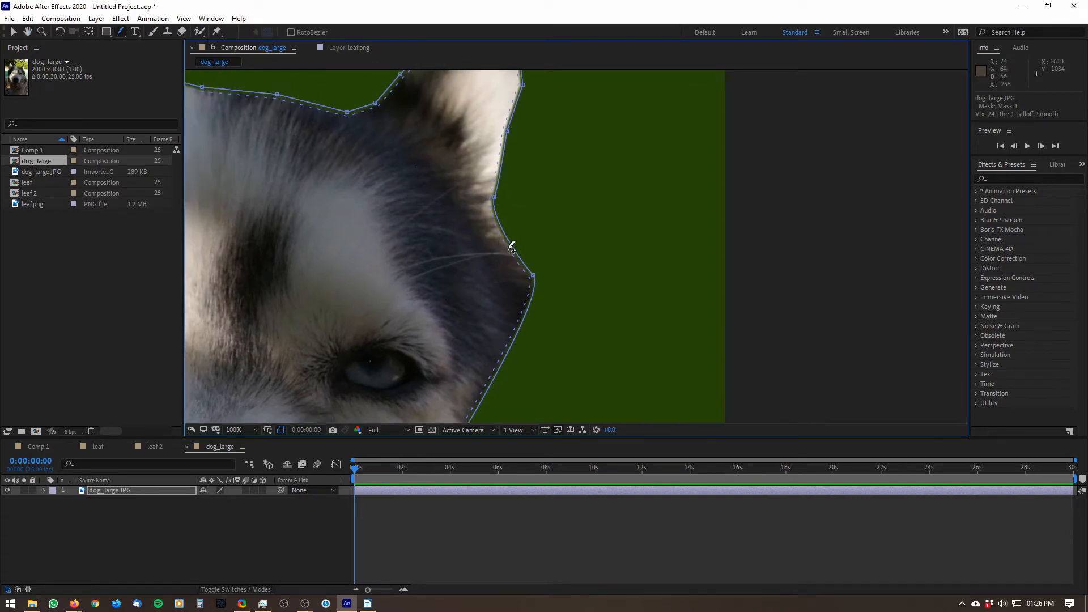
drag(511, 248, 492, 260)
scroll(467, 150, down, 2)
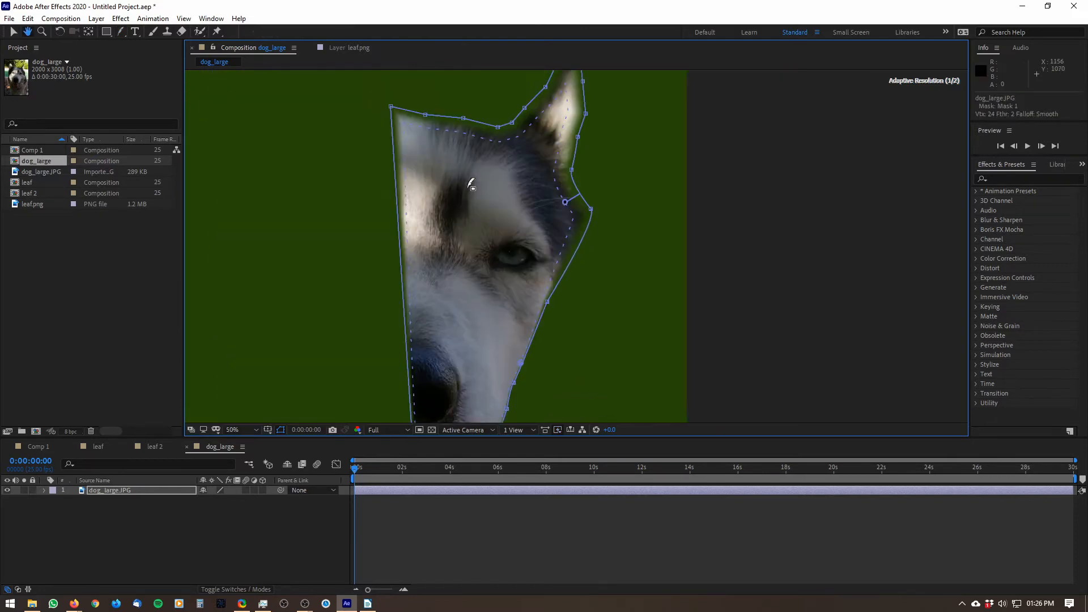
drag(469, 184, 443, 216)
mouse_move(538, 235)
mouse_down()
mouse_move(510, 253)
mouse_move(549, 233)
mouse_up()
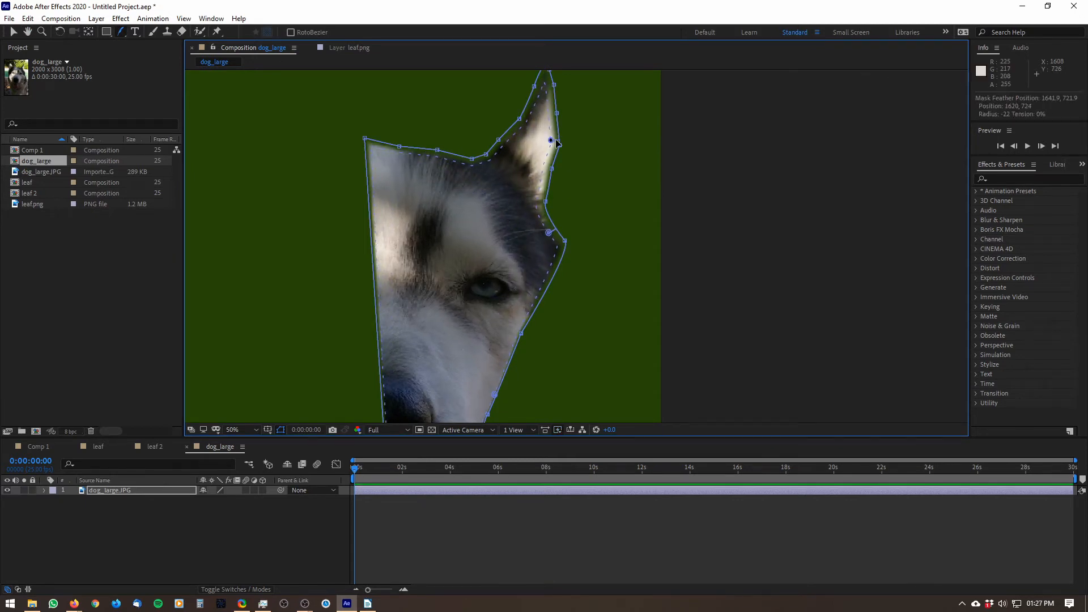
Add narrow inward feather points on the ear's outer and inner edges, the top of the head and the straight cut through the face.
mouse_move(559, 143)
mouse_down()
mouse_move(576, 146)
mouse_move(557, 144)
mouse_up()
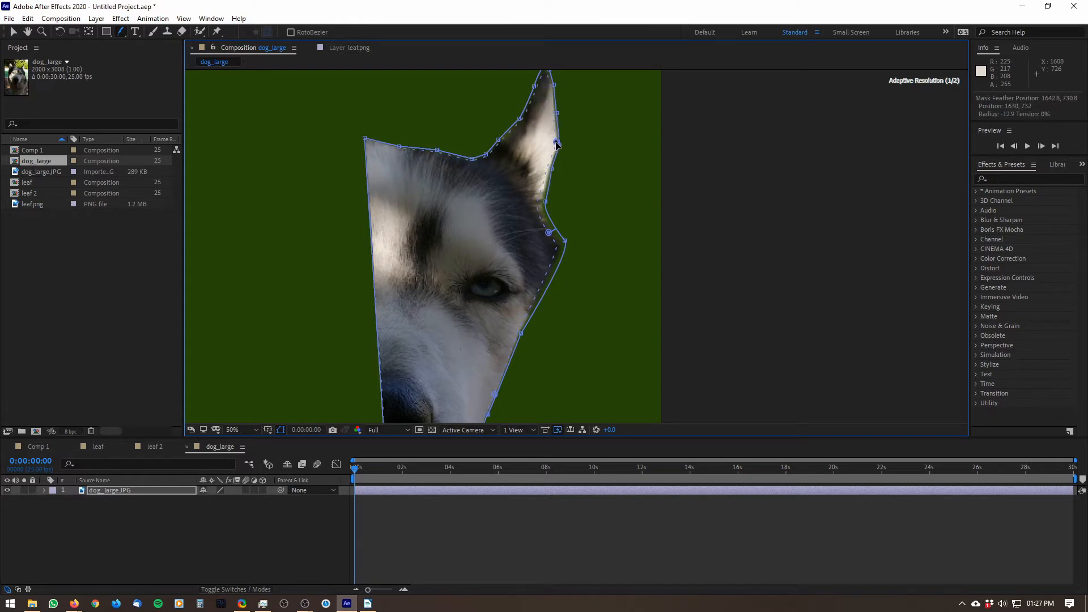
scroll(512, 232, up, 3)
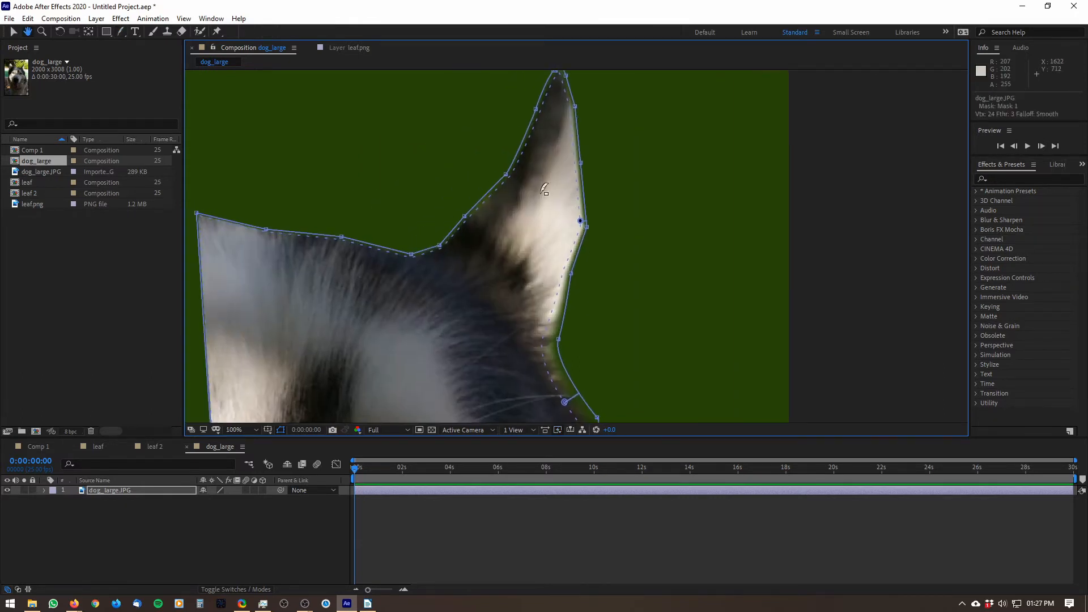
drag(497, 193, 495, 199)
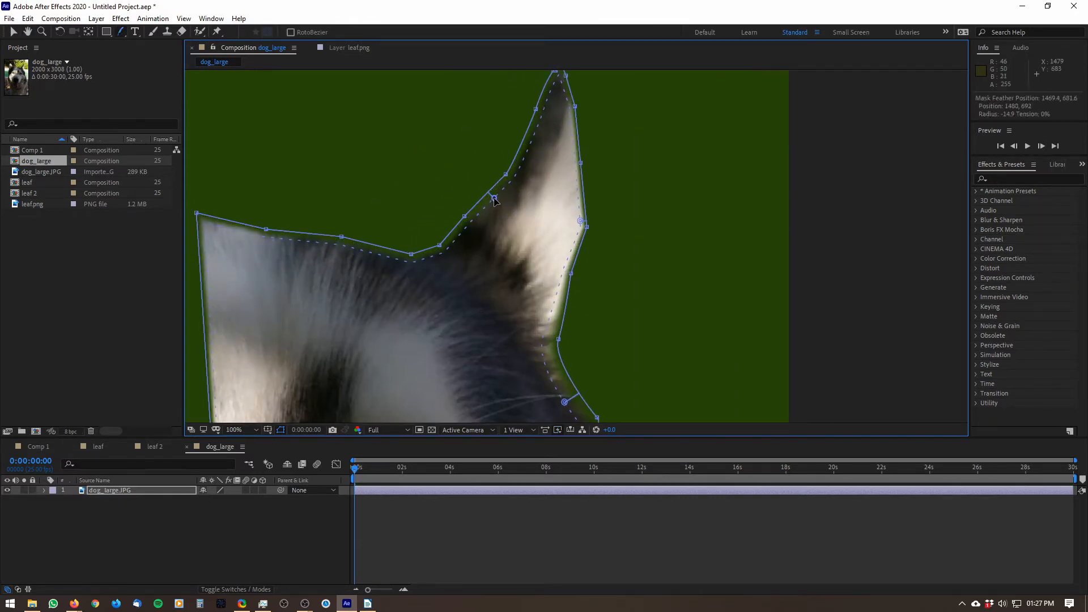
drag(396, 276, 465, 221)
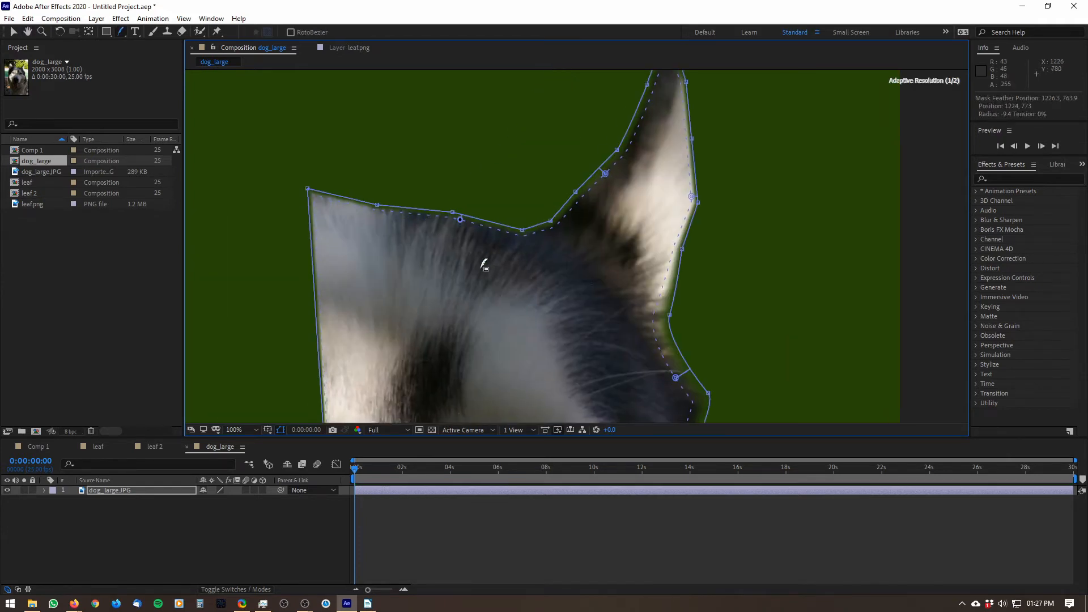
drag(396, 249, 461, 206)
drag(379, 184, 356, 197)
Add a feather point with a slight feather on the mask's lower edge under the dog's lip.
drag(438, 245, 445, 131)
drag(467, 274, 432, 121)
drag(396, 295, 397, 97)
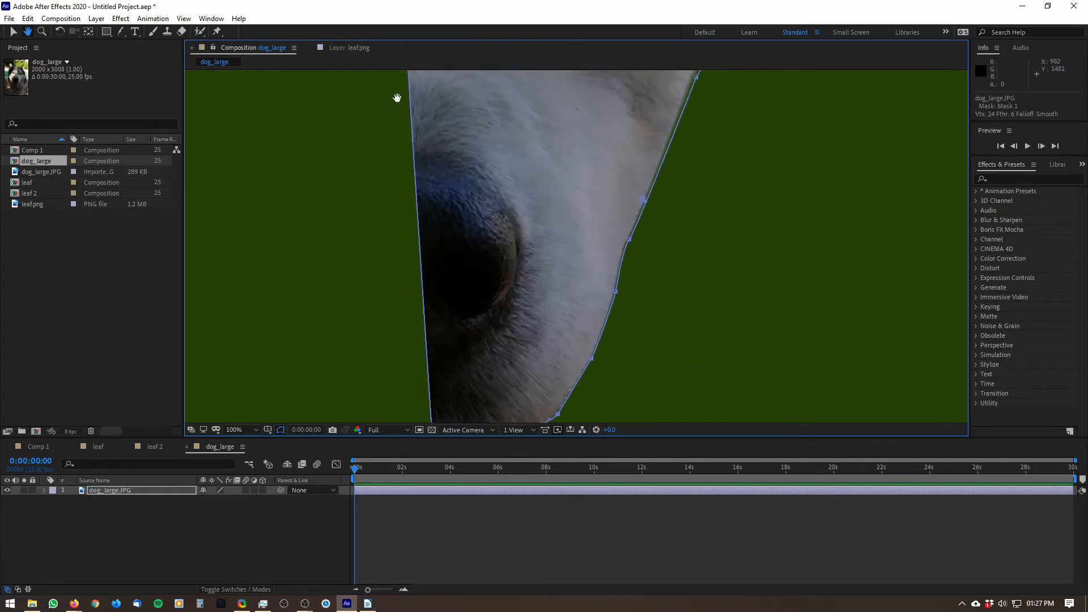
drag(423, 411, 422, 204)
drag(423, 266, 423, 204)
key(period)
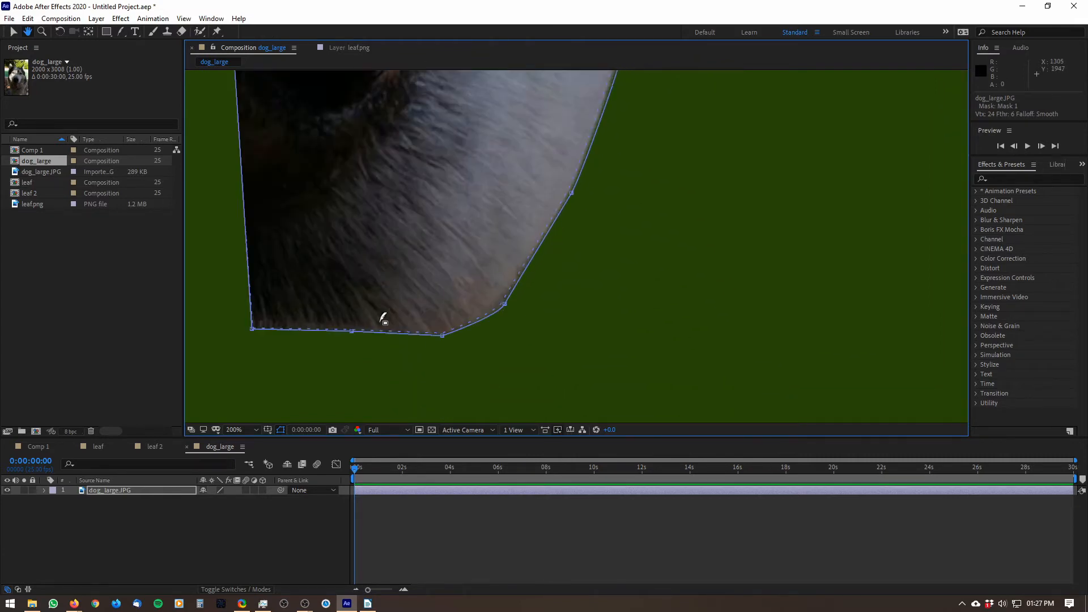
mouse_move(415, 335)
mouse_down()
mouse_move(413, 360)
mouse_move(418, 337)
mouse_up()
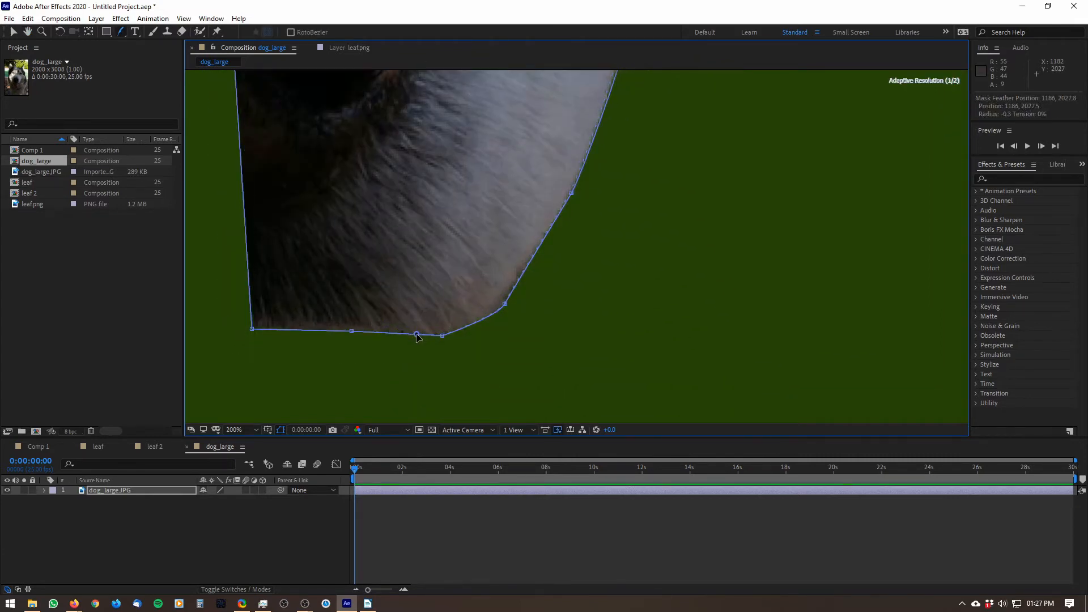
Hide the mask paths and examine the feathered edge from the muzzle up to the right ear.
drag(287, 179, 401, 384)
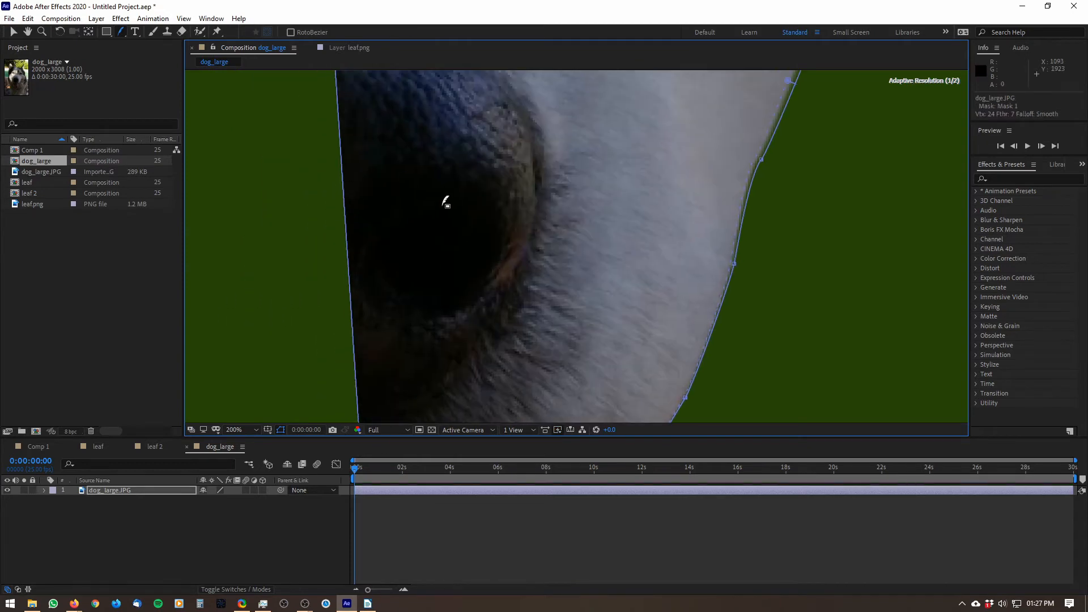
drag(446, 203, 414, 94)
click(277, 430)
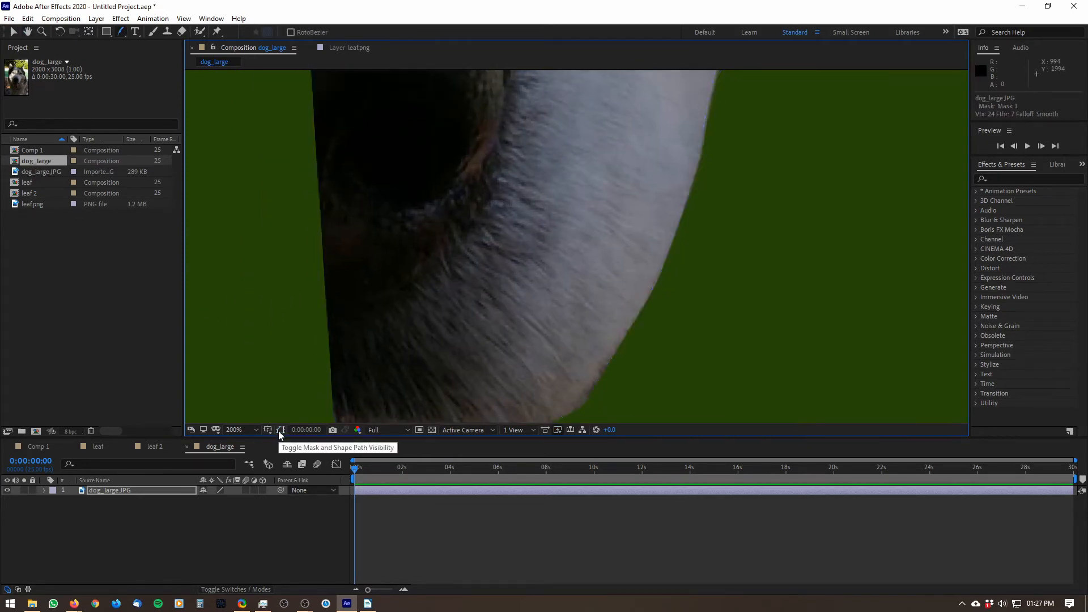
drag(468, 299, 590, 203)
scroll(641, 139, up, 3)
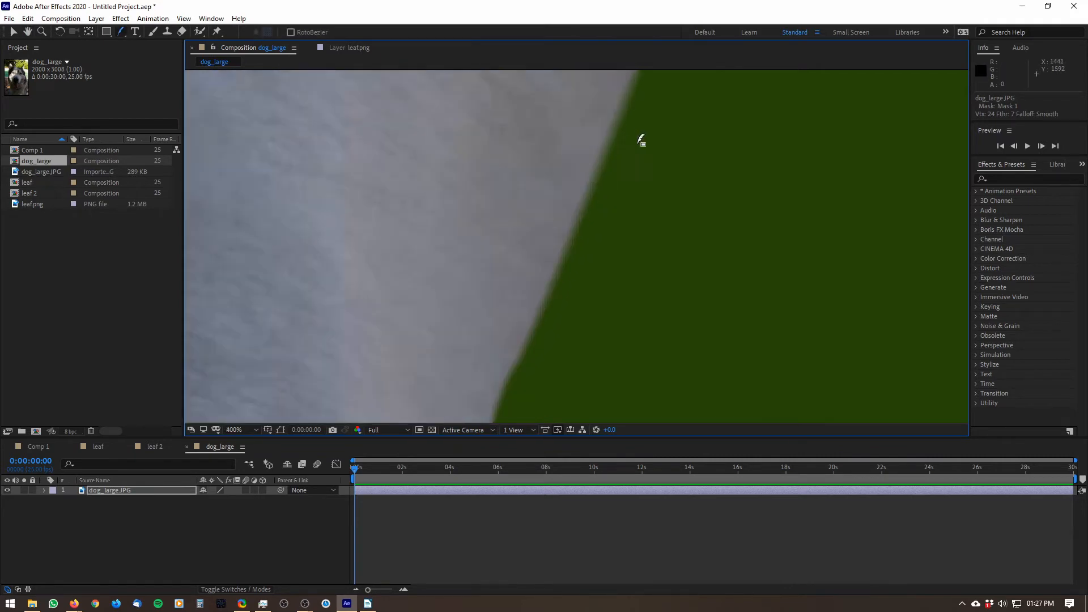
mouse_move(537, 330)
mouse_down()
mouse_move(549, 342)
mouse_move(589, 204)
mouse_move(569, 202)
mouse_move(532, 333)
mouse_up()
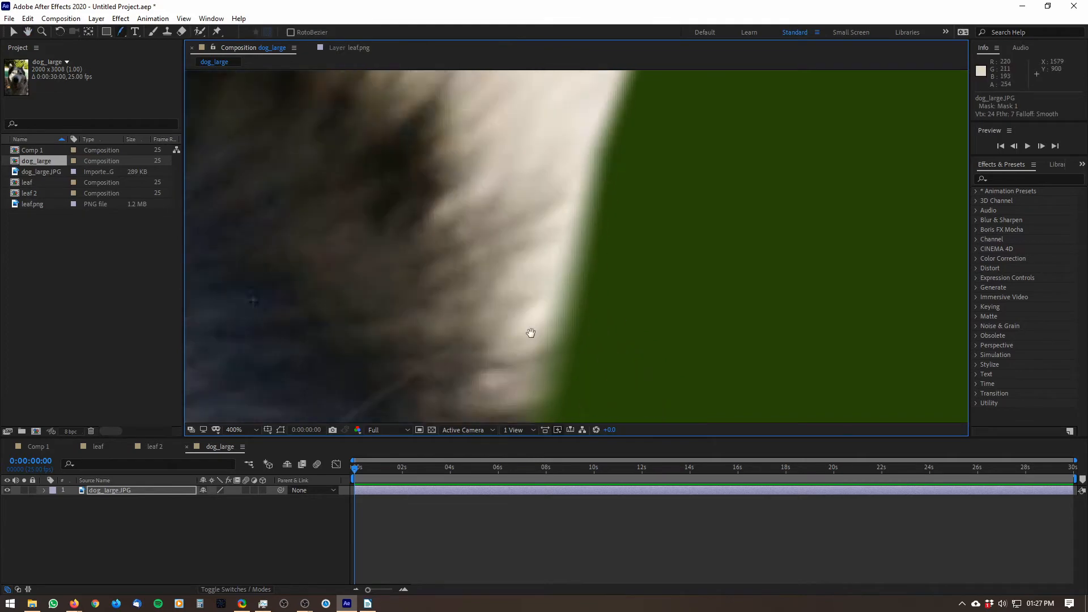
scroll(532, 333, down, 3)
drag(592, 194, 573, 231)
scroll(661, 261, up, 2)
drag(661, 261, 542, 169)
scroll(542, 169, down, 3)
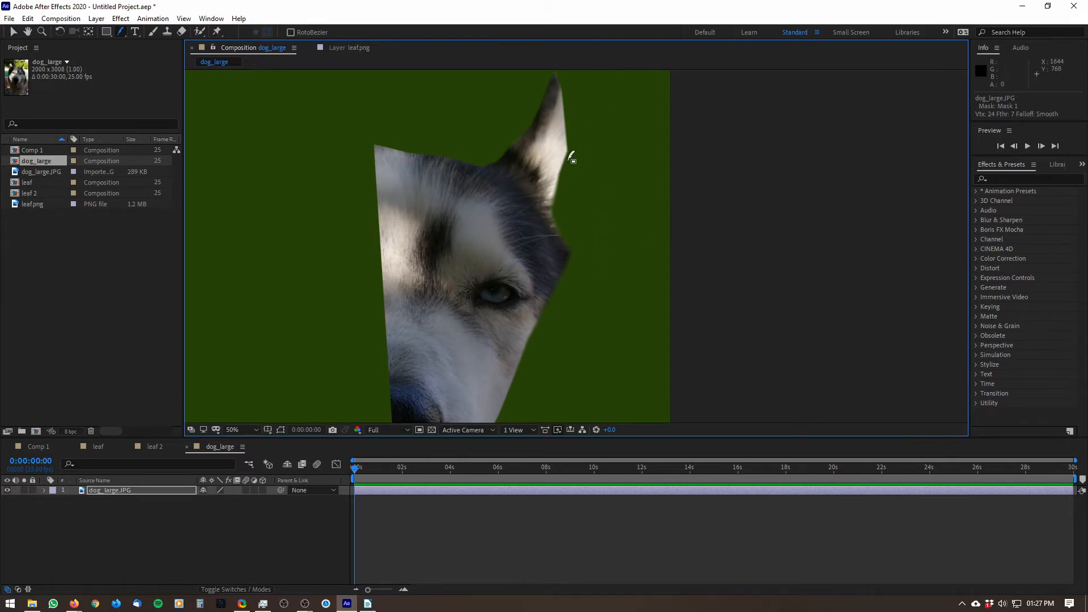
scroll(571, 158, down, 2)
Expand Mask 1 of the dog_large.JPG layer and start keyframing its Mask Path at 0:00:00:00.
click(45, 490)
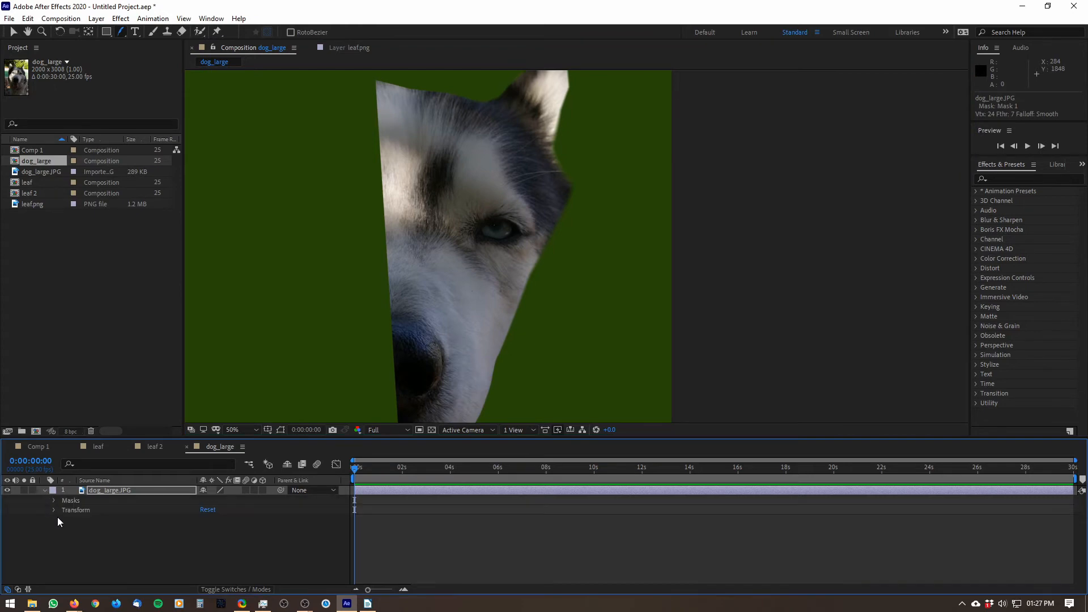
click(54, 501)
click(63, 510)
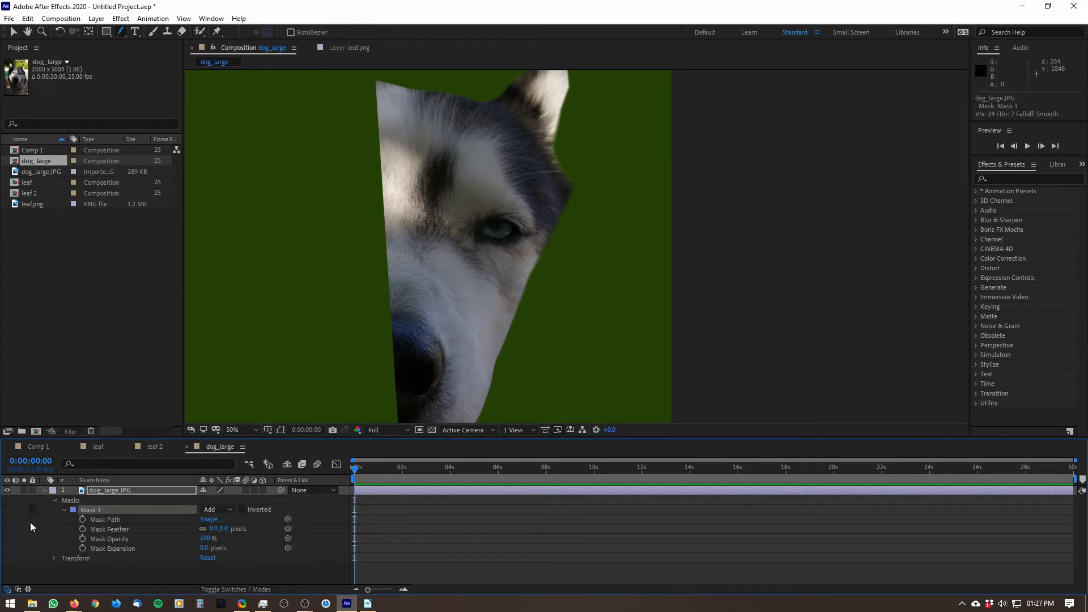
click(83, 519)
At 0:00:03:04, show the mask paths and pull the feather point below the right ear inward above the dog's eye.
drag(367, 476, 431, 470)
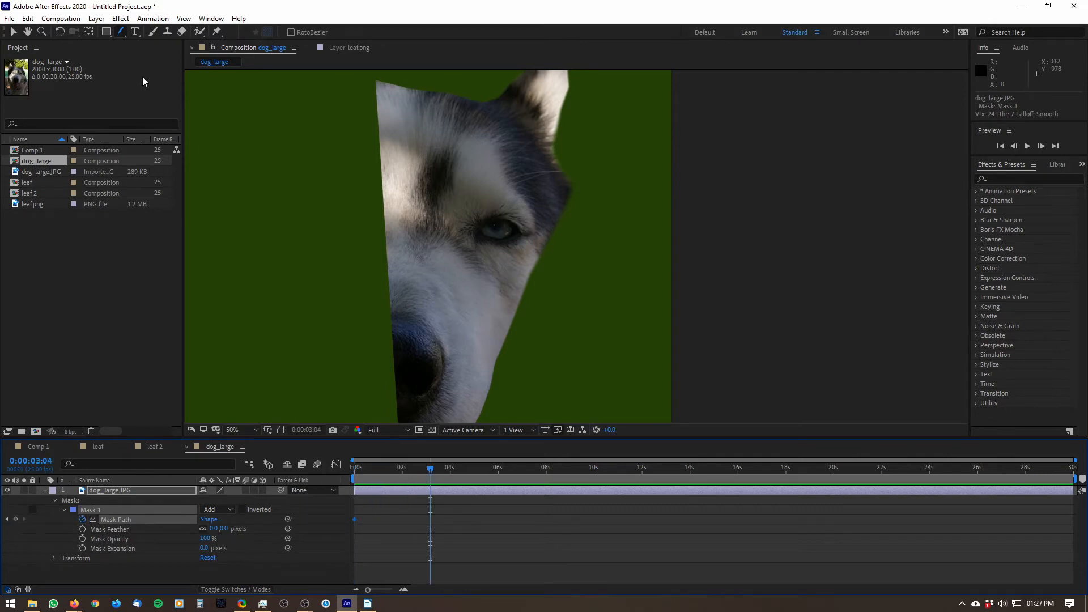
click(281, 430)
drag(570, 167, 476, 211)
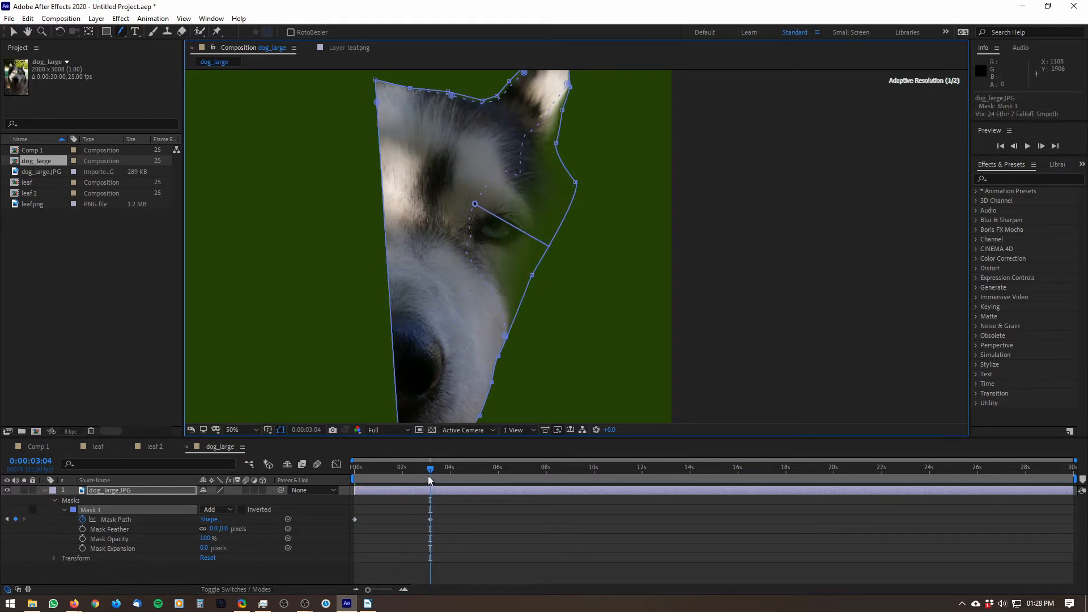
Scrub through the timeline to preview the feather animation, ending back at 0:00:00:00.
drag(428, 478, 465, 485)
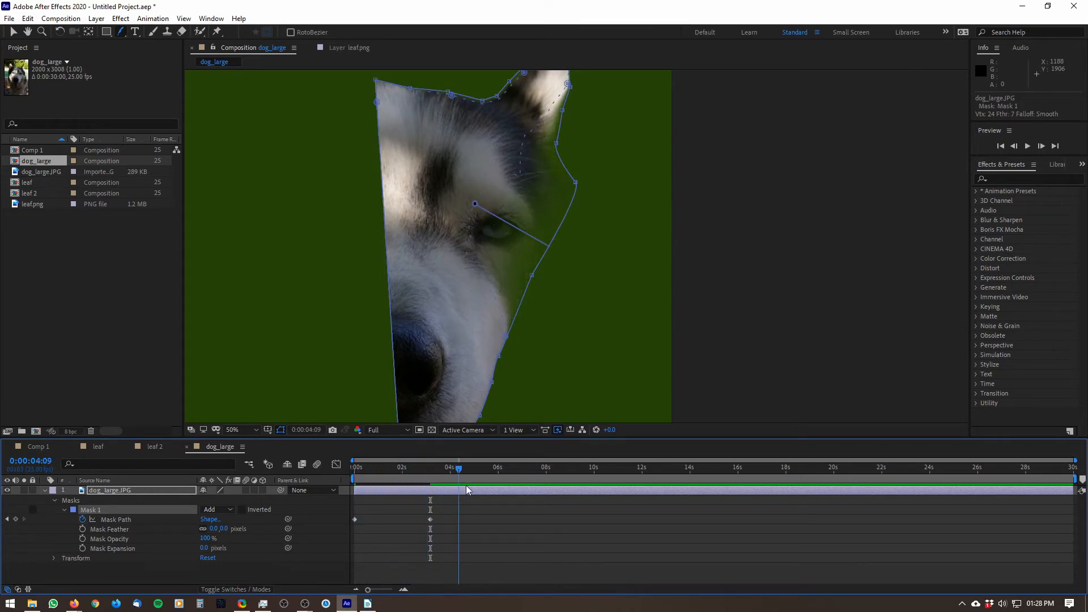
drag(383, 484, 342, 467)
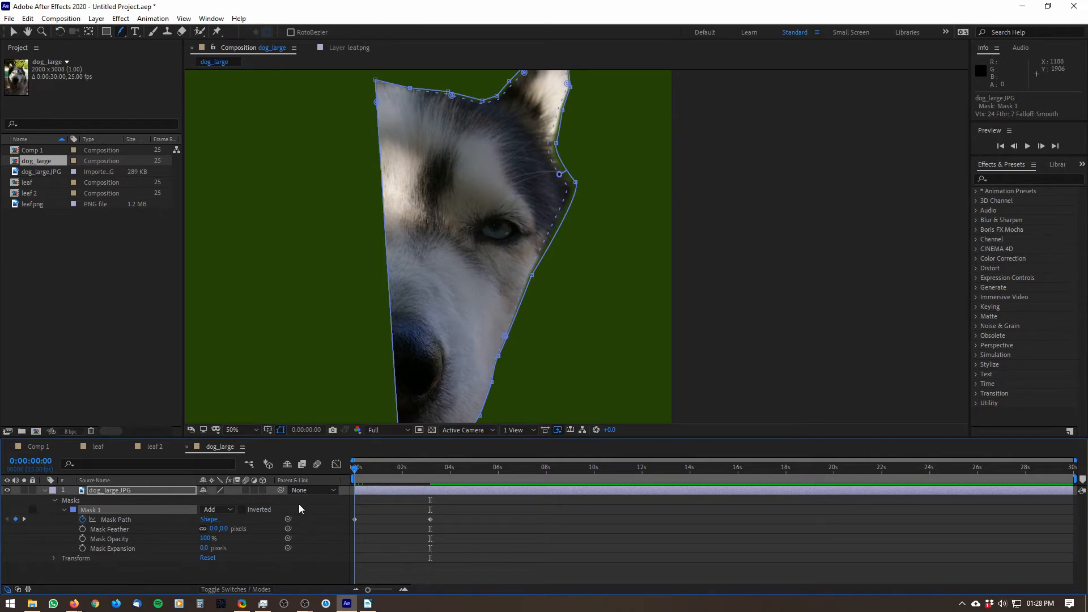
drag(355, 471, 297, 490)
Deselect the layer and examine the feathered cutout of the dog's face at several zoom levels.
key(comma)
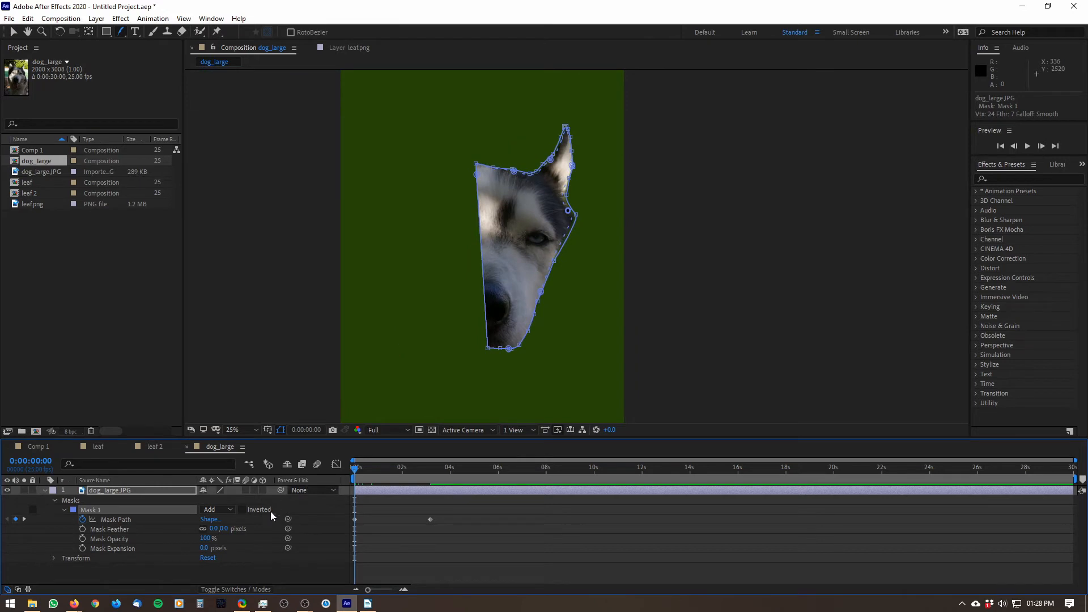
click(172, 565)
scroll(614, 240, up, 4)
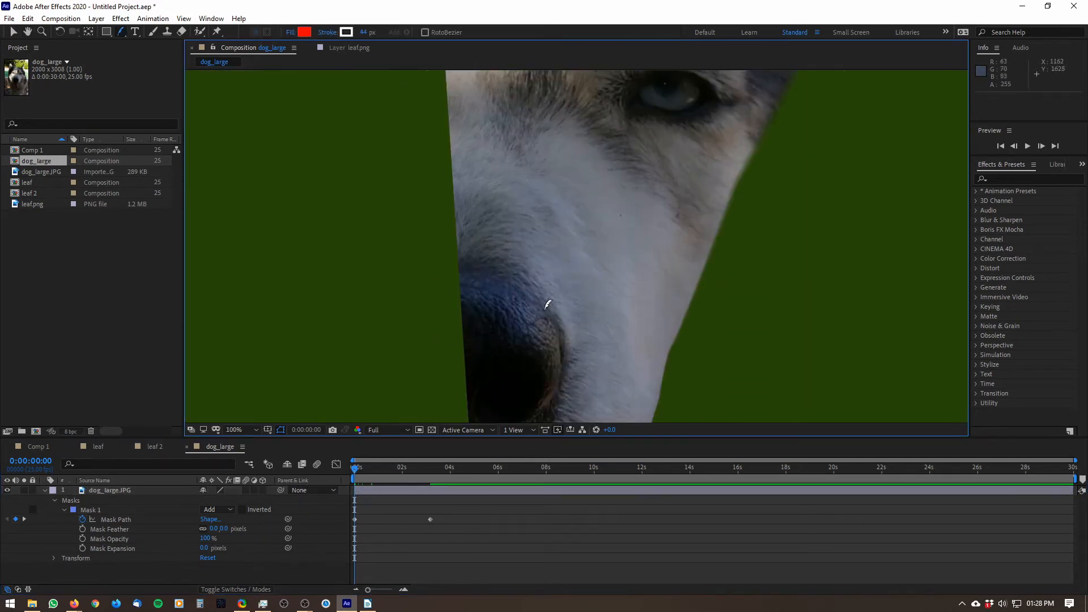
scroll(548, 305, down, 2)
key(h)
mouse_move(549, 231)
mouse_down()
mouse_move(509, 305)
mouse_move(539, 163)
mouse_up()
key(g)
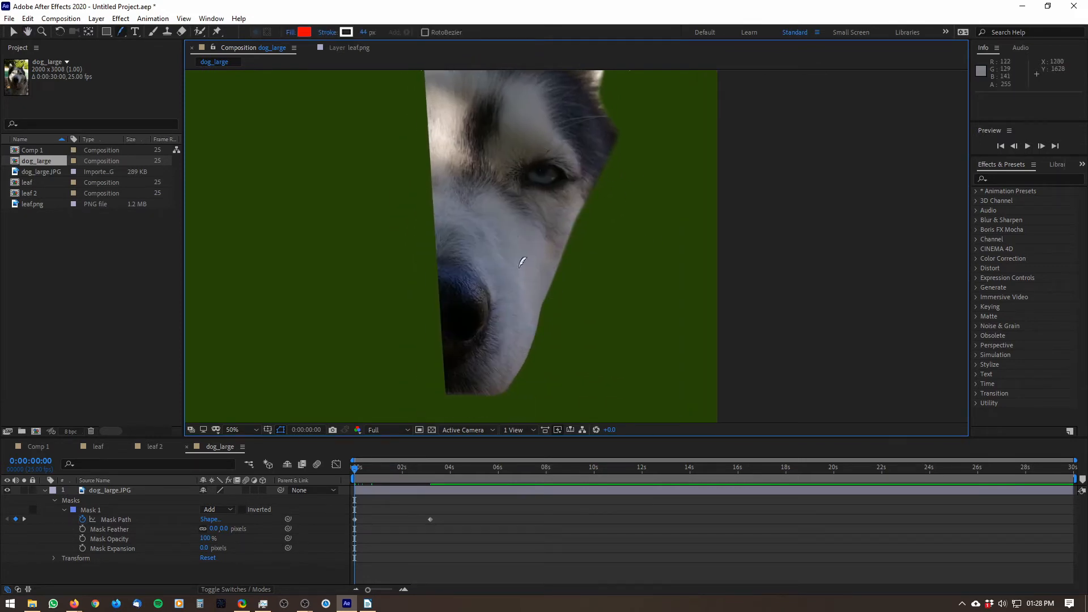
drag(522, 262, 476, 284)
scroll(457, 286, down, 2)
click(135, 363)
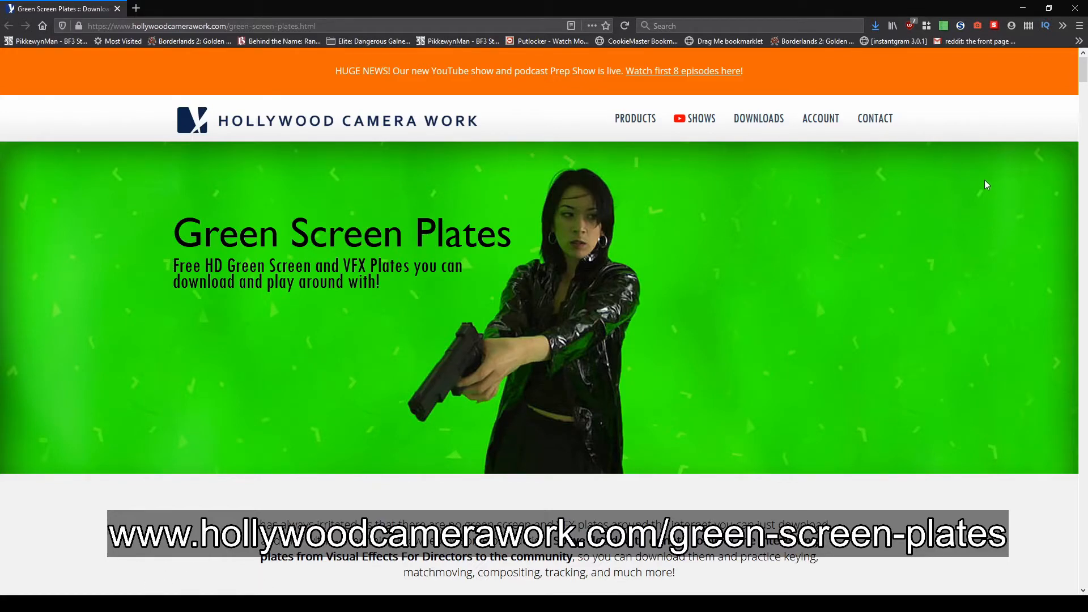
Browse the green screen plates page and examine the Embassy Shootout clip's description and available downloads.
scroll(985, 179, down, 5)
scroll(978, 223, down, 3)
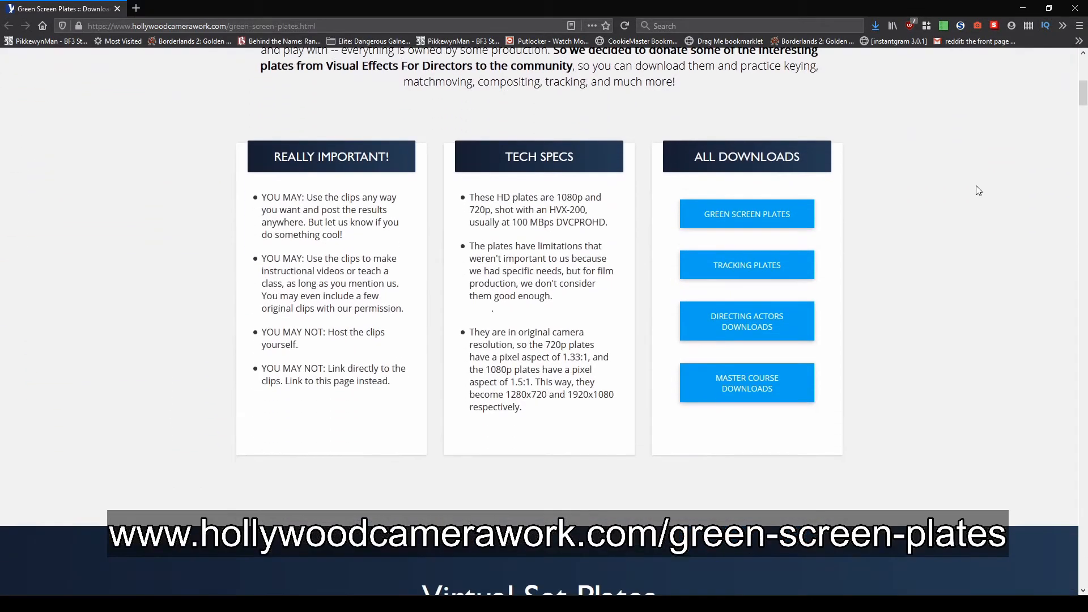
drag(188, 167, 1001, 264)
drag(1084, 100, 1083, 146)
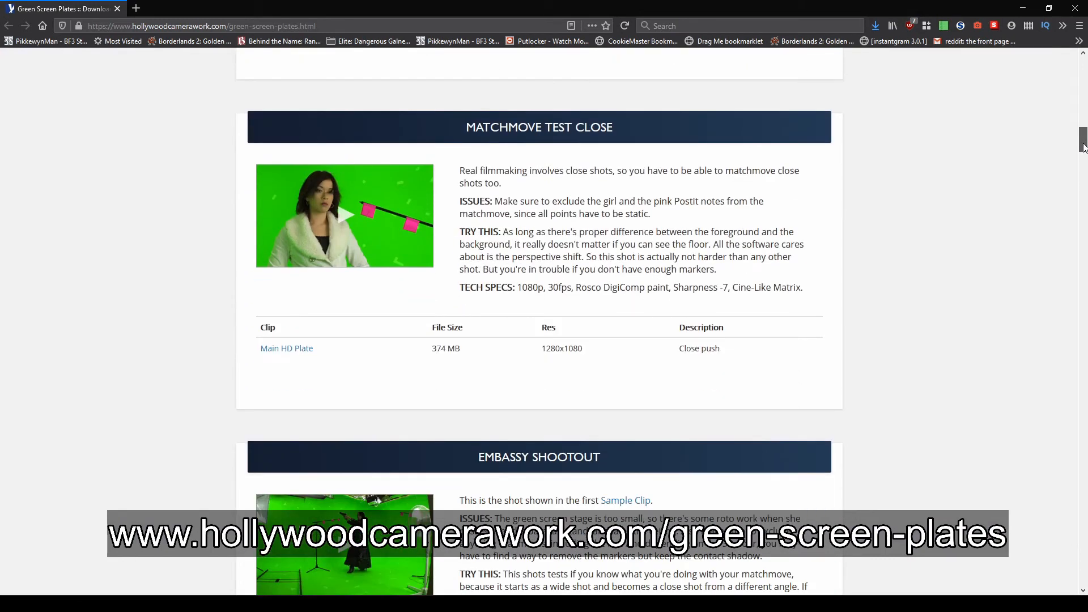
drag(1084, 147, 1075, 168)
drag(479, 131, 672, 151)
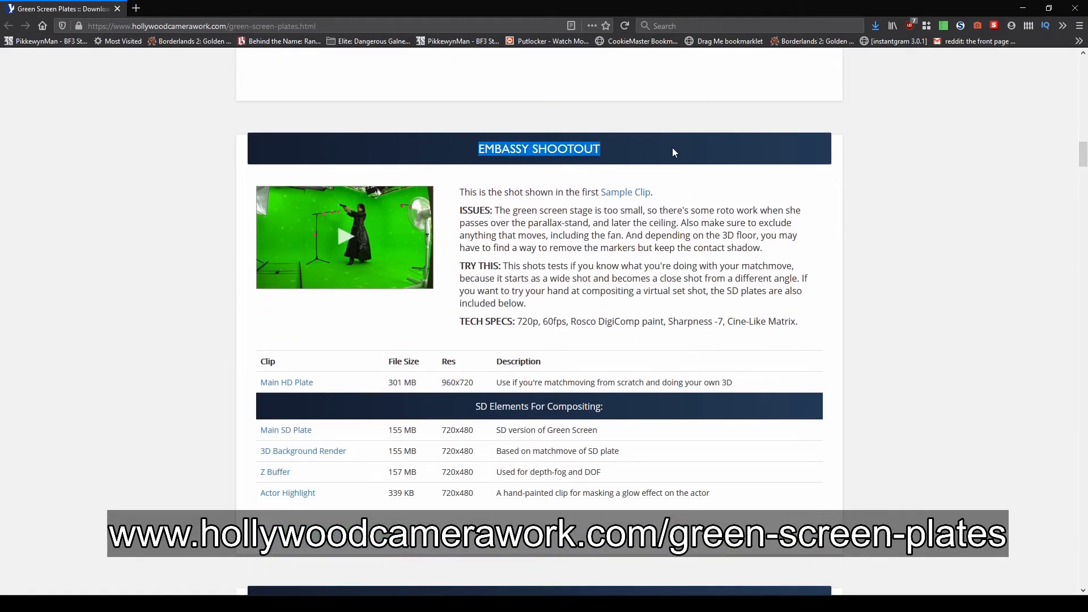
click(568, 265)
drag(185, 379, 737, 501)
drag(1083, 153, 1058, 345)
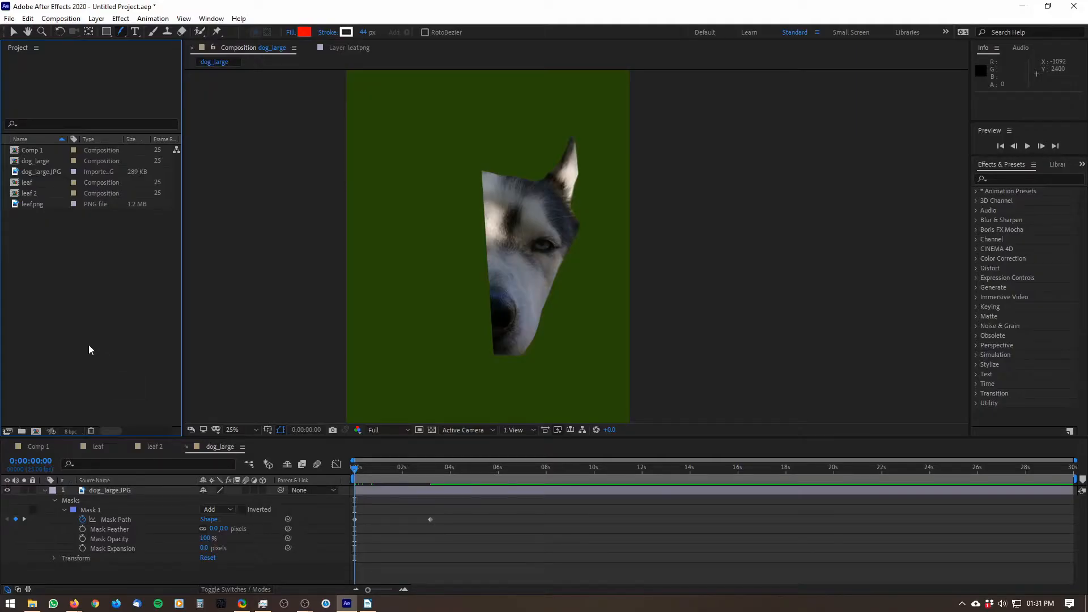
Switch to After Effects and import the hcw_embassy_shootout PNG sequence with its own composition.
double_click(93, 298)
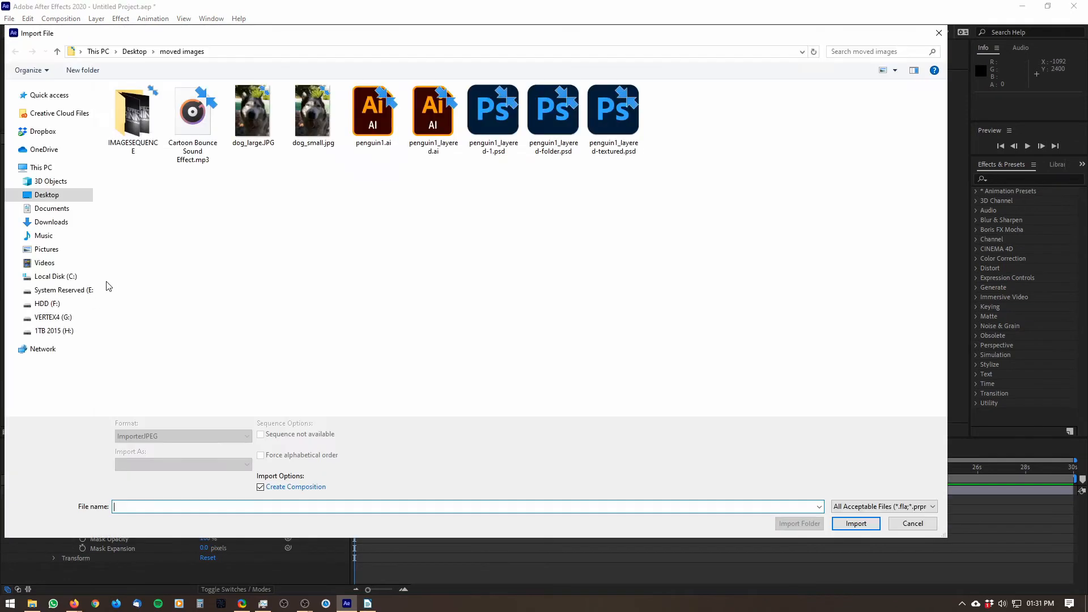
click(150, 125)
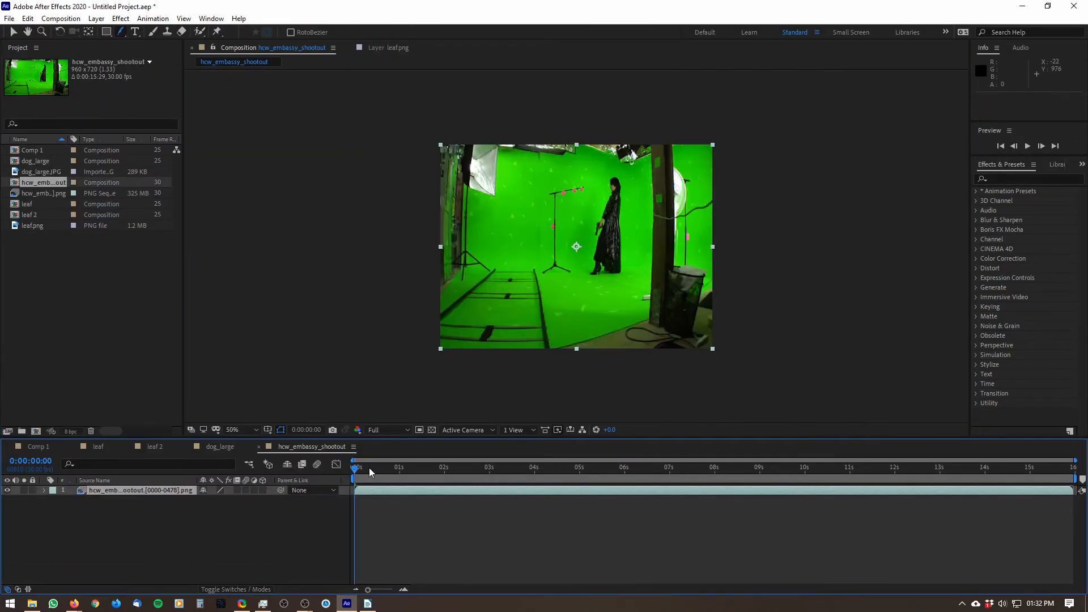
Scrub through the hcw_embassy_shootout footage to inspect the green screen, ending with the current time at 0:00:04:00.
drag(369, 467, 417, 469)
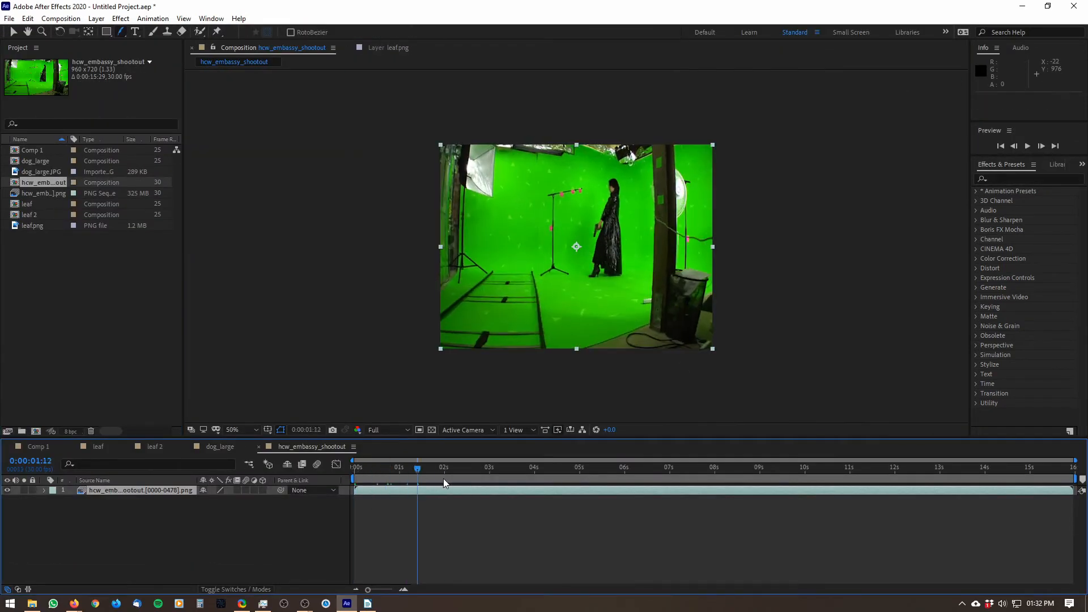
drag(709, 509, 356, 487)
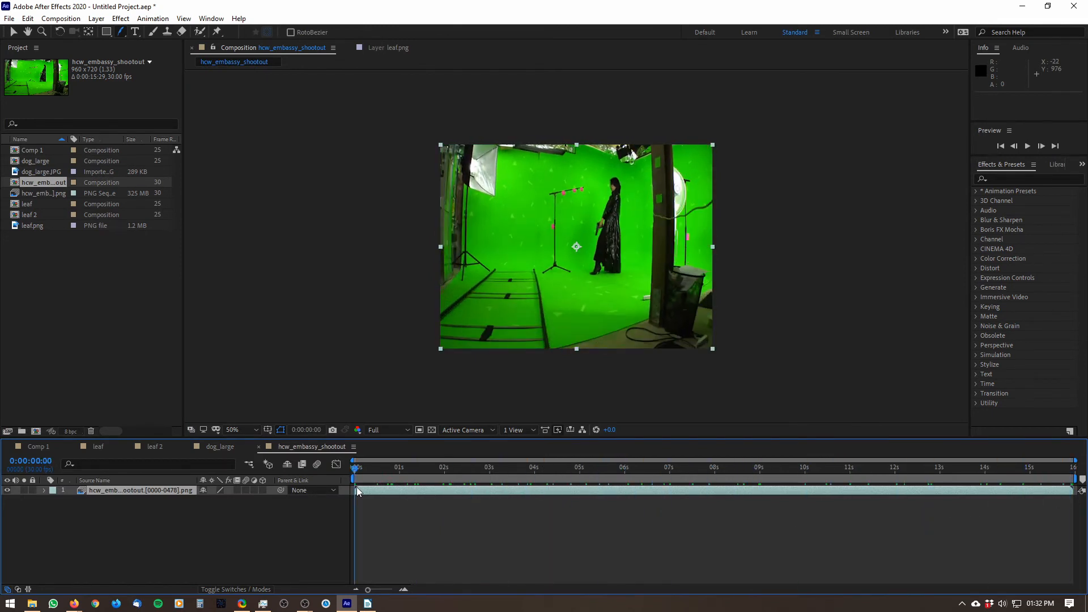
drag(491, 488, 267, 468)
click(175, 540)
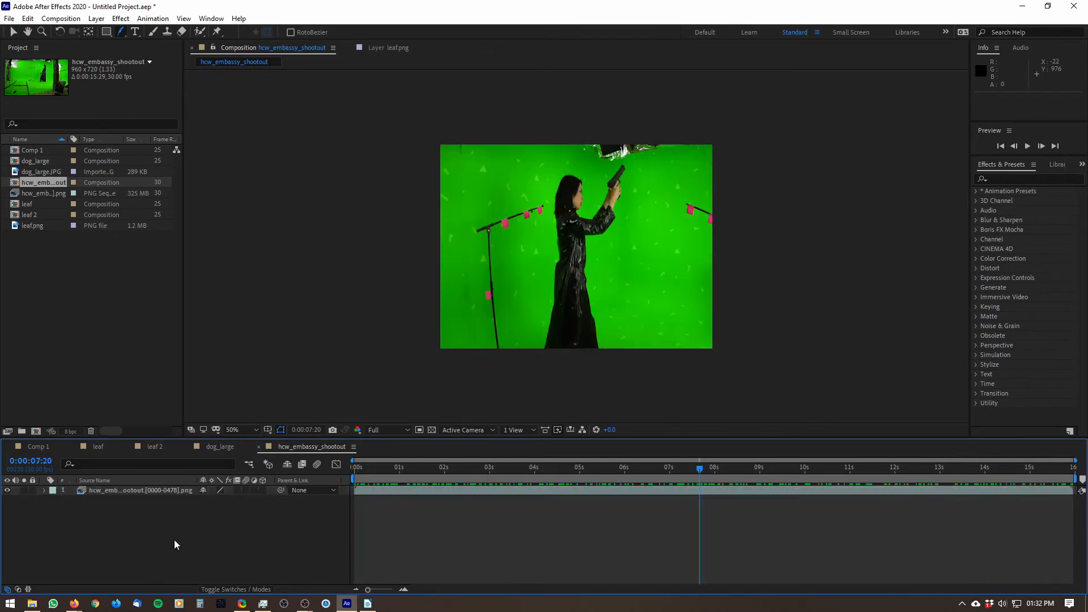
click(14, 32)
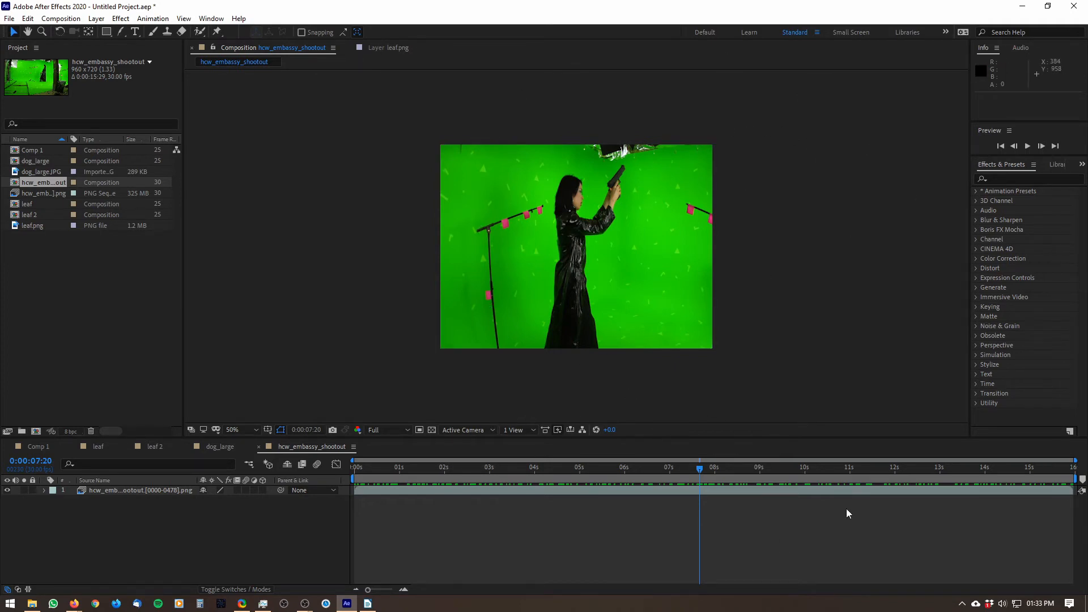
drag(698, 467, 671, 499)
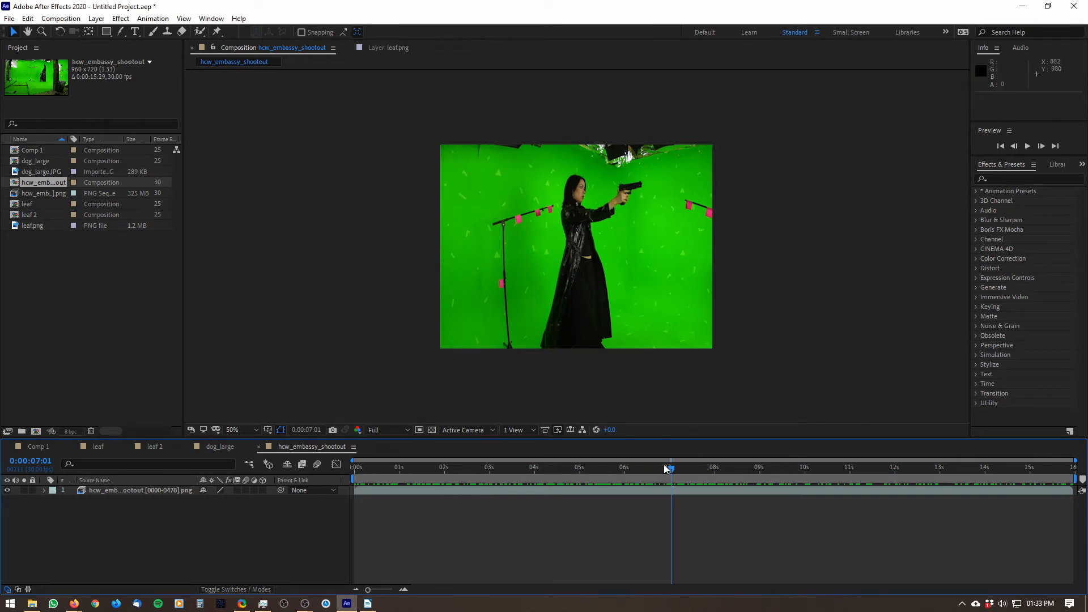
drag(666, 468, 632, 478)
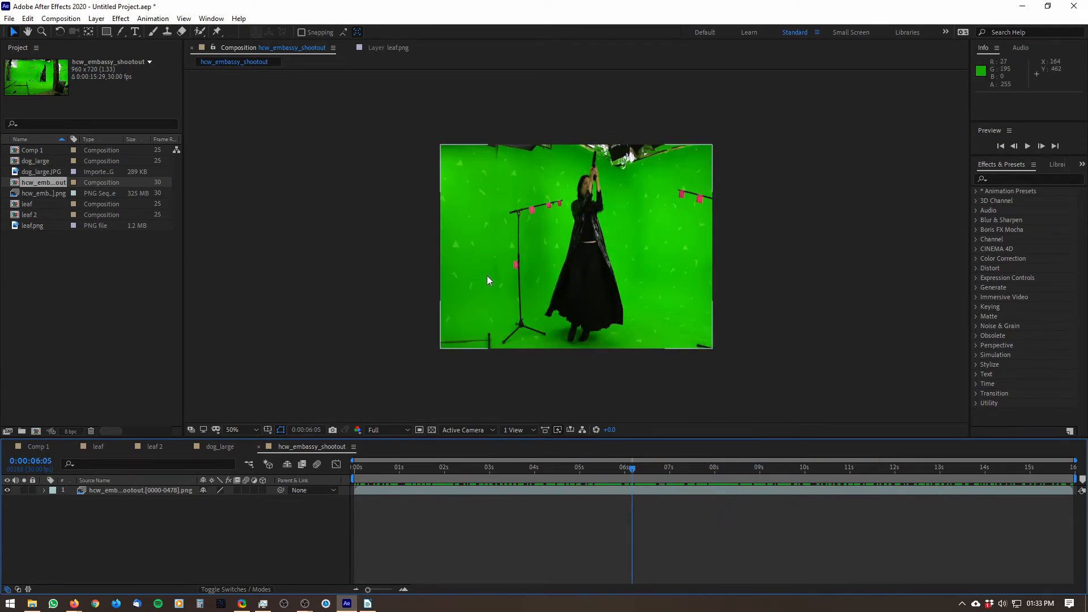
mouse_move(525, 467)
mouse_down()
mouse_move(372, 466)
mouse_move(601, 463)
mouse_move(768, 489)
mouse_move(535, 466)
mouse_up()
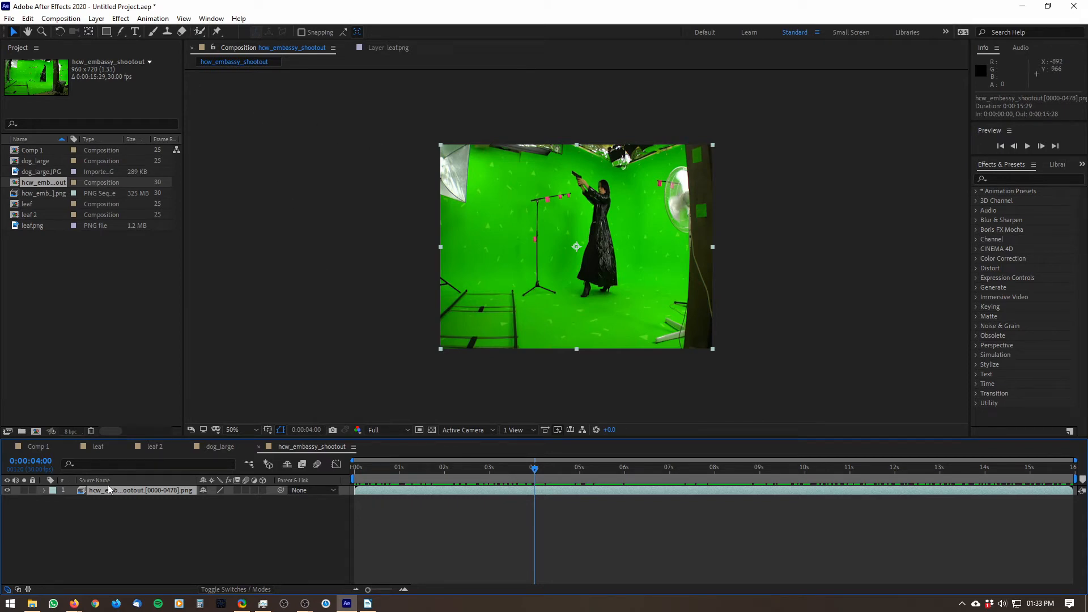
Set the composition viewer's magnification to Fit with the footage layer deselected.
click(130, 523)
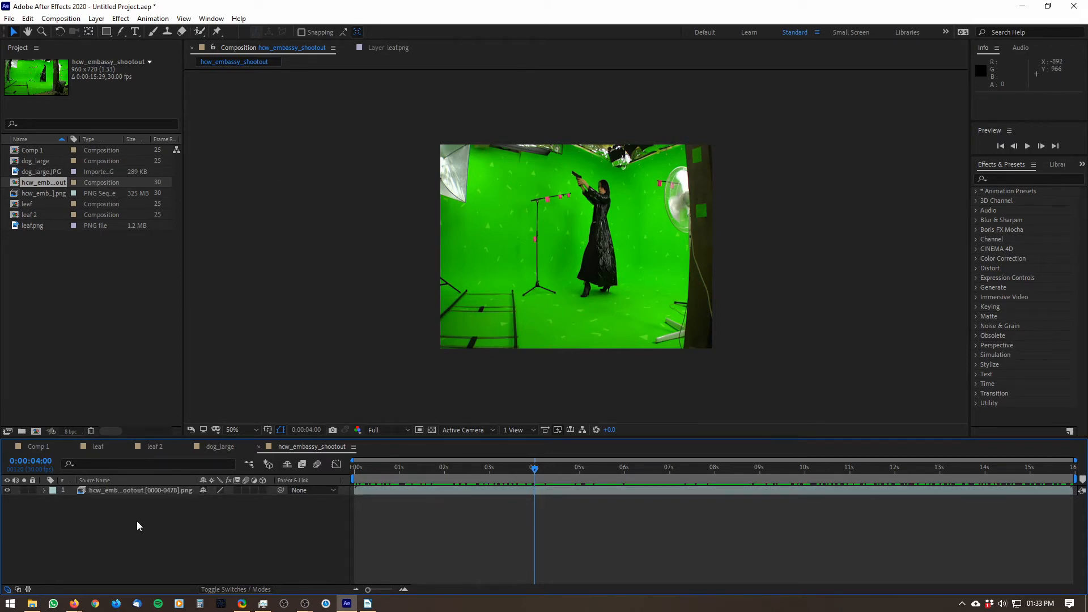
click(250, 375)
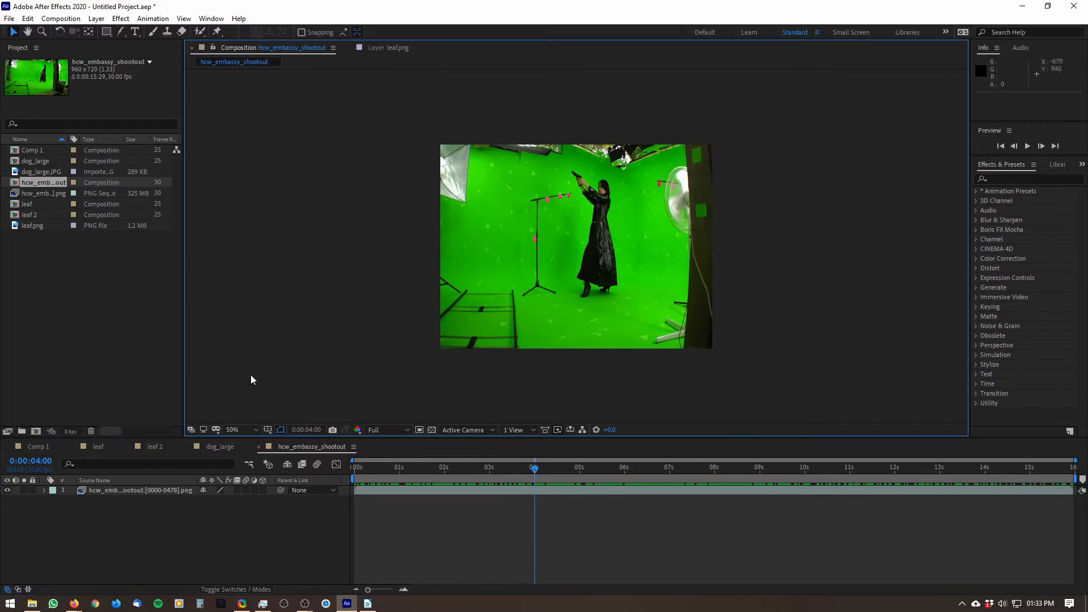
click(255, 429)
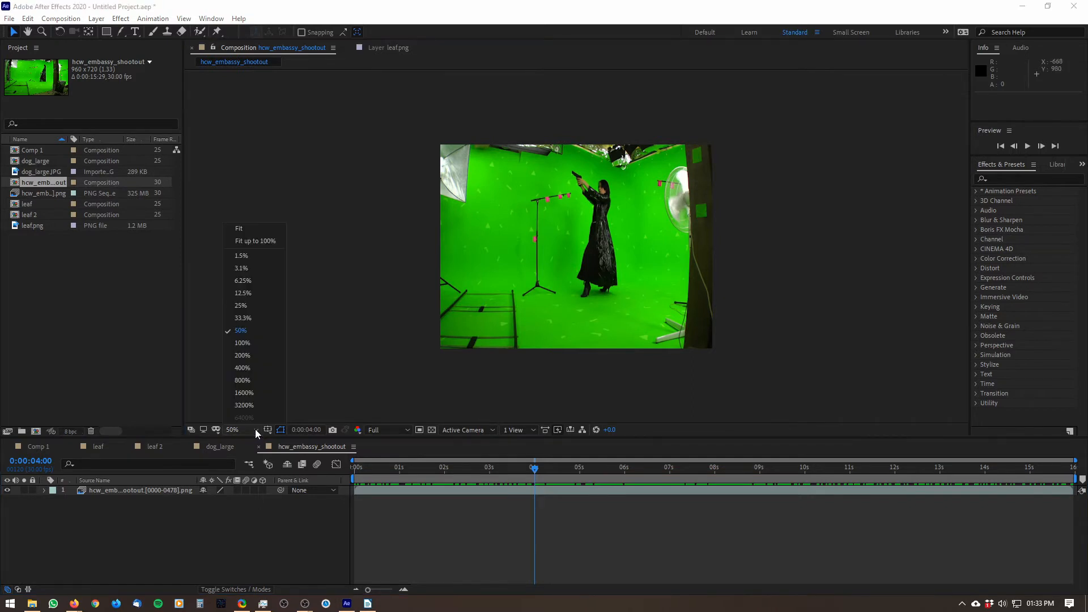
click(246, 227)
click(148, 509)
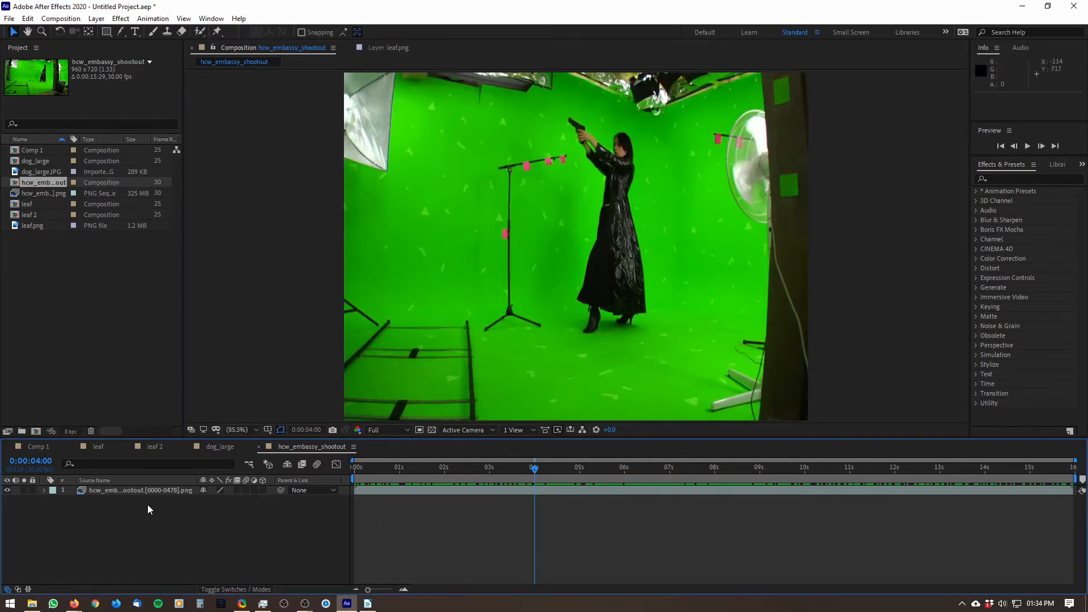
Apply the Keylight (1.2) keying effect to the hcw_embassy_shootout footage layer.
click(138, 491)
click(137, 490)
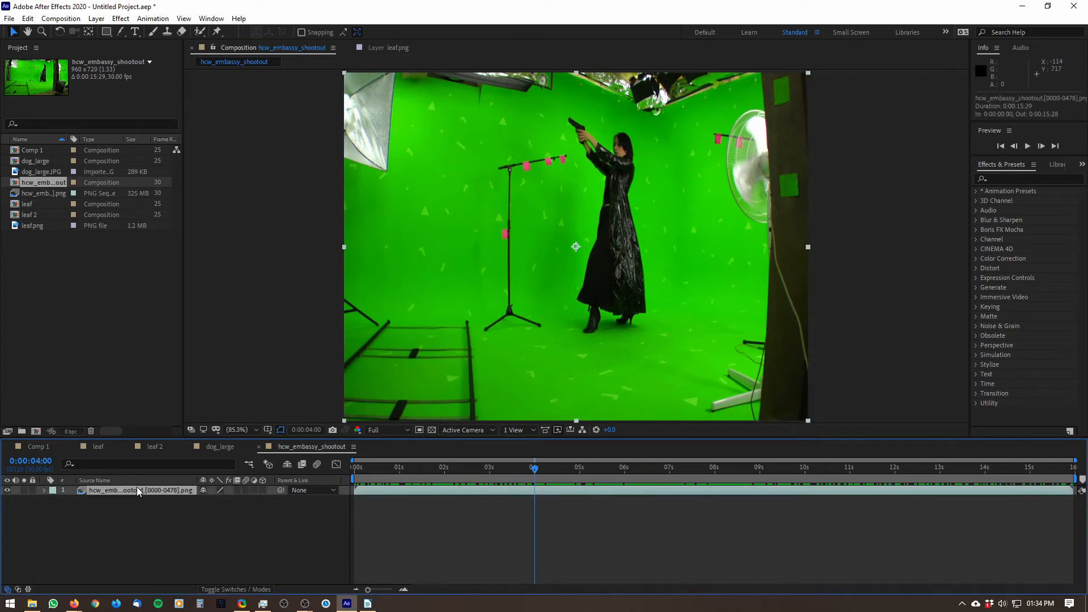
click(120, 20)
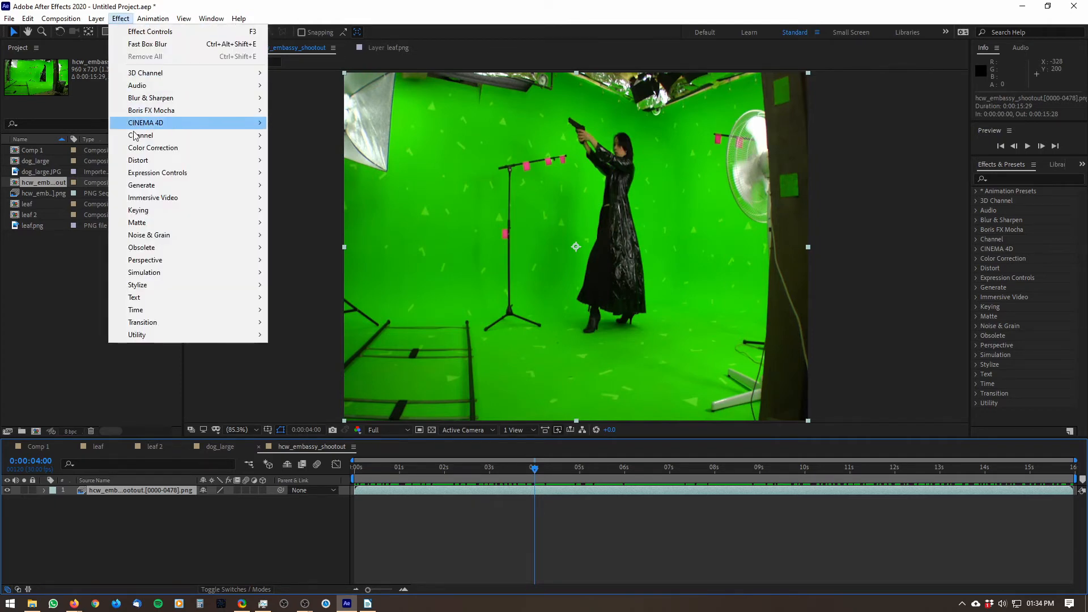
mouse_move(138, 213)
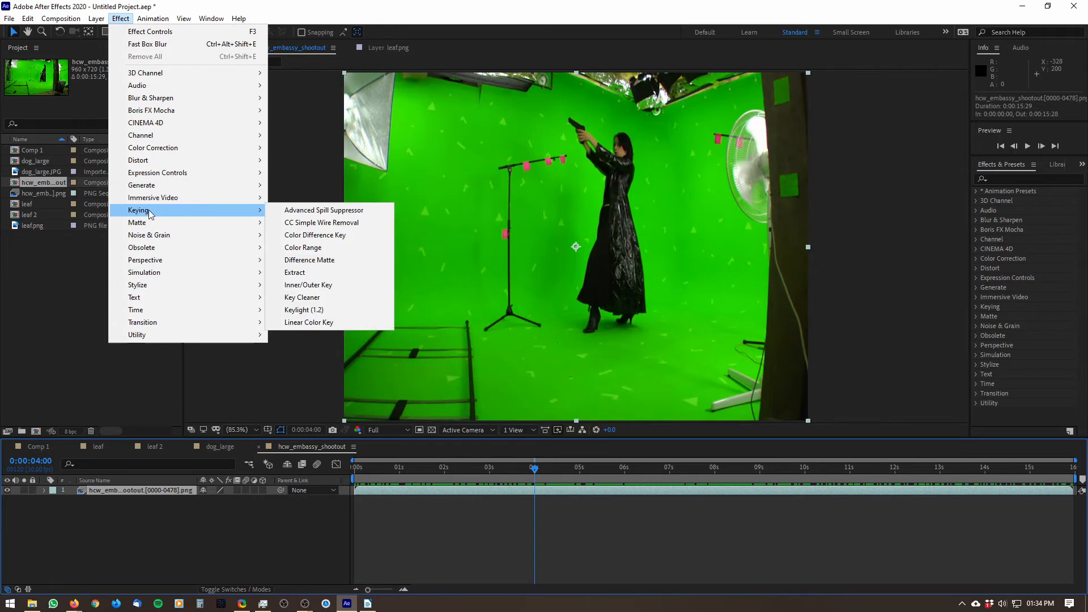
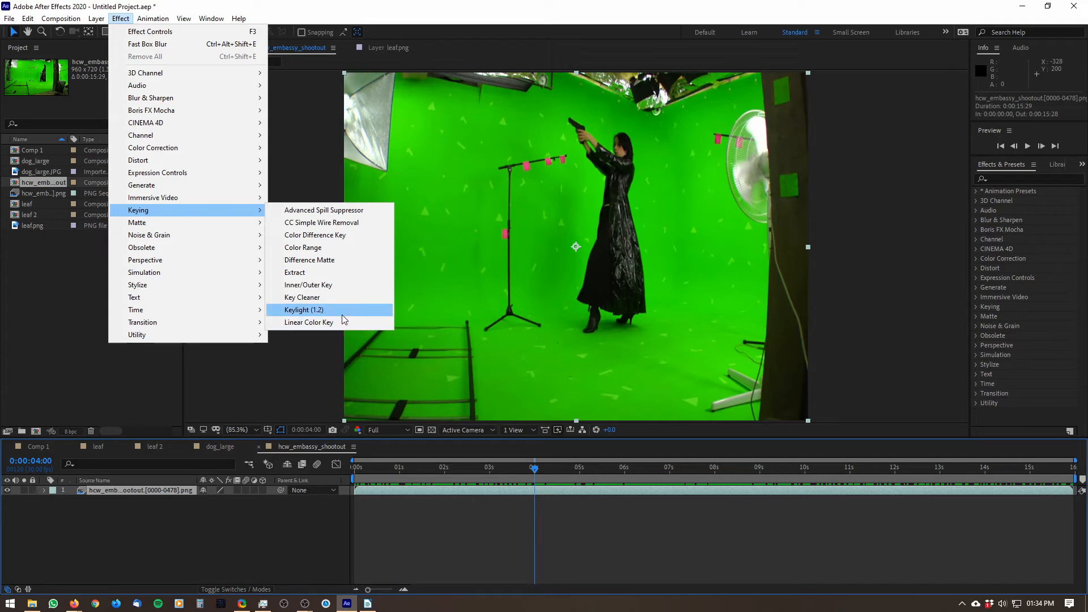
click(302, 311)
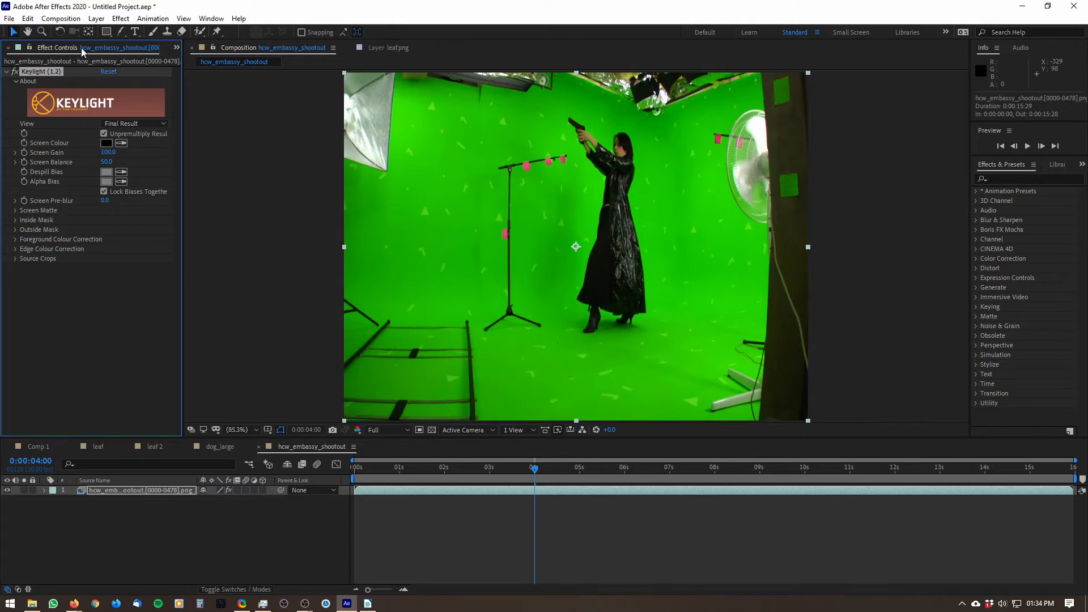
Alternate between viewing the project items and the footage layer's Keylight settings, ending on the Keylight settings.
key(ctrl+0)
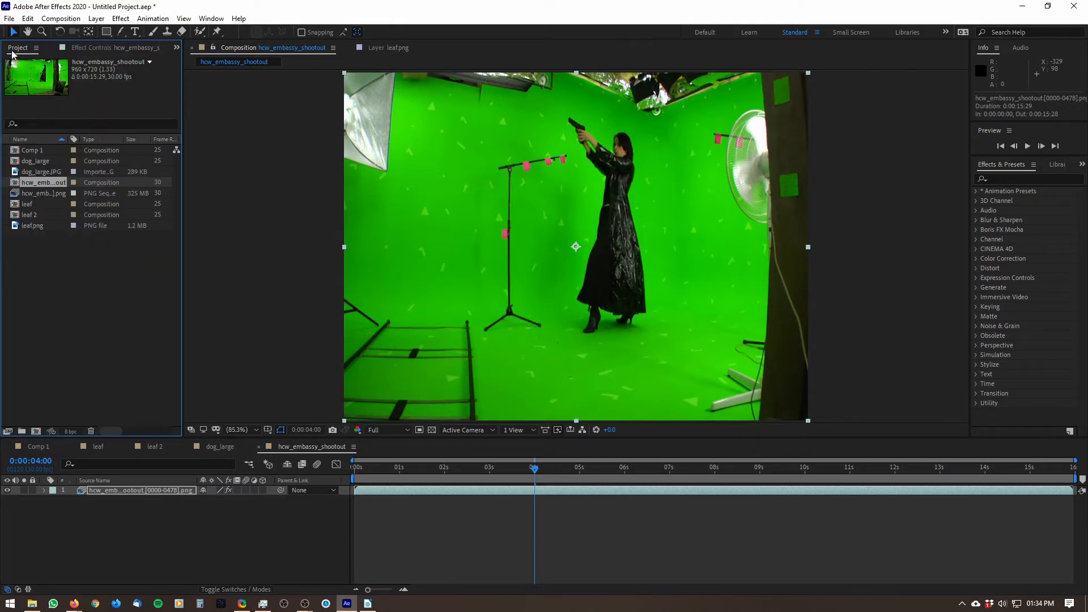
key(F3)
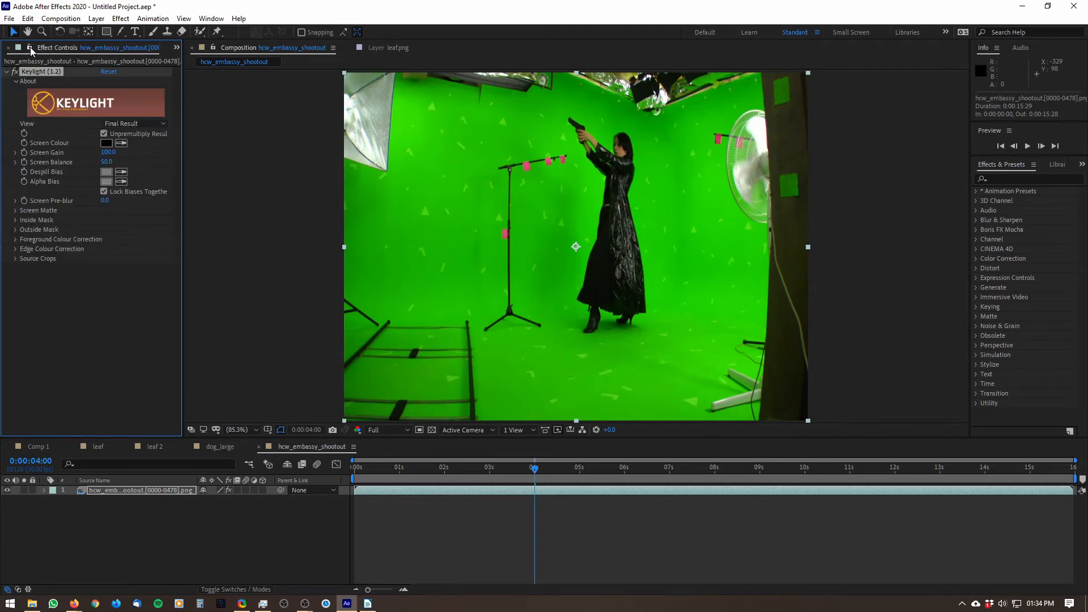
key(ctrl+0)
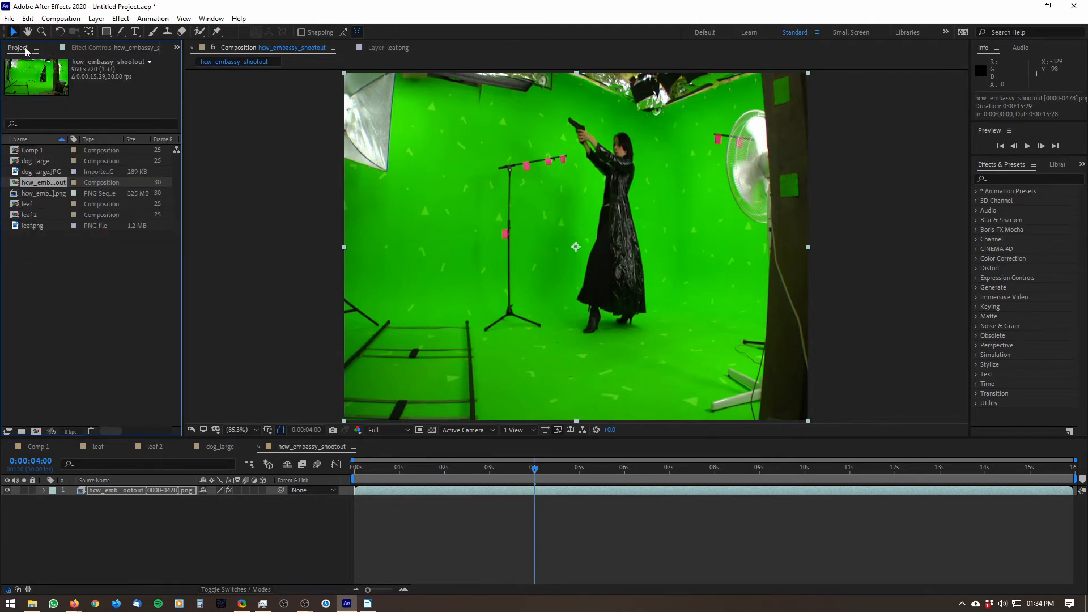
click(78, 49)
key(ctrl+0)
click(97, 47)
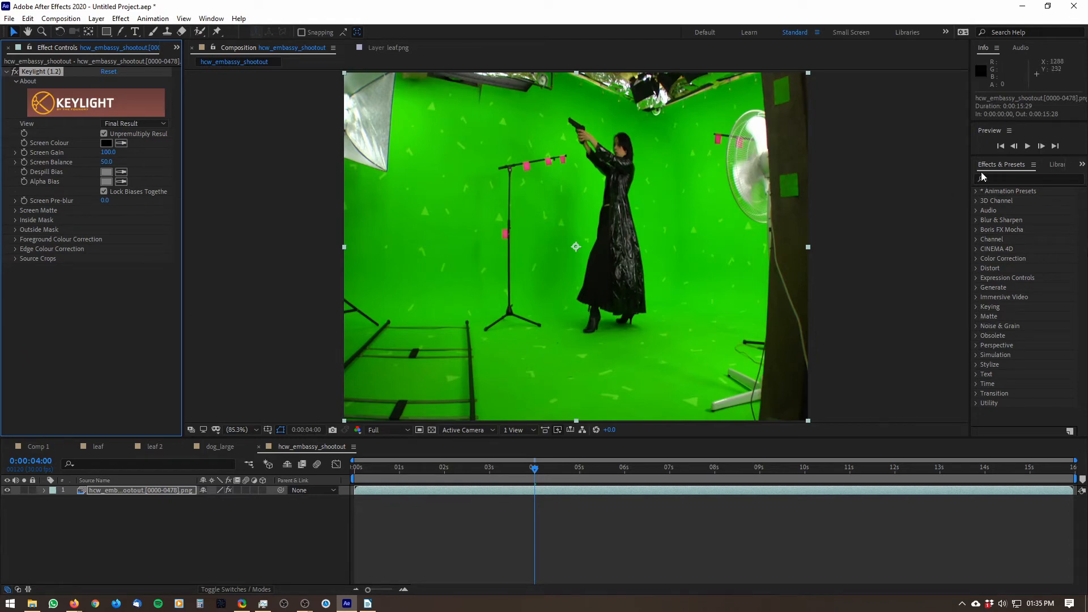
Search the effects for "key" and apply Keylight (1.2) twice more to the footage layer.
click(119, 493)
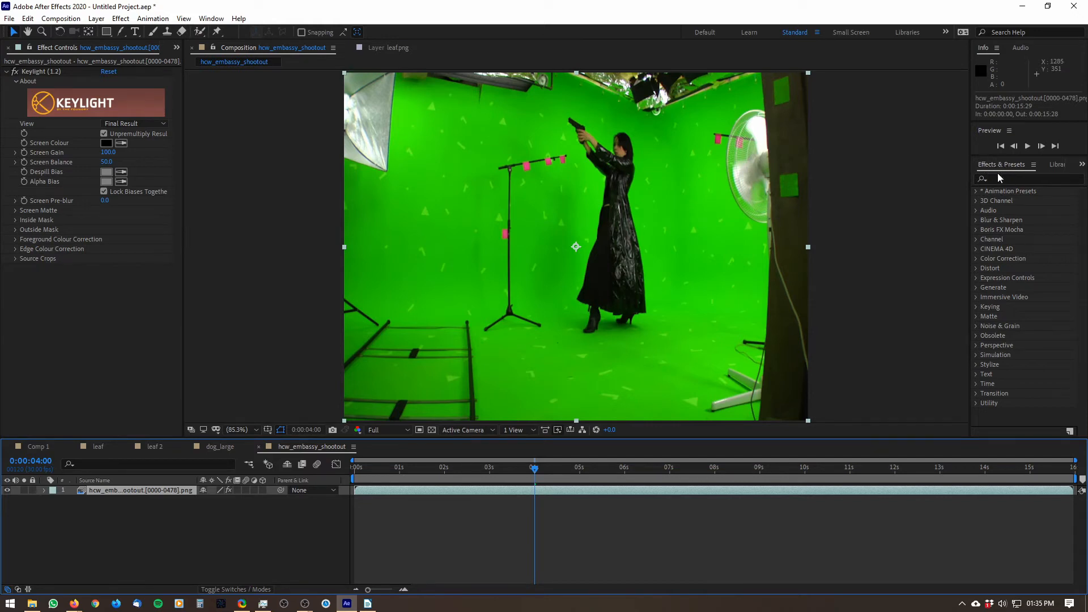
click(1023, 179)
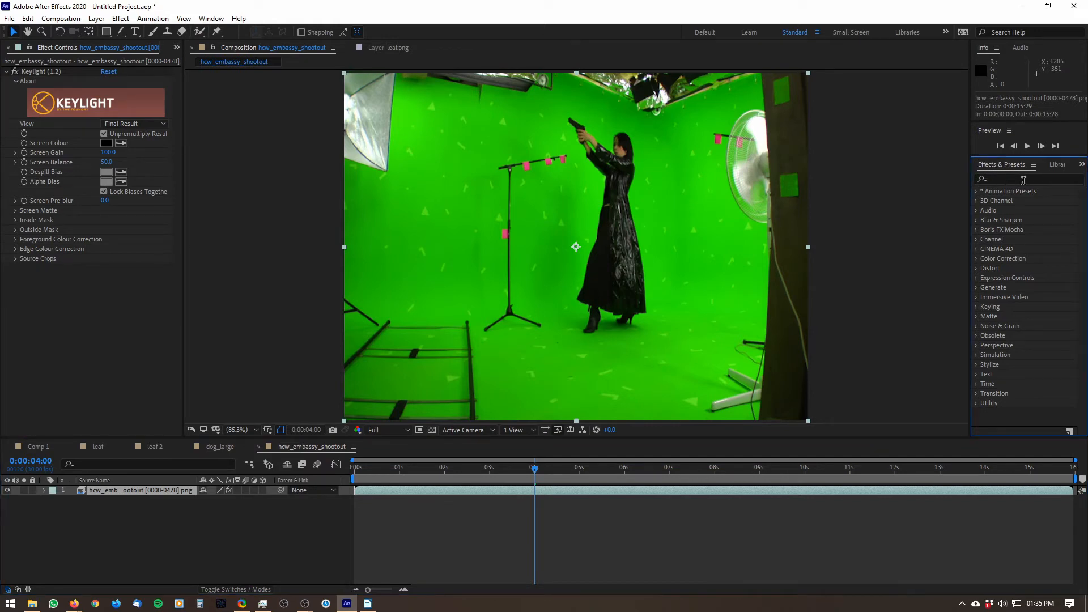
text(key)
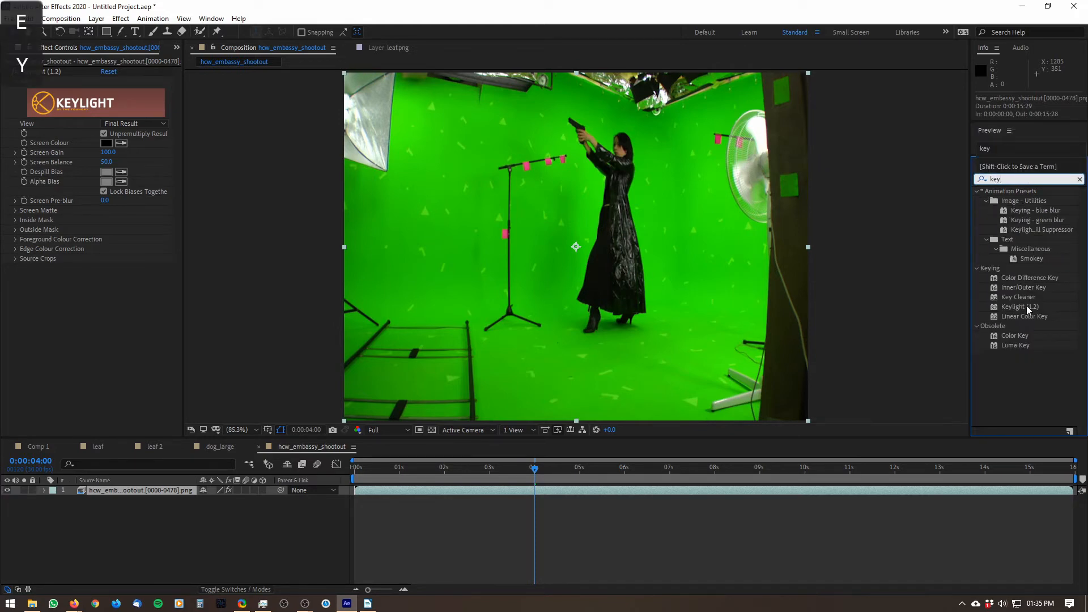
click(1030, 306)
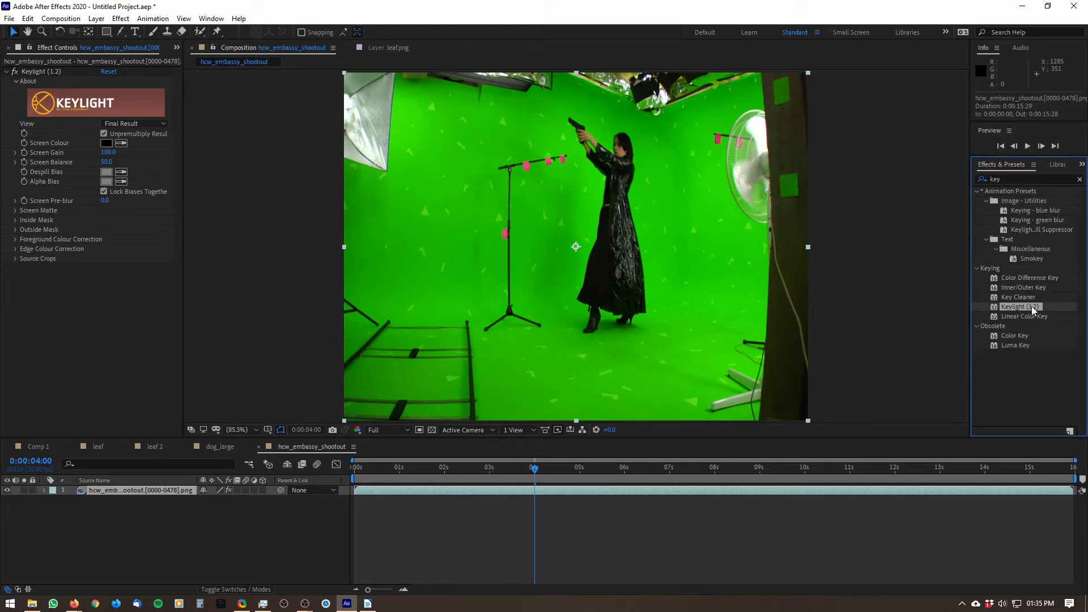
double_click(1031, 305)
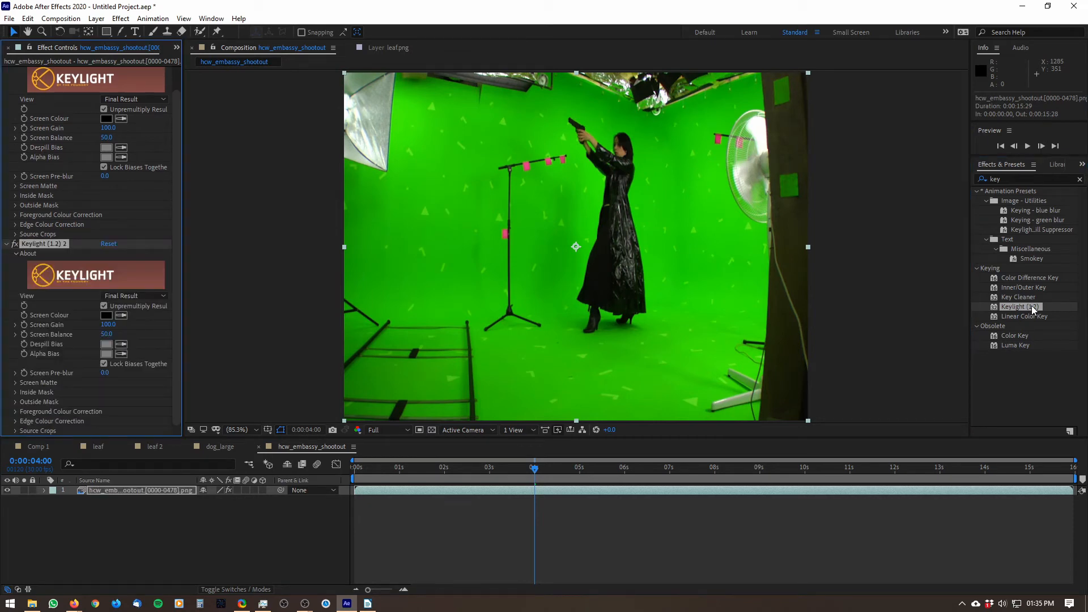
drag(1032, 305, 173, 491)
Review the stacked Keylight effects on the footage layer and delete the second one, Keylight (1.2) 2.
scroll(94, 214, down, 1)
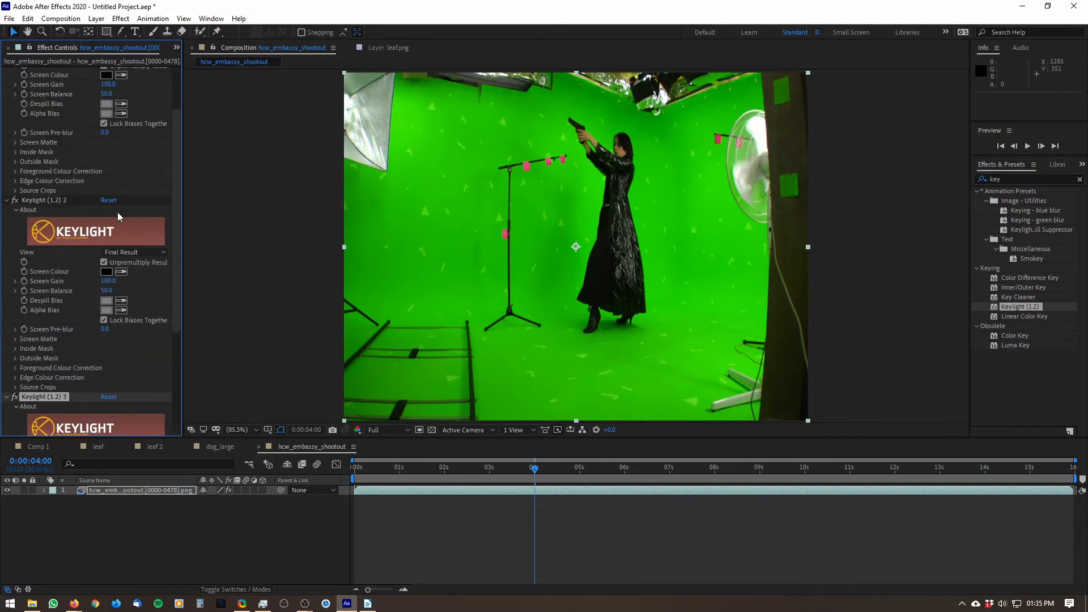
scroll(118, 212, up, 5)
scroll(34, 374, down, 5)
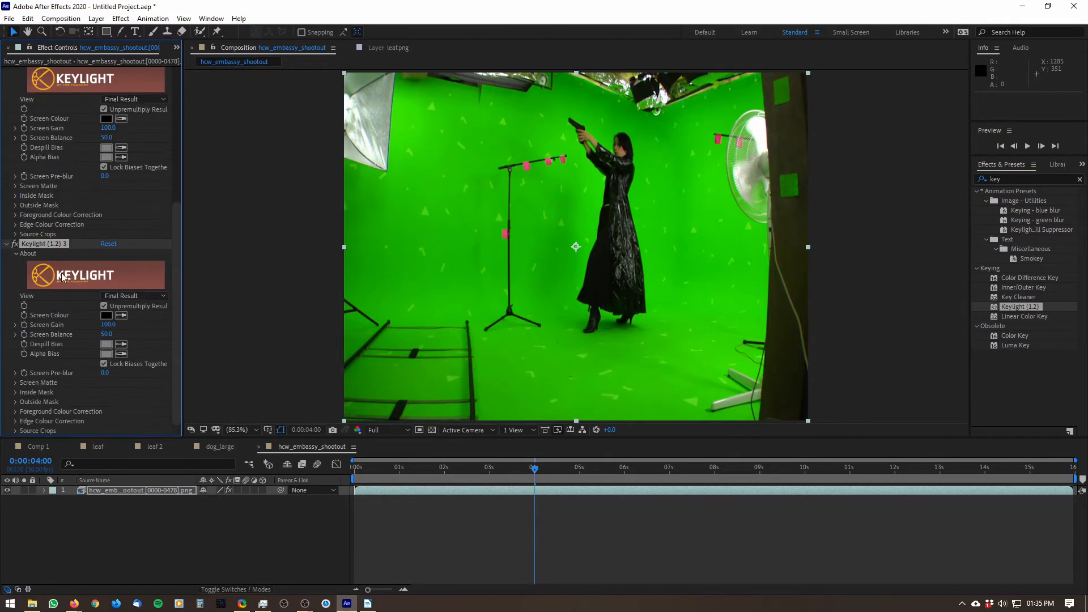
scroll(63, 277, up, 5)
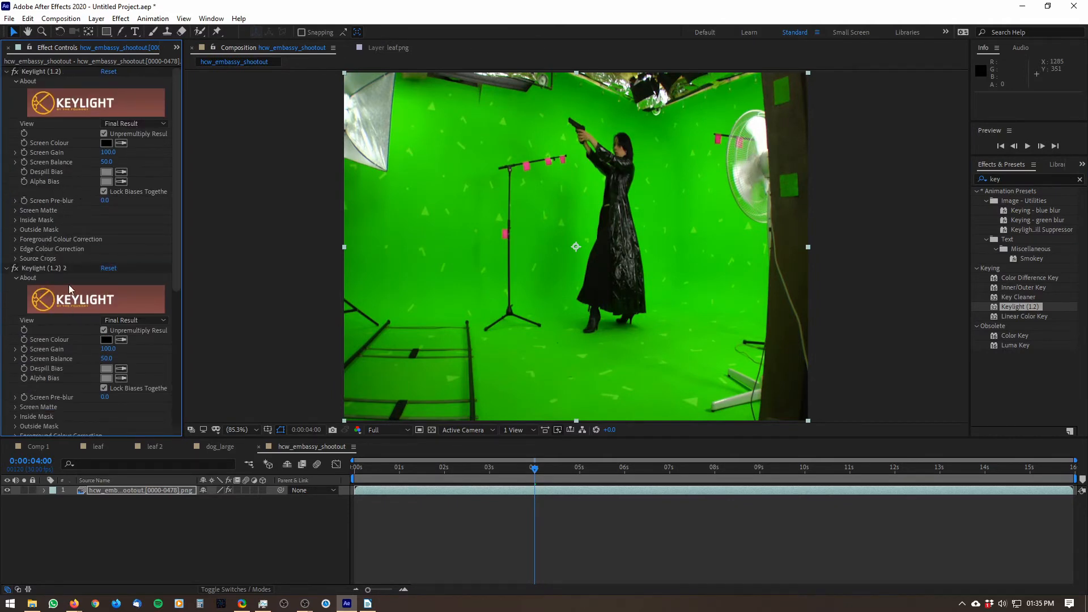
click(55, 269)
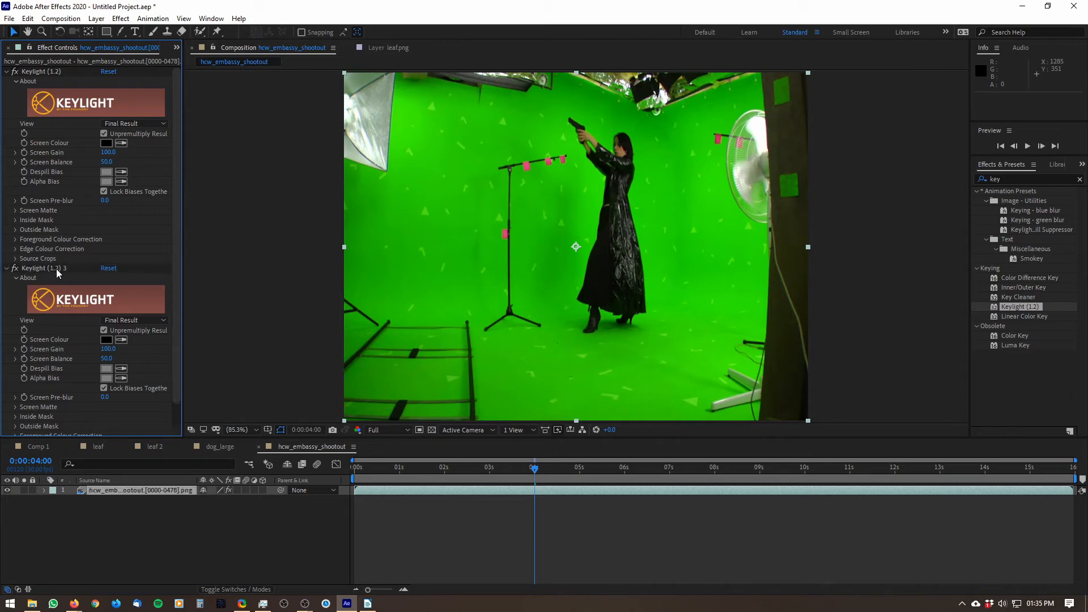
Delete the remaining duplicate effect, Keylight (1.2) 3, from the footage layer.
key(Delete)
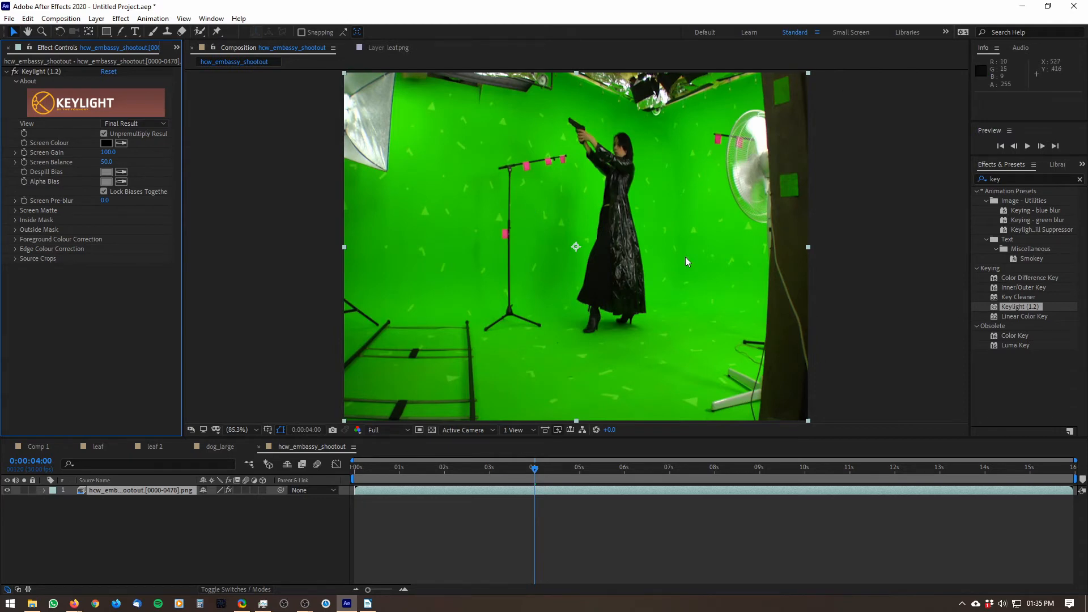
Examine the unkeyed green screen footage closely, including the actress, tracking markers, fan, lights and floor equipment.
drag(685, 106, 644, 137)
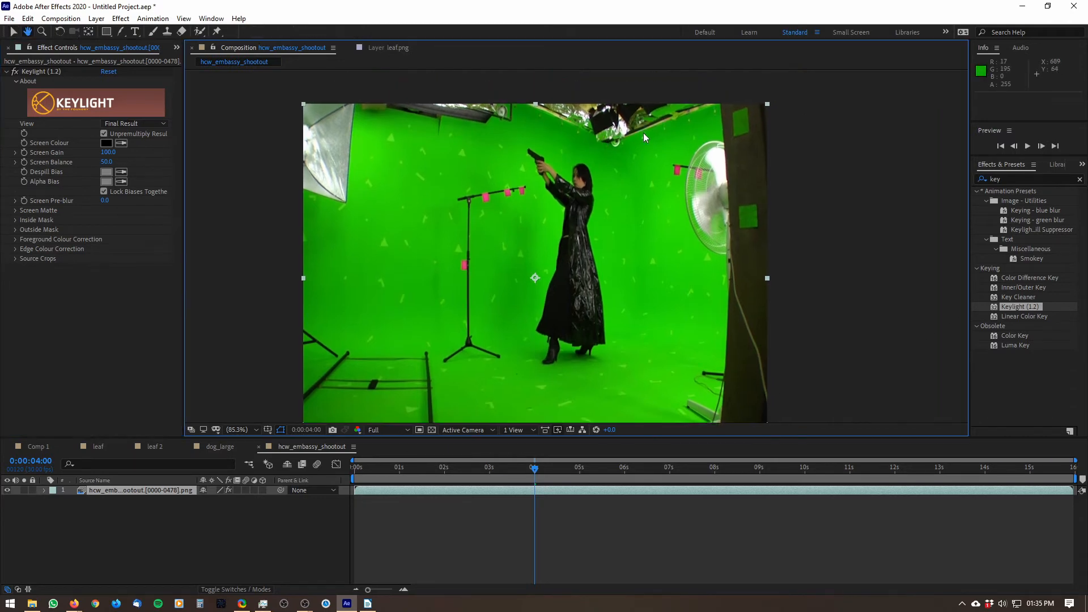
scroll(643, 135, up, 1)
drag(662, 245, 549, 217)
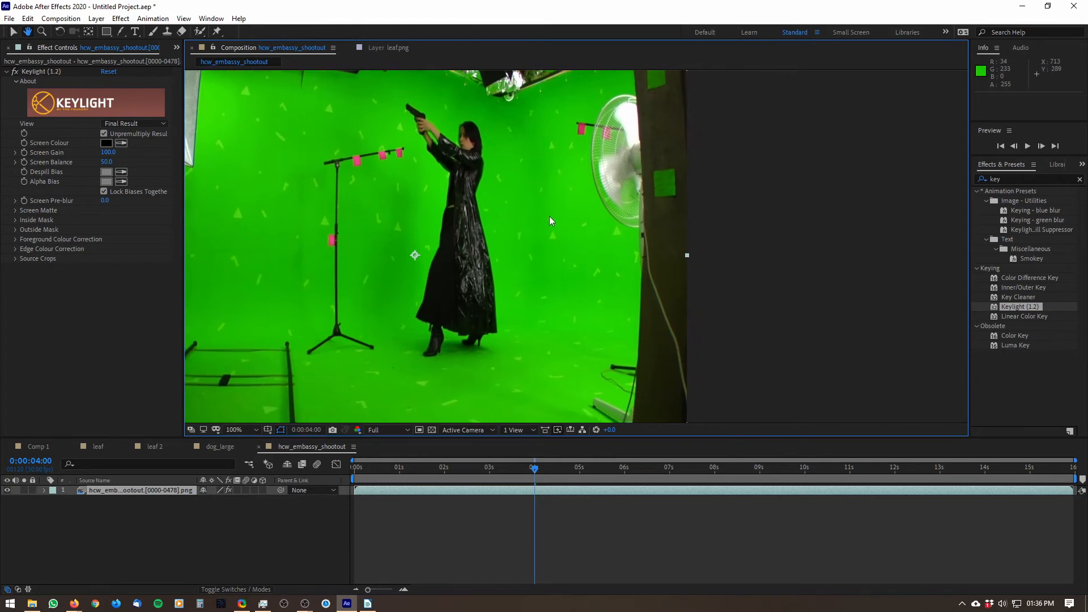
scroll(566, 207, up, 3)
scroll(582, 168, down, 2)
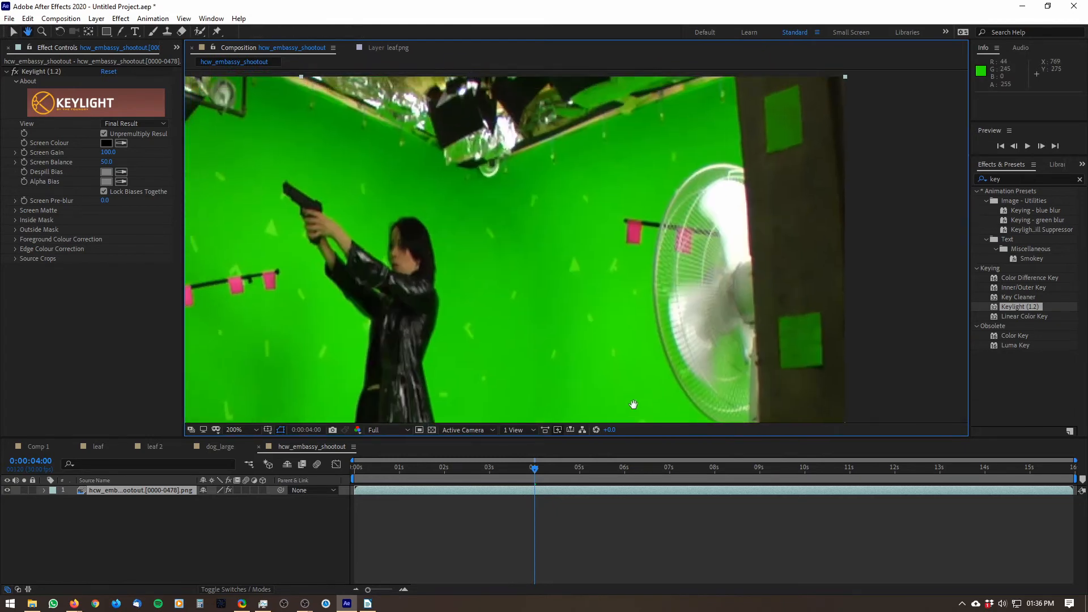
scroll(408, 148, down, 3)
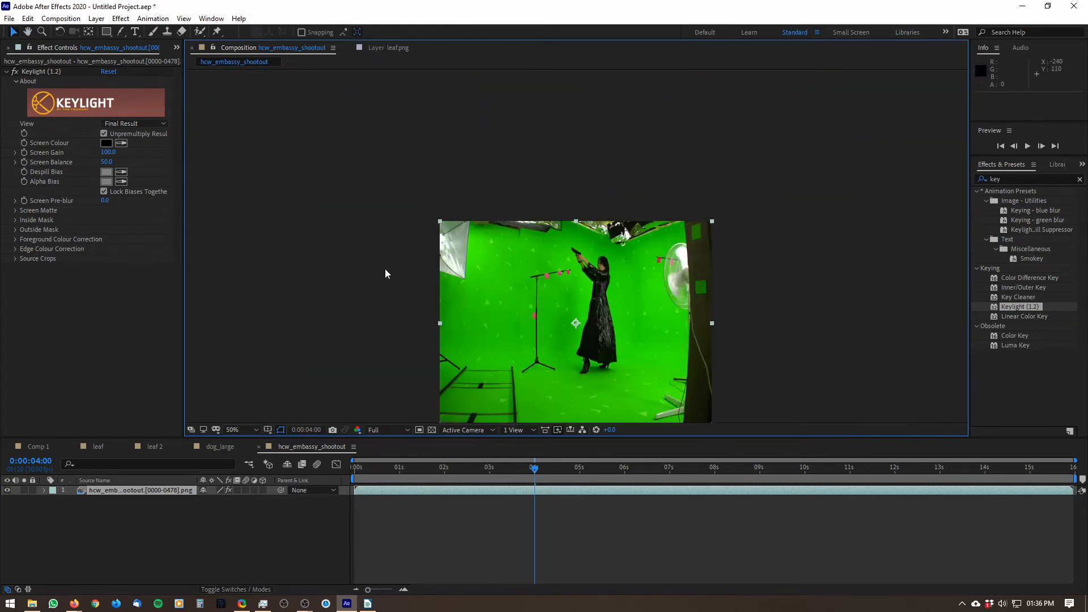
scroll(385, 269, up, 2)
drag(352, 227, 416, 291)
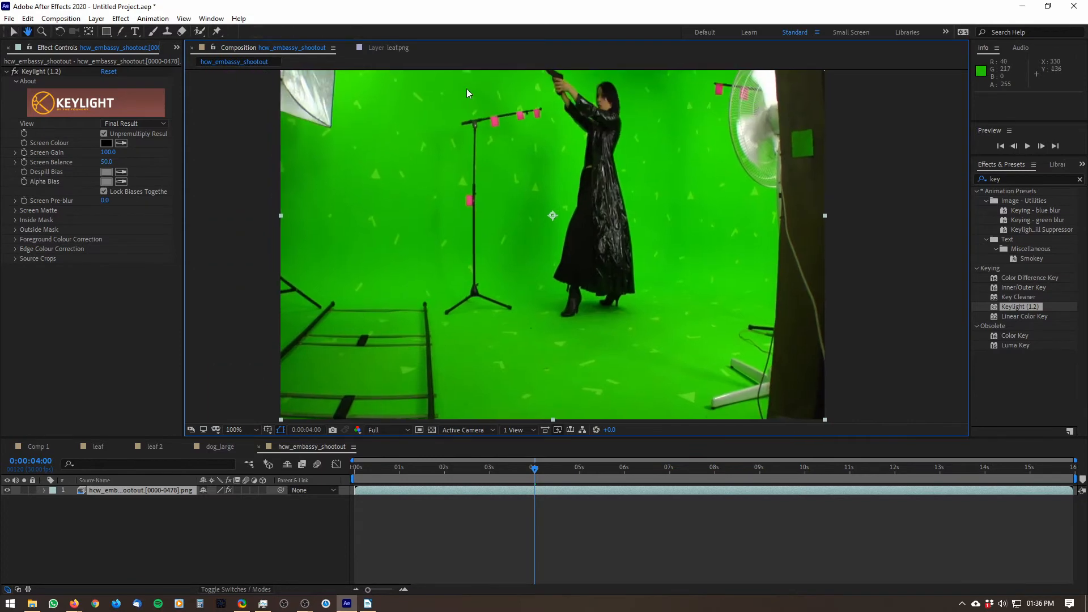
scroll(672, 178, down, 2)
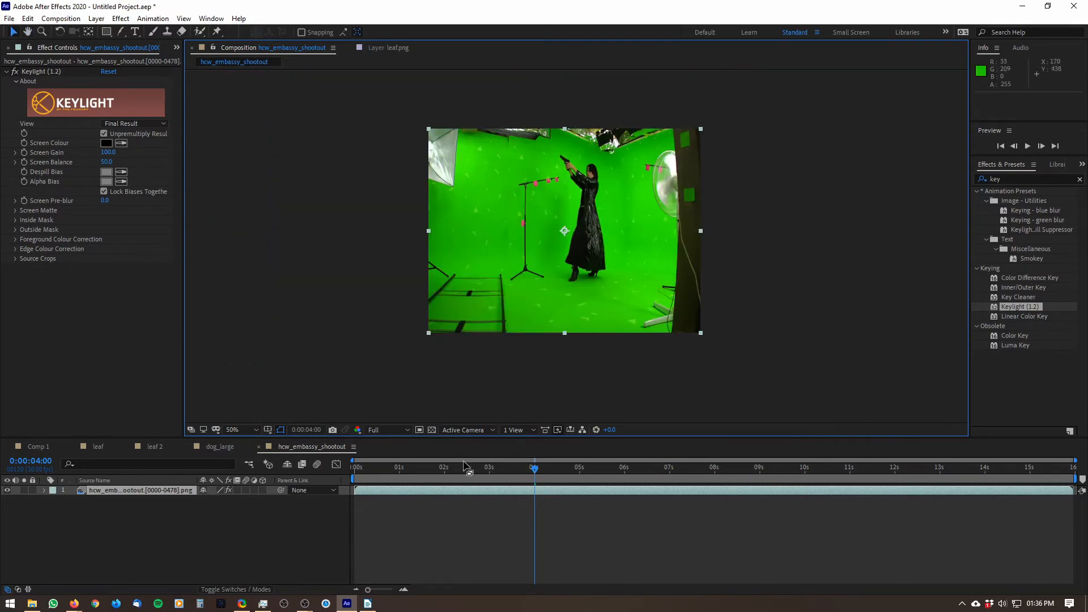
scroll(575, 203, up, 2)
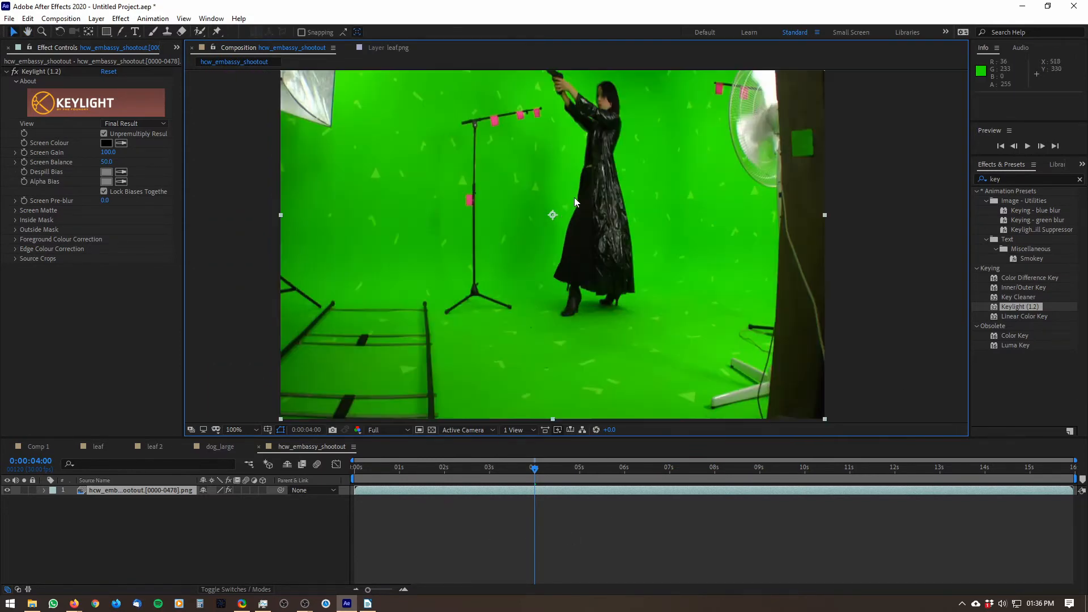
scroll(535, 219, down, 2)
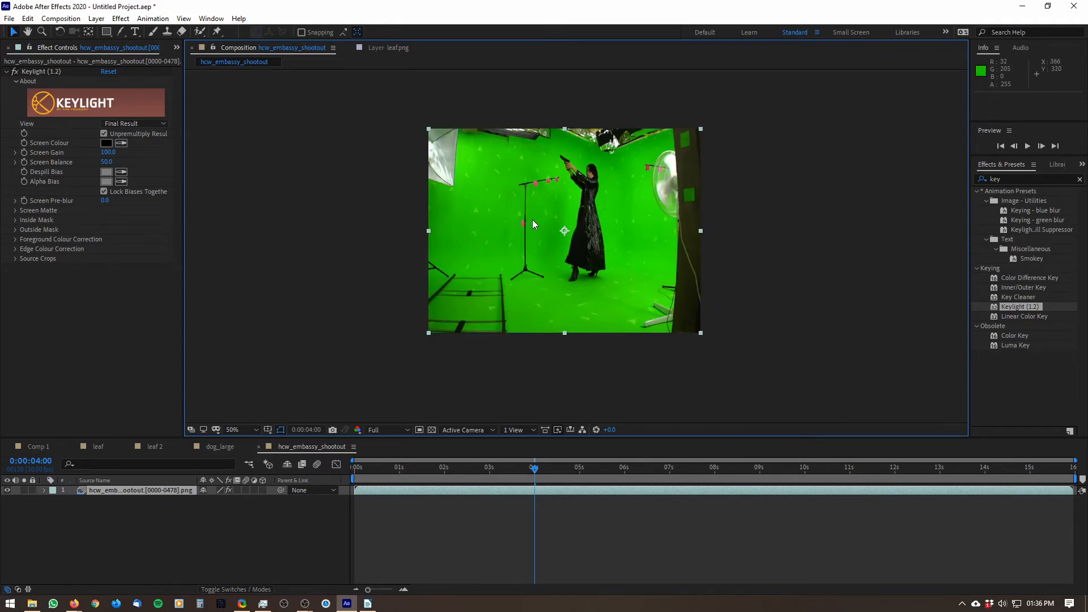
scroll(533, 219, up, 2)
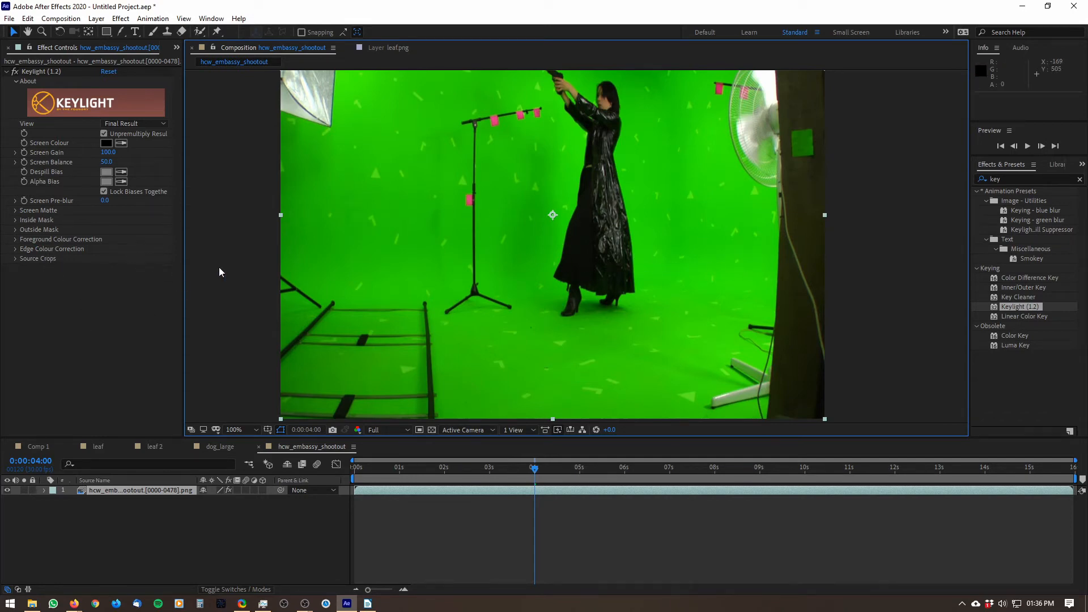
Set the Keylight Screen Colour by sampling the green backdrop beside the marker stand.
click(39, 143)
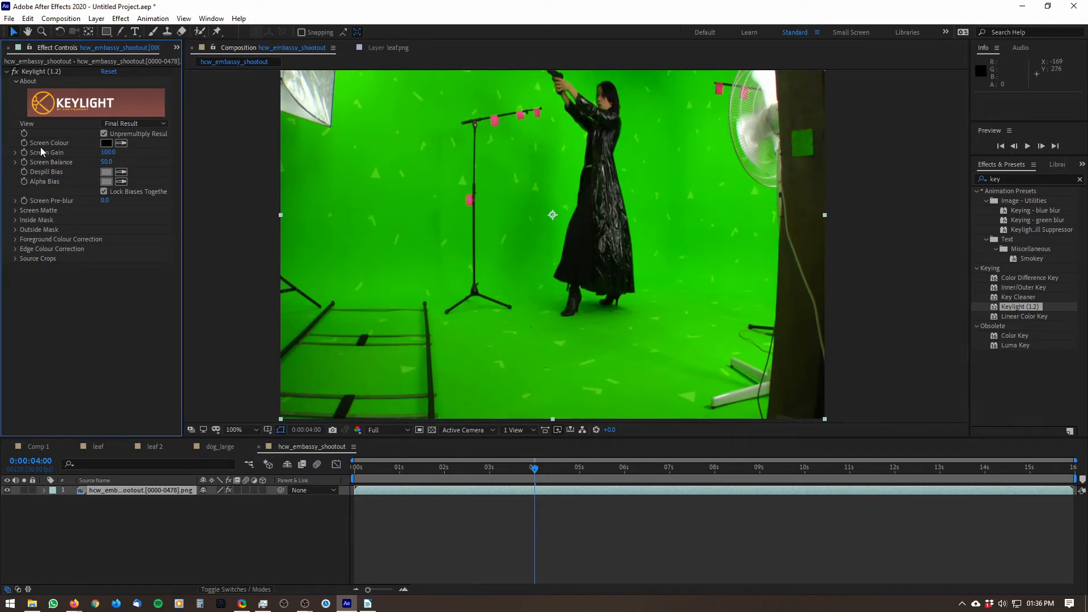
click(121, 144)
click(415, 195)
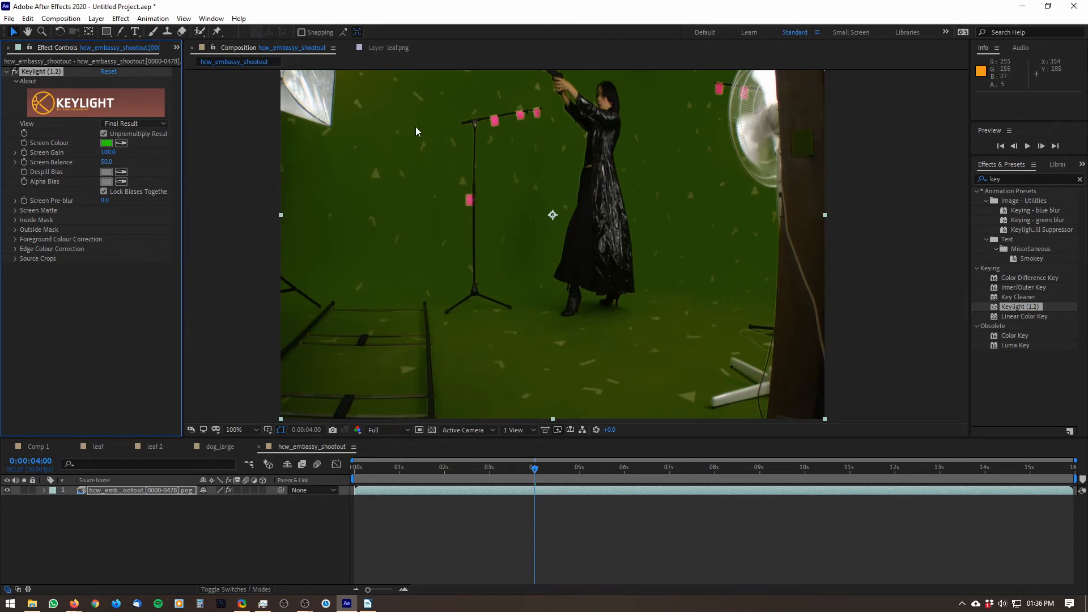
Check the keyed footage against the transparency grid, and return to the solid composition background.
click(431, 429)
key(comma)
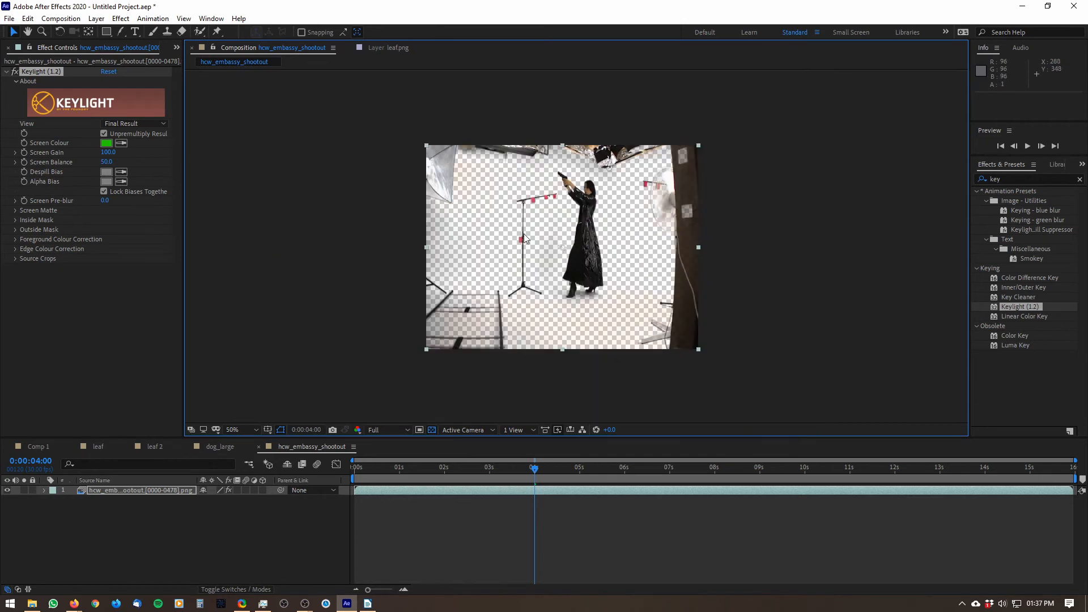
click(421, 422)
click(433, 430)
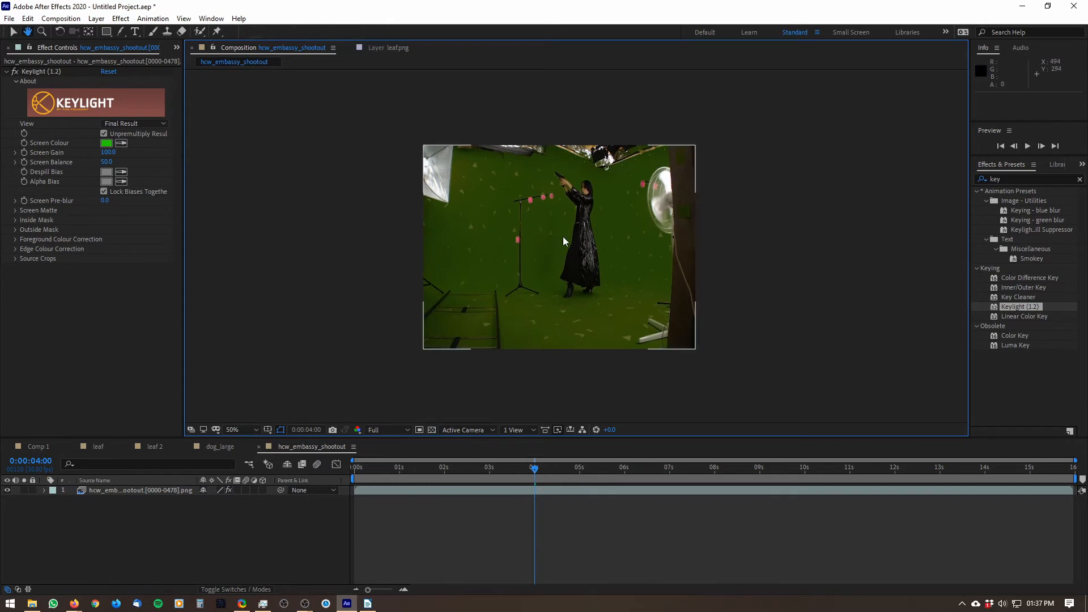
key(period)
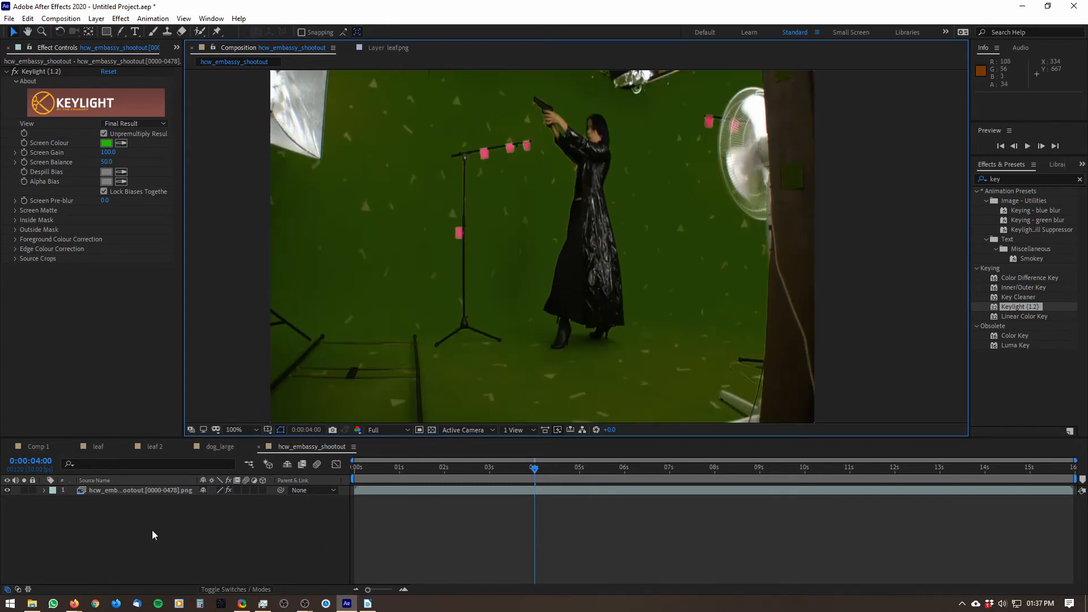
Change the composition's background colour to magenta, FF00CC, in the composition settings.
key(ctrl+shift+b)
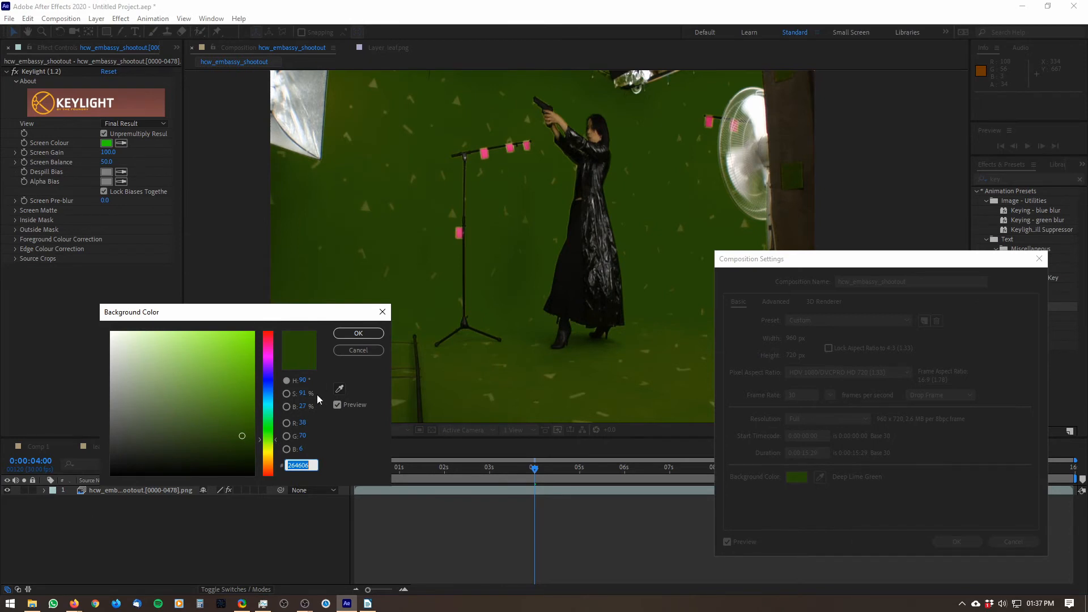
drag(269, 356, 274, 350)
click(253, 332)
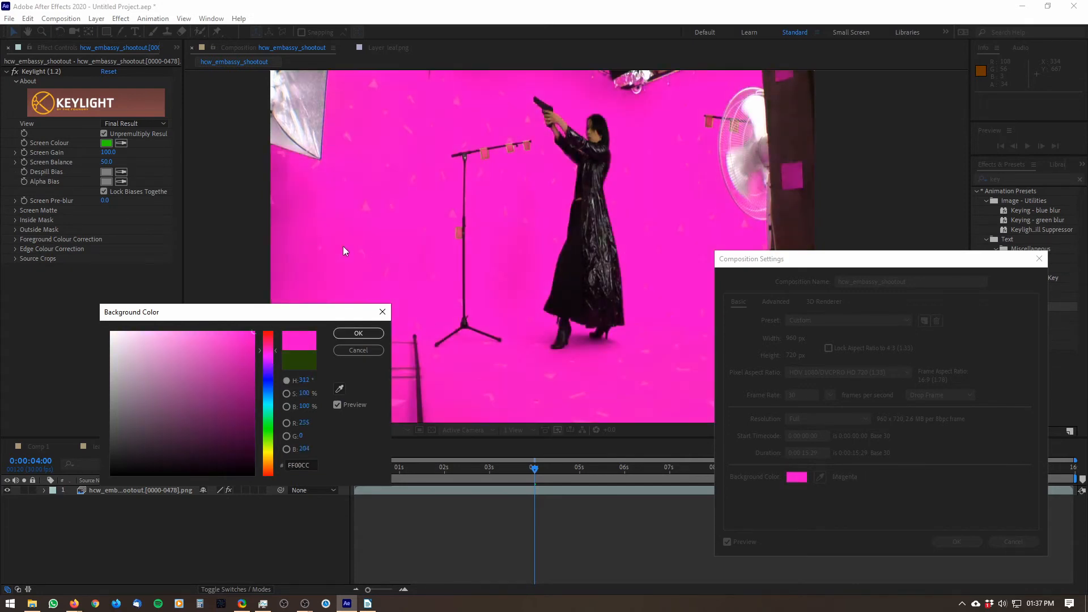
key(Return)
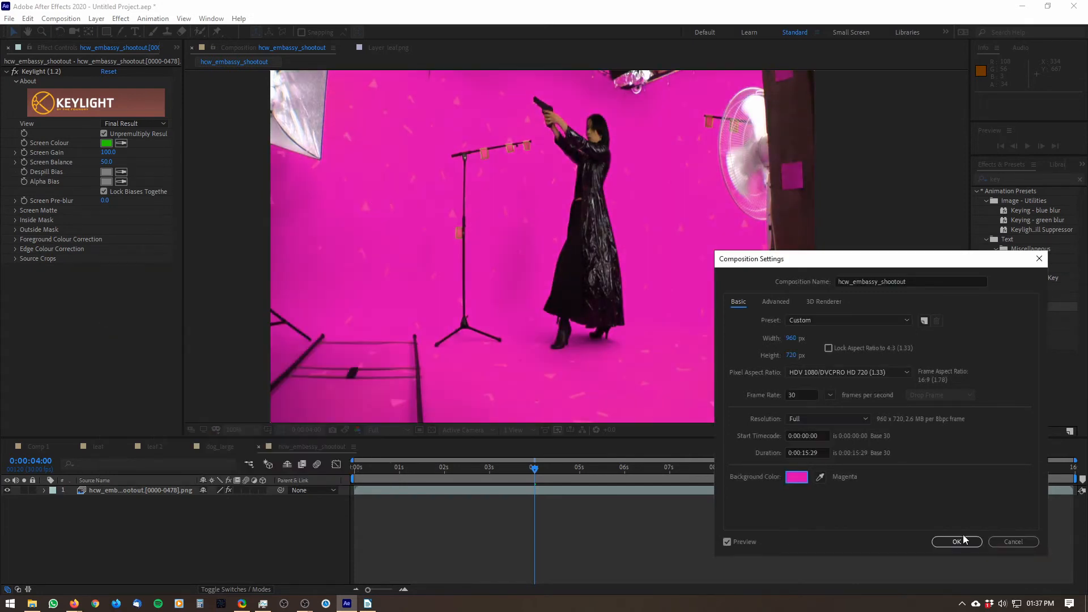
click(955, 540)
Inspect the keyed footage against the magenta background for leftover backdrop markers and uneven areas around the stand and actress.
mouse_move(656, 178)
mouse_down()
mouse_move(647, 263)
mouse_move(647, 186)
mouse_up()
drag(459, 139, 475, 261)
drag(513, 223, 524, 262)
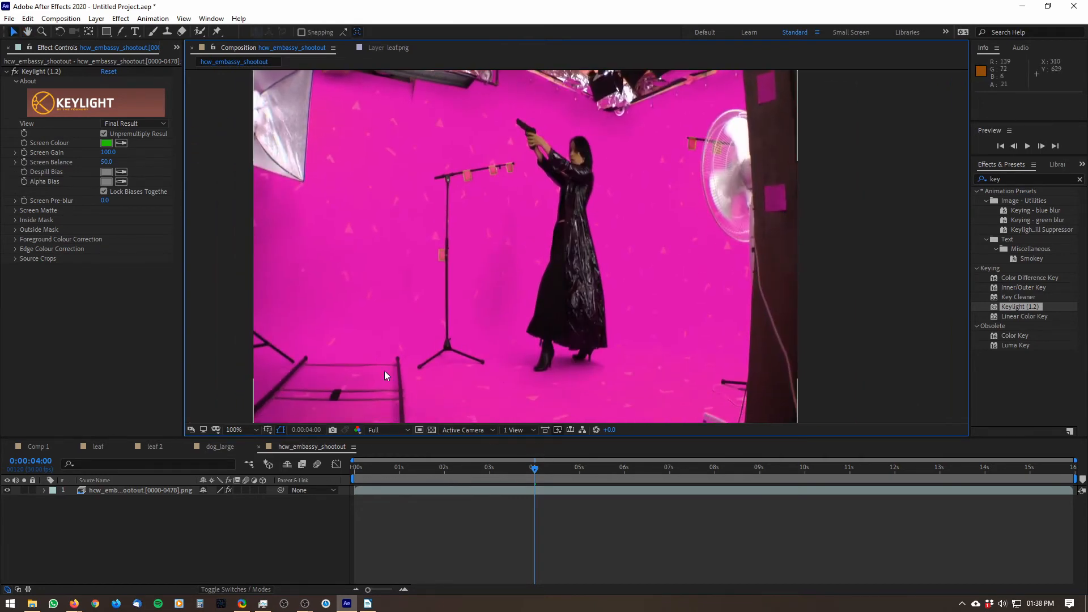
key(period)
key(period)
drag(403, 194, 556, 200)
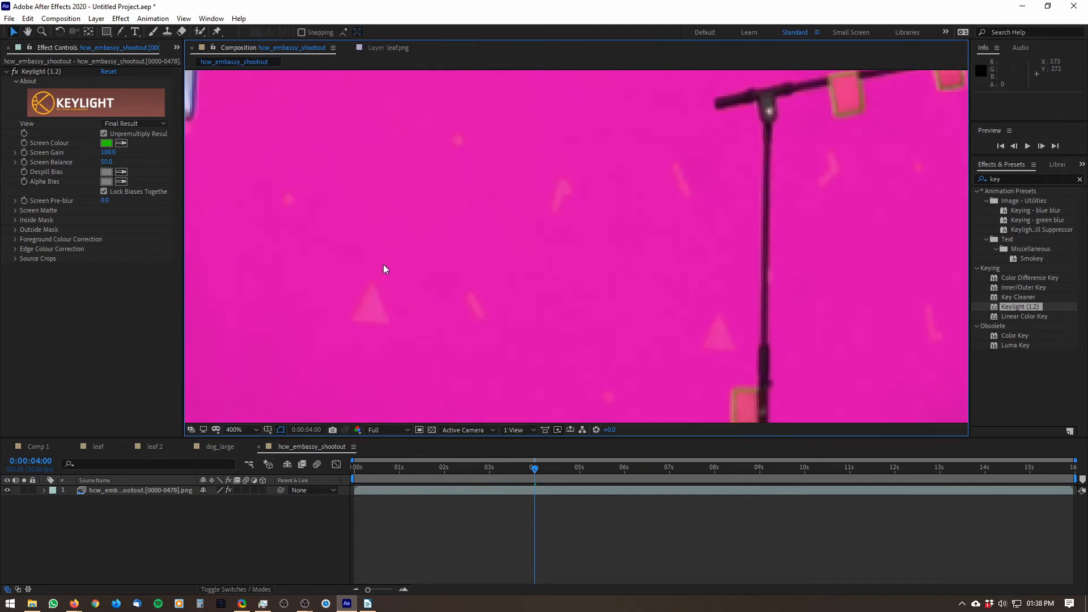
drag(383, 267, 249, 382)
scroll(426, 179, down, 6)
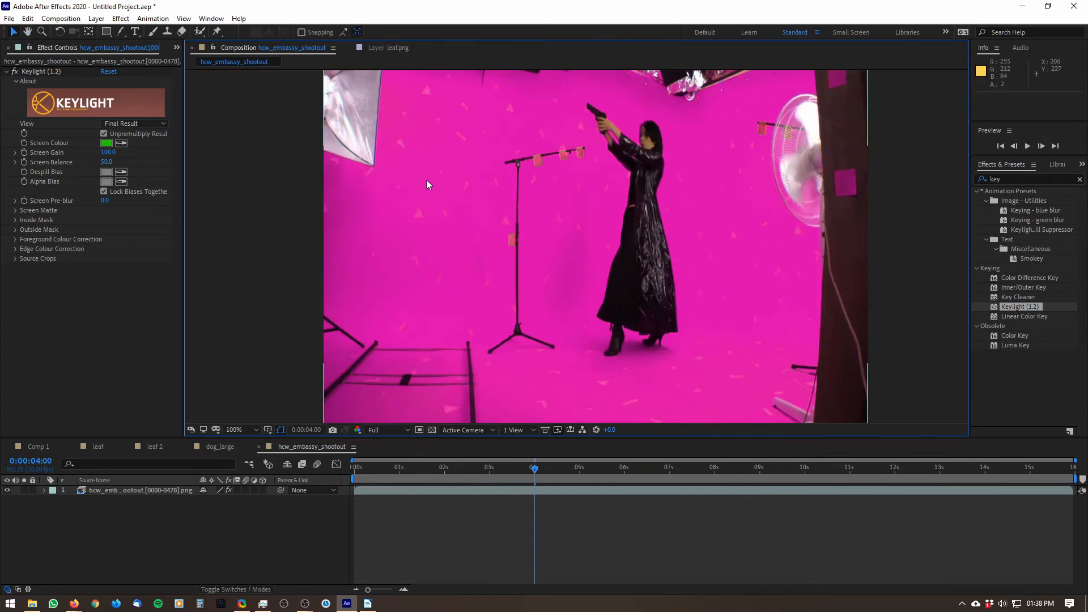
scroll(511, 254, up, 4)
drag(464, 222, 489, 234)
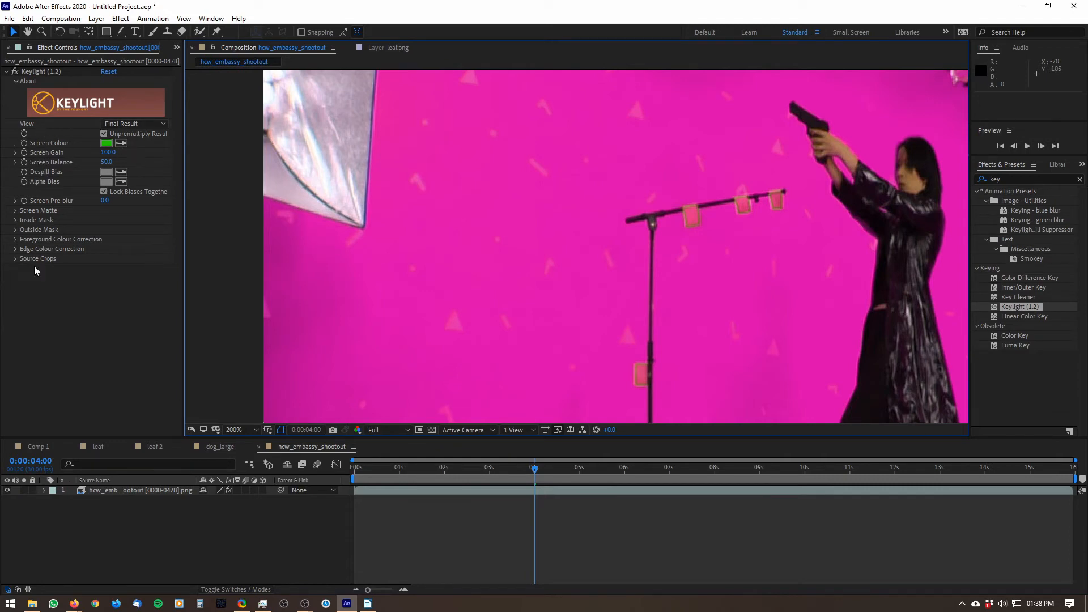
scroll(487, 166, down, 4)
scroll(585, 320, up, 4)
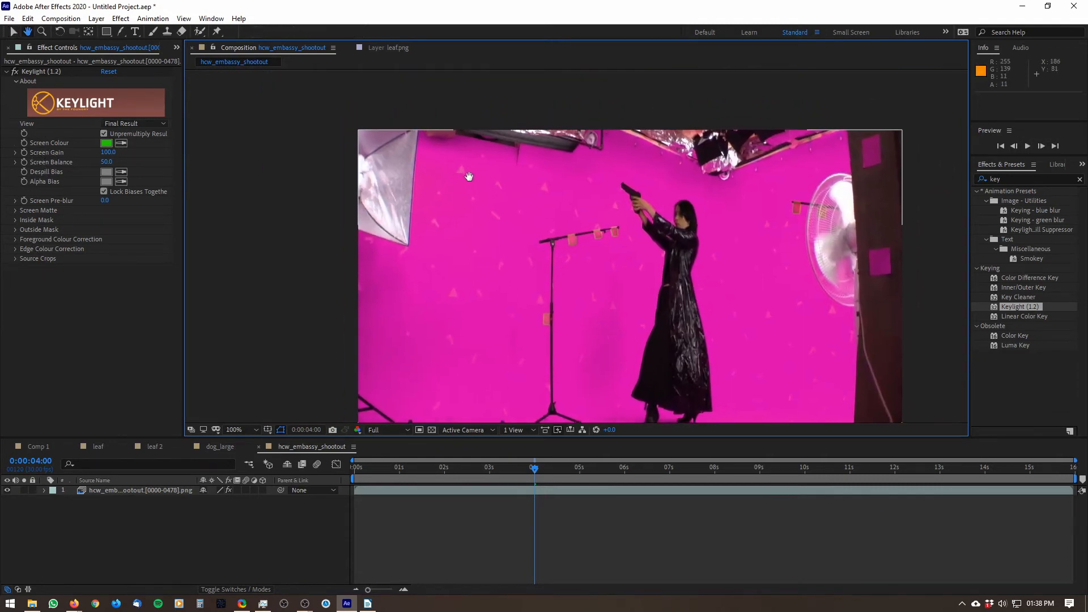
key(v)
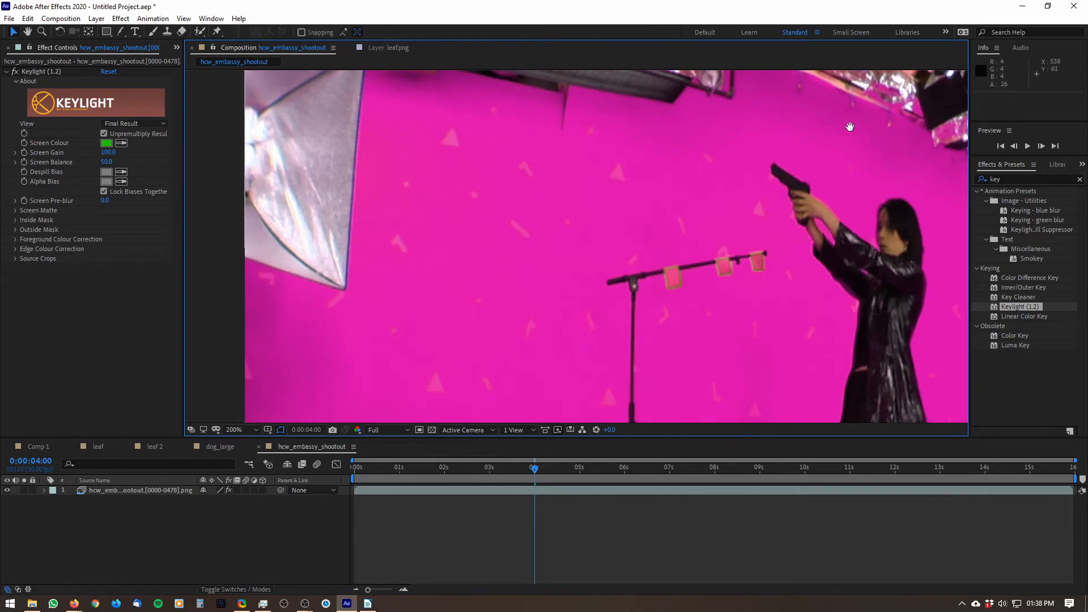
drag(850, 126, 573, 157)
drag(560, 284, 682, 223)
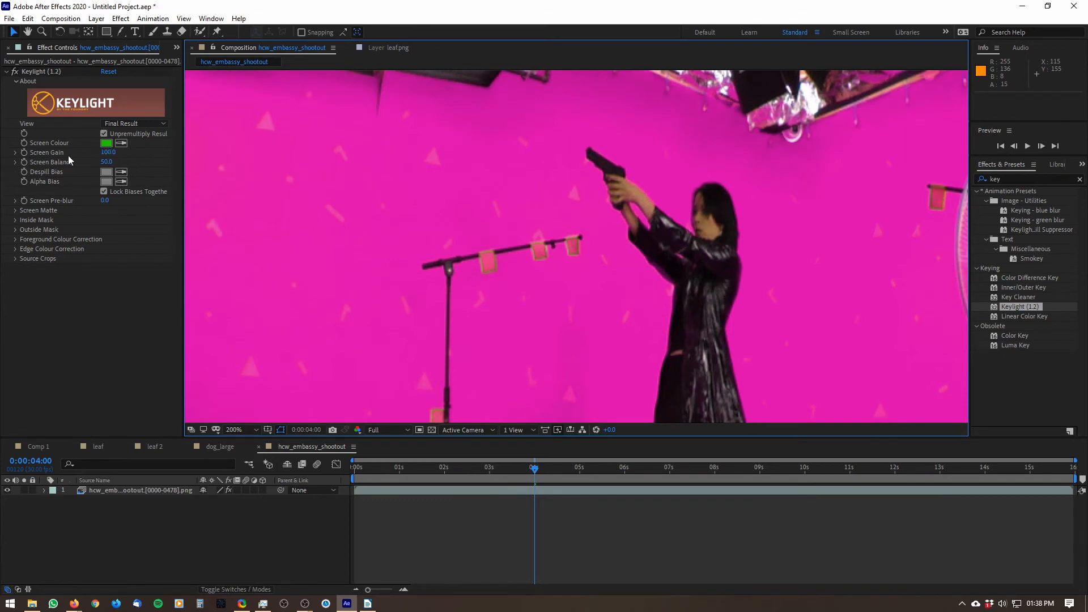
Try raising the Keylight Screen Gain to 822, and then lowering it to below 100.
drag(109, 153, 502, 161)
scroll(517, 182, down, 1)
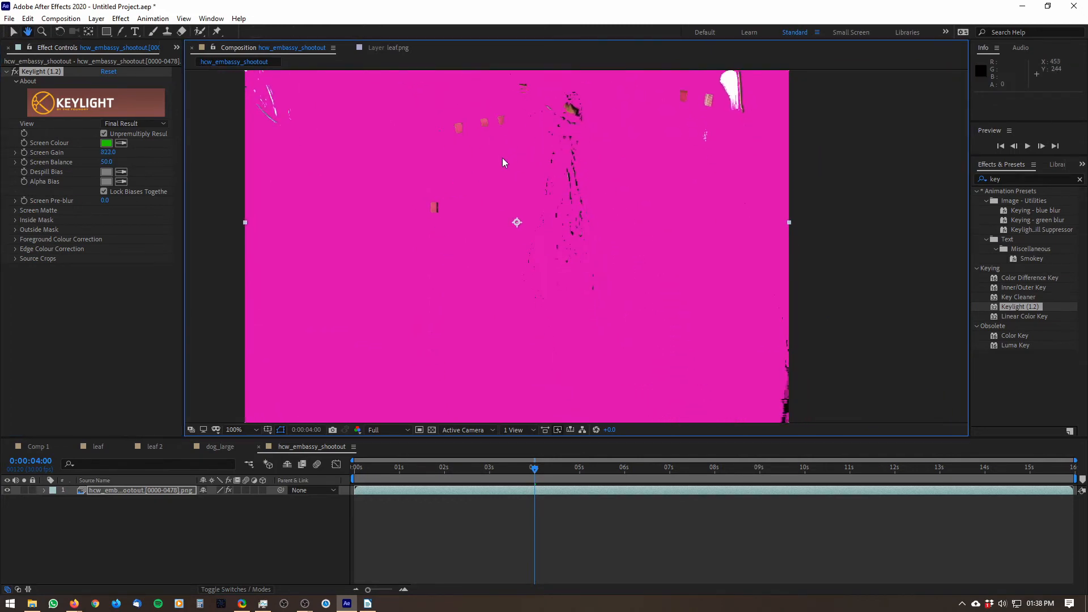
scroll(506, 155, down, 1)
scroll(506, 155, up, 1)
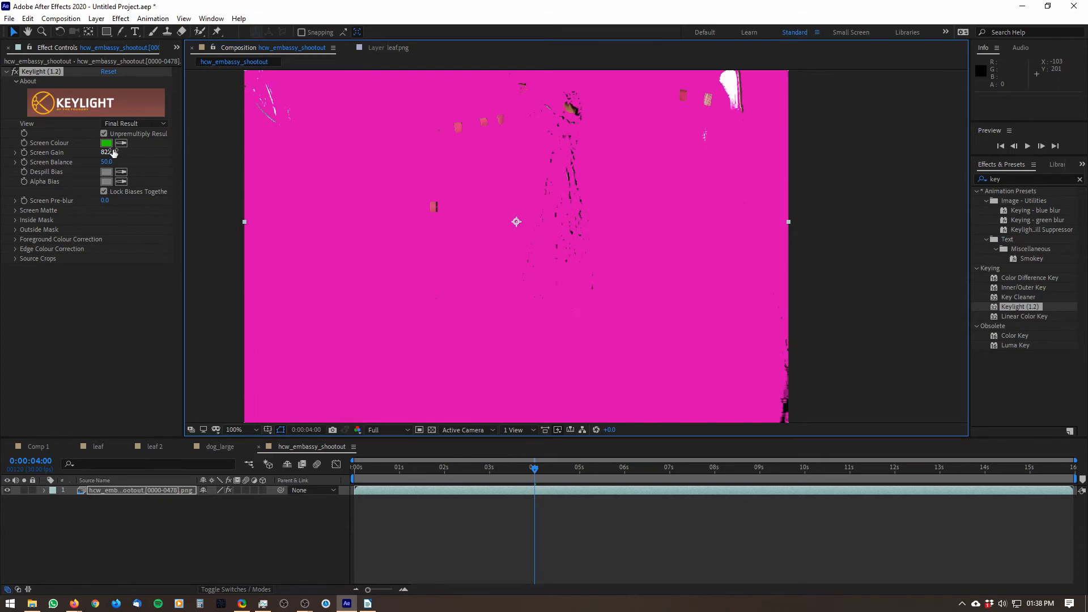
drag(113, 152, 3, 160)
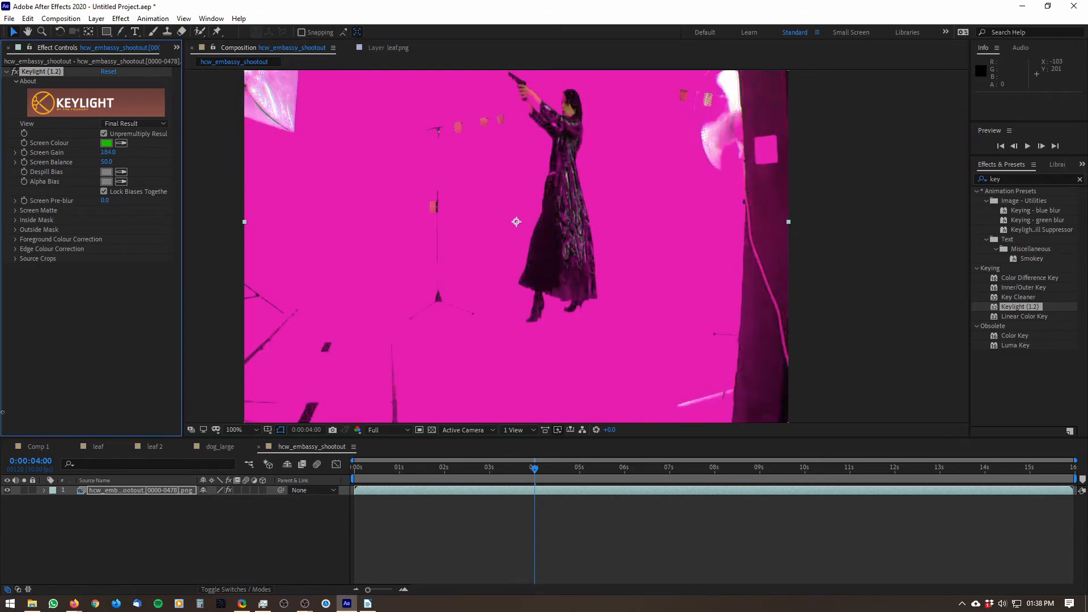
drag(2, 412, 5, 491)
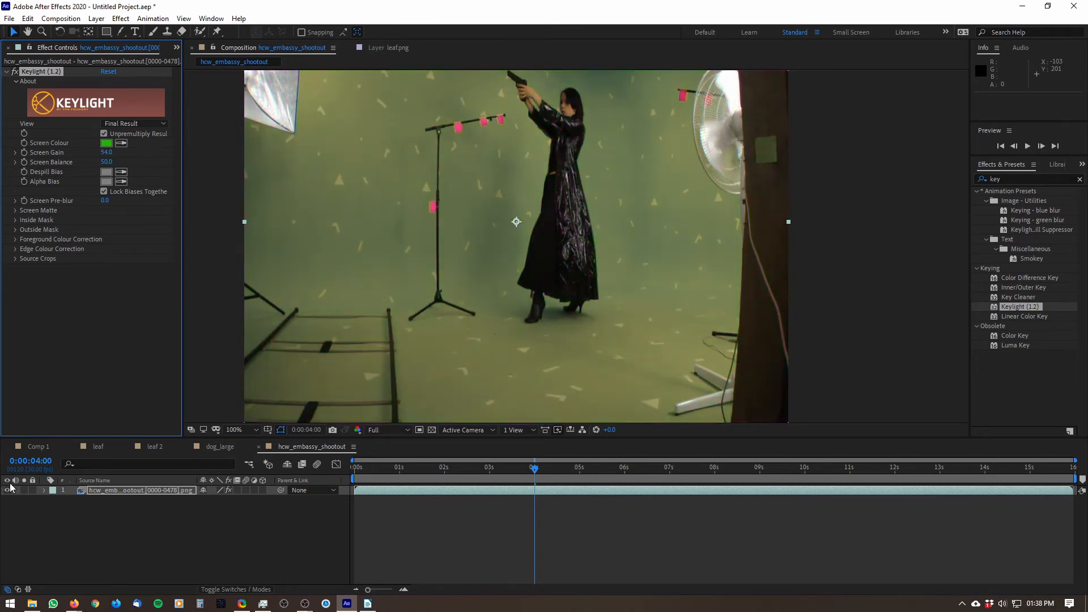
Set the Keylight Screen Gain to 110.
click(106, 152)
text(110)
key(Return)
Examine the keyed floor, stand and backdrop up close for remaining traces of the markers.
drag(457, 223, 483, 186)
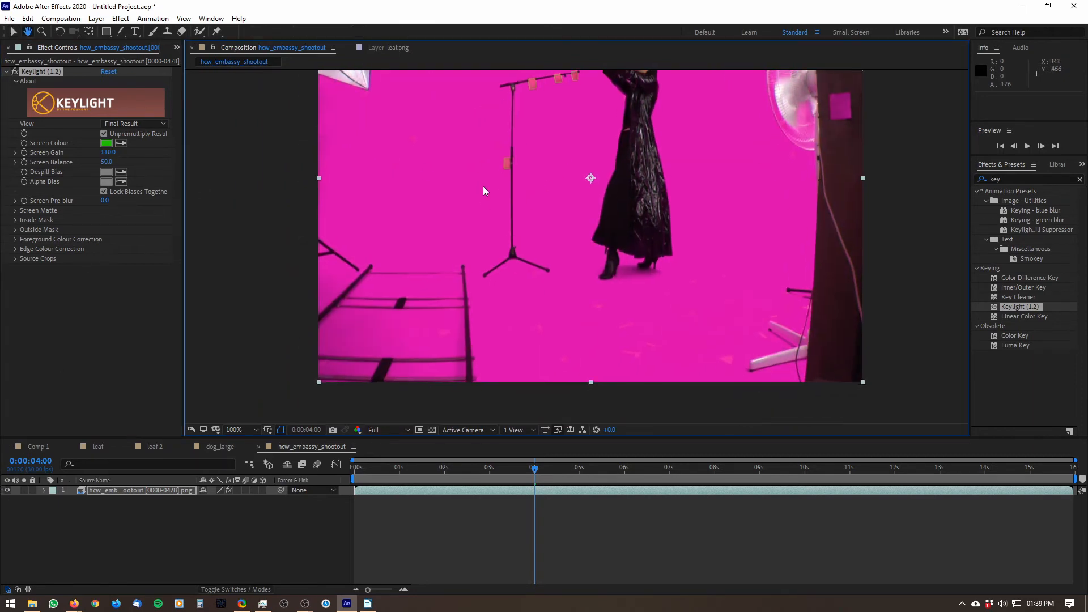
scroll(483, 186, up, 2)
drag(742, 374, 473, 162)
drag(535, 298, 332, 225)
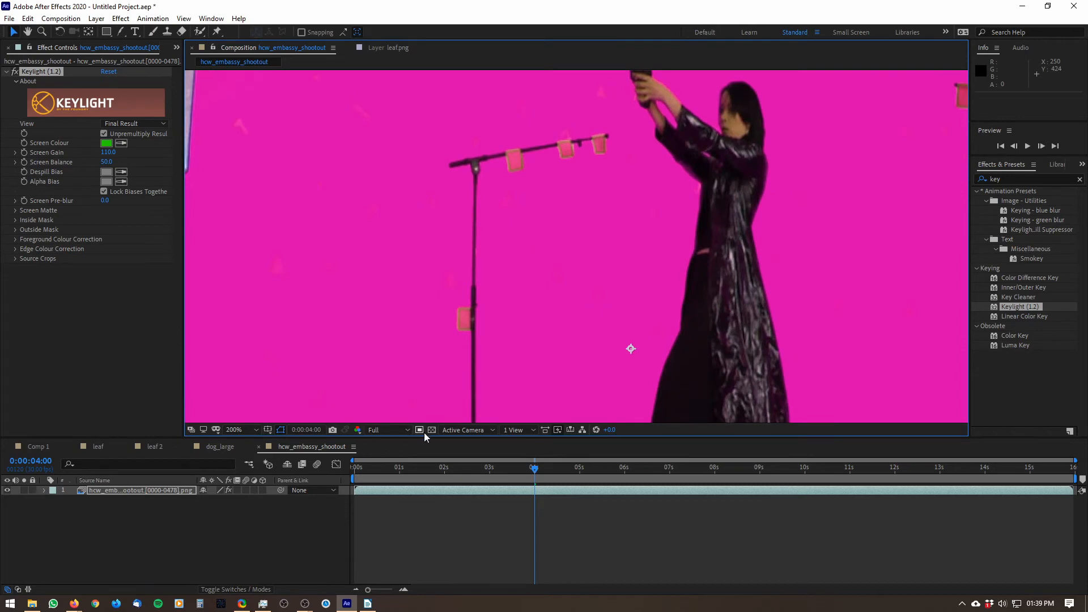
drag(292, 309, 374, 92)
drag(335, 374, 410, 344)
drag(338, 192, 442, 339)
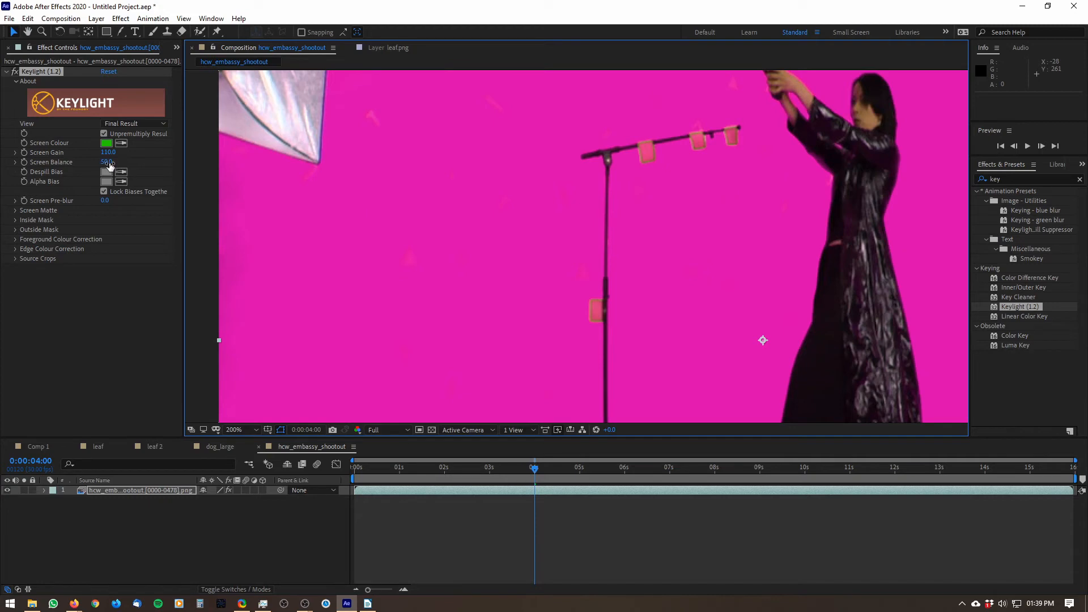
Try the Keylight Screen Balance at 100, then lower it to 0 and check the edges near the gun and ceiling lights.
drag(110, 165, 139, 167)
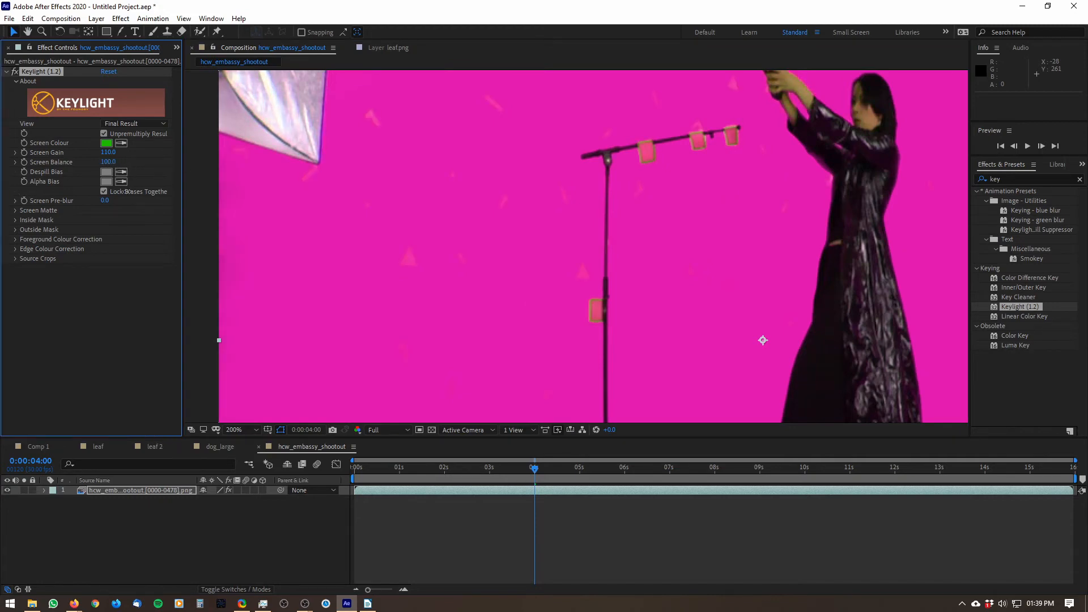
drag(657, 178, 223, 207)
drag(118, 162, 34, 174)
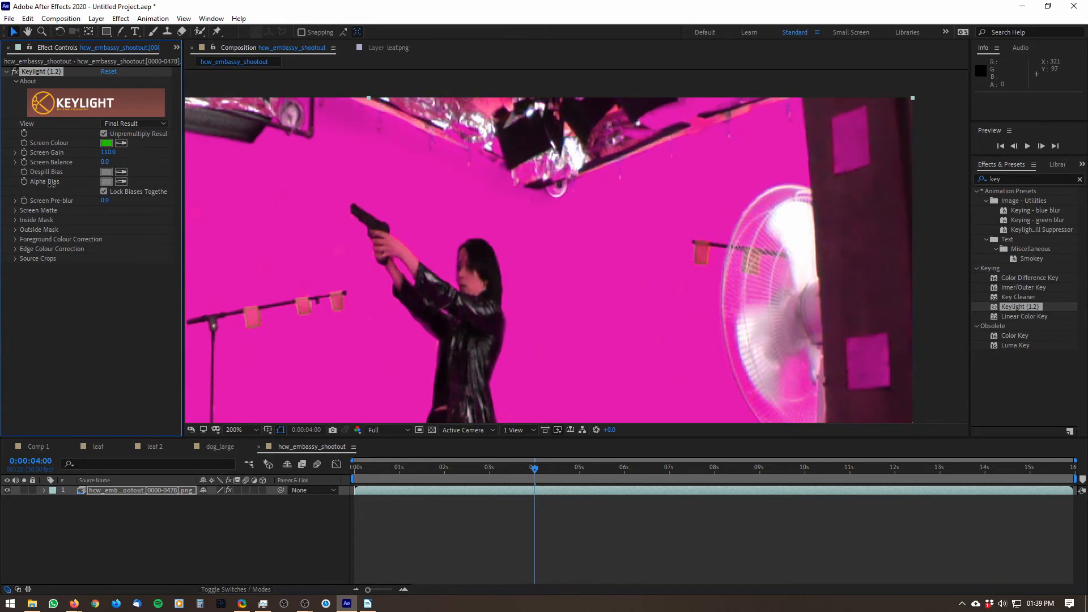
scroll(437, 282, up, 4)
scroll(205, 267, down, 2)
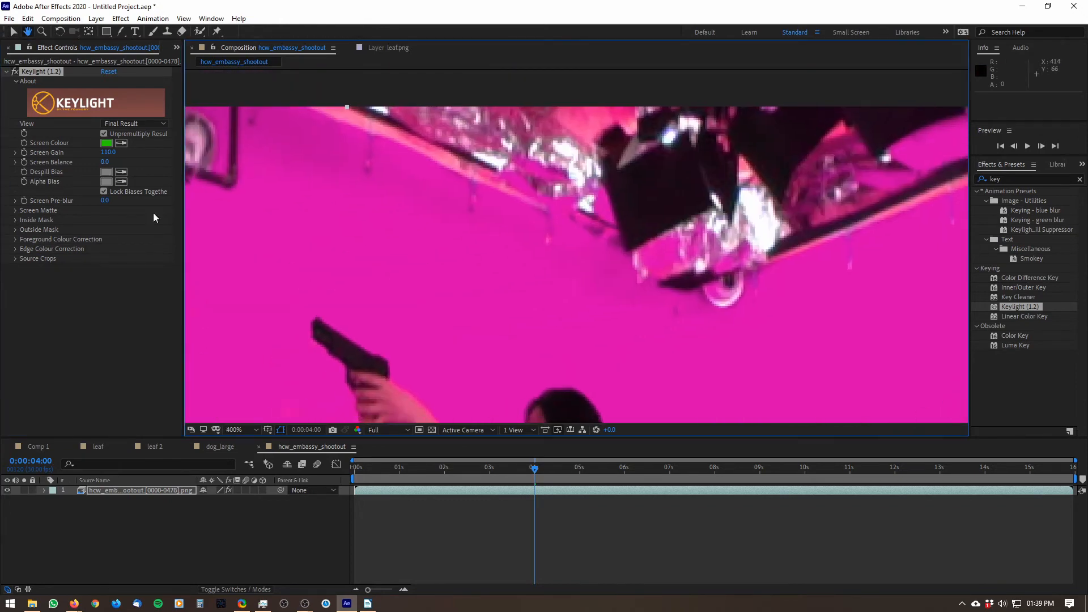
Set the Keylight Screen Balance to 50 and expand the Screen Matte settings.
drag(106, 164, 234, 172)
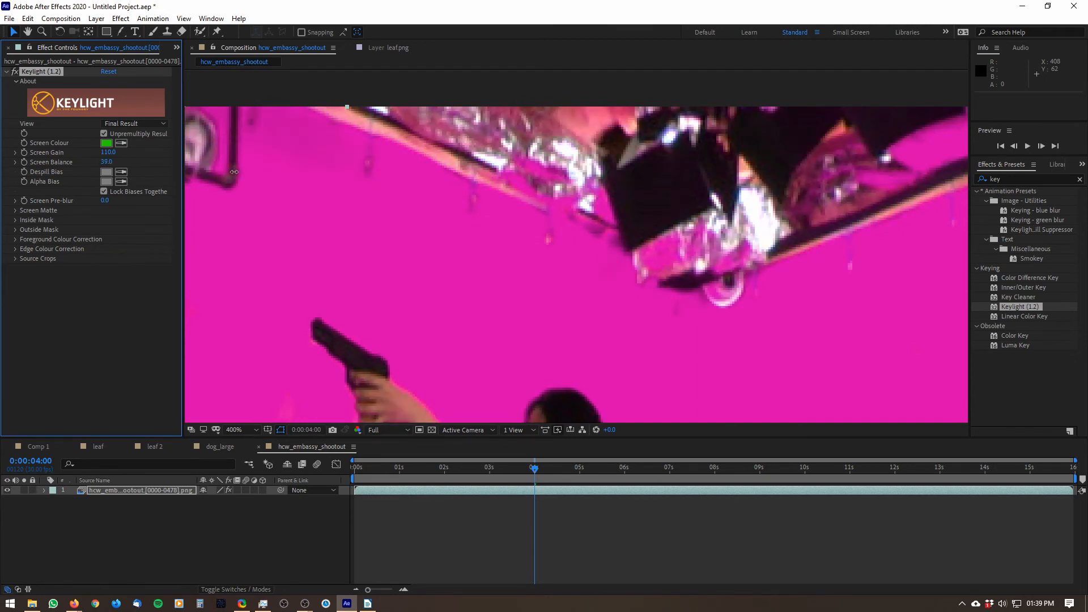
click(107, 163)
text(50)
key(Return)
click(16, 211)
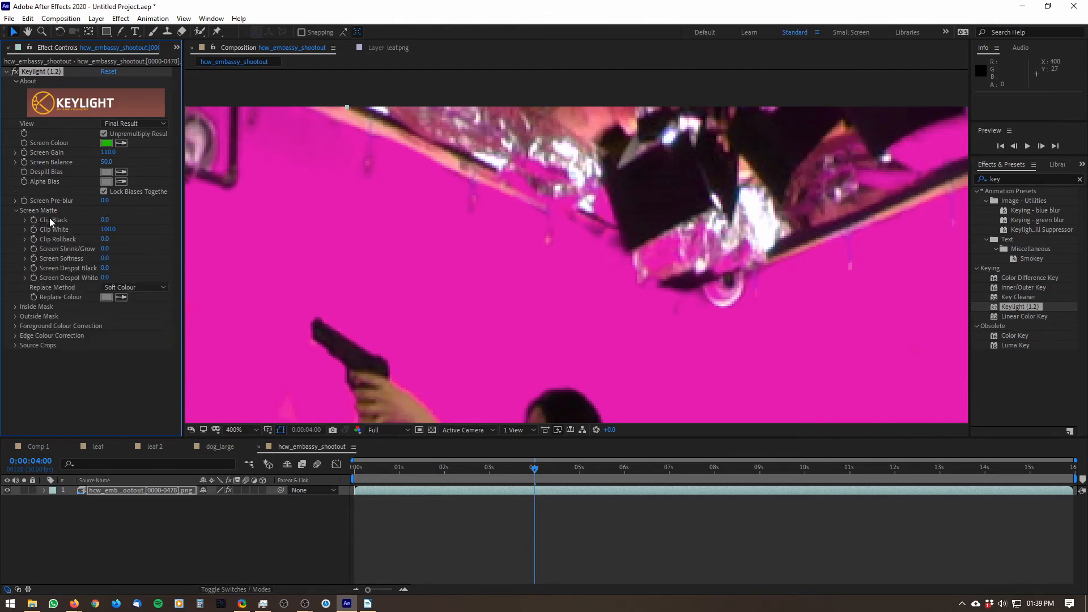
scroll(490, 229, down, 4)
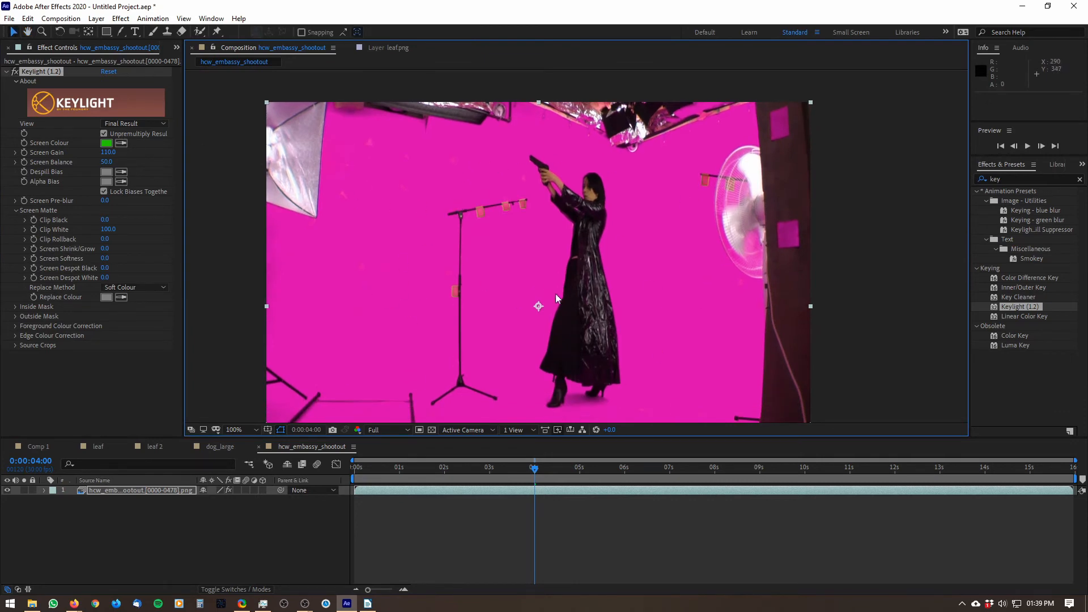
Preview the Keylight Source and Source Alpha views before setting the view to Screen Matte.
click(67, 133)
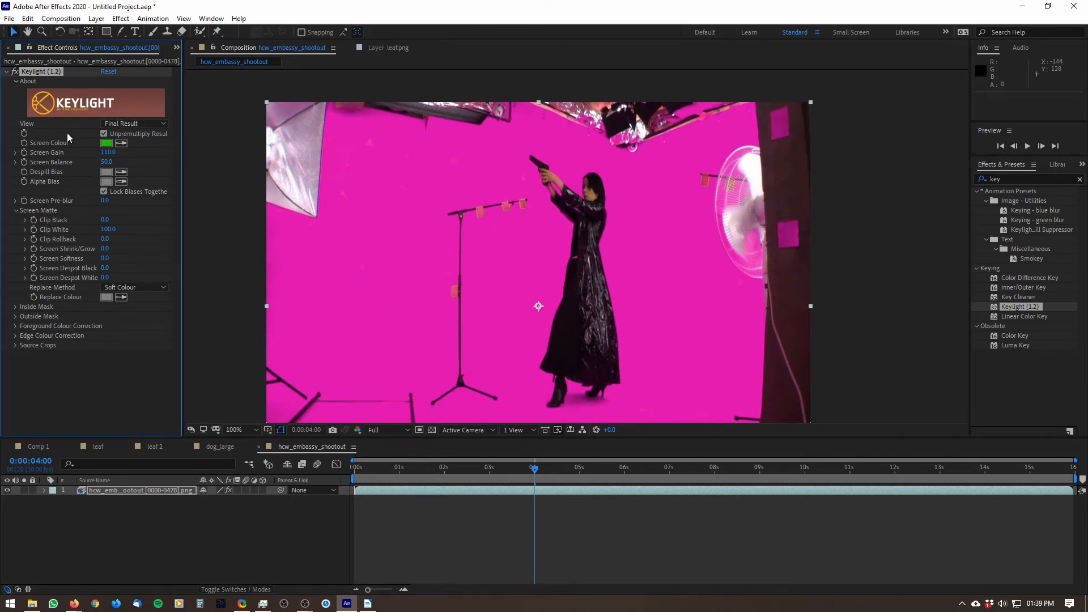
click(131, 124)
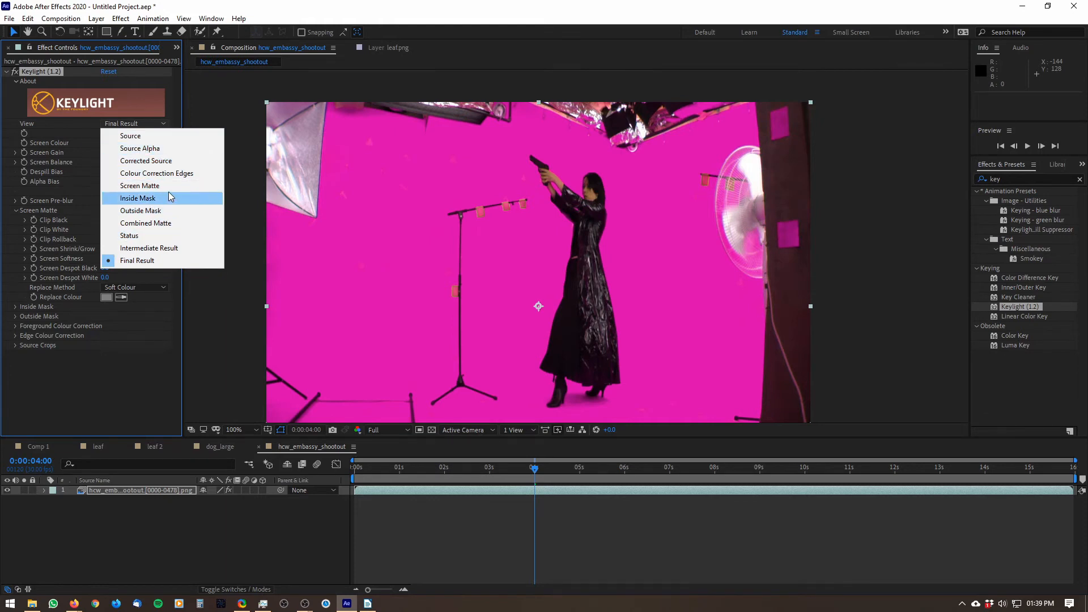
click(125, 137)
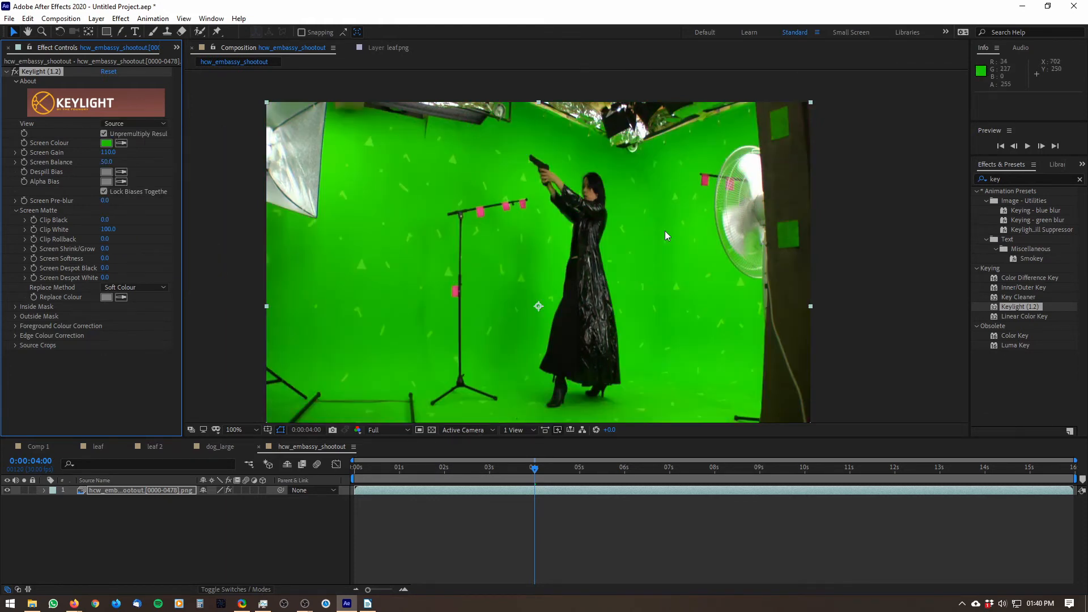
click(138, 123)
click(173, 149)
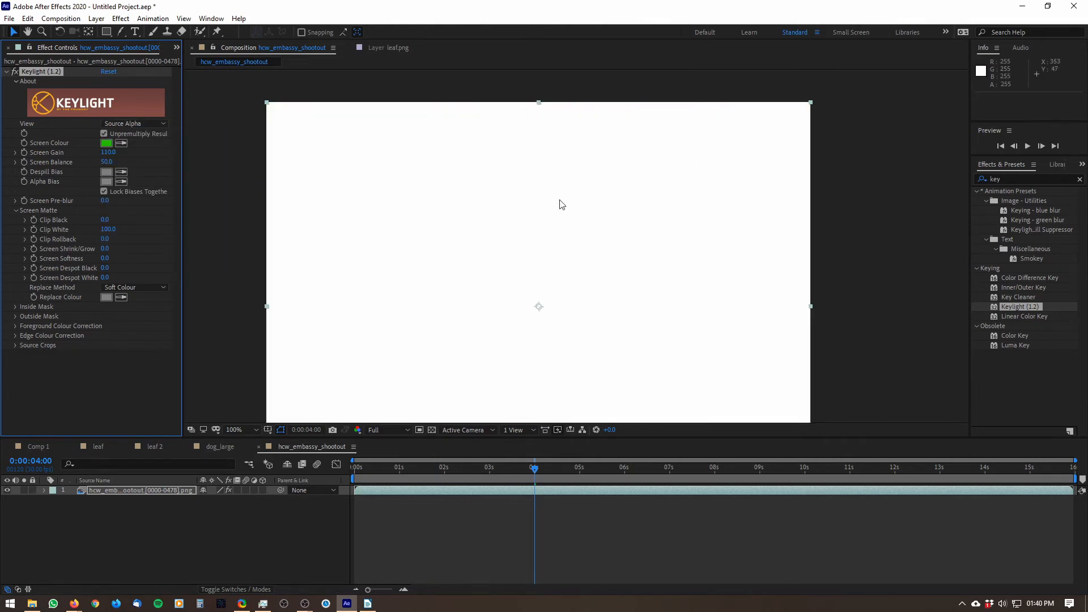
click(154, 124)
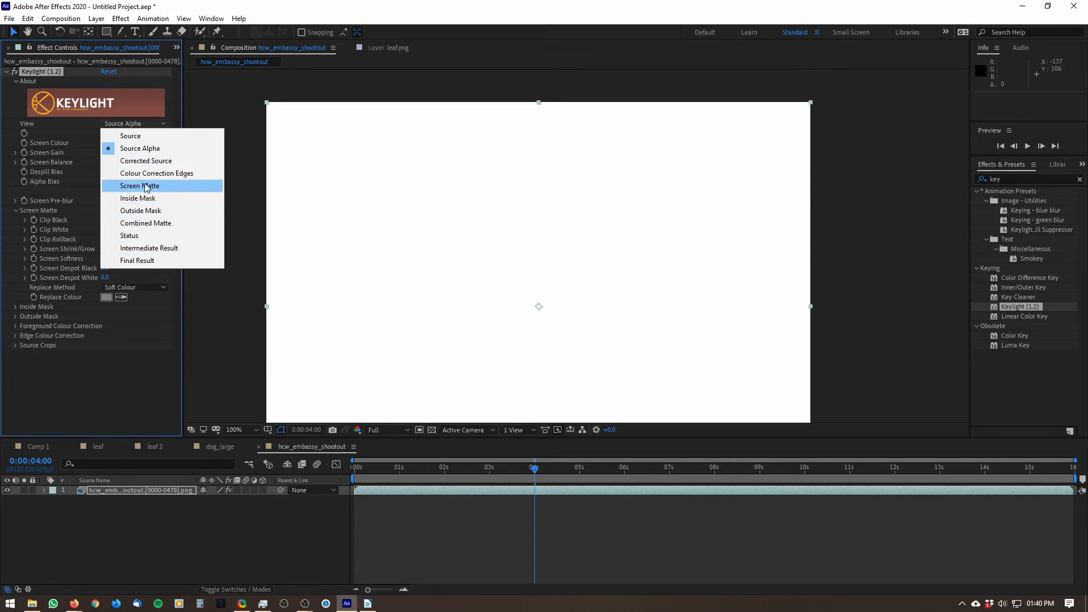
click(126, 189)
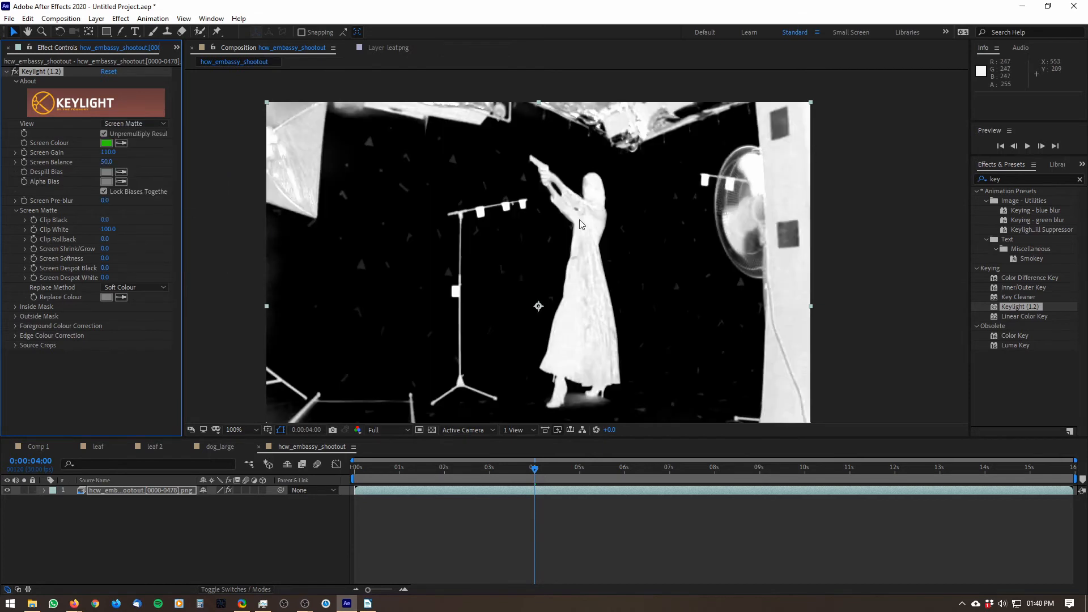
Examine the screen matte up close around the woman, gun, ceiling lights and backdrop for grey areas.
drag(526, 166, 510, 245)
scroll(510, 244, up, 2)
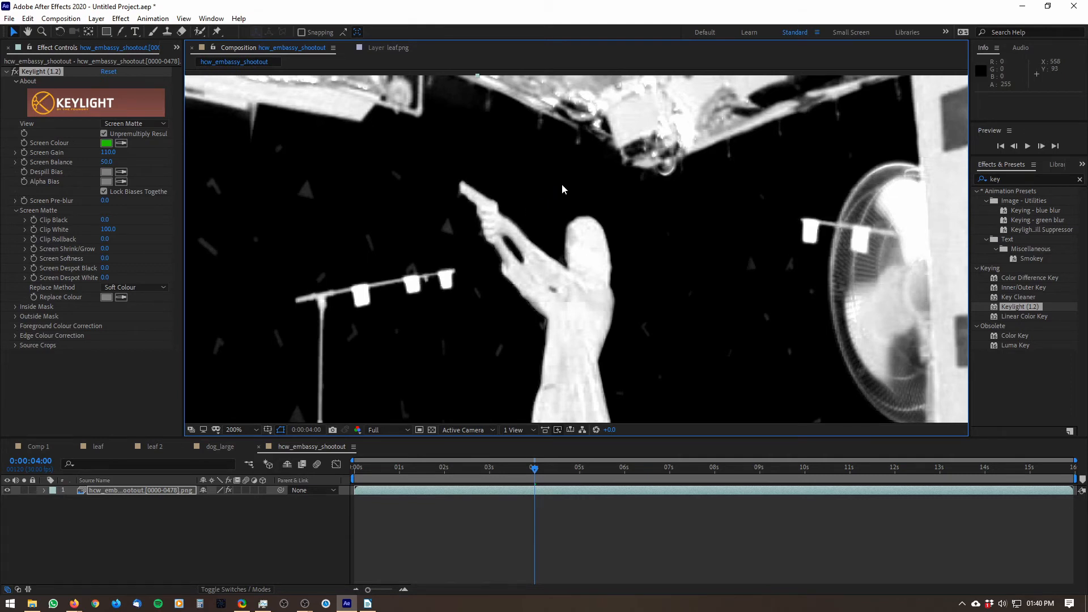
scroll(518, 124, down, 1)
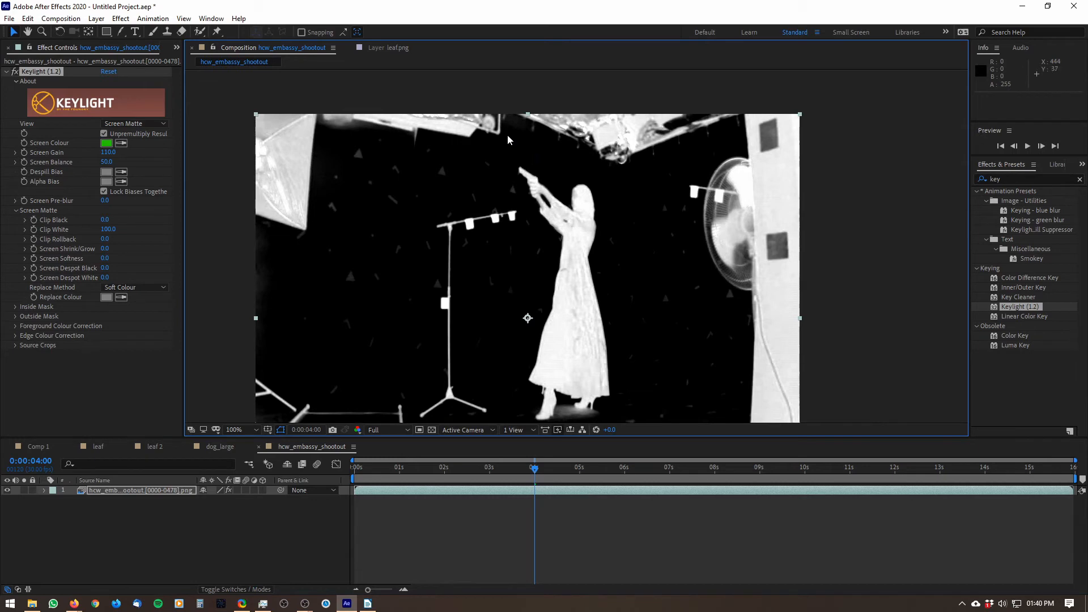
drag(554, 178, 566, 172)
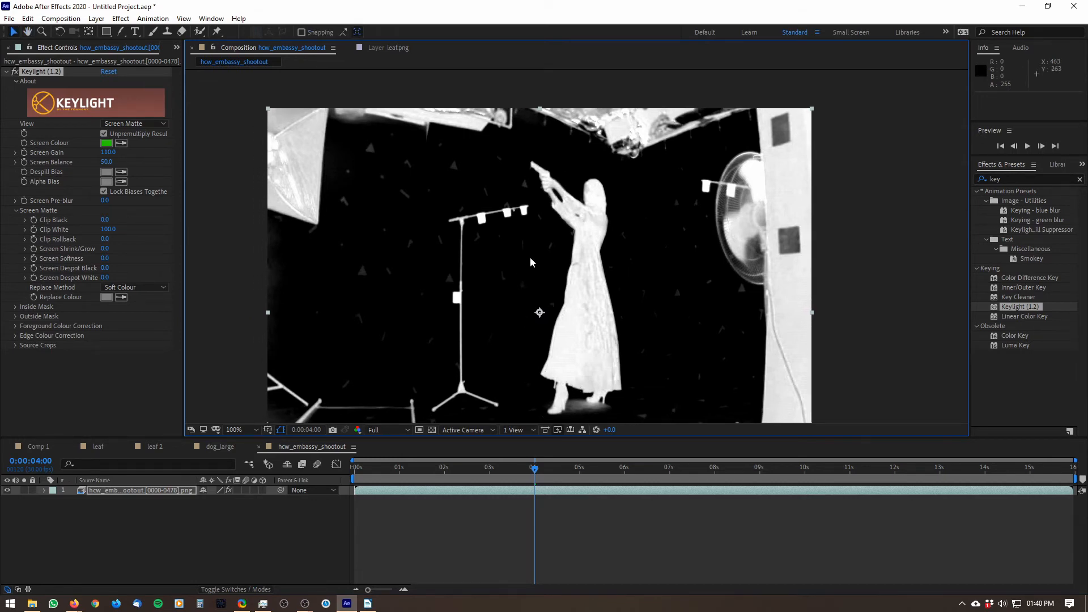
scroll(529, 250, up, 2)
drag(521, 233, 592, 297)
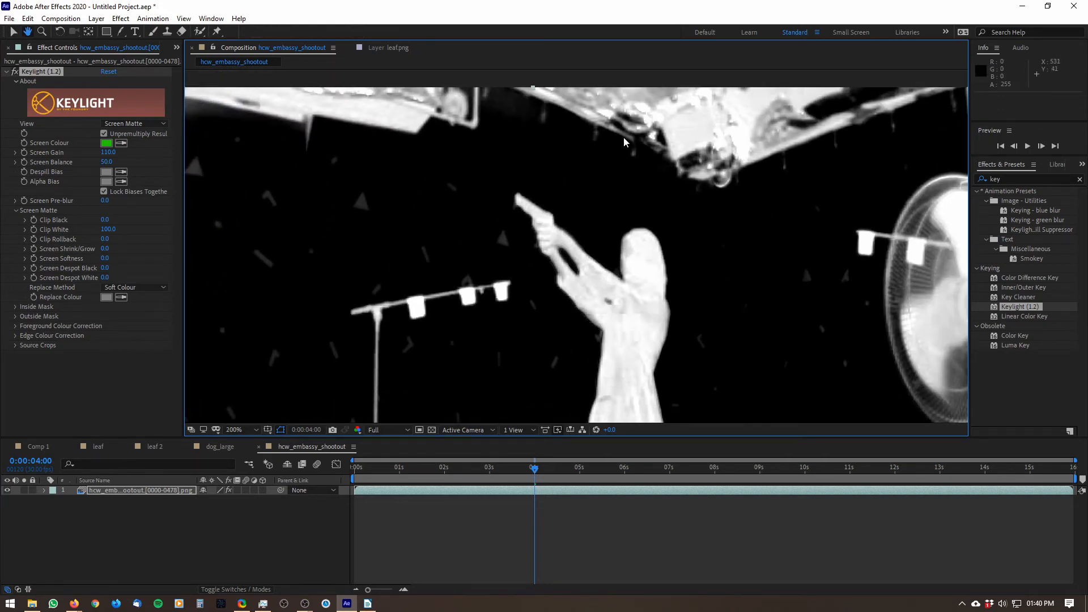
key(v)
drag(379, 249, 402, 286)
scroll(521, 316, down, 1)
drag(520, 317, 516, 220)
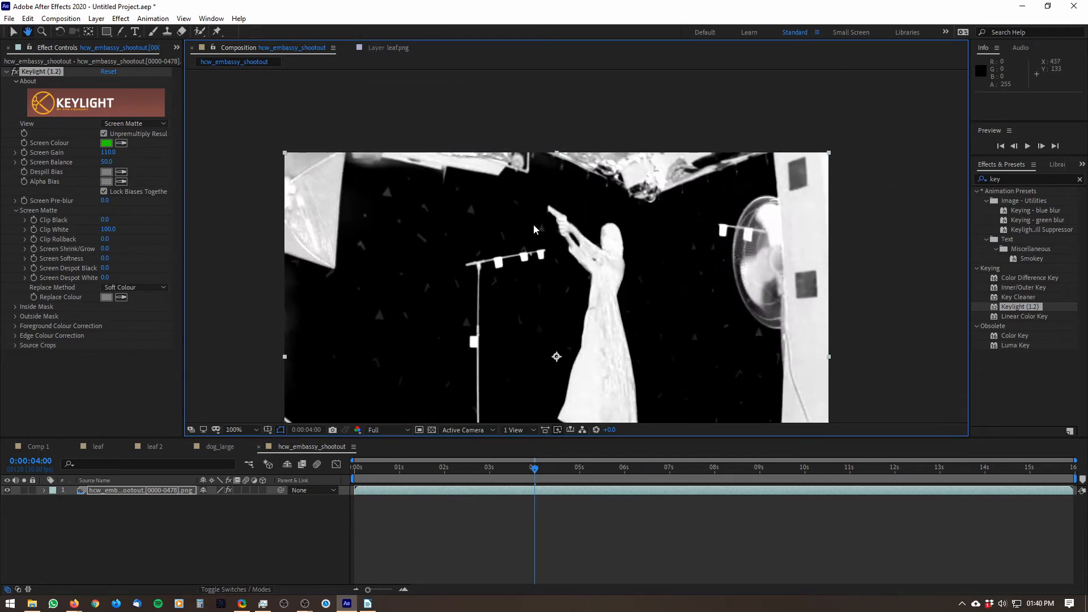
scroll(512, 178, up, 1)
drag(511, 178, 510, 207)
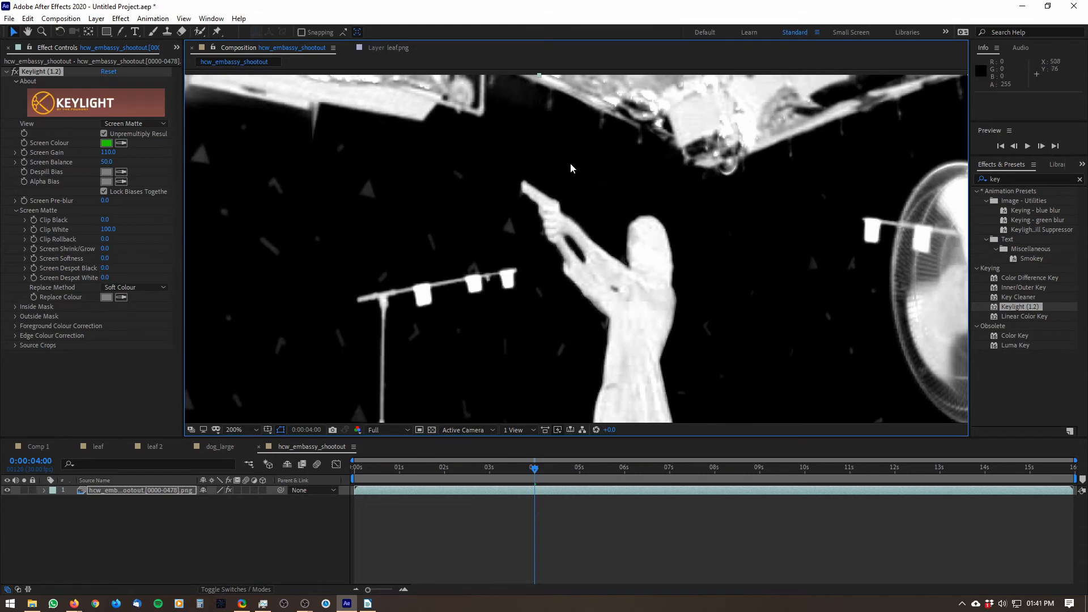
drag(570, 168, 607, 174)
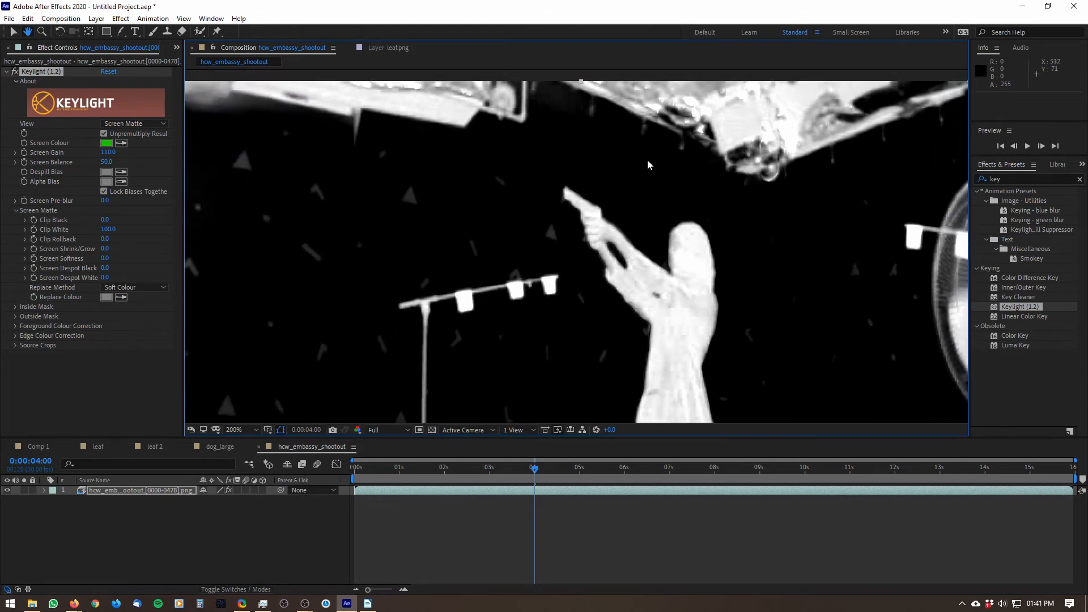
key(v)
drag(588, 131, 561, 162)
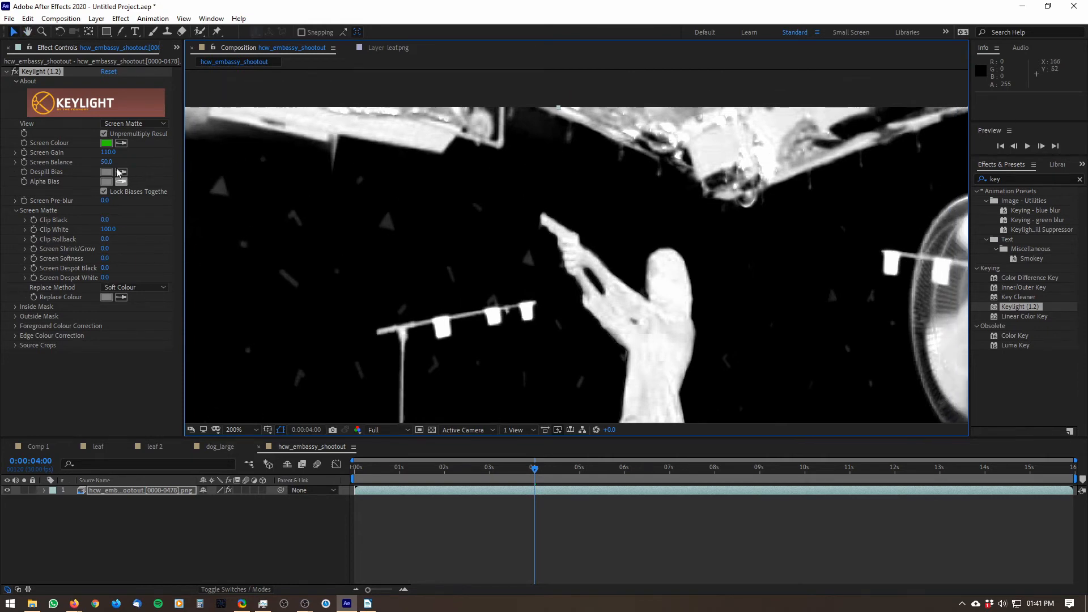
Try lowering the Keylight Screen Gain below 100, and set it to 100.
mouse_move(109, 153)
mouse_down()
mouse_move(122, 158)
mouse_move(94, 173)
mouse_move(119, 172)
mouse_up()
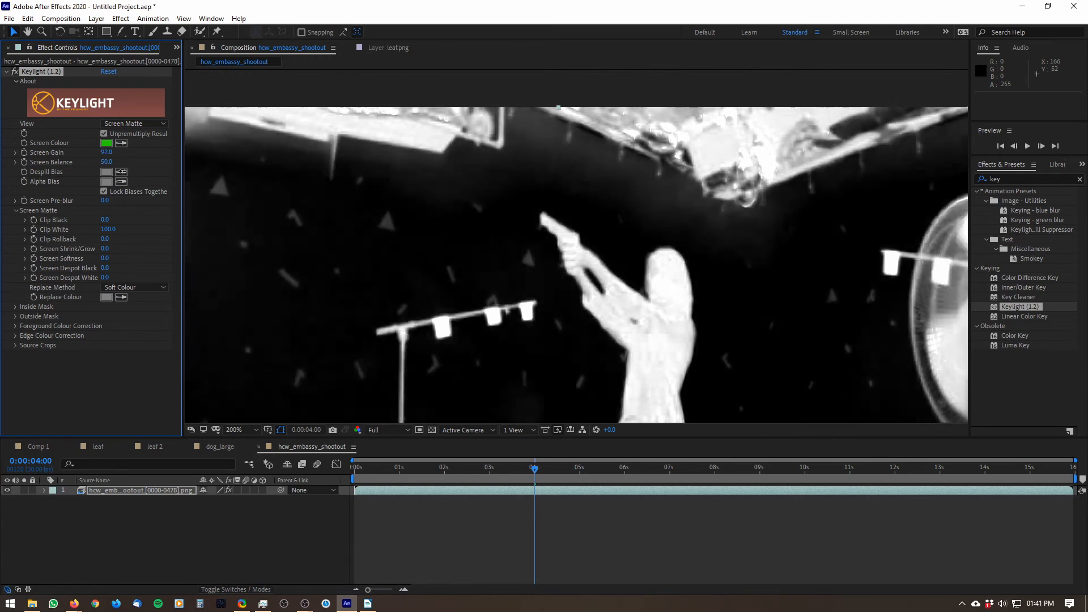
click(105, 152)
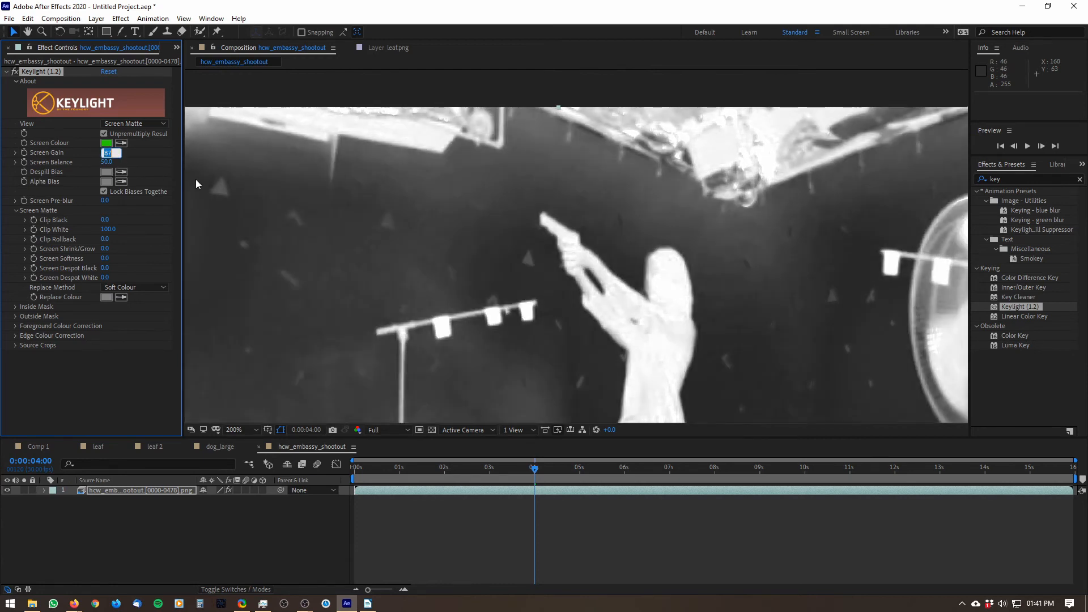
text(100)
key(Return)
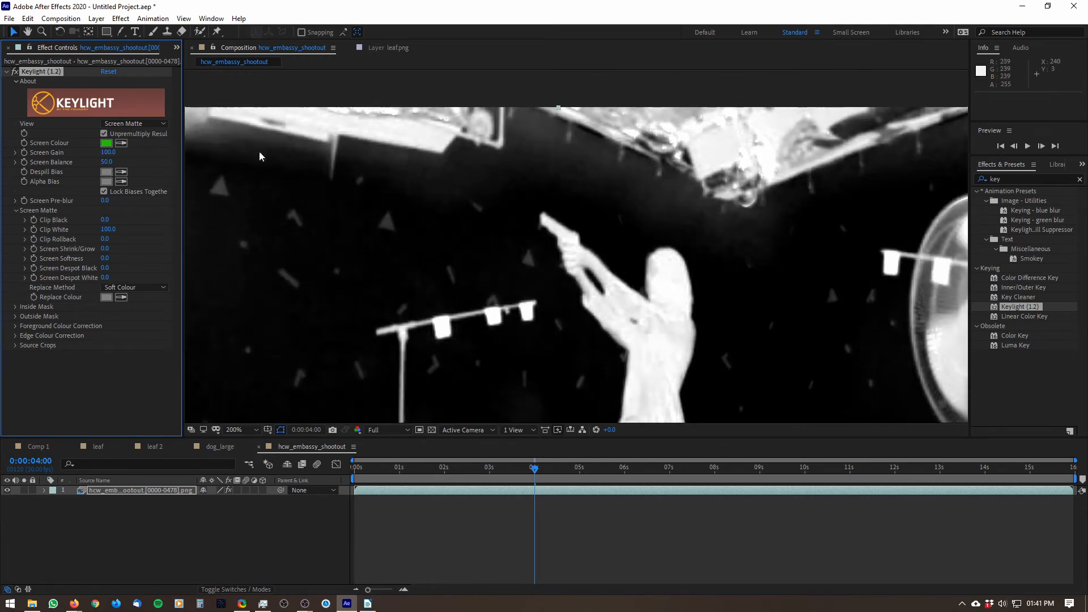
click(507, 226)
drag(507, 227, 473, 349)
key(v)
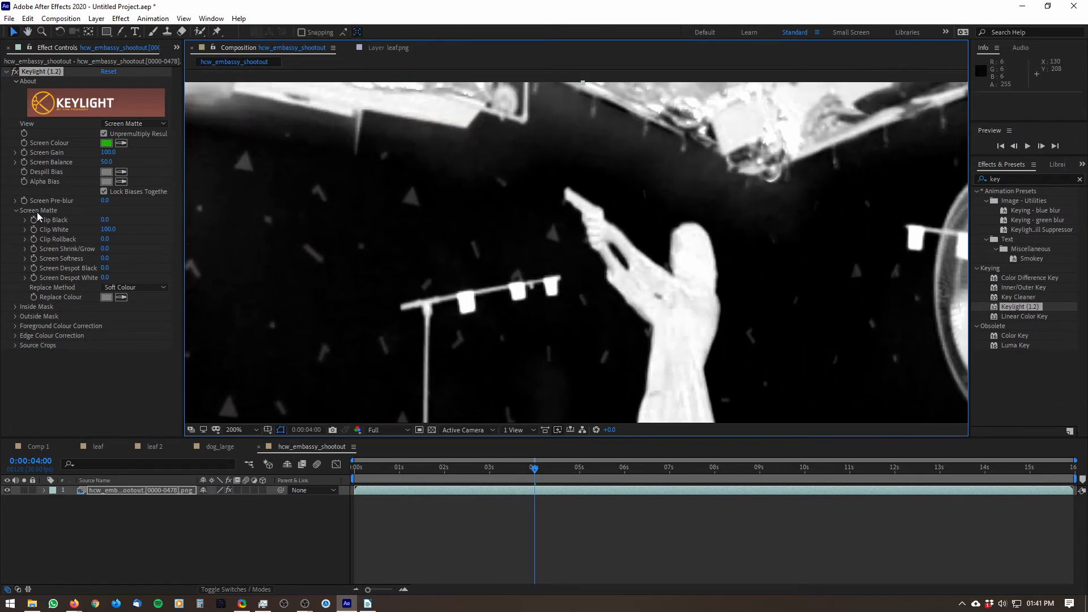
Raise the Screen Matte Clip Black to 25 and lower Clip White to 76, checking the woman's body close up.
mouse_move(104, 222)
mouse_down()
mouse_move(132, 226)
mouse_move(94, 231)
mouse_move(113, 230)
mouse_move(104, 232)
mouse_up()
drag(680, 287, 622, 192)
drag(620, 272, 603, 299)
drag(106, 230, 151, 236)
scroll(510, 287, up, 2)
drag(479, 282, 618, 351)
drag(595, 244, 572, 326)
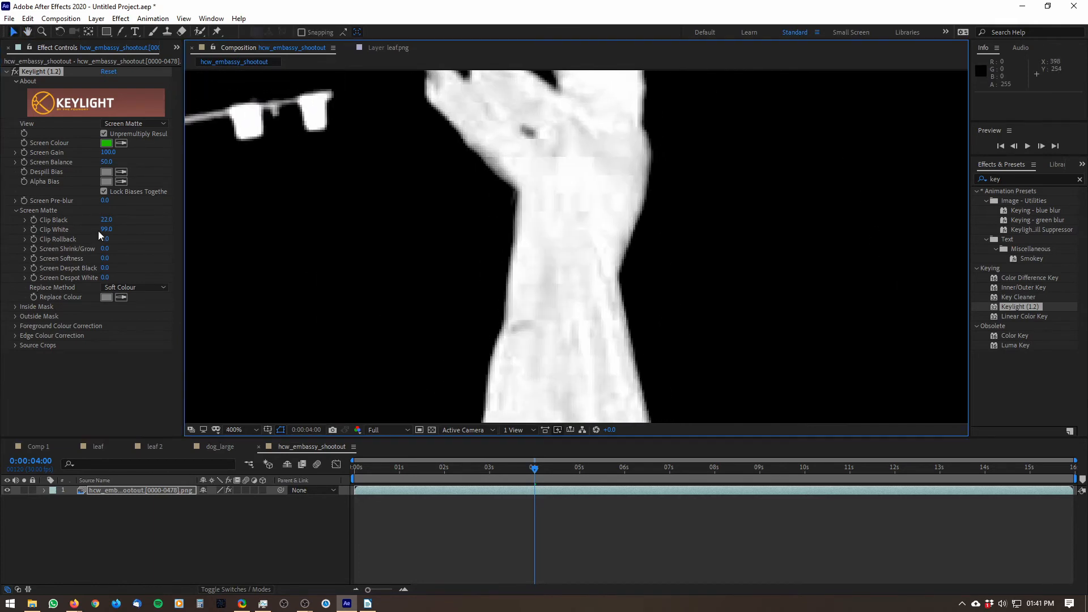
drag(109, 230, 99, 232)
drag(105, 223, 111, 224)
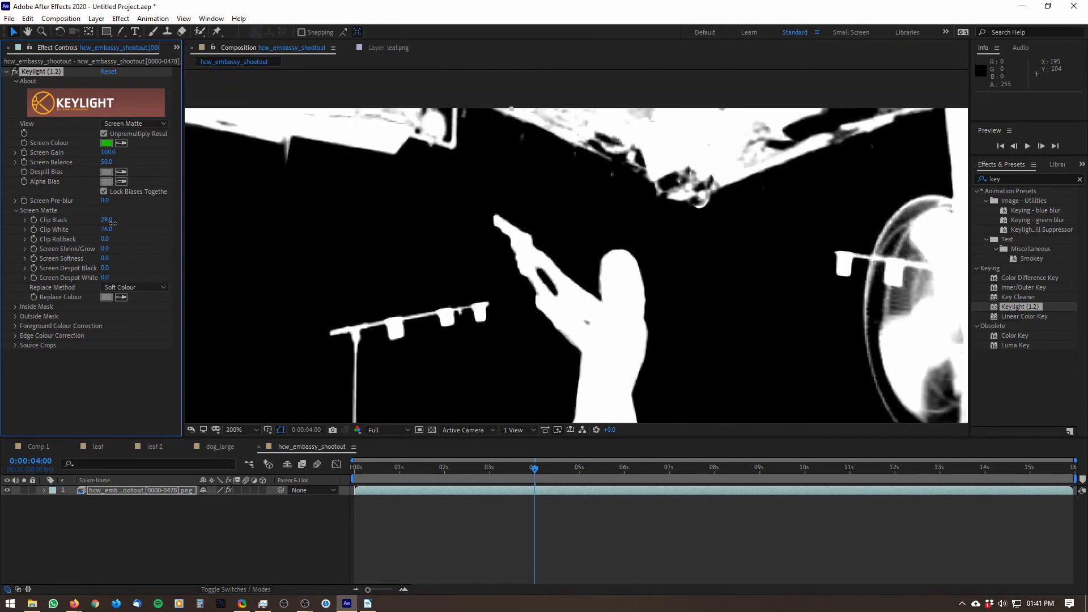
Inspect the clipped matte around the woman and stand, and check it at other frames up to 0:00:08:01.
drag(451, 318, 441, 191)
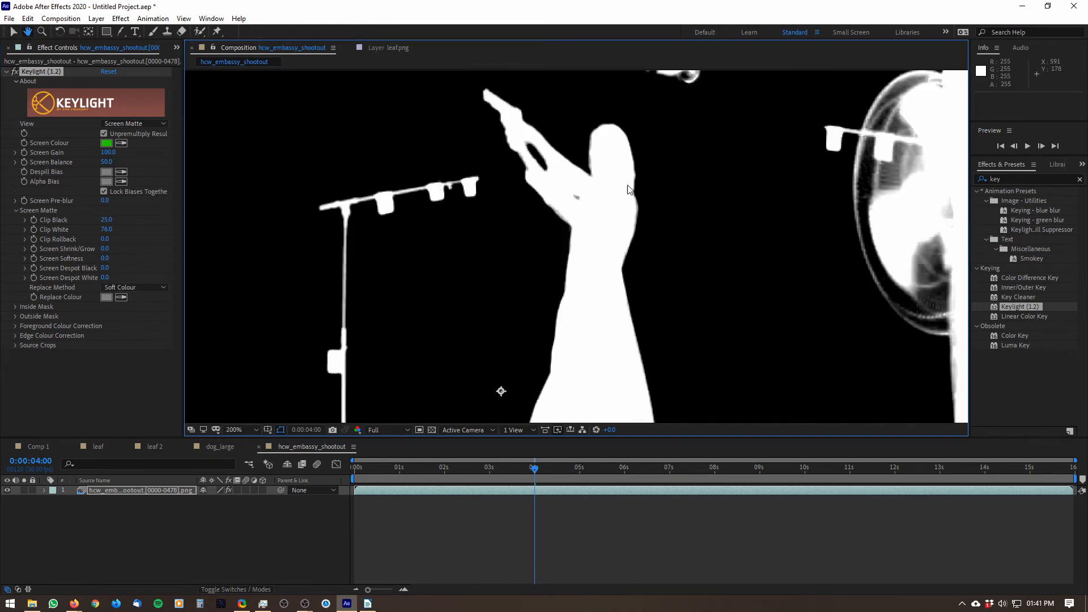
drag(546, 383, 524, 288)
scroll(525, 288, down, 1)
drag(518, 175, 529, 195)
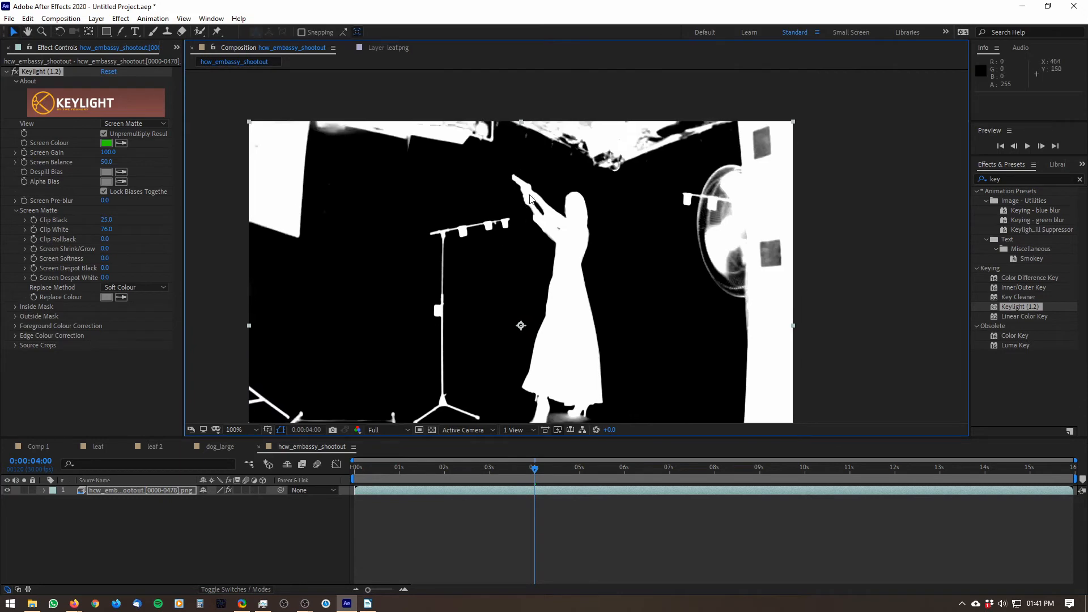
scroll(578, 251, down, 2)
drag(527, 469, 717, 476)
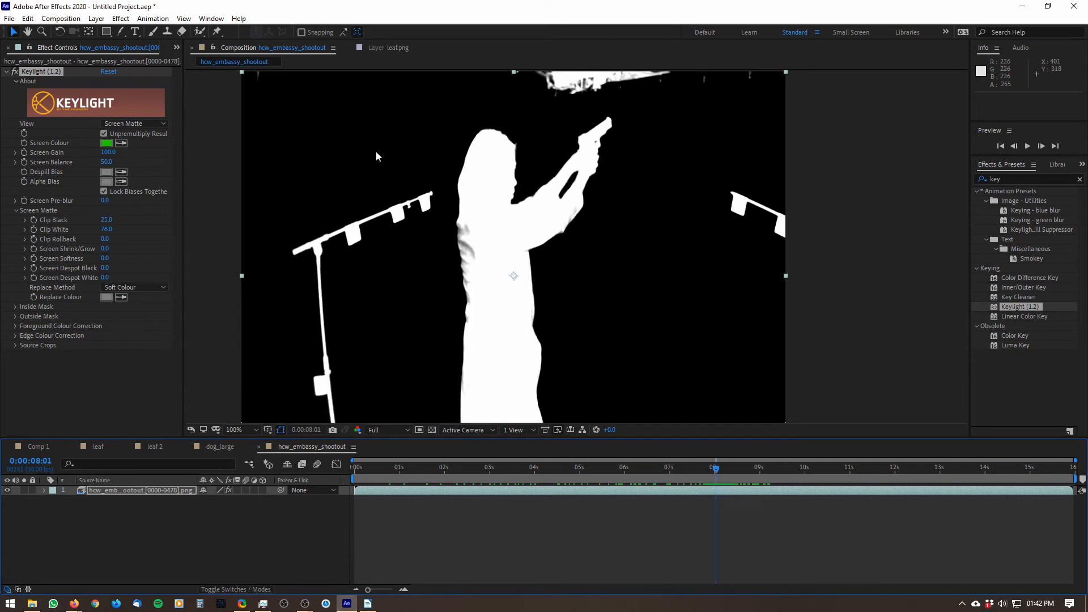
Switch the Keylight view to Source and examine the woman's coat close up at 0:00:08:01.
click(134, 124)
click(134, 126)
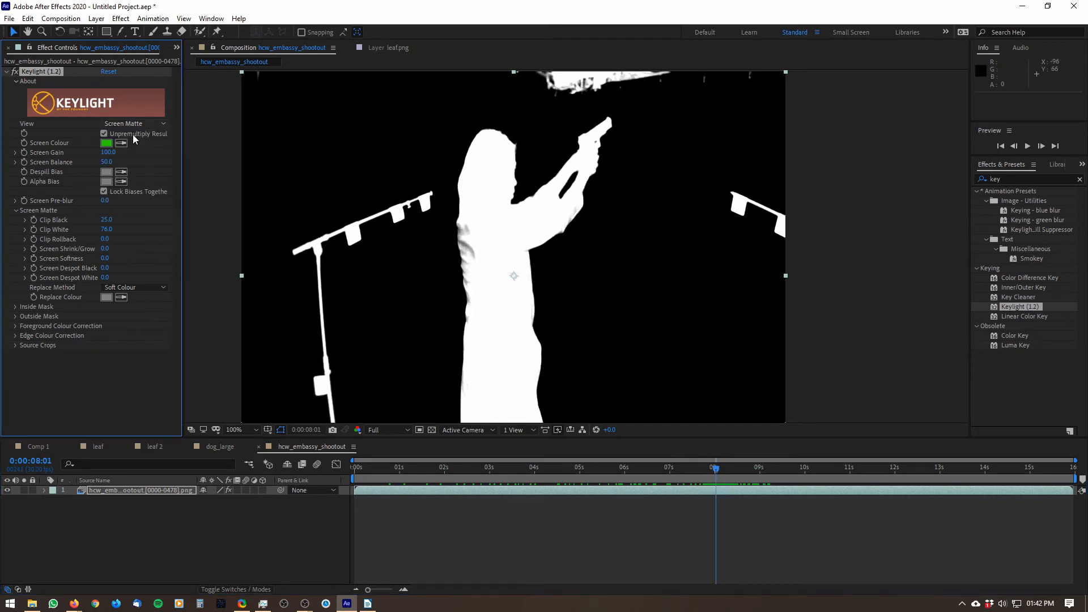
drag(505, 260, 558, 212)
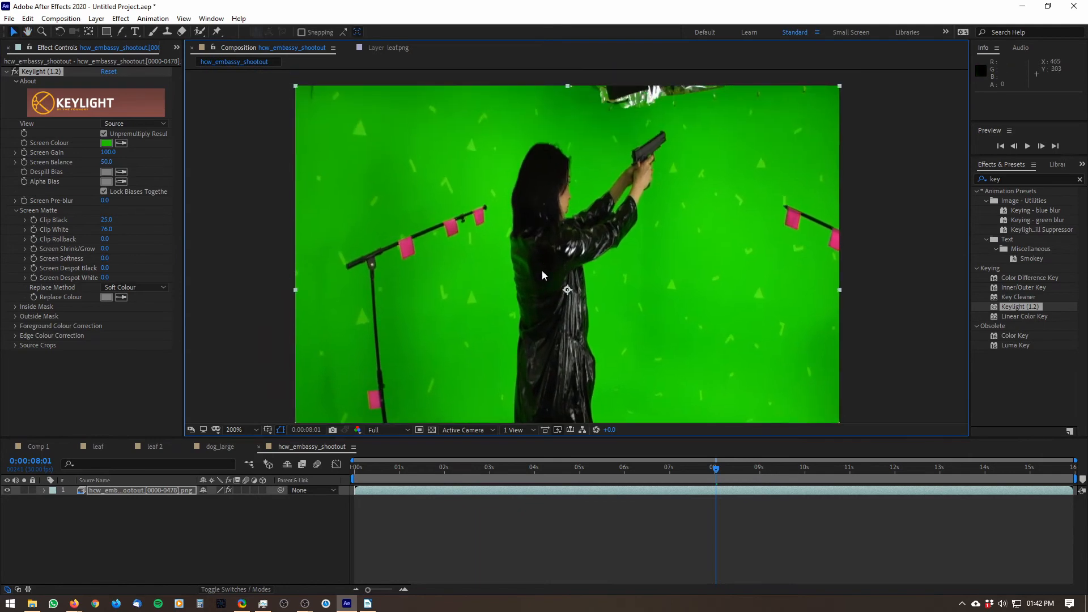
scroll(543, 271, up, 3)
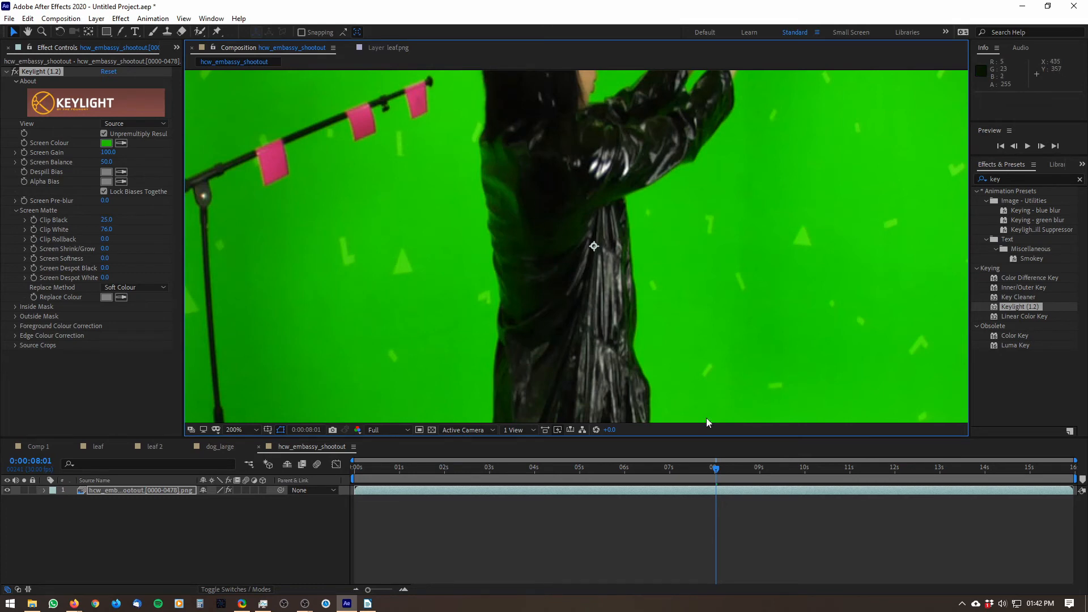
Examine the woman's coat and edges in the source footage around 0:00:07:26 and on to 0:00:11:10.
mouse_move(713, 469)
mouse_down()
mouse_move(688, 468)
mouse_move(771, 470)
mouse_move(641, 464)
mouse_move(650, 454)
mouse_move(700, 456)
mouse_move(703, 472)
mouse_move(758, 475)
mouse_move(715, 478)
mouse_move(744, 485)
mouse_move(780, 473)
mouse_move(860, 478)
mouse_move(470, 451)
mouse_move(874, 447)
mouse_move(984, 458)
mouse_move(652, 454)
mouse_move(862, 459)
mouse_move(695, 458)
mouse_move(722, 454)
mouse_move(706, 458)
mouse_up()
key(comma)
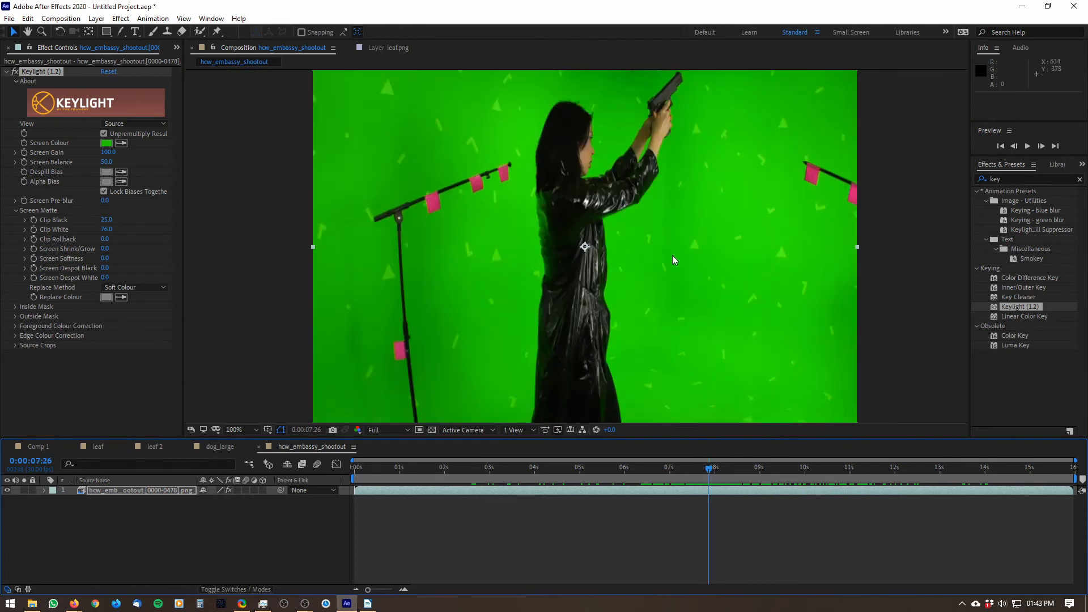
drag(480, 141, 561, 215)
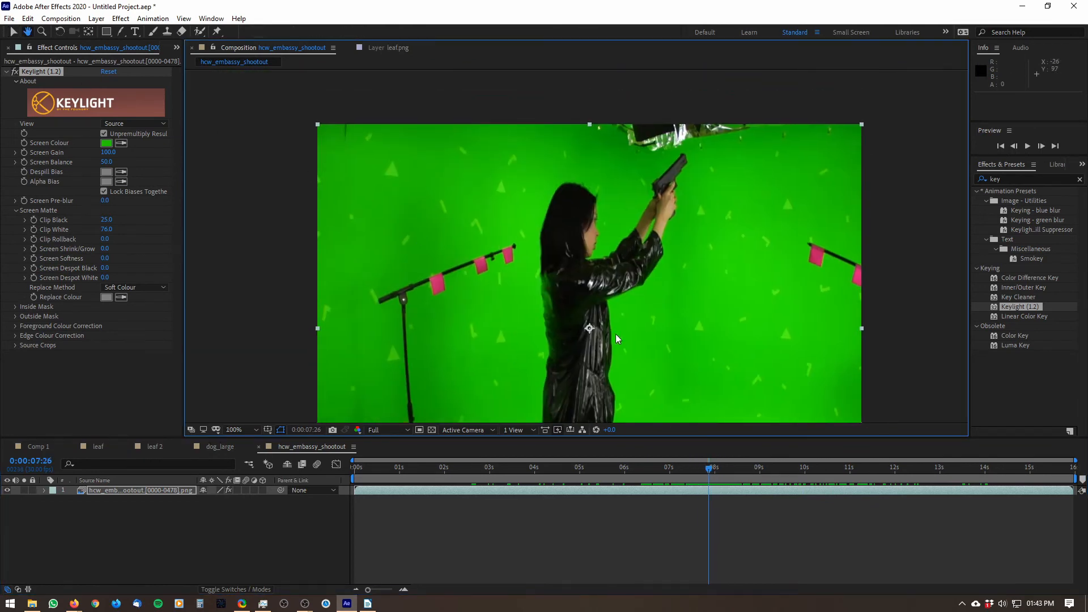
scroll(601, 291, up, 1)
drag(564, 308, 528, 217)
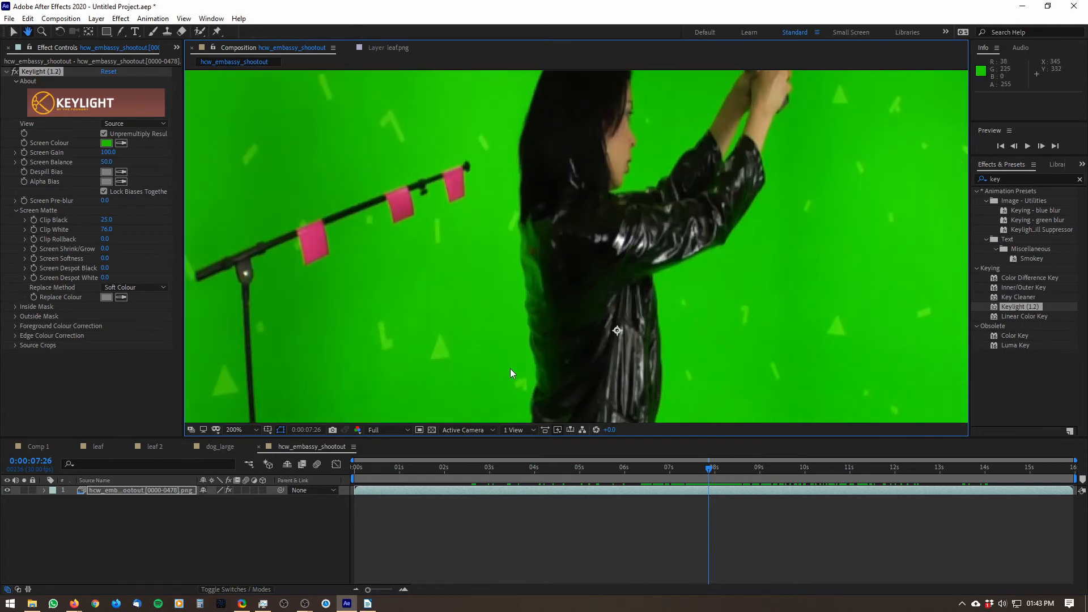
mouse_move(711, 470)
mouse_down()
mouse_move(694, 465)
mouse_move(728, 468)
mouse_move(702, 469)
mouse_up()
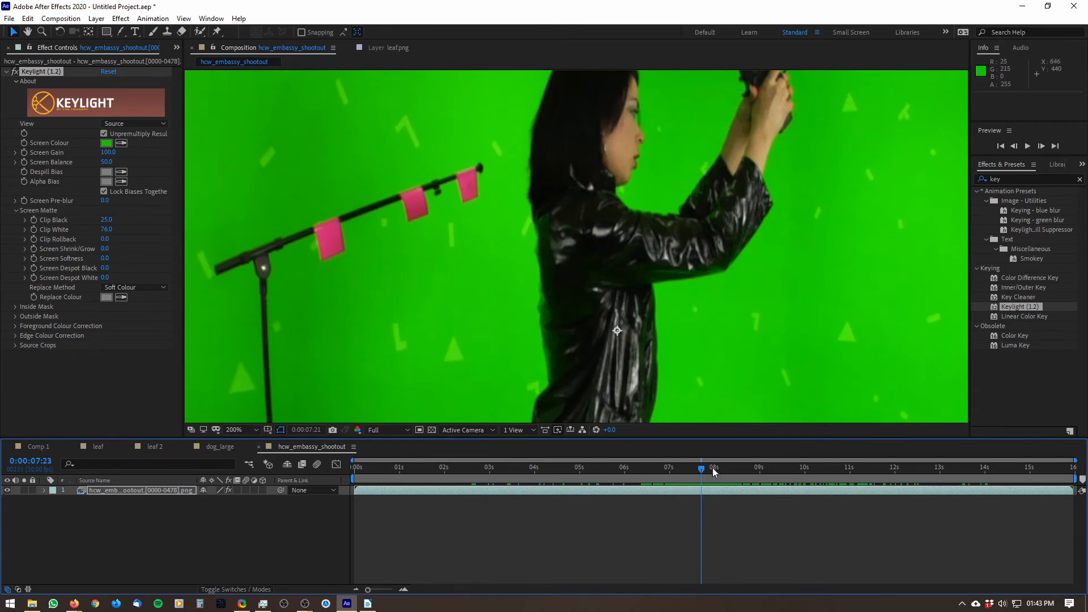
drag(713, 468, 869, 476)
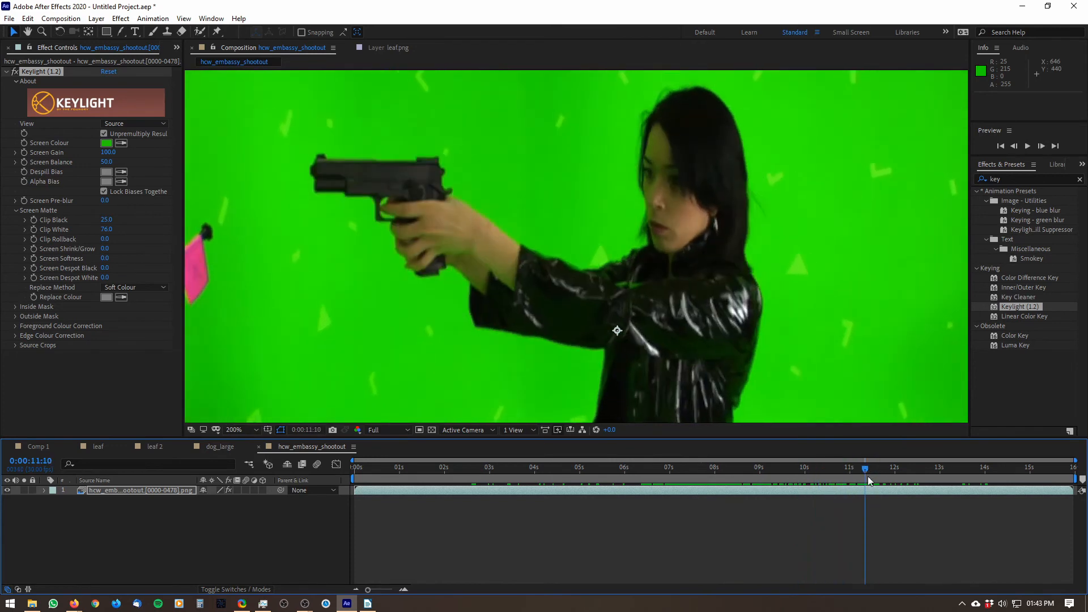
Switch the Keylight view to Final Result and inspect the keyed woman at 0:00:11:10 and 0:00:08:19.
click(136, 123)
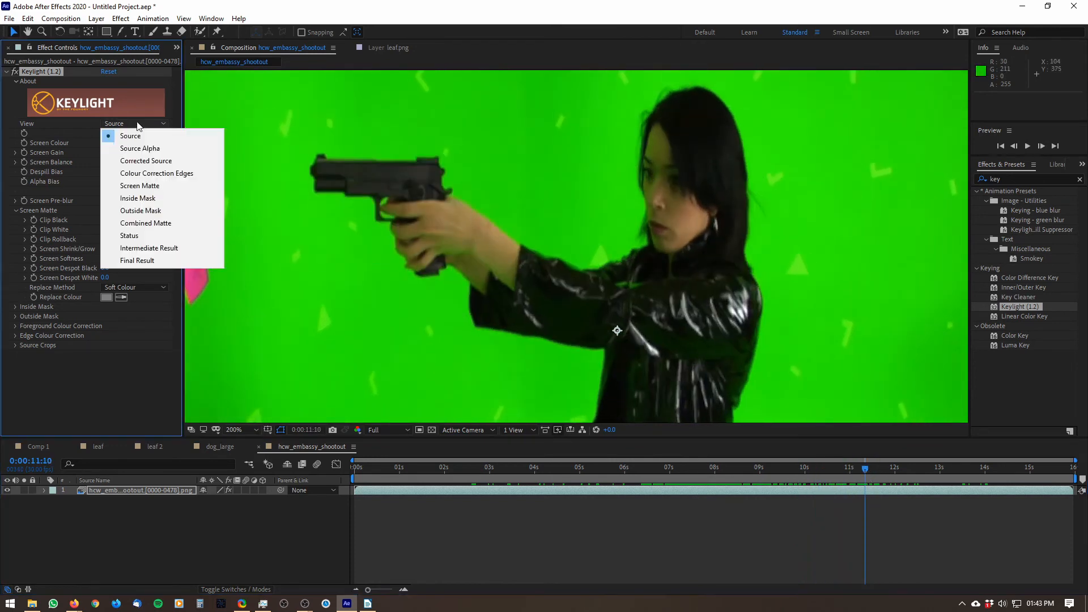
click(147, 261)
scroll(824, 419, down, 1)
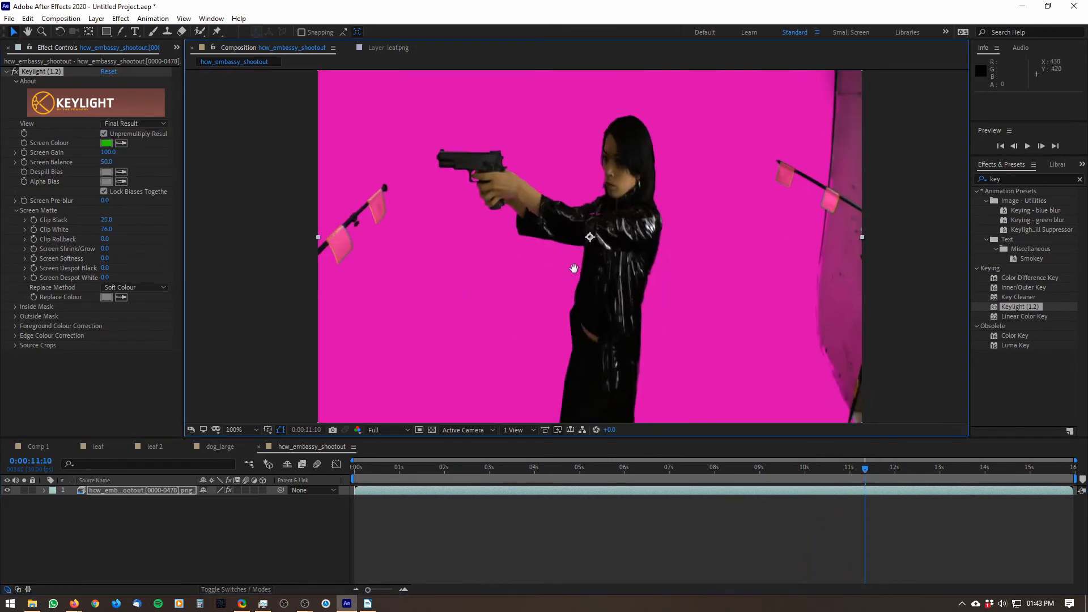
drag(844, 467, 743, 461)
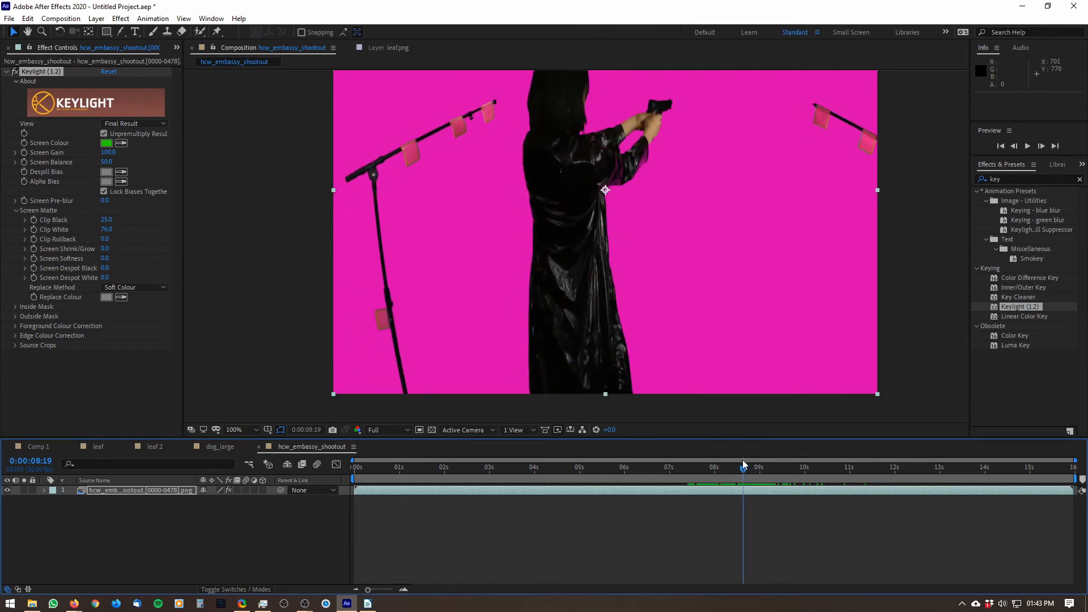
middle_click(611, 204)
scroll(612, 204, up, 1)
drag(478, 206, 434, 312)
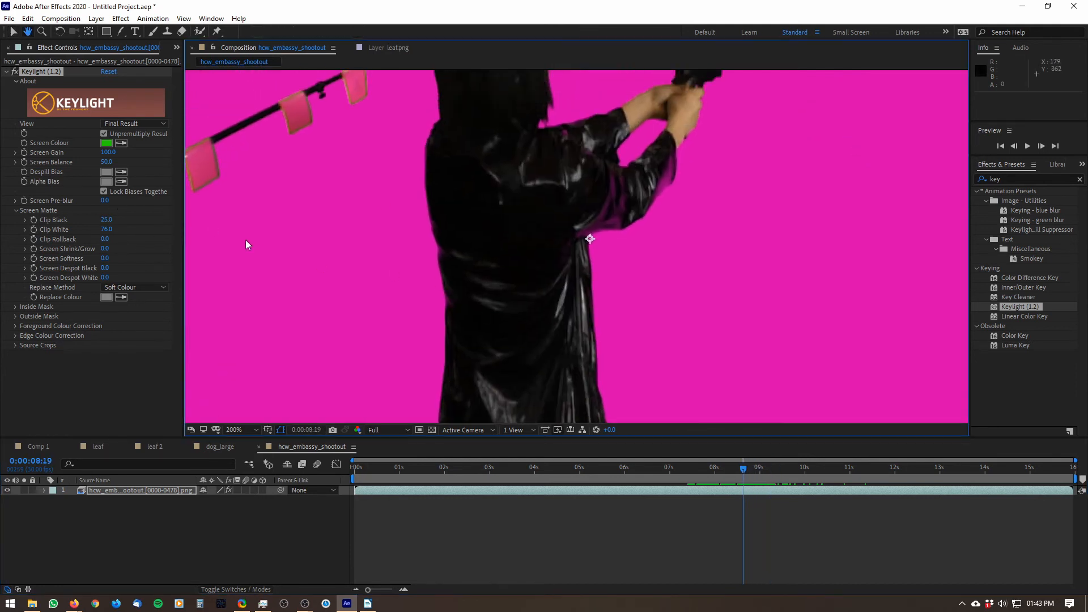
Try Screen Matte Clip White at 30 and 68, then raise it to 89, checking the woman's hair and coat close up.
drag(103, 230, 100, 241)
drag(588, 201, 571, 353)
mouse_move(563, 258)
mouse_down()
mouse_move(604, 301)
mouse_move(550, 184)
mouse_move(553, 260)
mouse_up()
scroll(563, 173, up, 1)
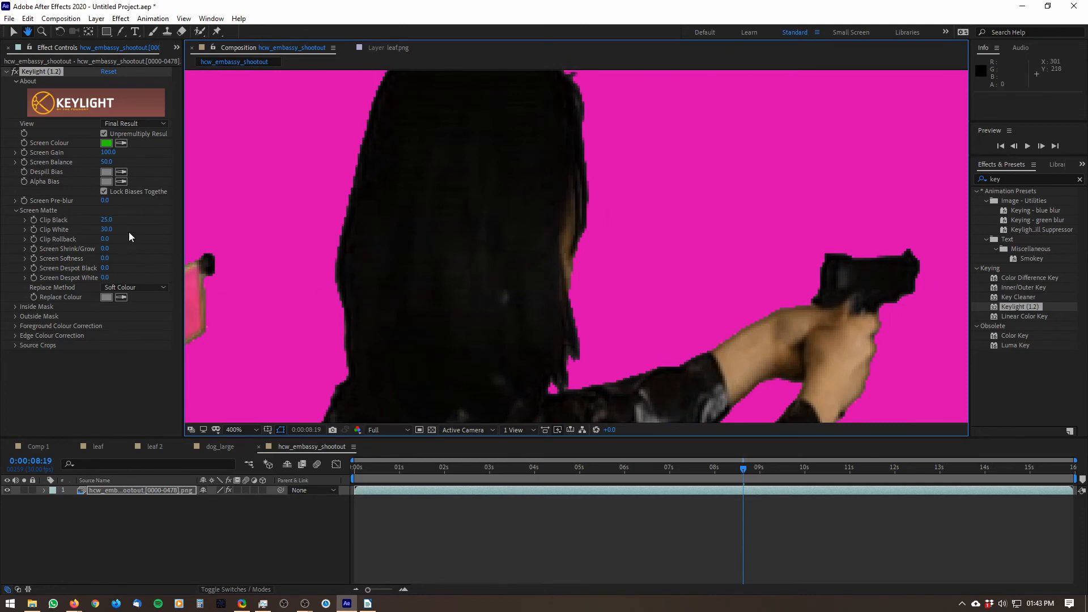
drag(106, 230, 151, 249)
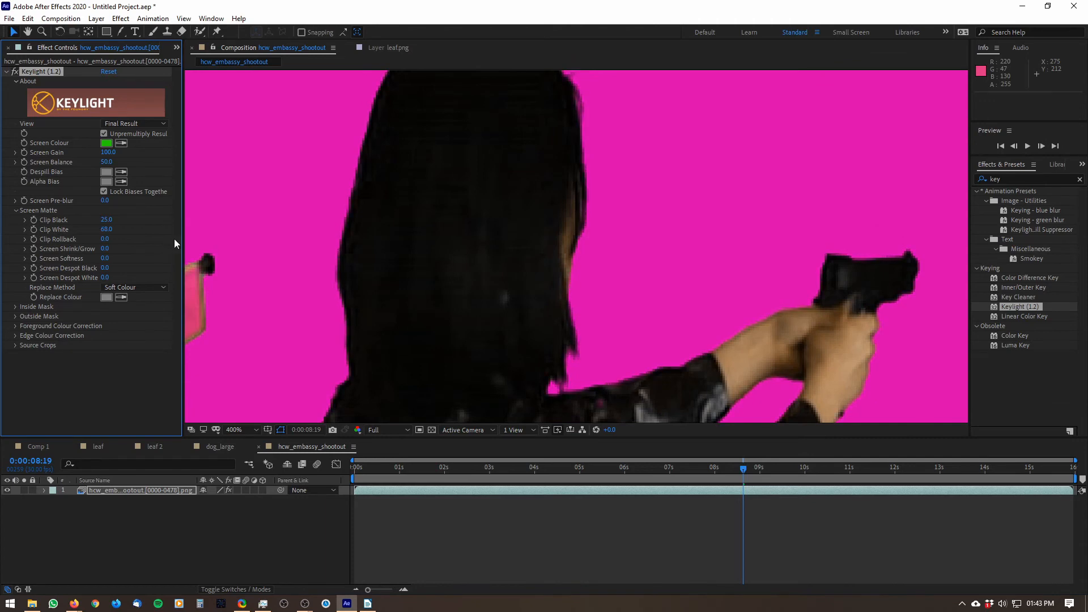
scroll(524, 233, down, 1)
drag(525, 232, 500, 125)
drag(106, 230, 146, 239)
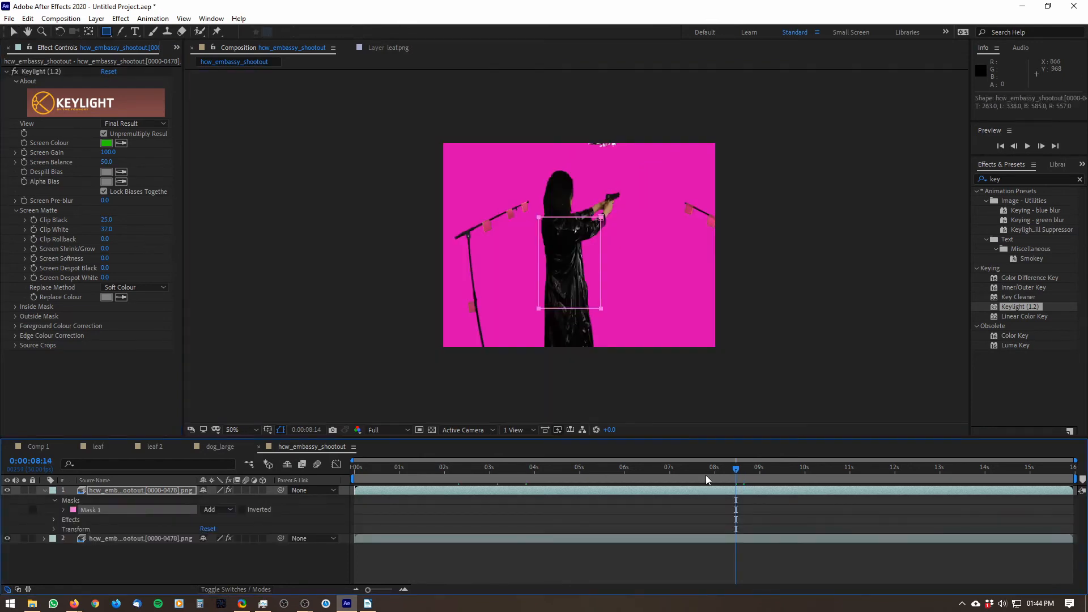
Check the layered result at 0:00:07:09 and delete the masked duplicate of the footage layer.
drag(705, 475, 683, 473)
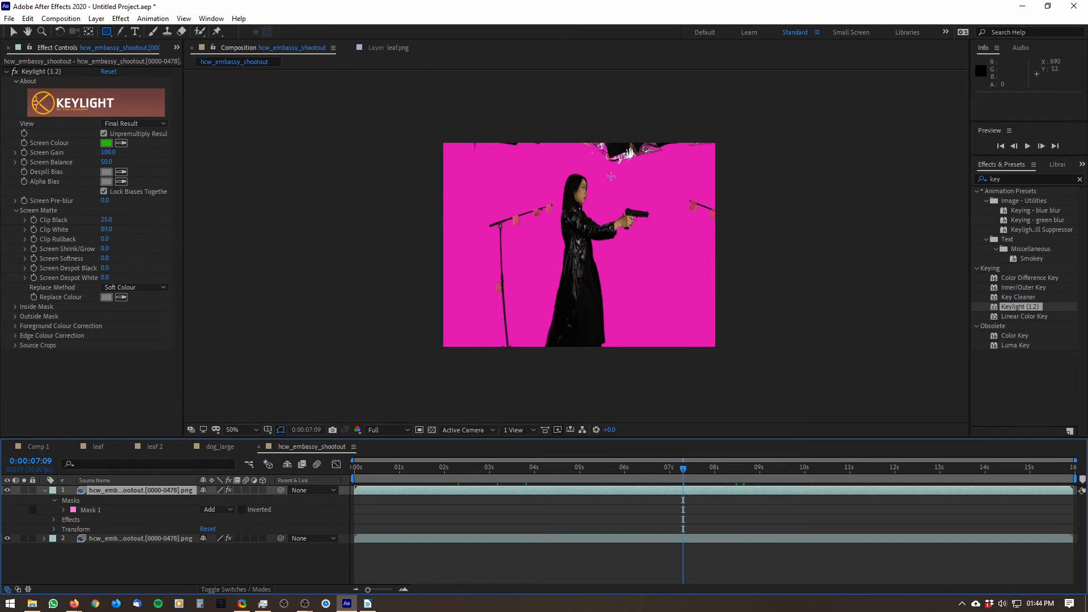
key(Delete)
click(136, 492)
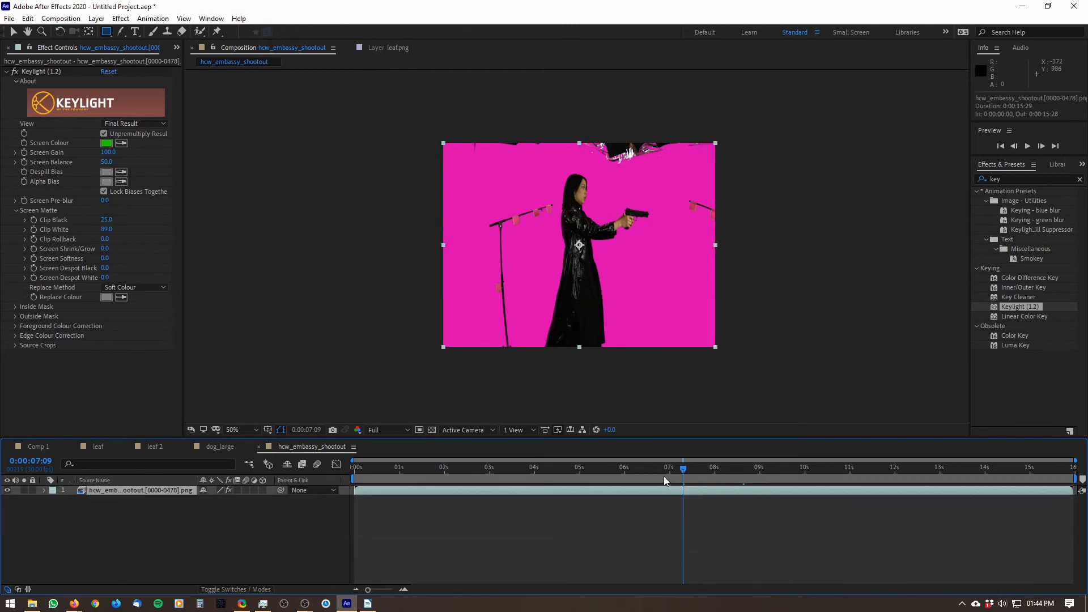
Mask out the light stand beside the woman at 0:00:03:14 with a rectangular mask set to Subtract, not inverted.
drag(664, 479, 595, 484)
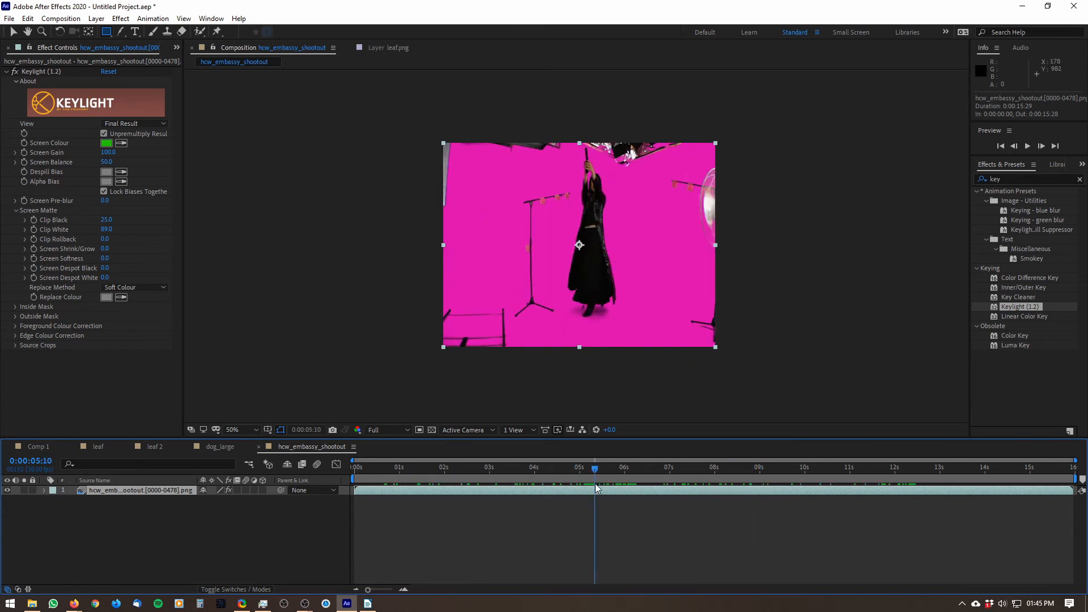
scroll(595, 340, up, 2)
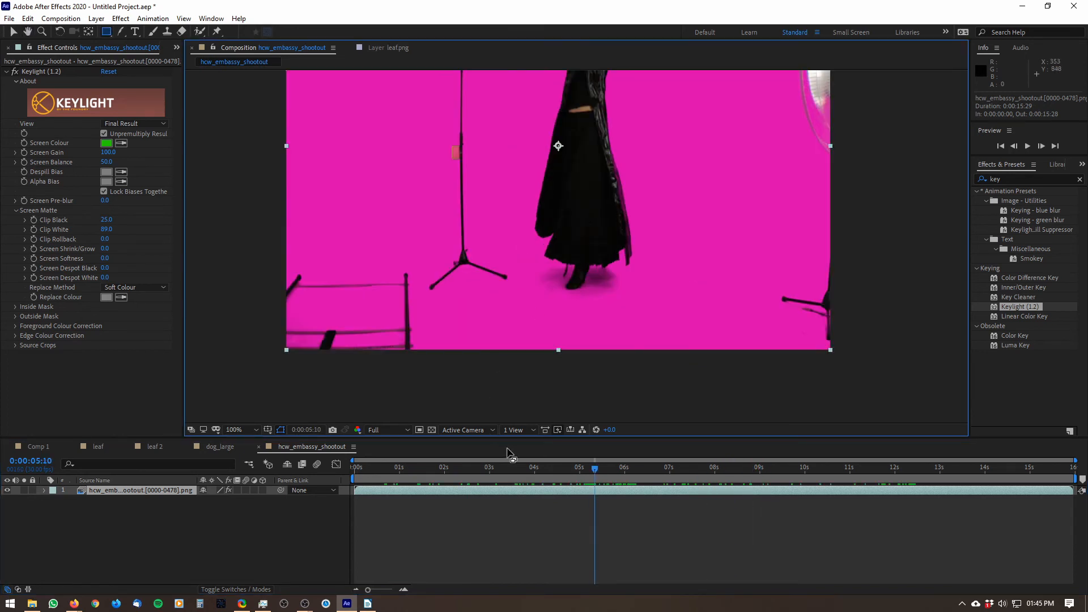
mouse_move(504, 467)
mouse_down()
mouse_move(438, 462)
mouse_move(954, 482)
mouse_move(699, 452)
mouse_move(436, 453)
mouse_move(828, 416)
mouse_move(970, 427)
mouse_move(1060, 458)
mouse_move(1061, 471)
mouse_move(420, 408)
mouse_move(283, 421)
mouse_move(618, 475)
mouse_move(744, 468)
mouse_move(382, 435)
mouse_move(360, 441)
mouse_move(559, 489)
mouse_move(683, 485)
mouse_move(356, 469)
mouse_move(511, 469)
mouse_up()
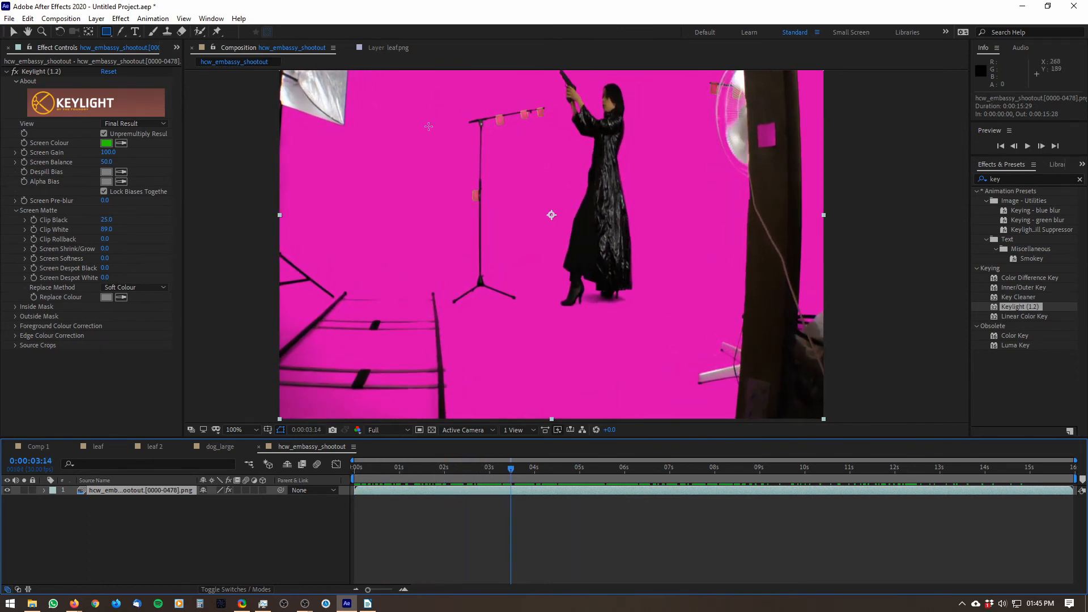
drag(432, 85, 552, 309)
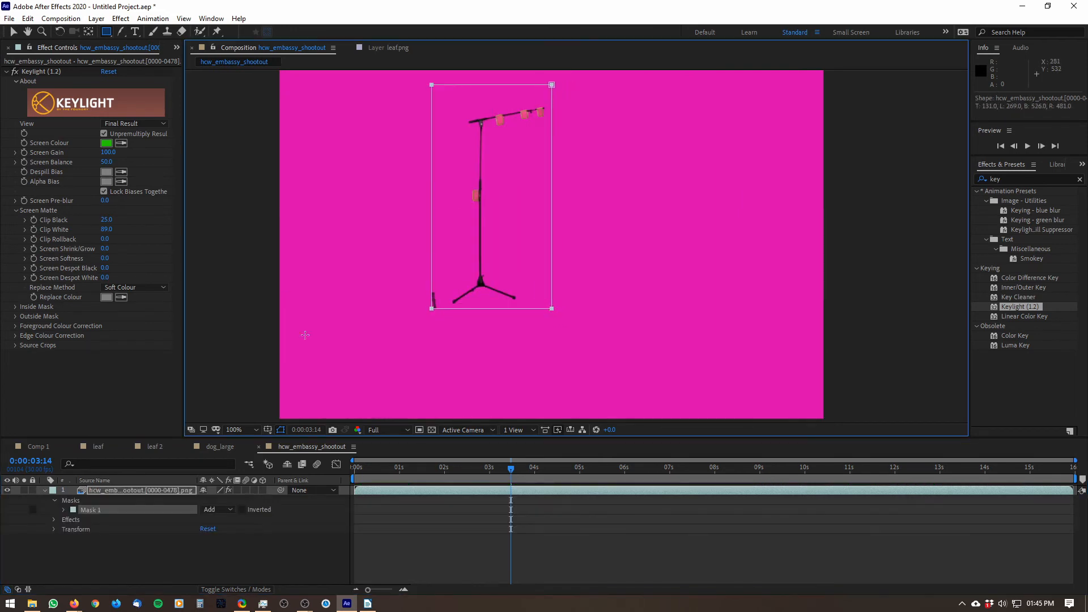
click(242, 510)
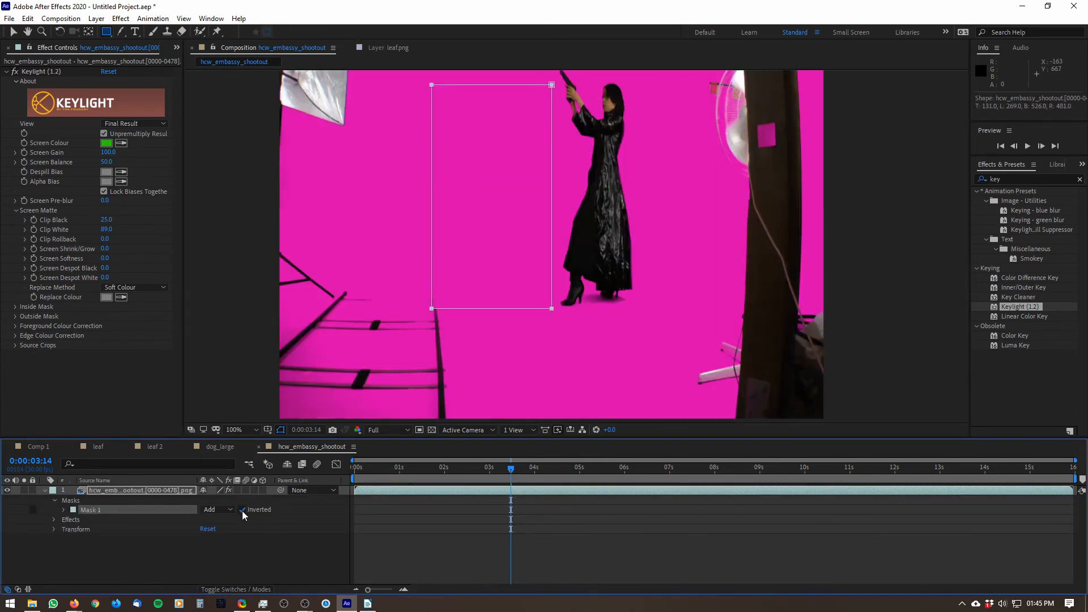
click(213, 508)
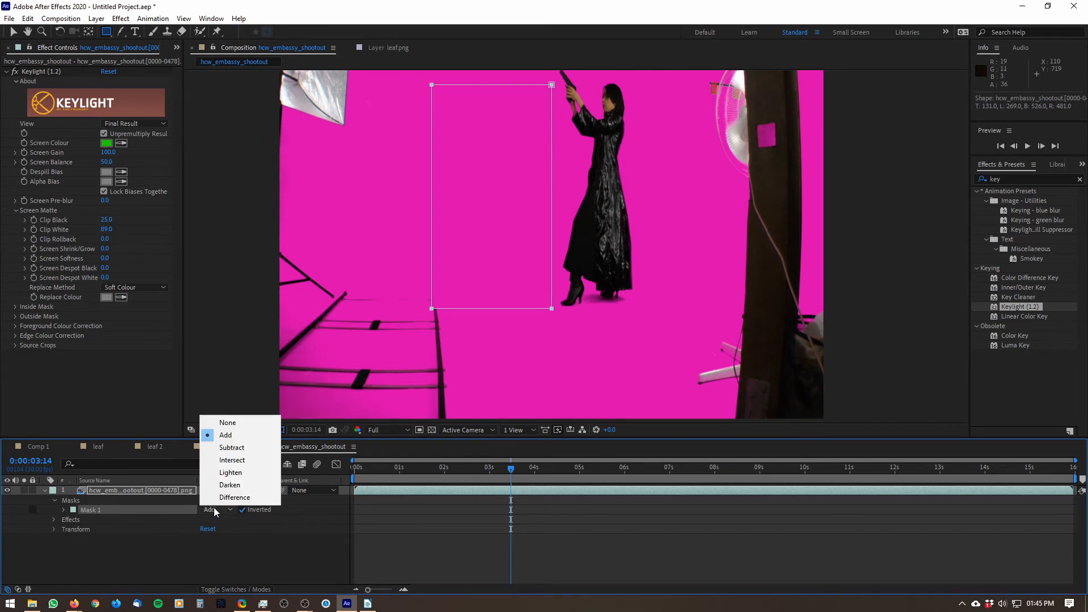
click(221, 448)
click(242, 510)
click(242, 510)
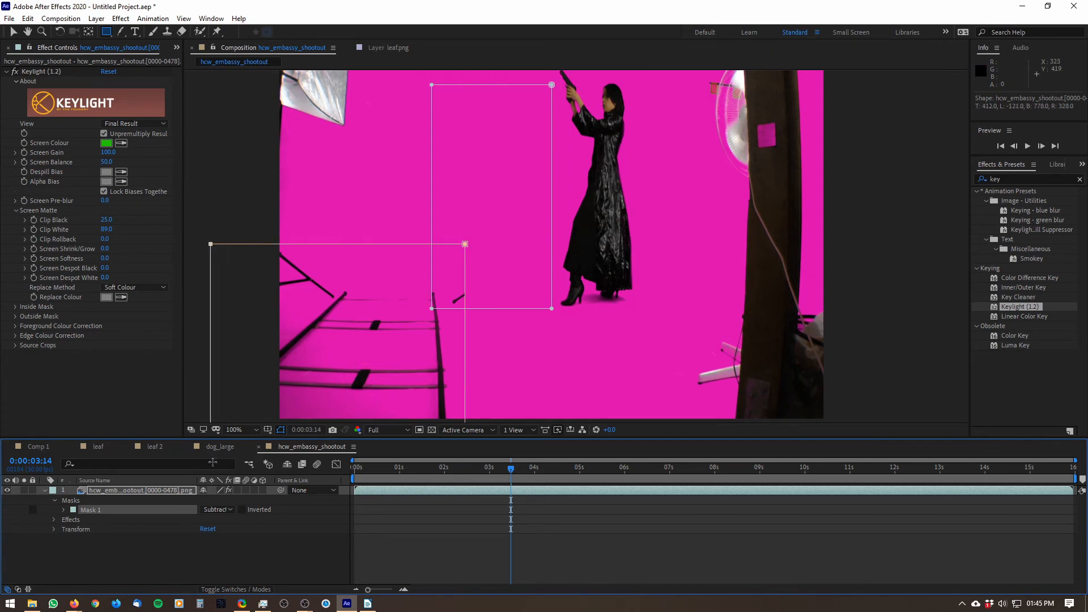
Subtract the ladder-like frame and, at 0:00:06:16, the flagged pole behind the woman with two more rectangular masks.
click(216, 517)
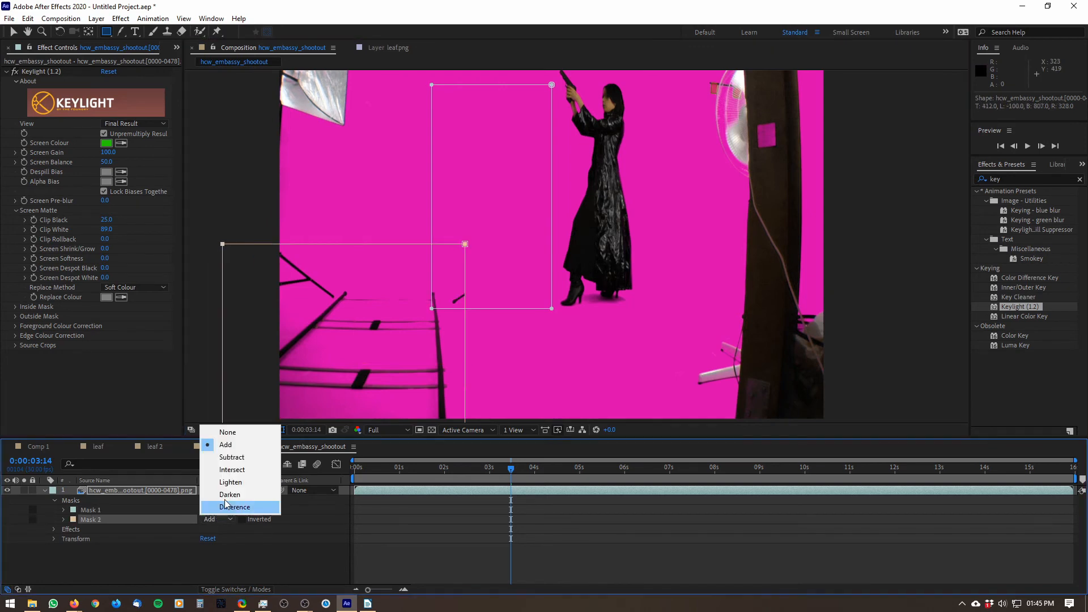
click(233, 457)
drag(512, 478, 649, 473)
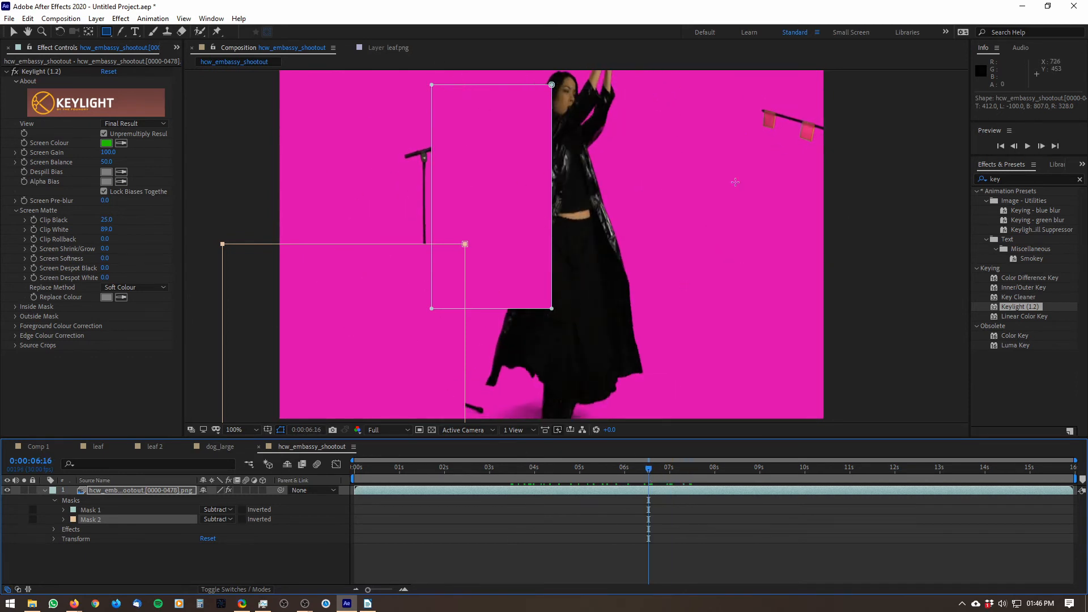
drag(739, 87, 917, 199)
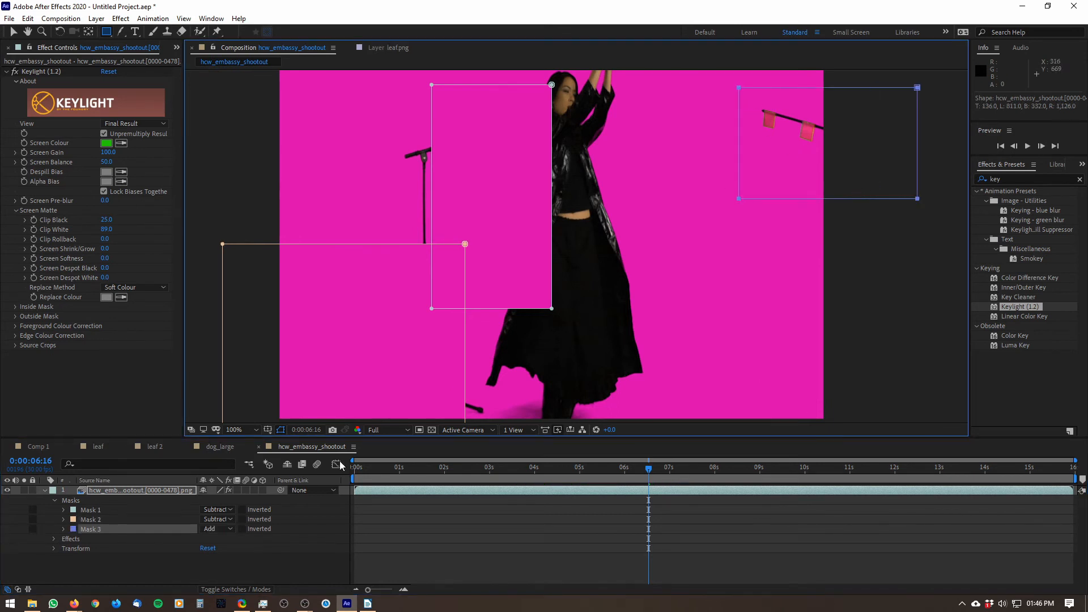
click(230, 531)
click(235, 468)
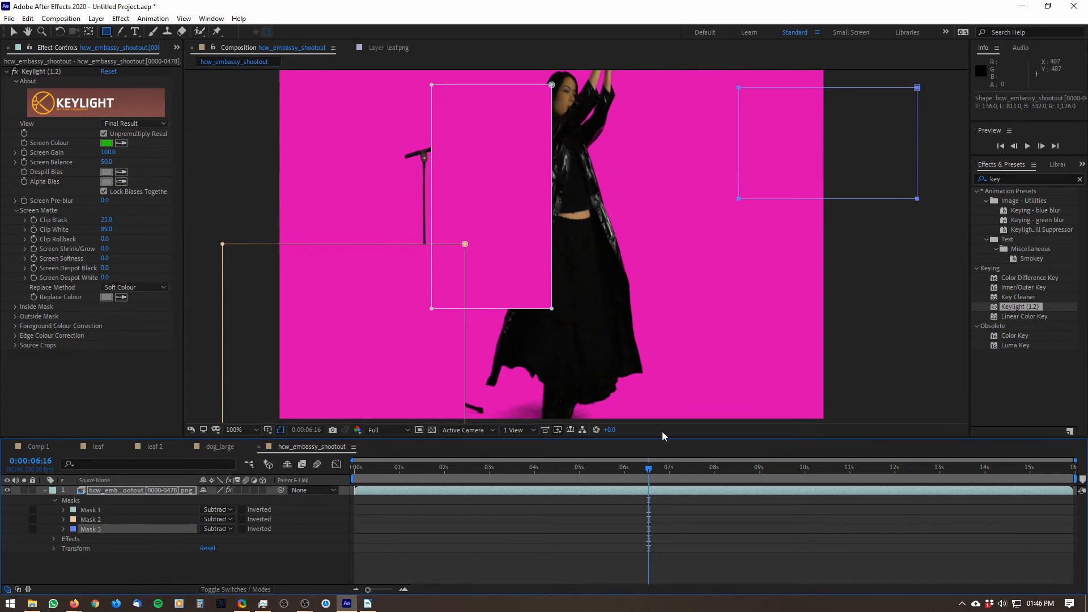
Delete all three rectangular masks from the footage layer and review the keyed footage up to 0:00:06:29.
key(Delete)
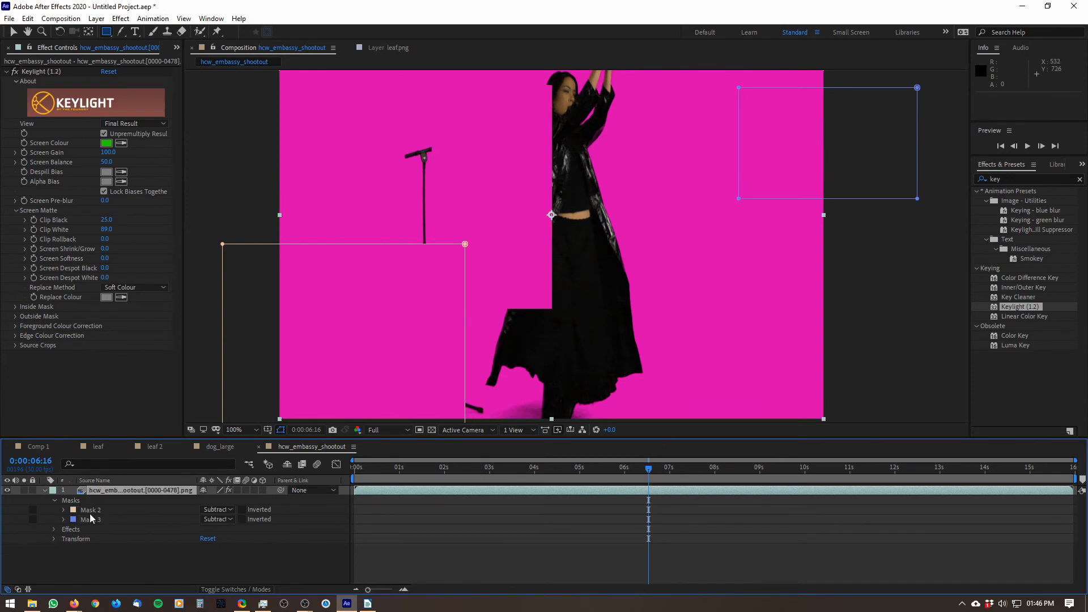
click(103, 511)
key(Delete)
click(98, 509)
key(Delete)
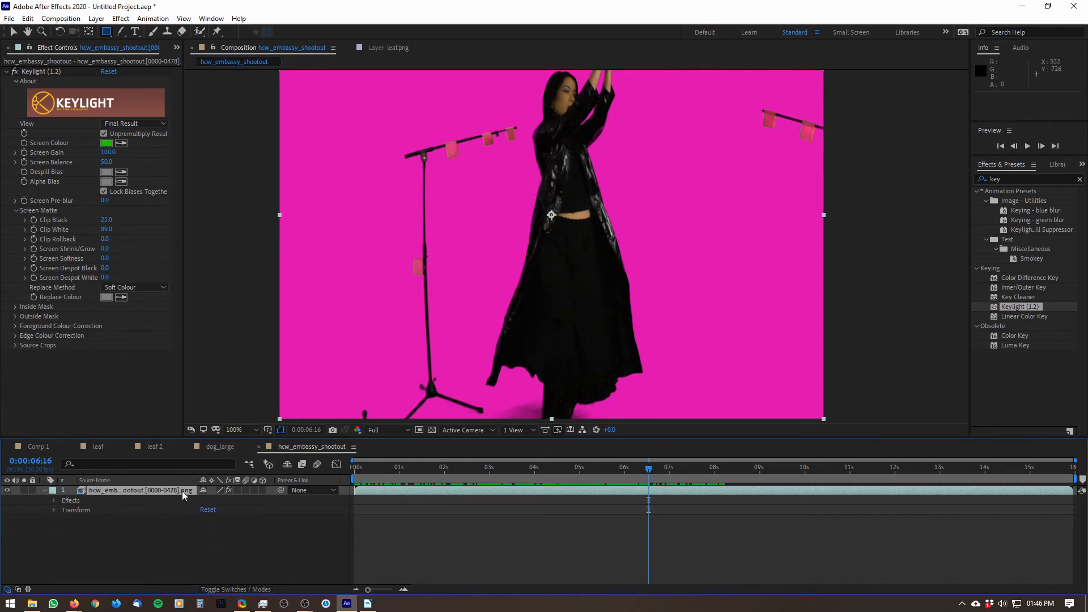
drag(589, 469, 477, 488)
drag(556, 492, 670, 449)
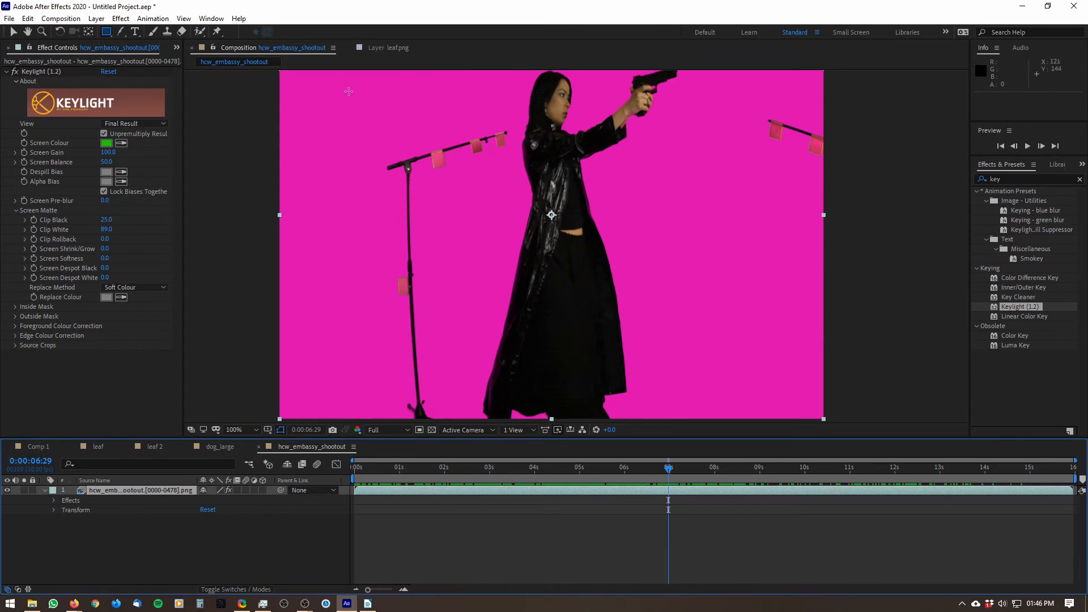
Choose the Roto Brush tool, try it in the composition, and open the footage layer in its own viewer.
click(200, 33)
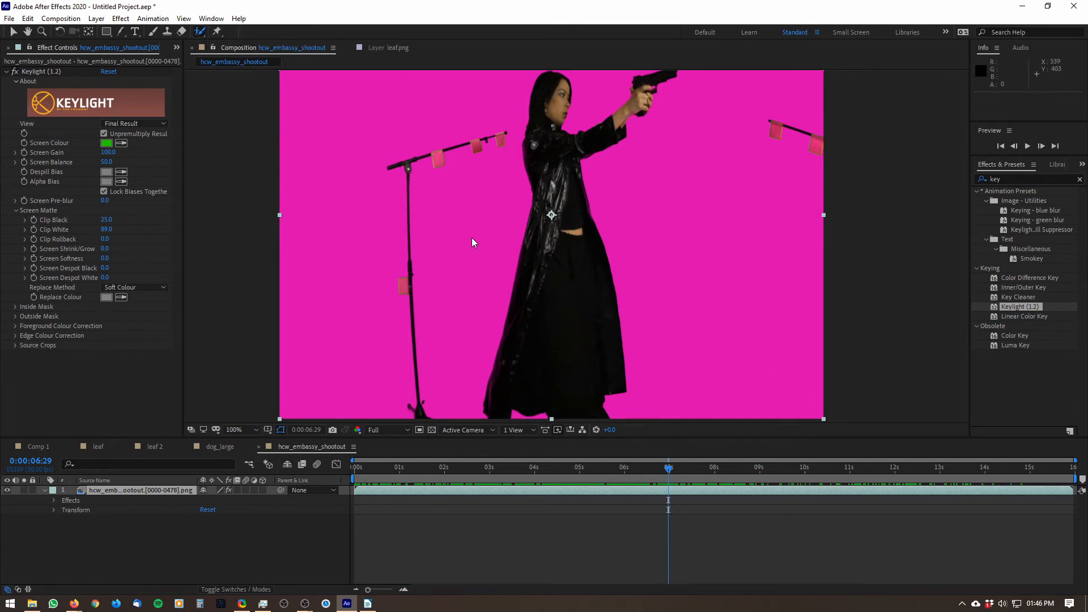
click(507, 196)
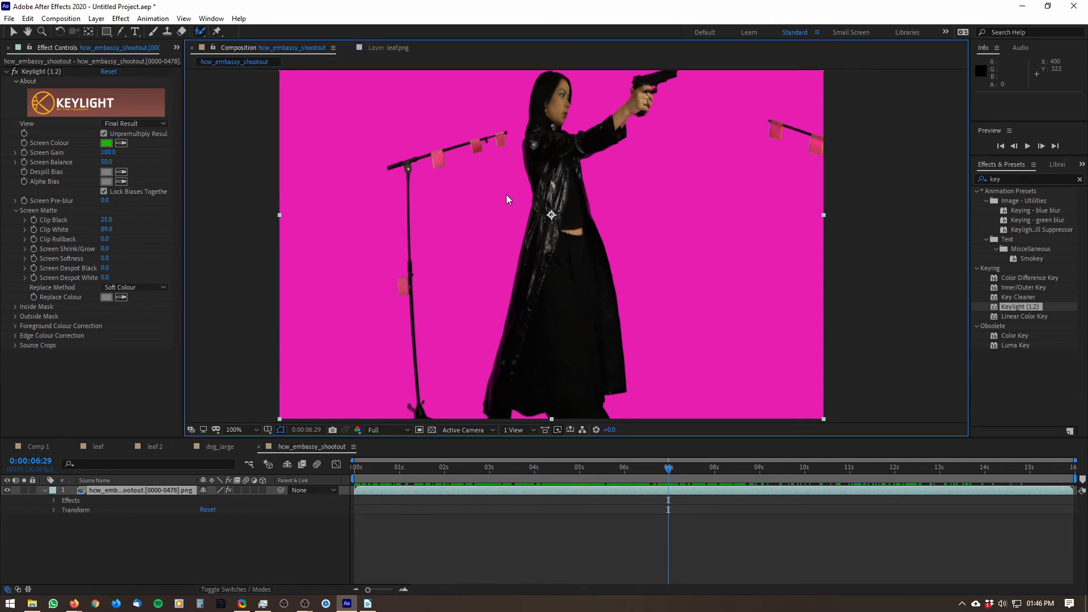
click(464, 290)
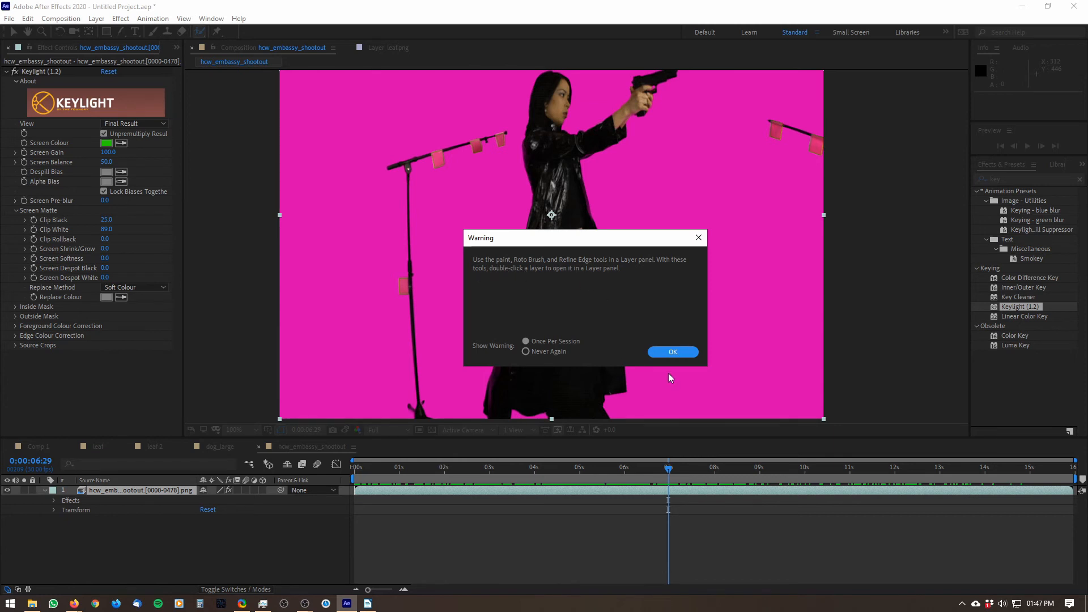
click(672, 353)
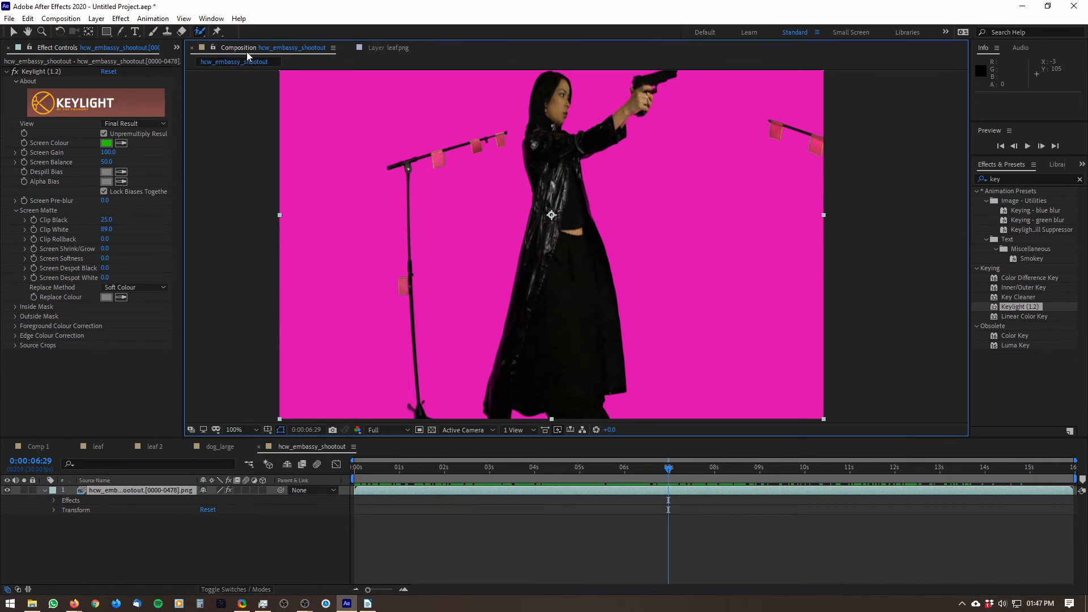
double_click(143, 490)
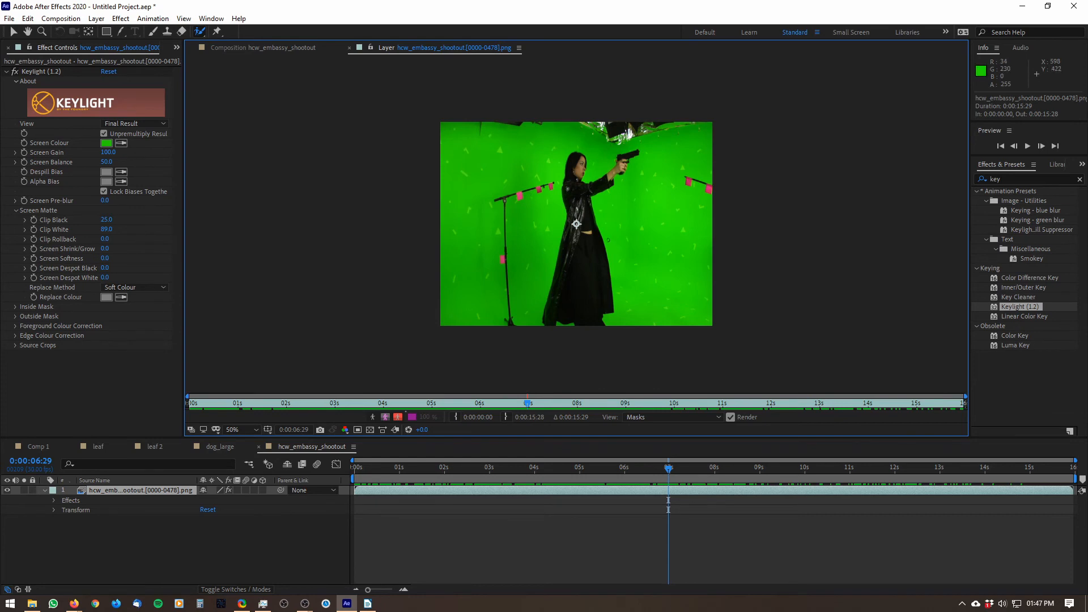
Disable the Keylight effect and paint over the woman and gun with the Roto Brush at layer time 0:00:11:22.
key(slash)
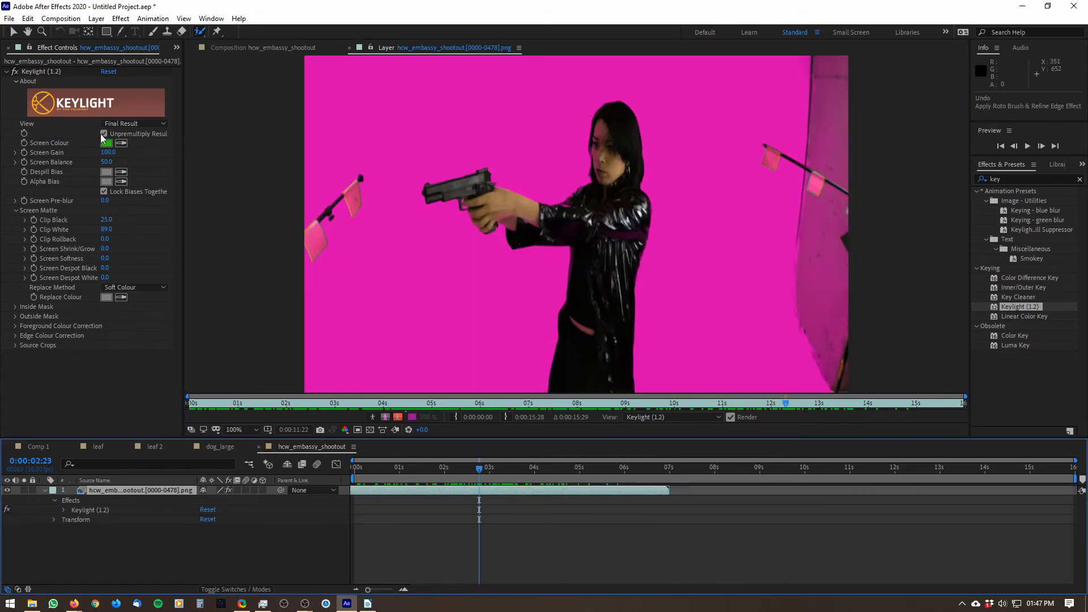
click(15, 72)
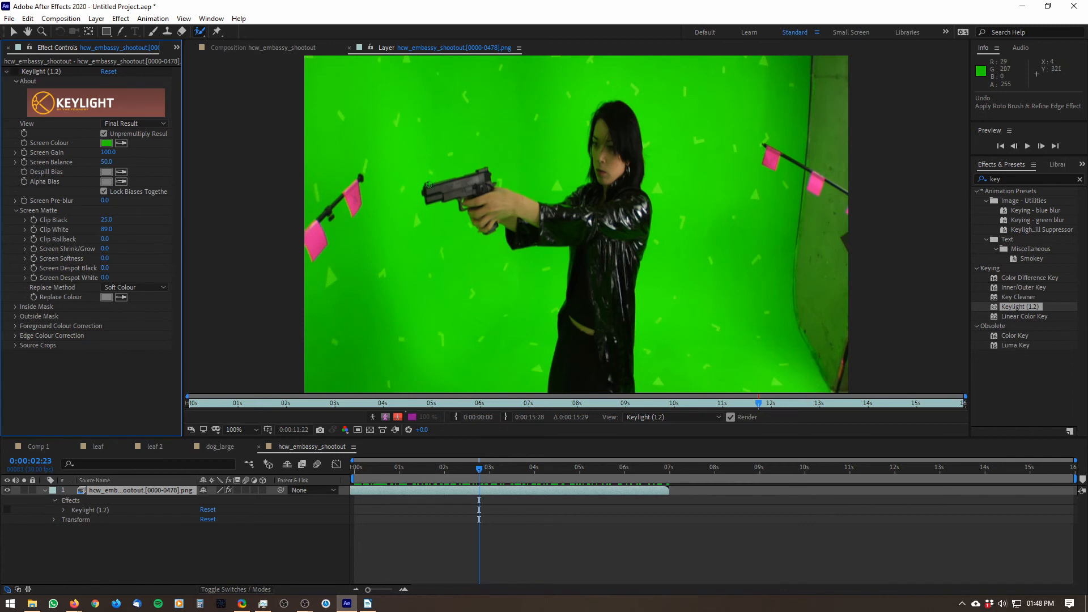
mouse_move(431, 190)
mouse_down()
mouse_move(475, 185)
mouse_move(530, 210)
mouse_move(599, 204)
mouse_move(608, 121)
mouse_move(608, 223)
mouse_move(575, 378)
mouse_up()
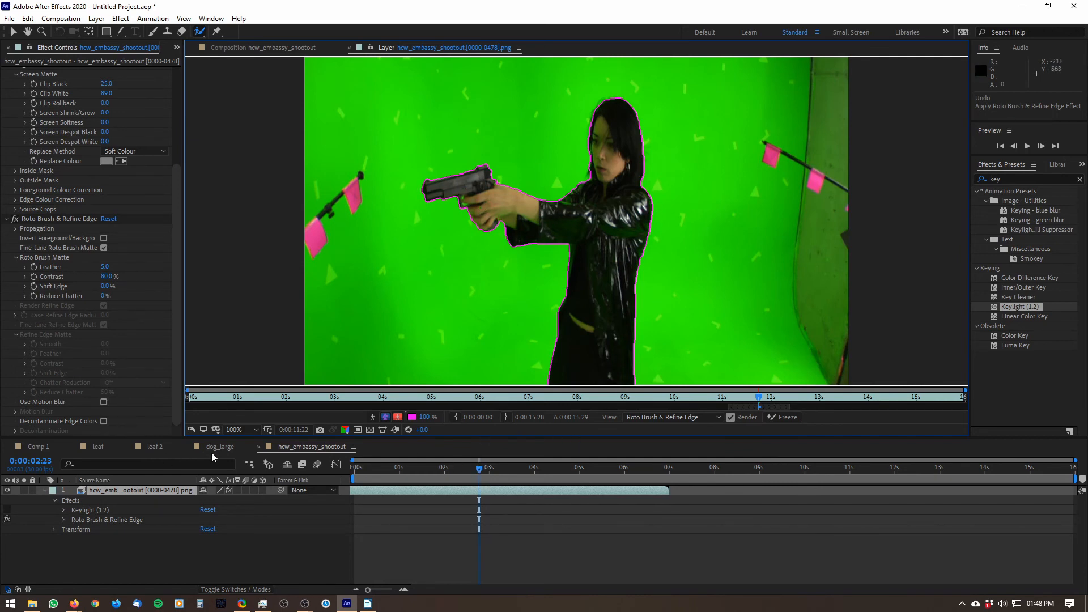
Inspect the roto-brushed woman in the composition, stepping back to 0:00:02:21, and return to the layer view.
click(262, 48)
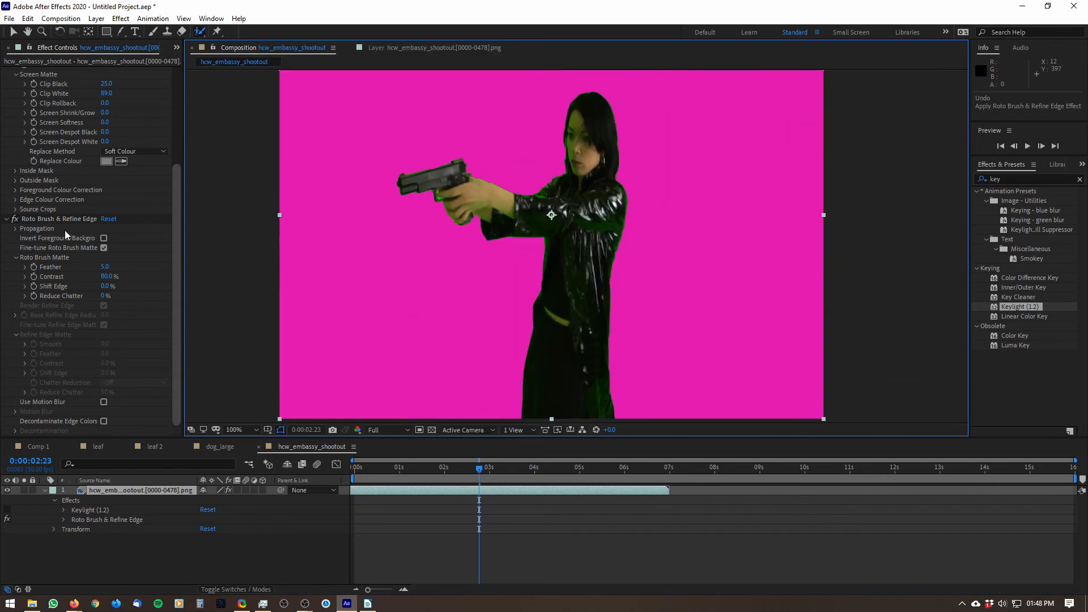
scroll(76, 229, up, 2)
scroll(76, 226, up, 3)
click(15, 81)
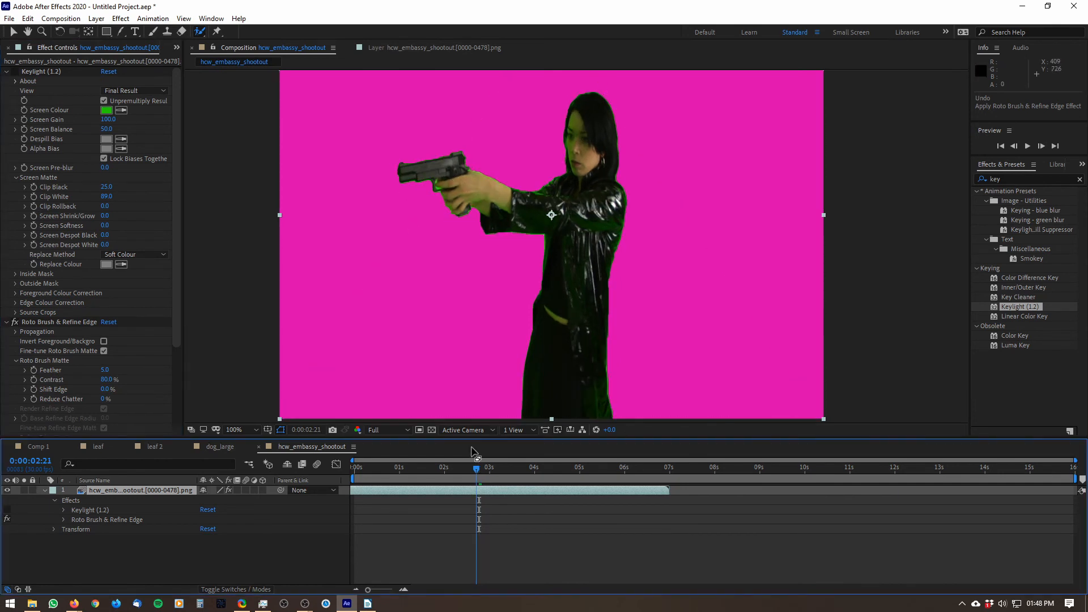
key(Page_Up)
key(Page_Up)
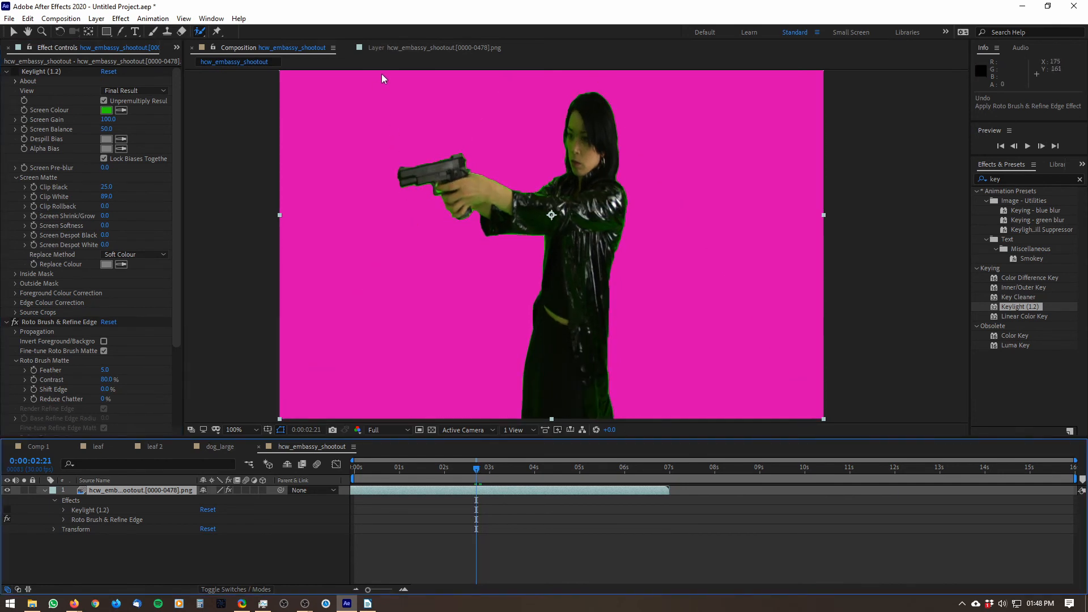
click(430, 51)
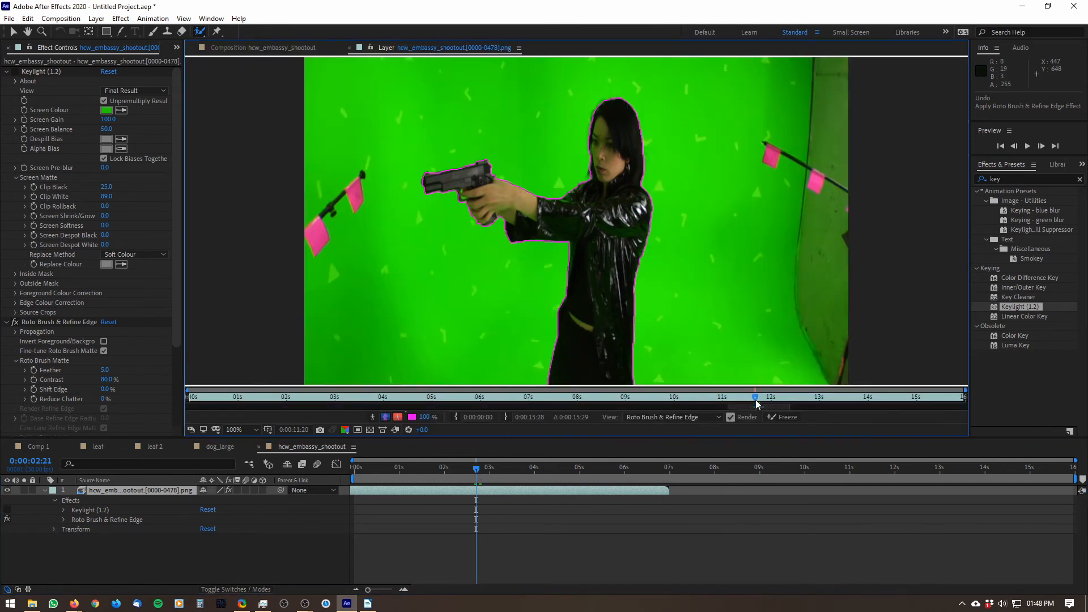
Examine how the Roto Brush outline follows the woman and gun frame by frame between layer times 0:00:11:20 and 0:00:12:10.
mouse_move(757, 404)
mouse_down()
mouse_move(792, 403)
mouse_move(768, 418)
mouse_move(785, 409)
mouse_move(774, 409)
mouse_up()
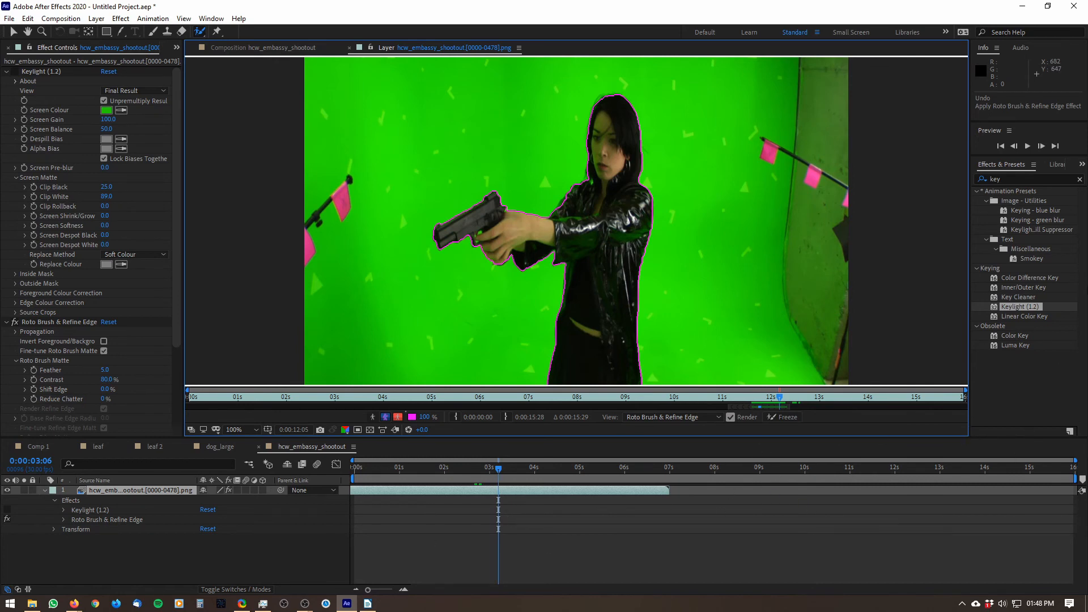
drag(780, 402, 771, 406)
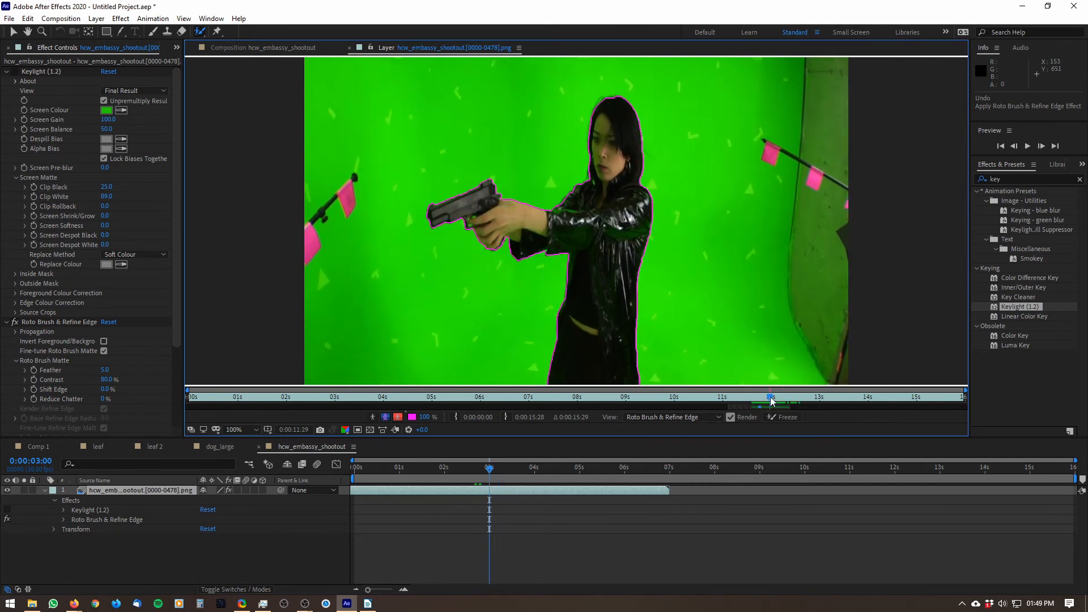
click(783, 403)
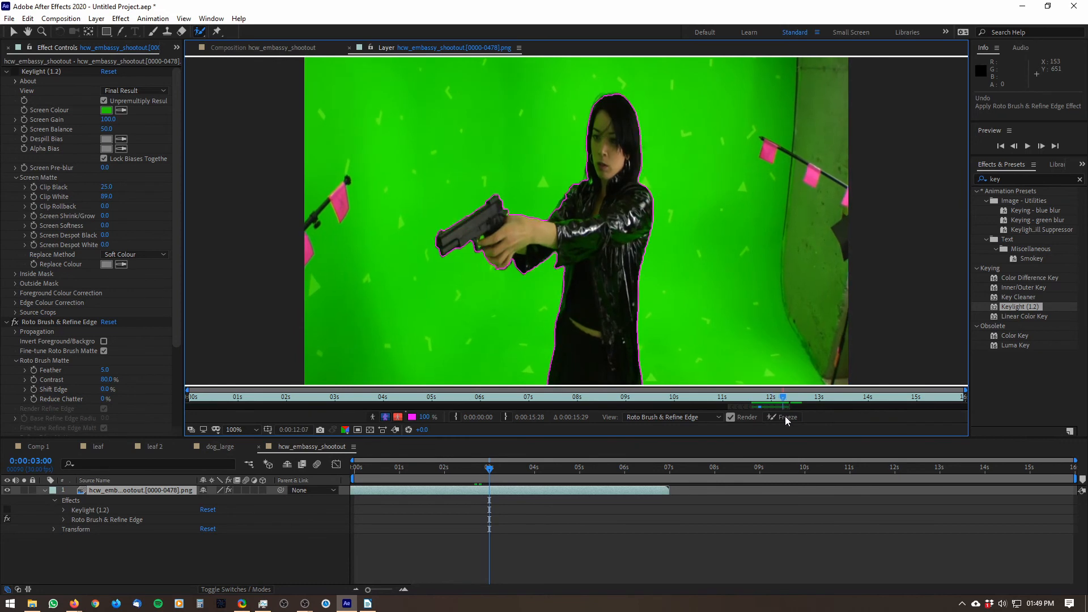
key(Page_Up)
key(Page_Up)
key(Page_Up)
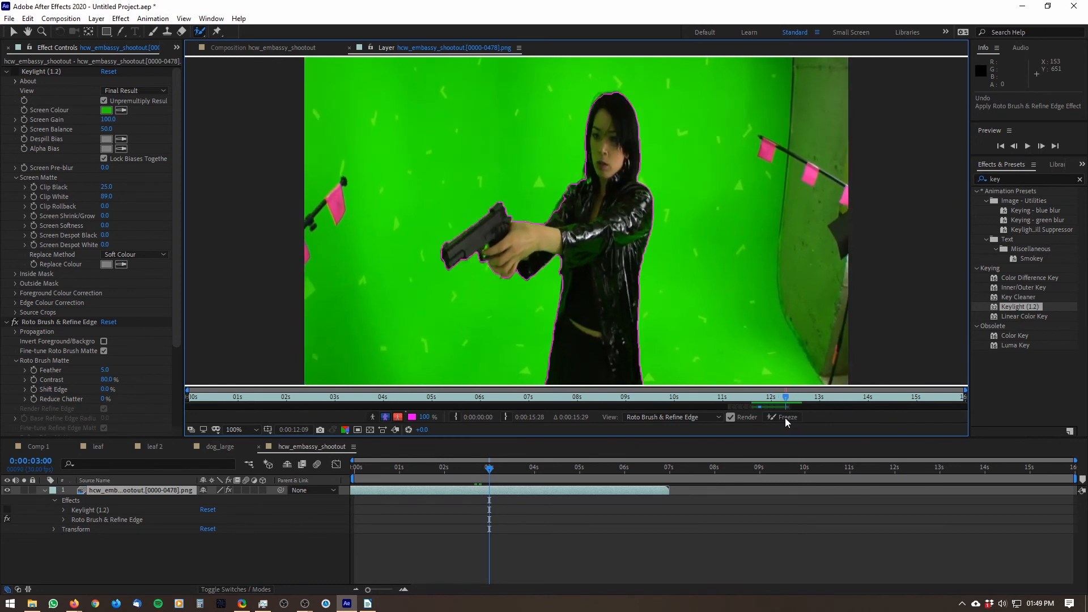
key(Page_Up)
key(Page_Up)
key(Page_Up)
key(Page_Up)
key(Page_Up)
key(Page_Up)
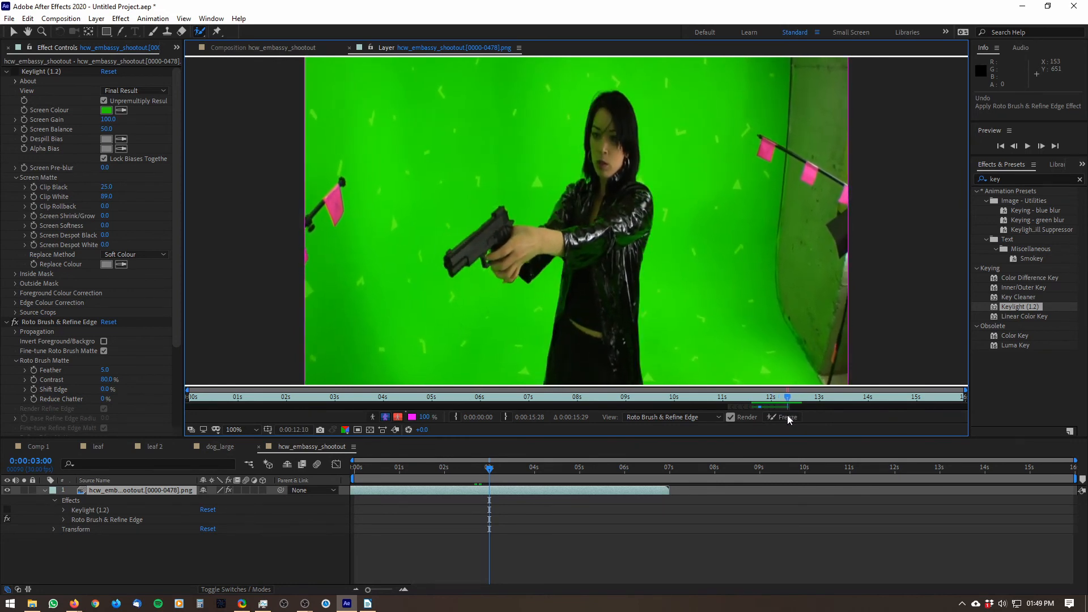
Step back and forth around layer times 0:00:12:04 to 0:00:12:12 to check where the Roto Brush outline stops following the woman.
key(Page_Up)
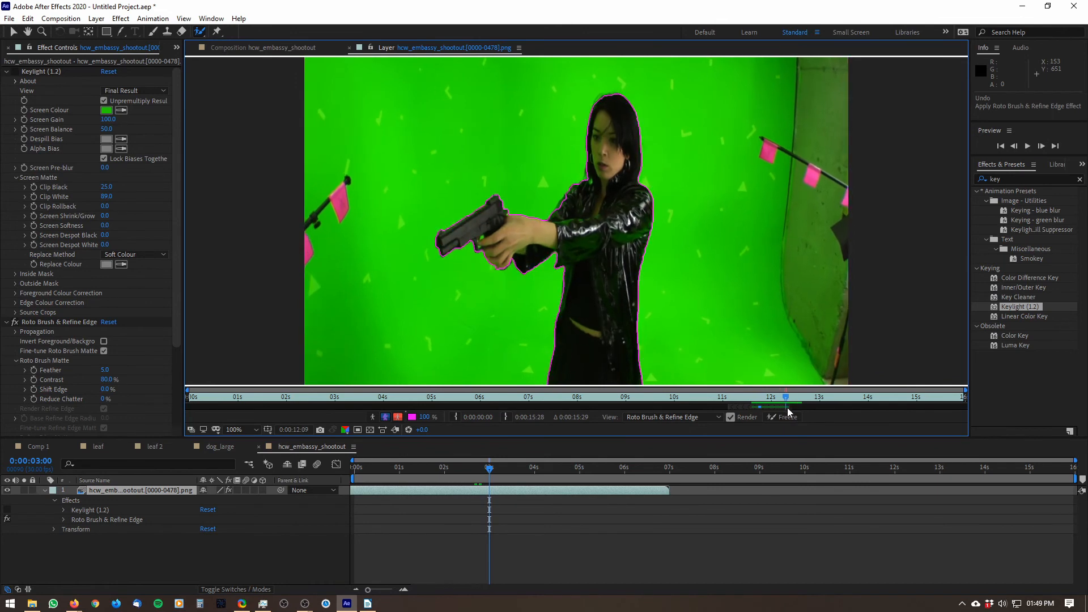
key(Page_Down)
key(Page_Down)
key(Page_Down)
key(Page_Down)
key(Page_Down)
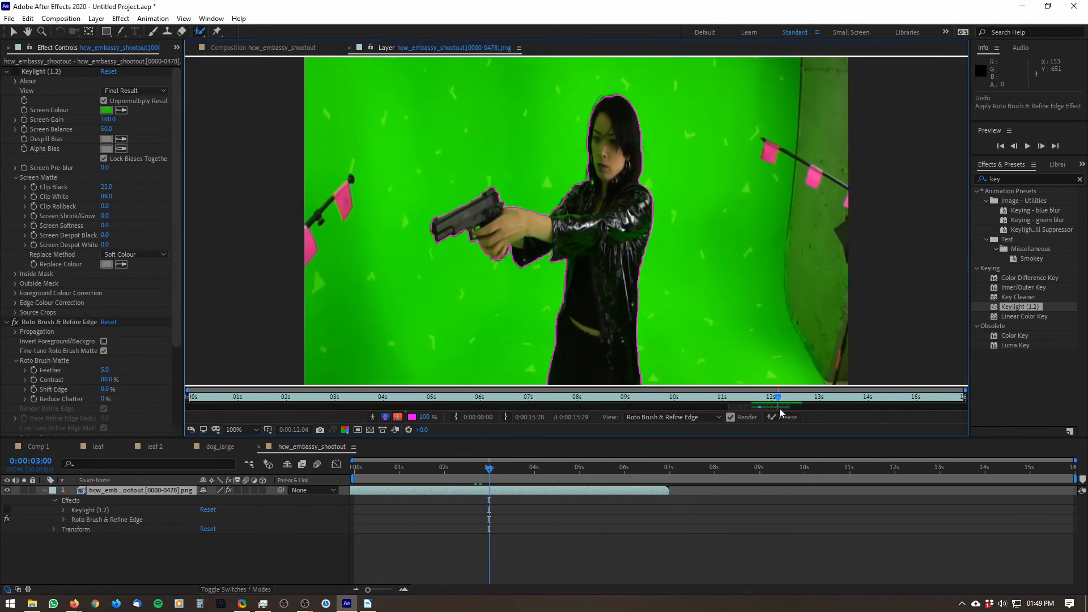
key(Page_Down)
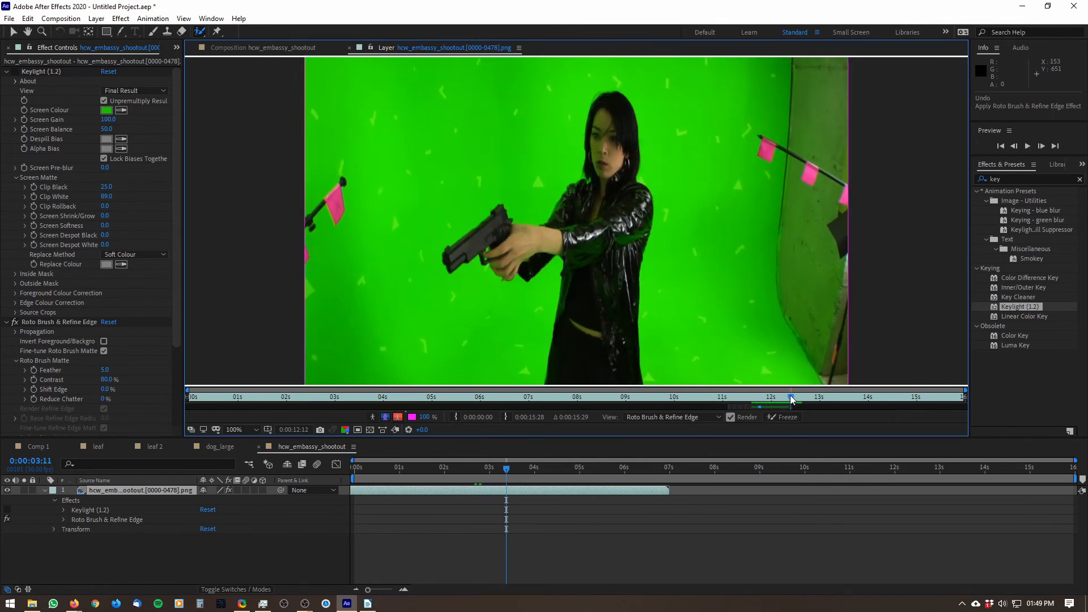
Paint over the woman and gun with the Roto Brush at layer time 0:00:12:12, then go back to 0:00:11:29.
drag(792, 400, 789, 400)
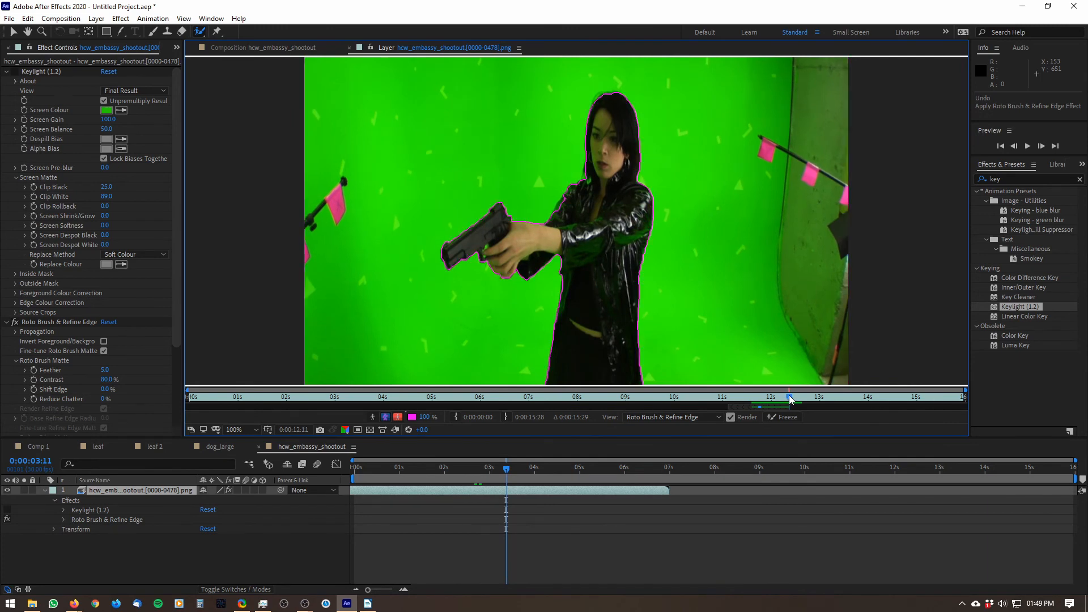
click(792, 400)
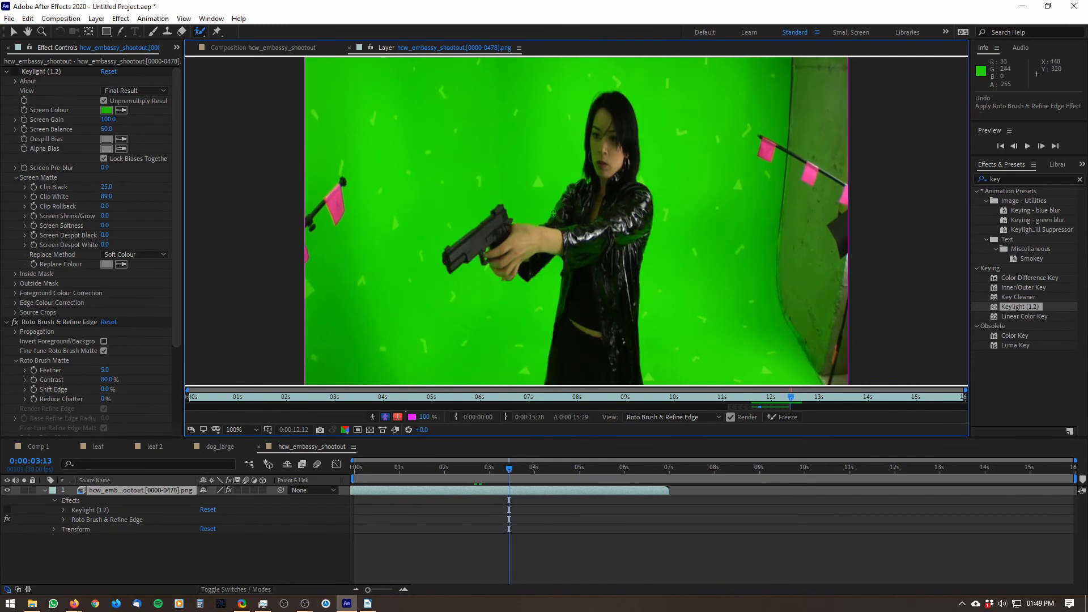
mouse_move(474, 245)
mouse_down()
mouse_move(495, 232)
mouse_move(511, 247)
mouse_move(605, 221)
mouse_move(609, 141)
mouse_move(575, 338)
mouse_move(581, 367)
mouse_up()
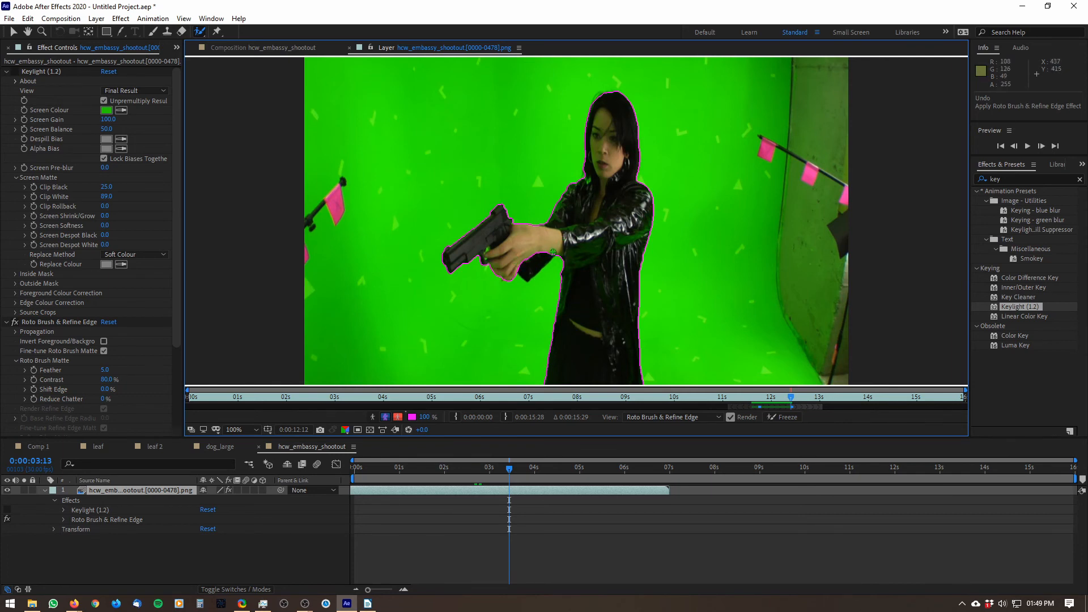
drag(528, 286, 529, 274)
mouse_move(793, 397)
mouse_down()
mouse_move(826, 400)
mouse_move(755, 402)
mouse_move(796, 403)
mouse_move(769, 401)
mouse_up()
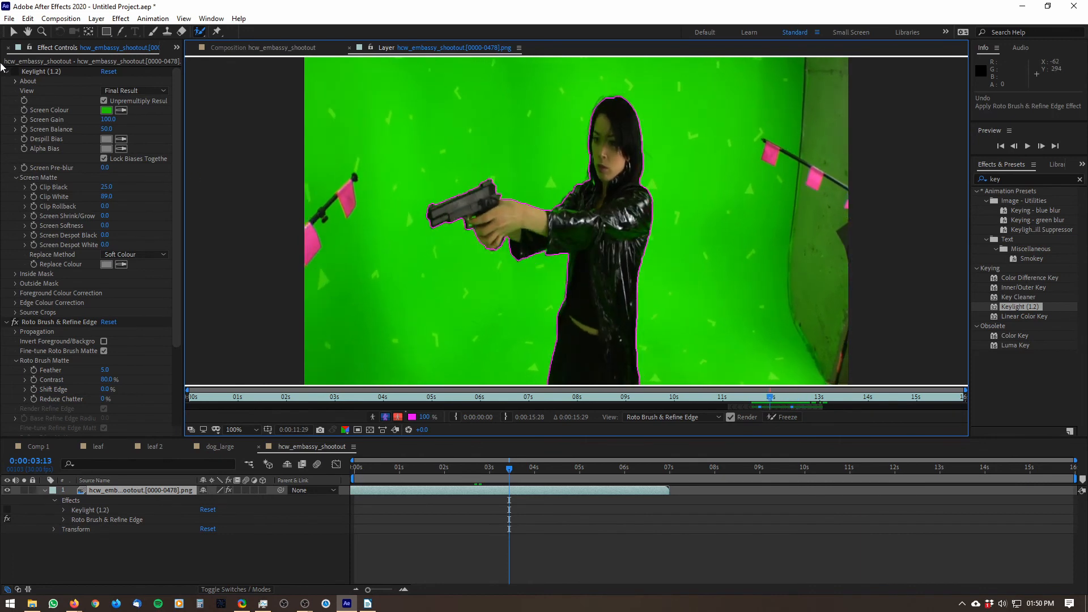
Enable Keylight (1.2) to compare the Roto Brush outline at layer times 0:00:11:29 and 0:00:12:29, and disable it again.
click(27, 77)
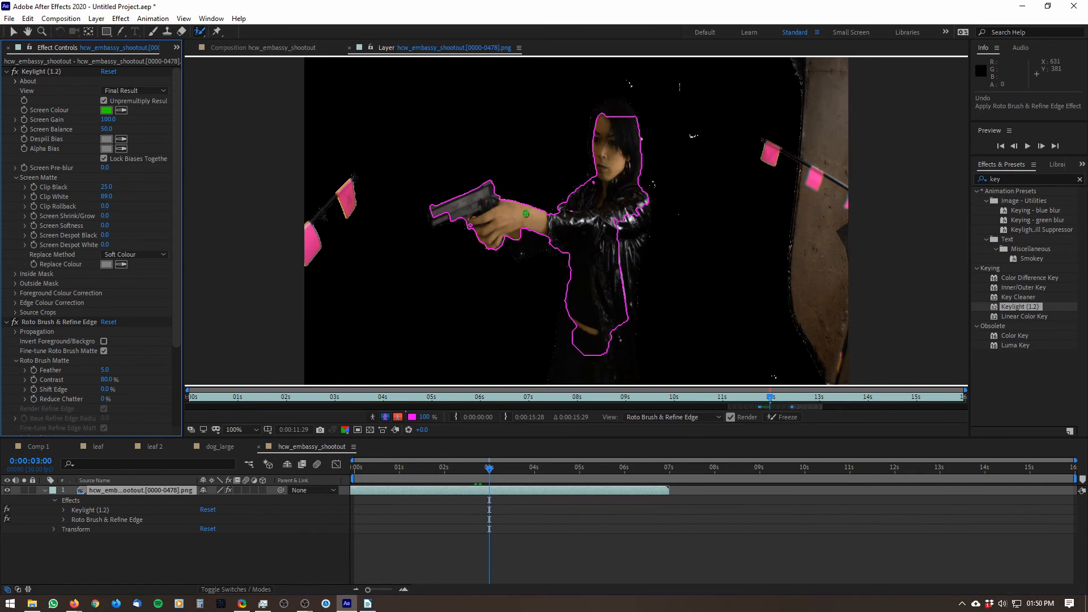
click(111, 519)
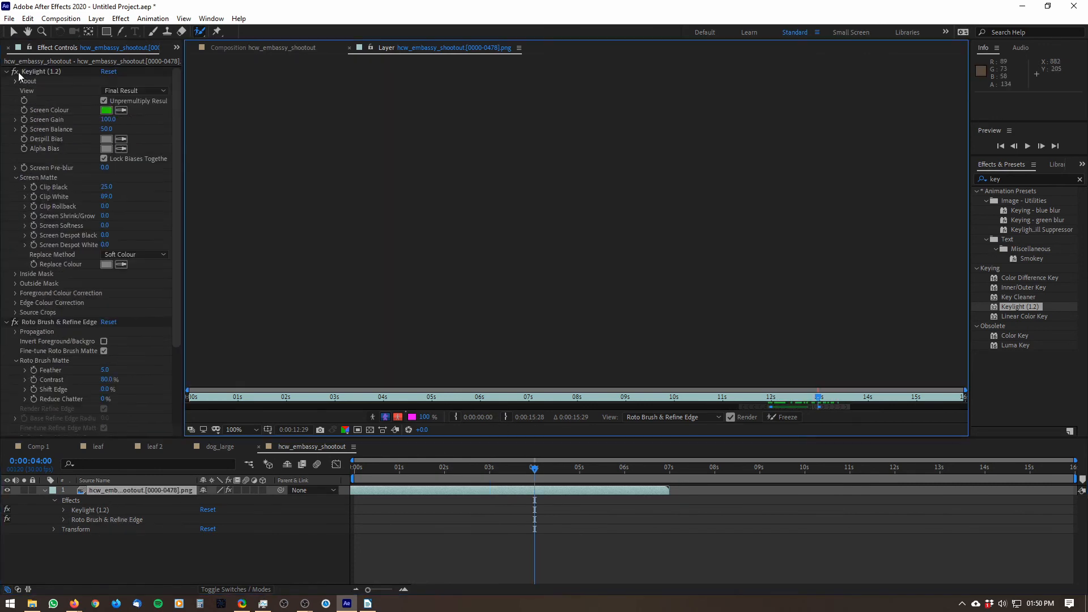
click(16, 71)
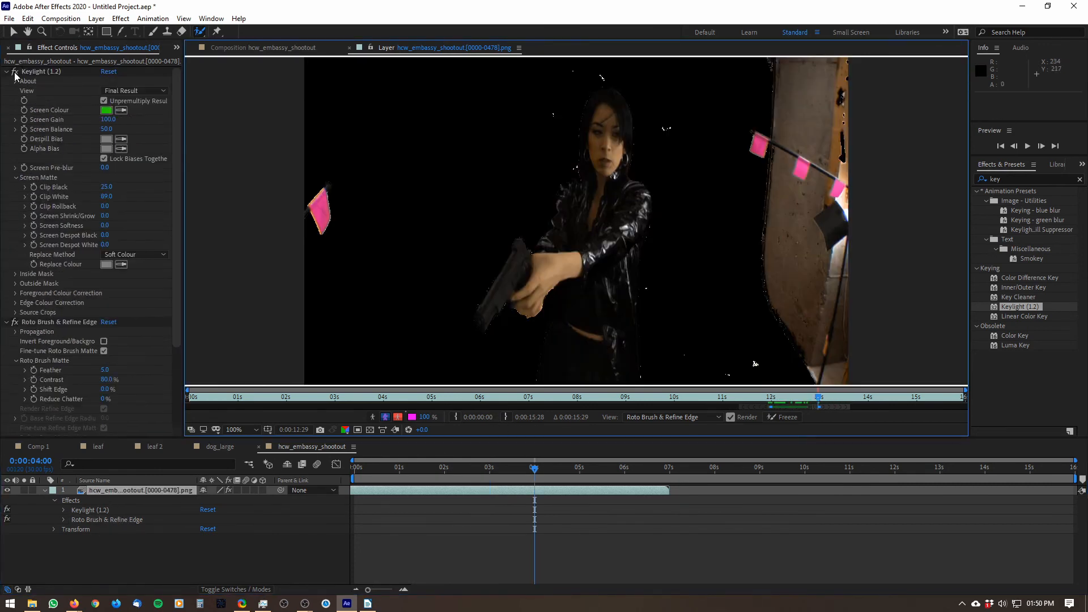
Paint over the woman's head, body, arms and gun with the Roto Brush at layer time 0:00:11:15.
drag(821, 415, 747, 406)
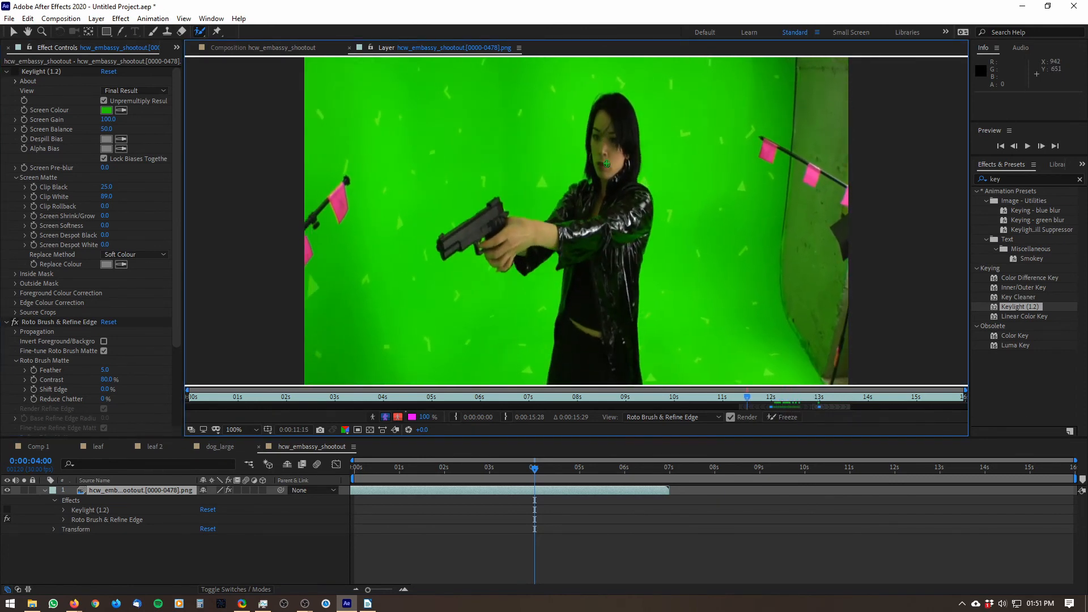
click(604, 285)
click(651, 322)
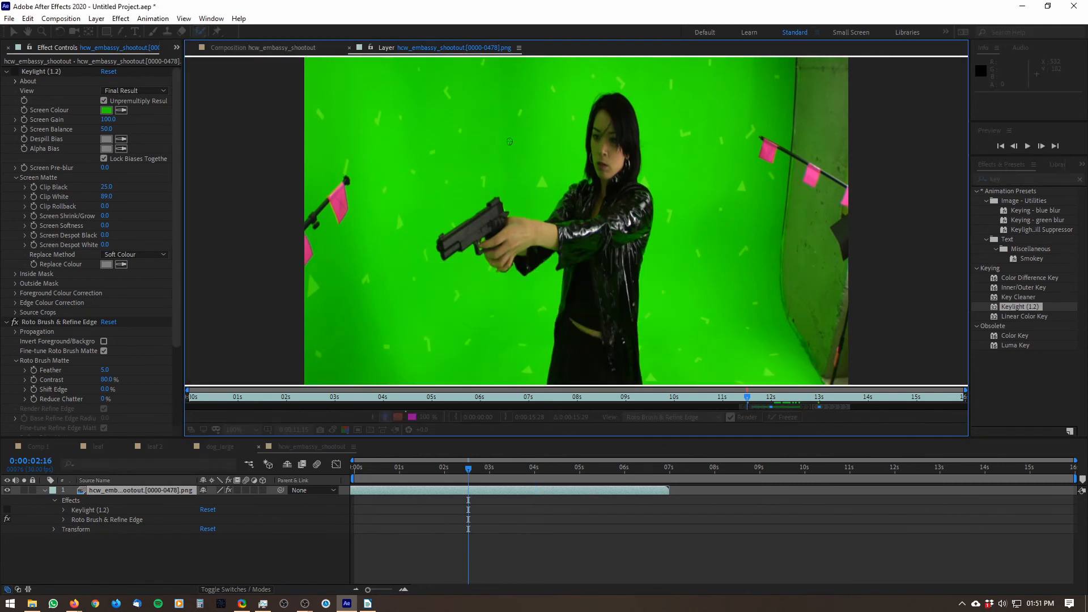
mouse_move(614, 116)
mouse_down()
mouse_move(611, 244)
mouse_move(594, 346)
mouse_up()
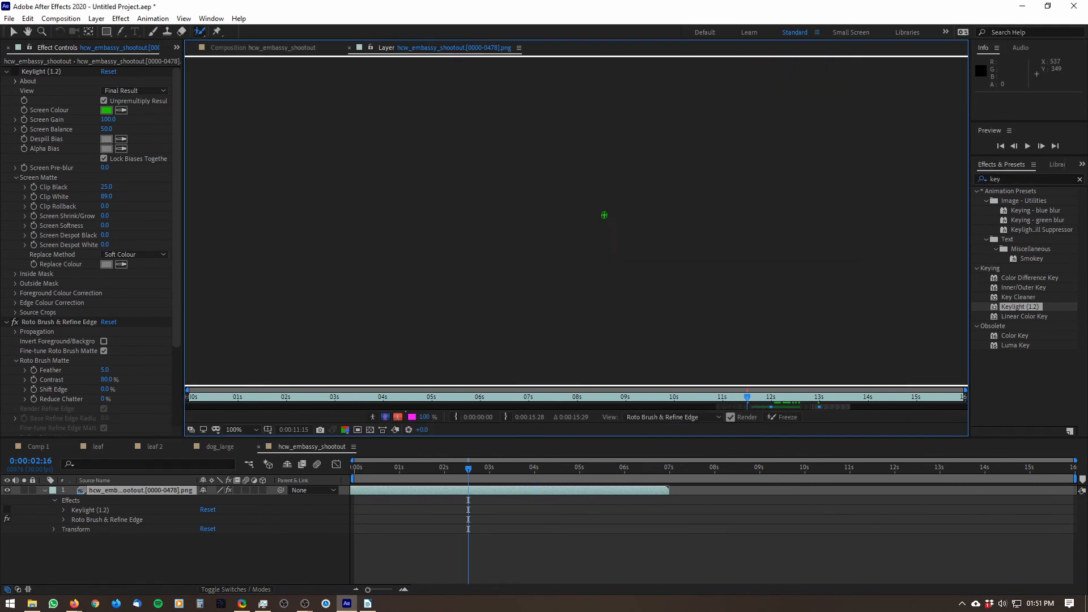
click(653, 325)
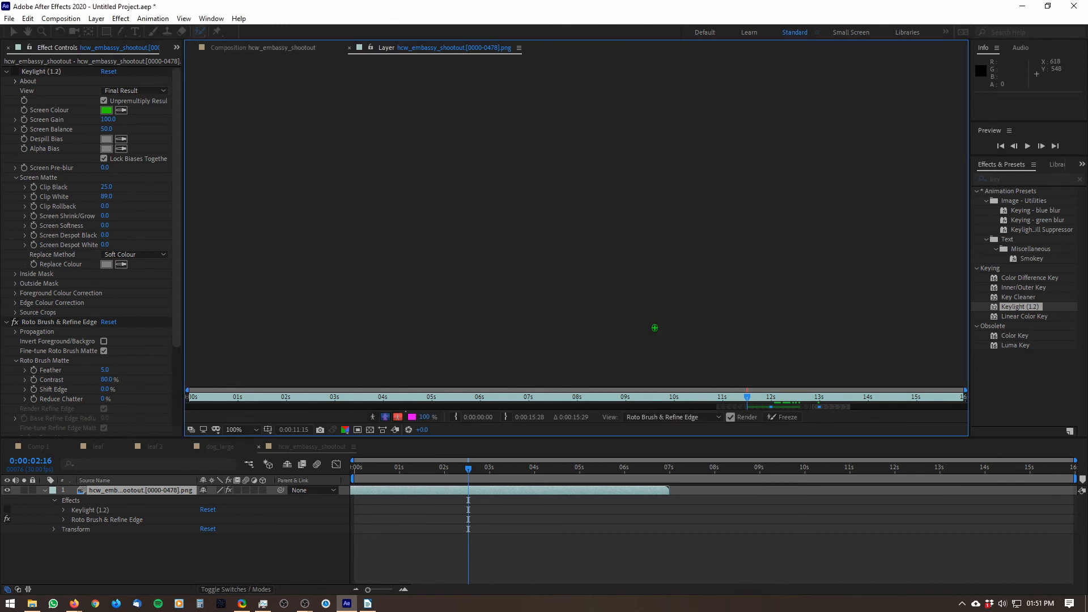
drag(463, 160, 545, 214)
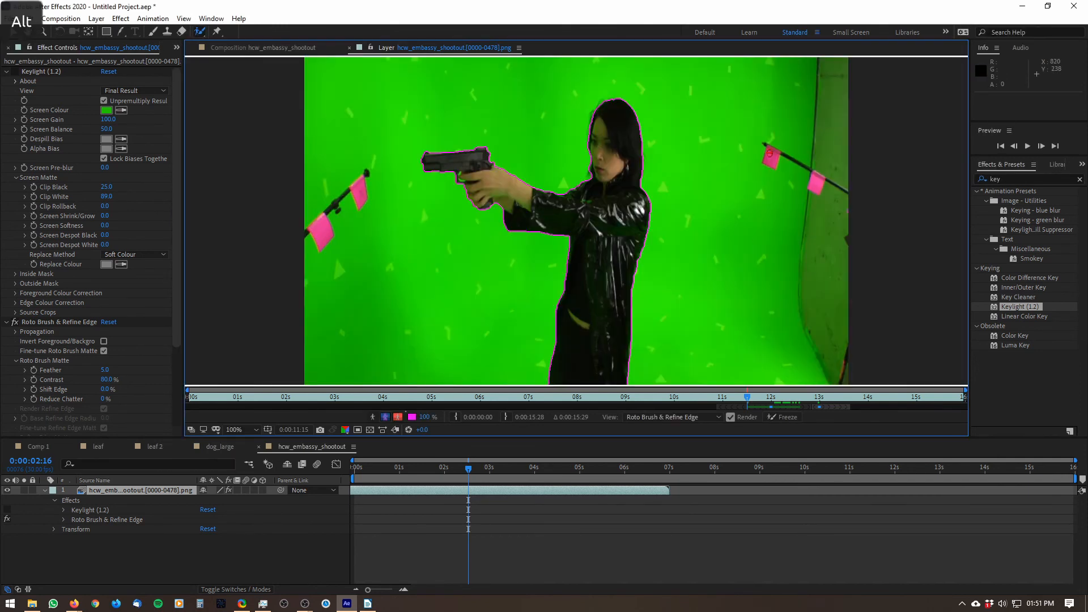
drag(773, 151, 821, 180)
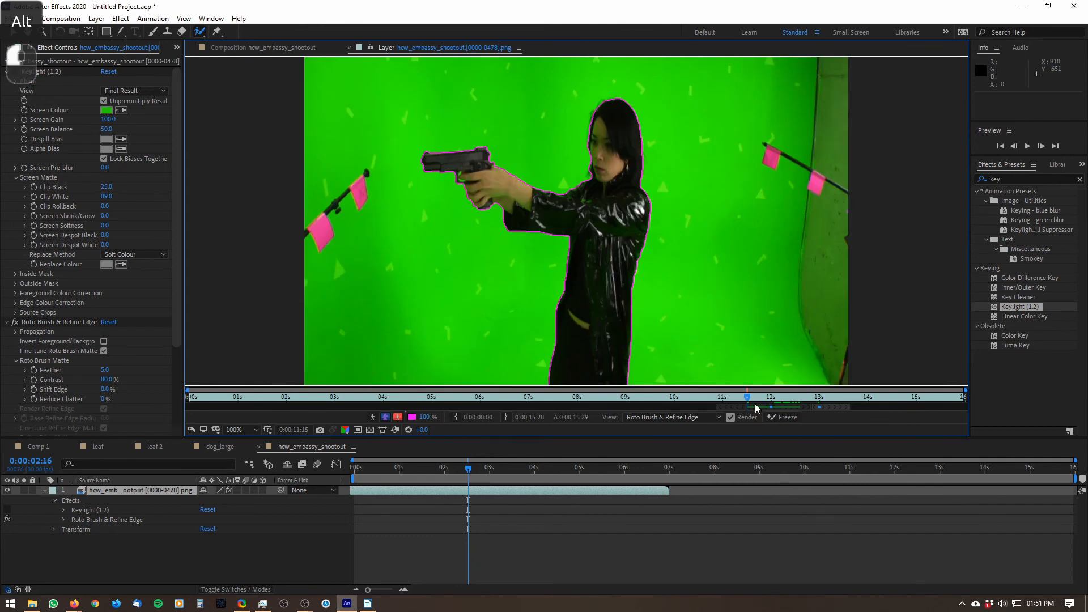
Enable Keylight (1.2) and extend the Roto Brush selection over the woman's arm, head and coat at layer time 0:00:11:12.
click(775, 404)
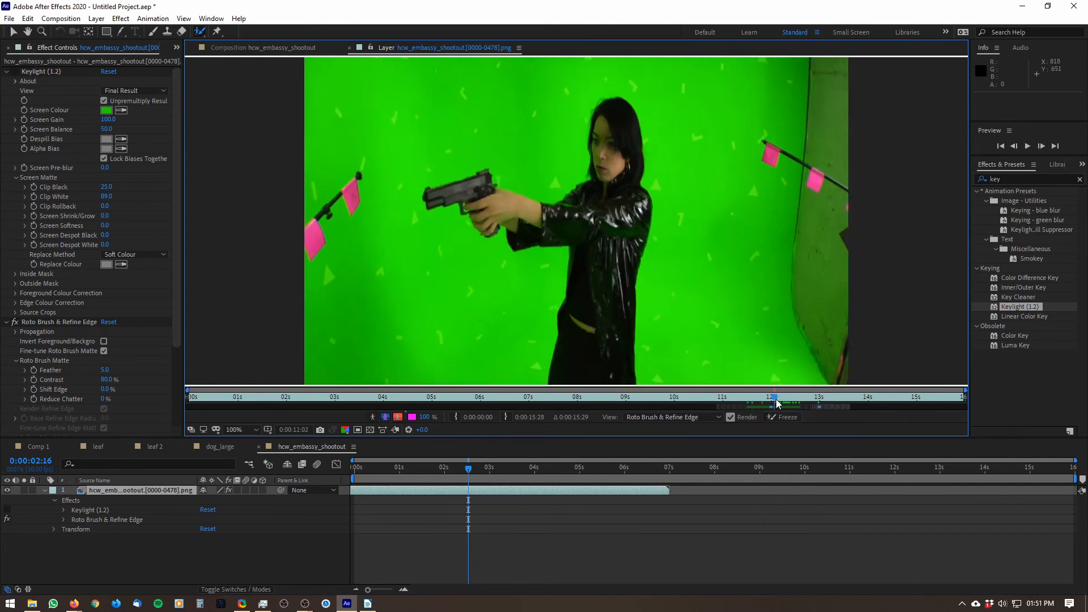
drag(776, 403, 742, 398)
click(15, 72)
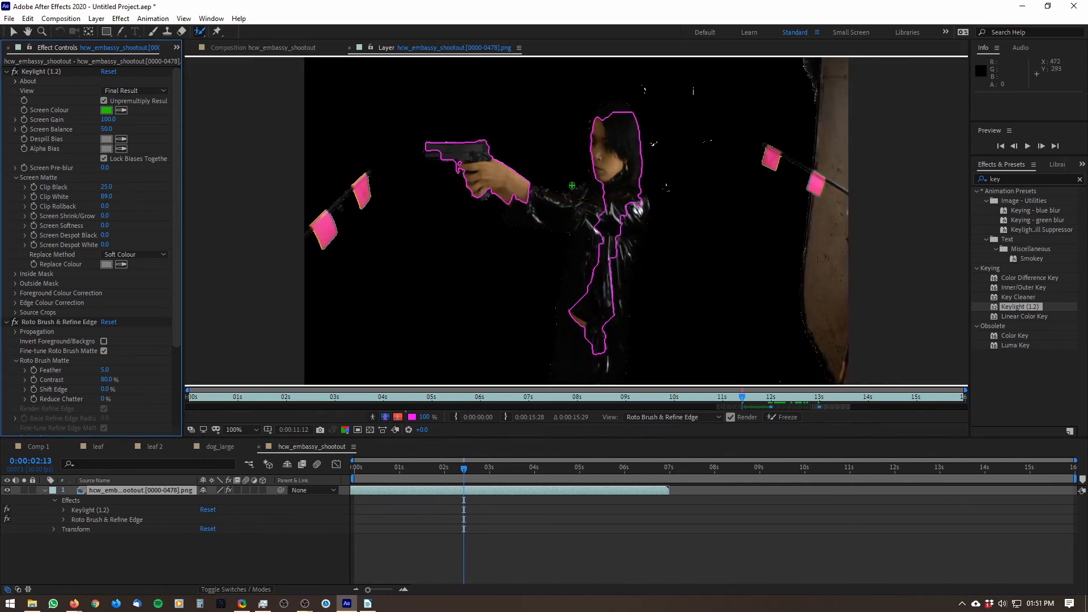
drag(636, 214, 510, 187)
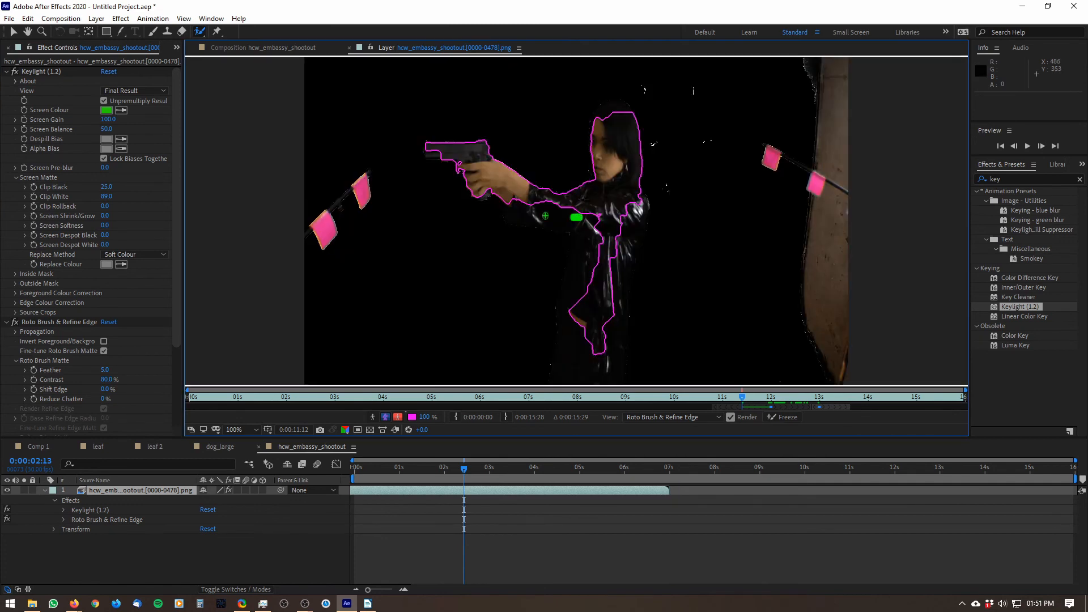
drag(575, 218, 500, 199)
drag(626, 118, 598, 129)
drag(636, 225, 592, 317)
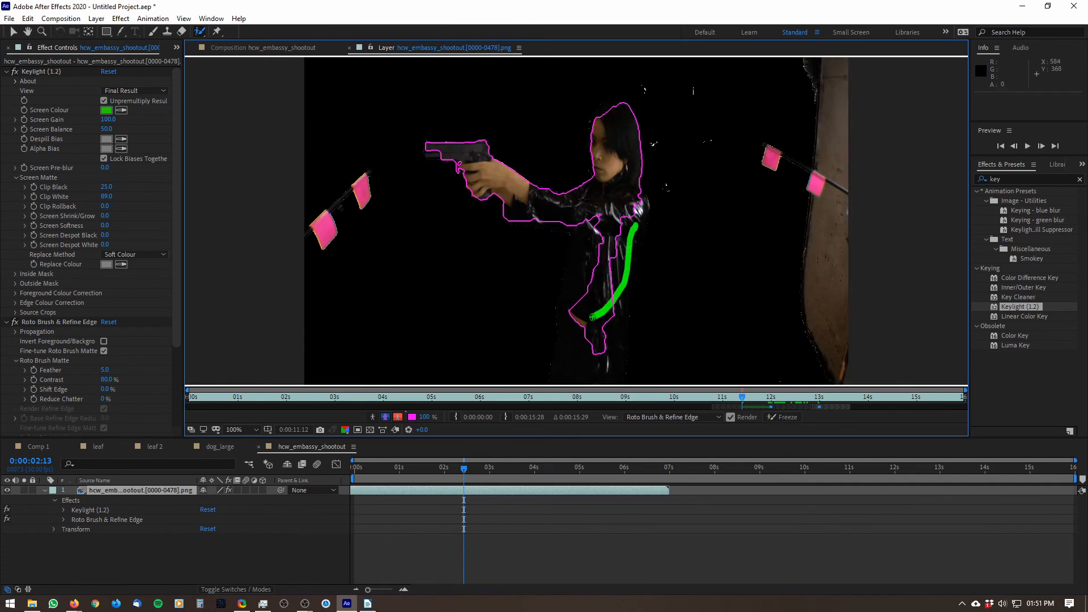
Move the Roto Brush & Refine Edge effect above Keylight (1.2) and collapse both effects' settings.
click(7, 72)
mouse_move(31, 84)
mouse_down()
mouse_move(44, 71)
mouse_move(16, 80)
mouse_move(34, 67)
mouse_up()
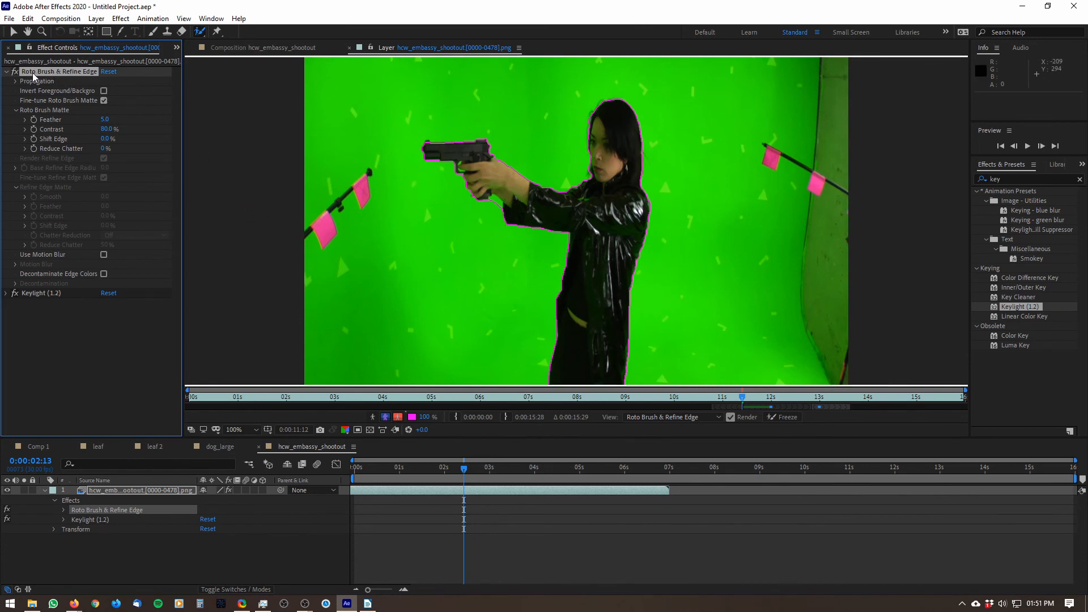
click(7, 72)
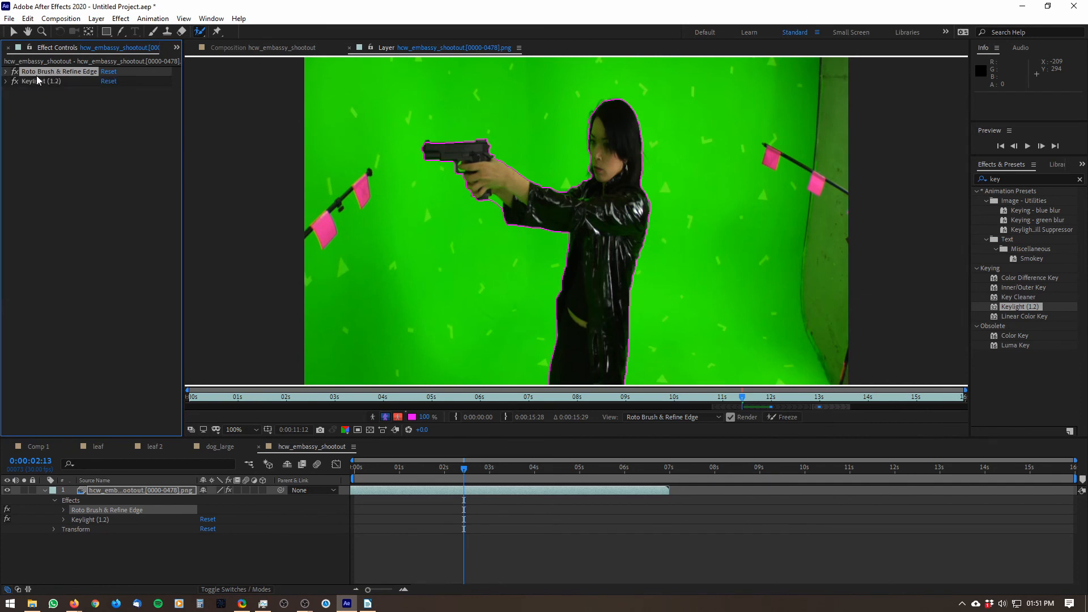
click(15, 83)
click(6, 81)
click(6, 82)
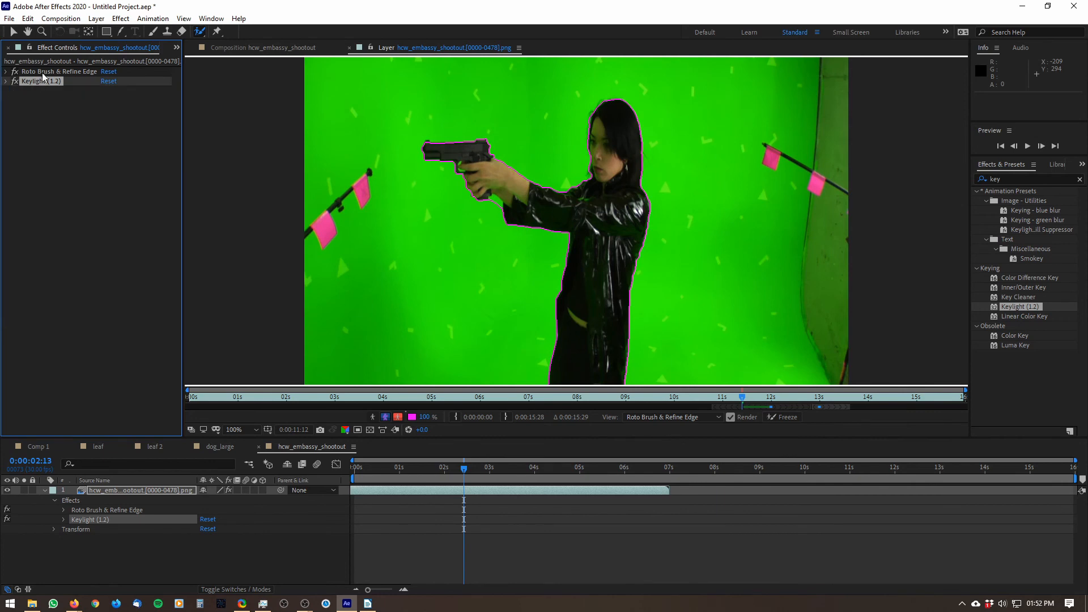
Delete the Roto Brush & Refine Edge effect and repaint the woman and gun with the Roto Brush at layer time 0:00:11:12.
click(42, 72)
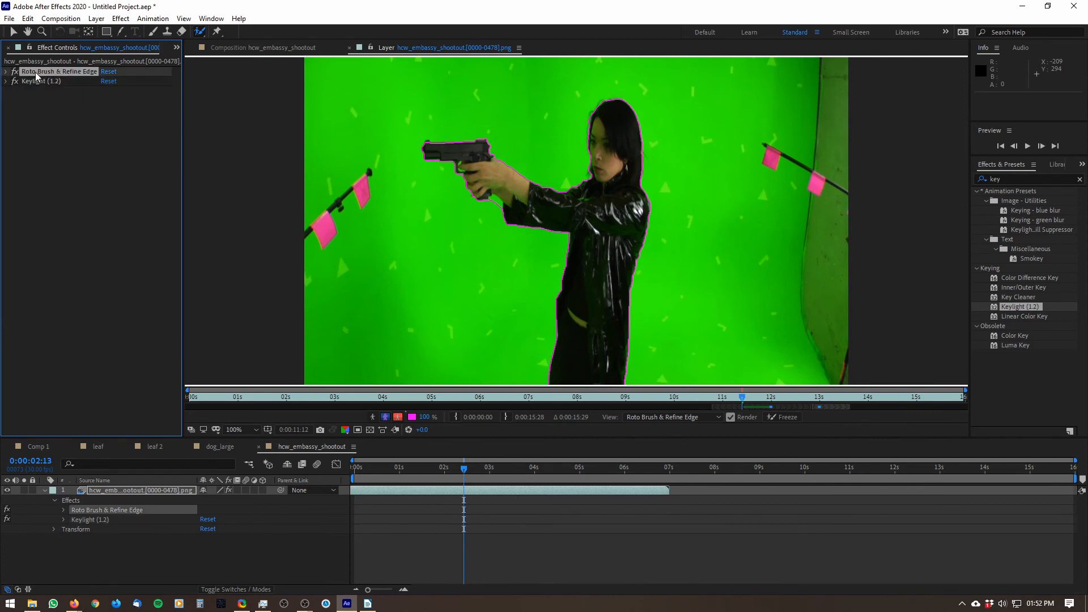
key(Delete)
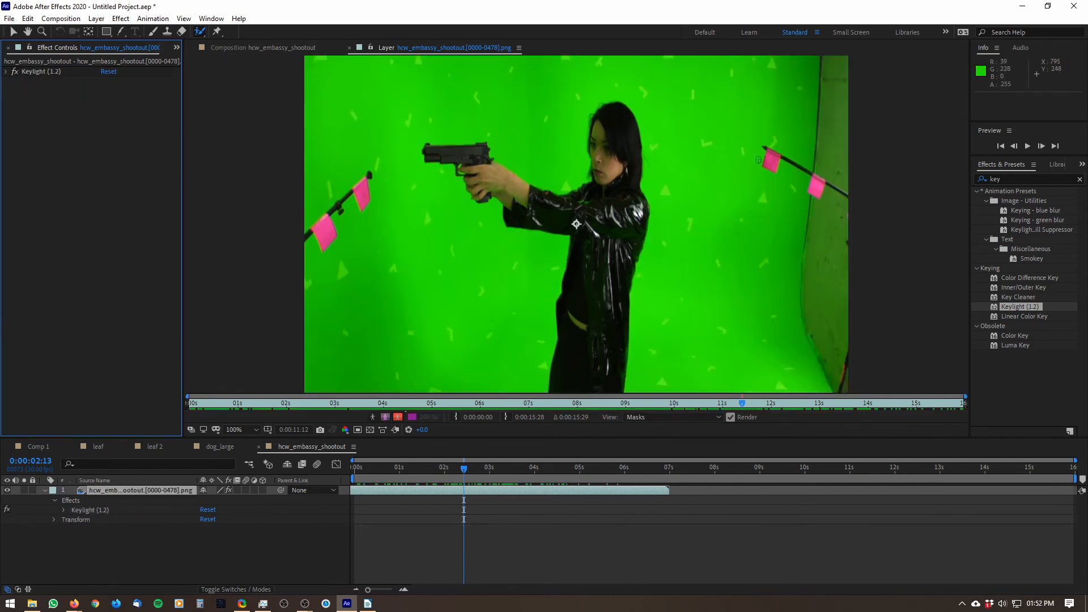
mouse_move(614, 139)
mouse_down()
mouse_move(622, 313)
mouse_move(601, 358)
mouse_move(620, 203)
mouse_move(515, 206)
mouse_move(448, 154)
mouse_up()
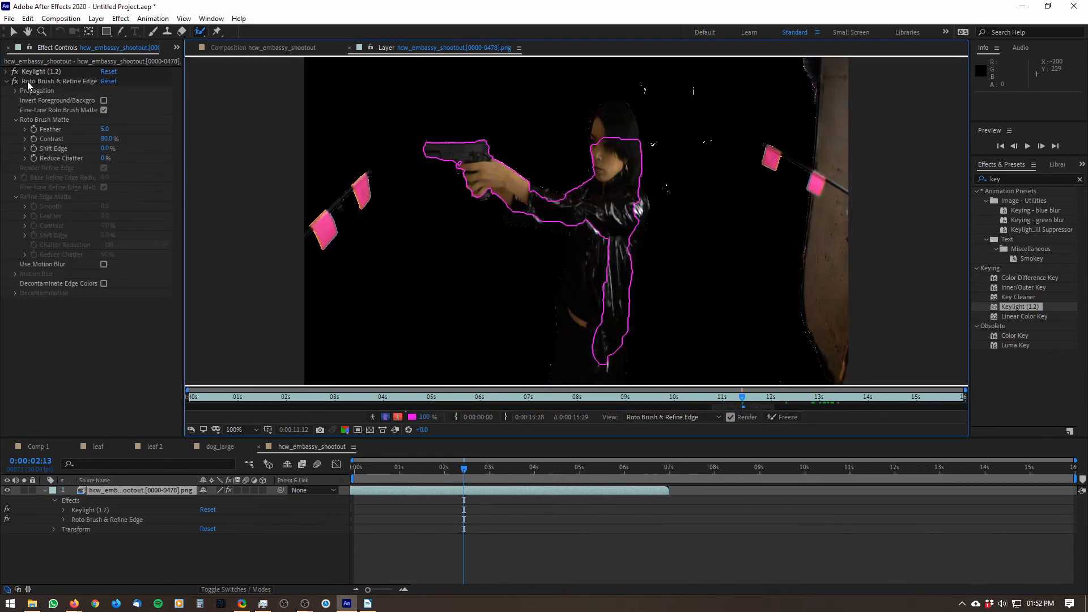
Place the new Roto Brush & Refine Edge effect above Keylight (1.2), collapse its settings, and show the composition.
drag(27, 81, 31, 69)
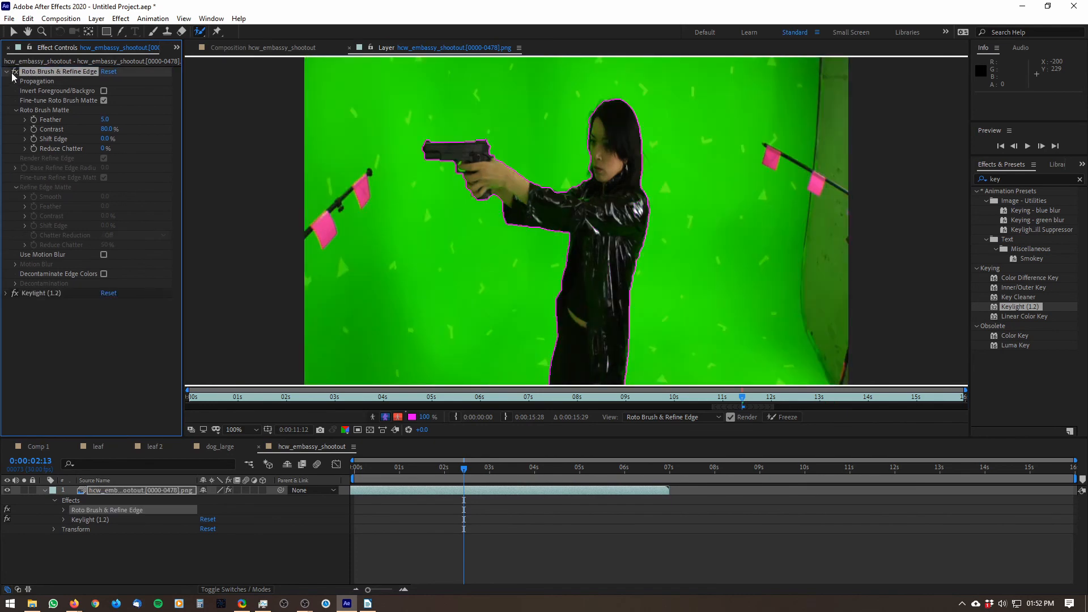
click(6, 71)
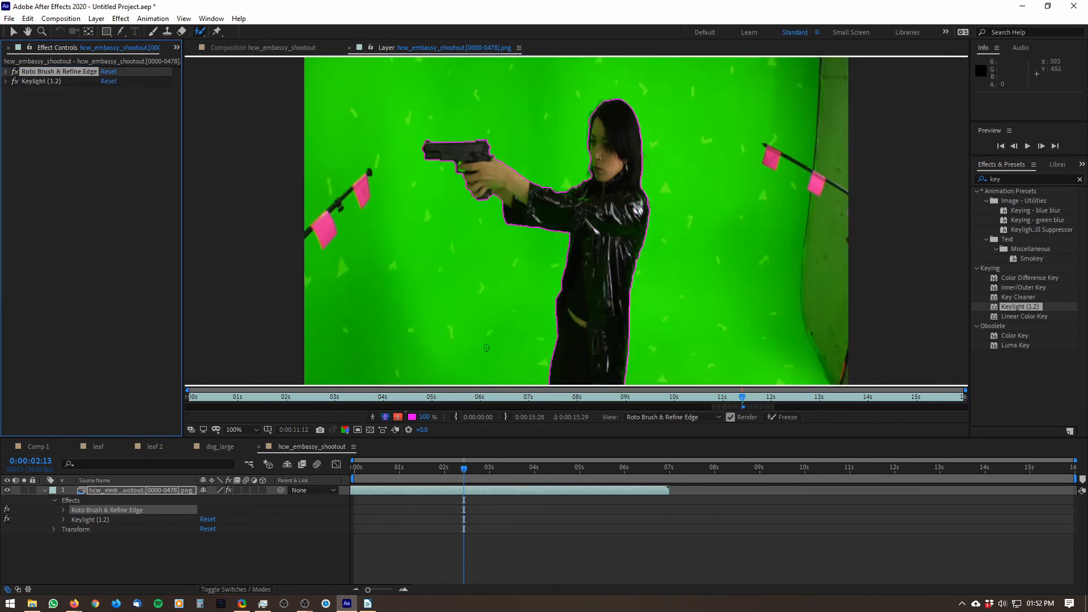
click(239, 48)
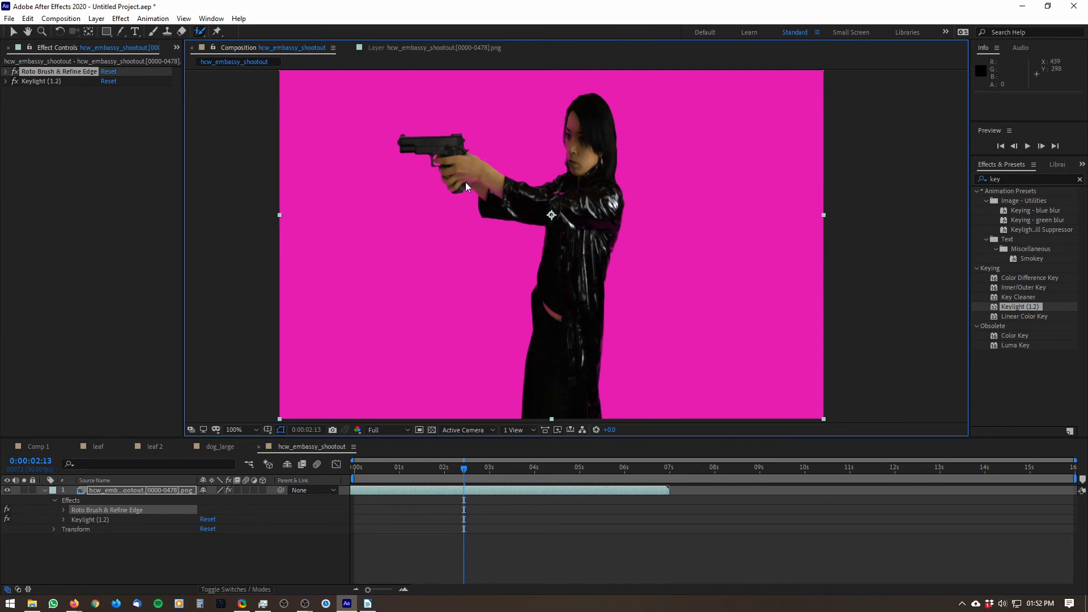
At composition time 0:00:05:23, paint the woman's head, coat and the missed coat area beside her hands with the Roto Brush in the footage layer.
click(464, 470)
drag(464, 469, 614, 470)
double_click(437, 77)
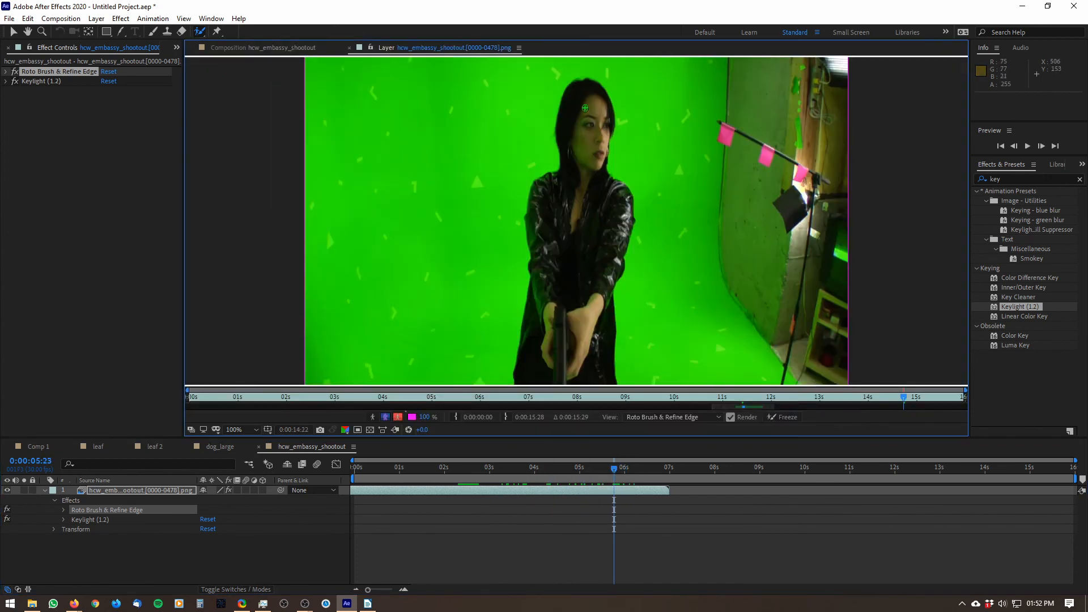
mouse_move(579, 112)
mouse_down()
mouse_move(566, 370)
mouse_move(596, 210)
mouse_move(549, 211)
mouse_up()
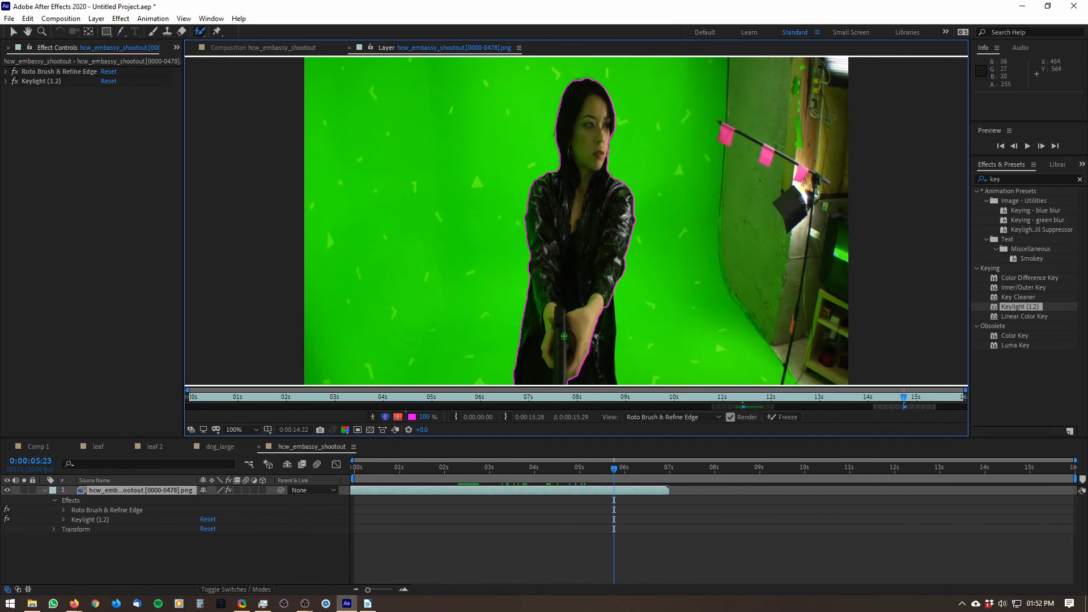
drag(605, 326, 604, 369)
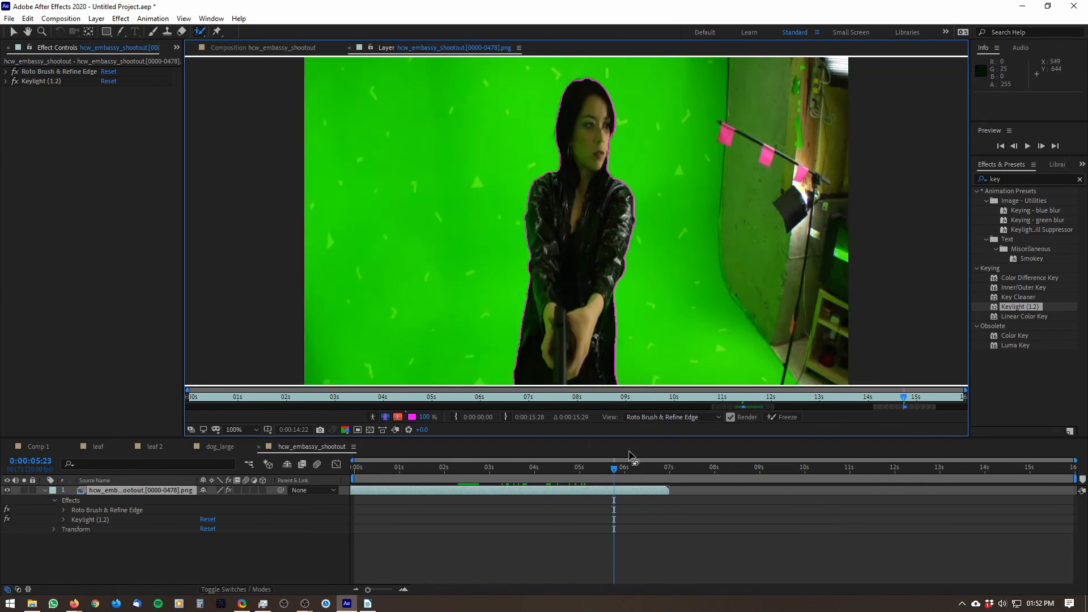
Move to composition time 0:00:05:25, expand the Roto Brush & Refine Edge settings, and set the matte's Shift Edge to 30%.
drag(614, 468, 618, 469)
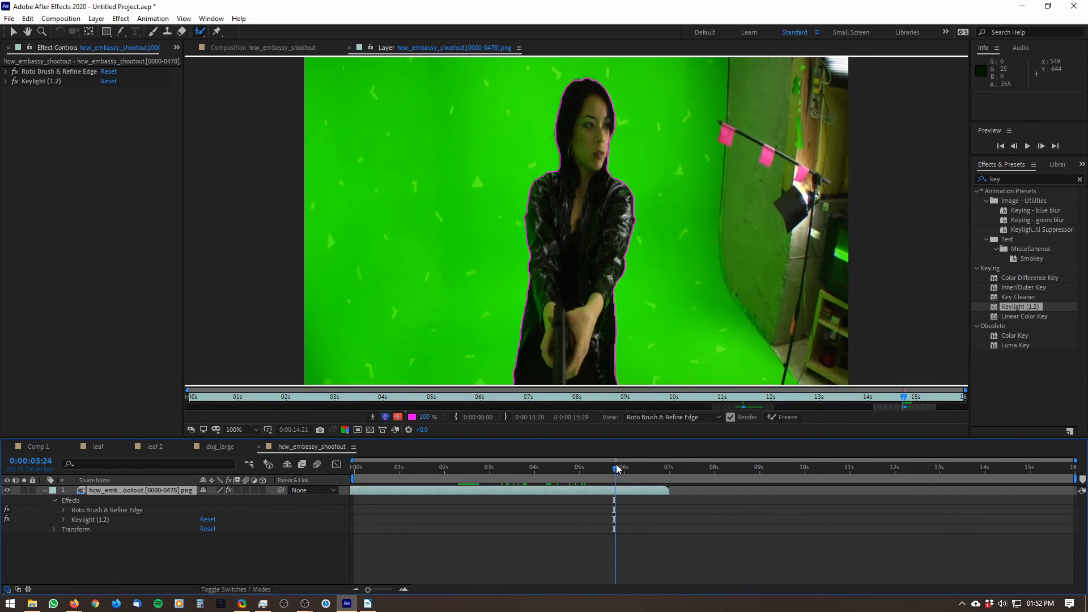
click(5, 72)
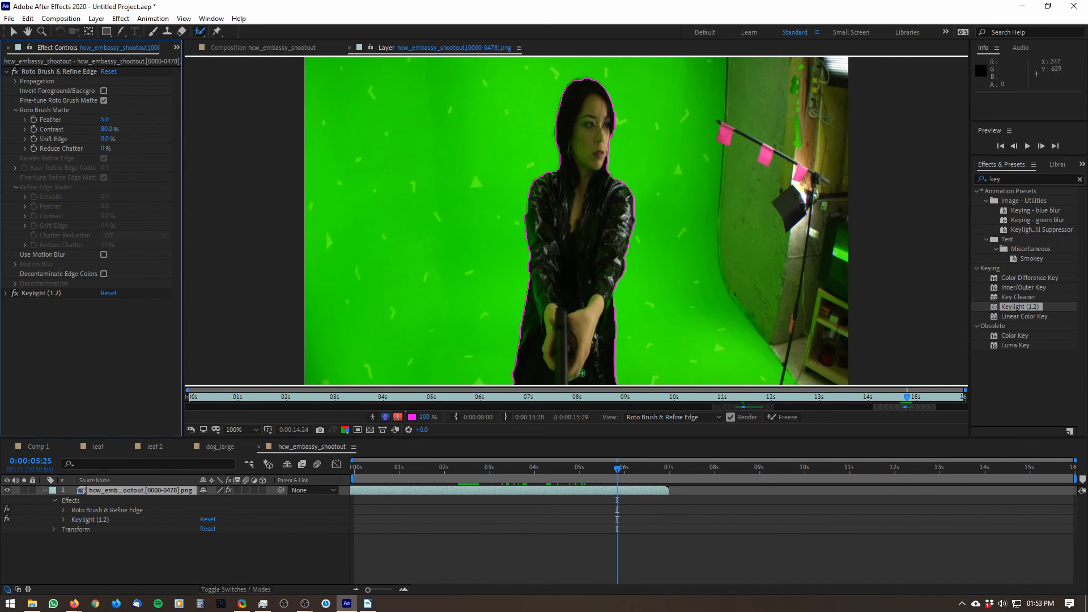
click(106, 139)
text(20)
key(Return)
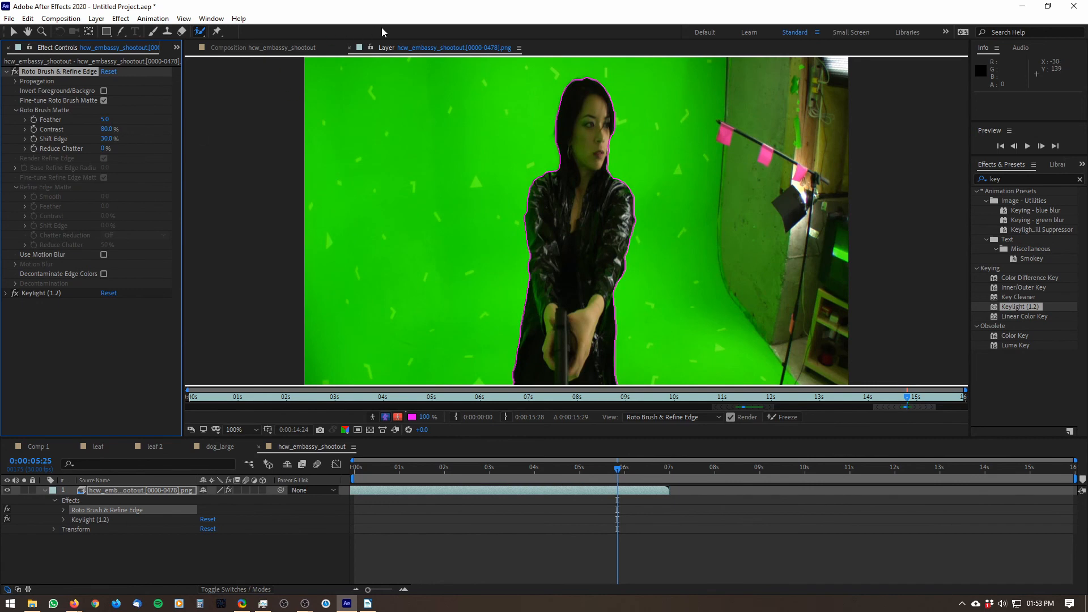
Show the composition, disable Keylight (1.2), and set the Roto Brush matte's Contrast to 73.7% and Feather to 27.
click(269, 49)
scroll(541, 139, up, 1)
drag(522, 161, 531, 203)
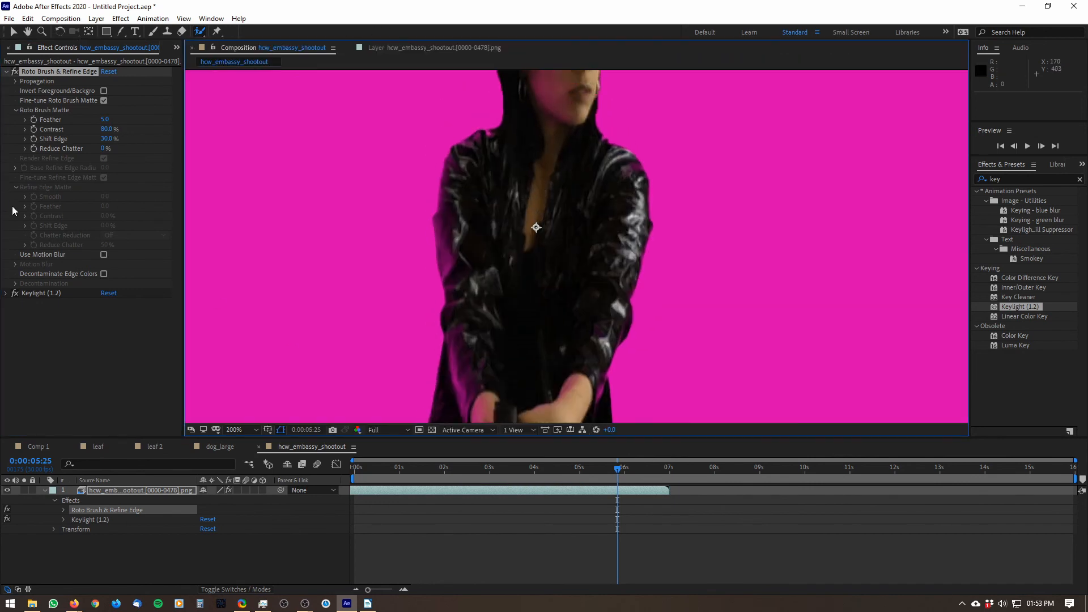
click(15, 293)
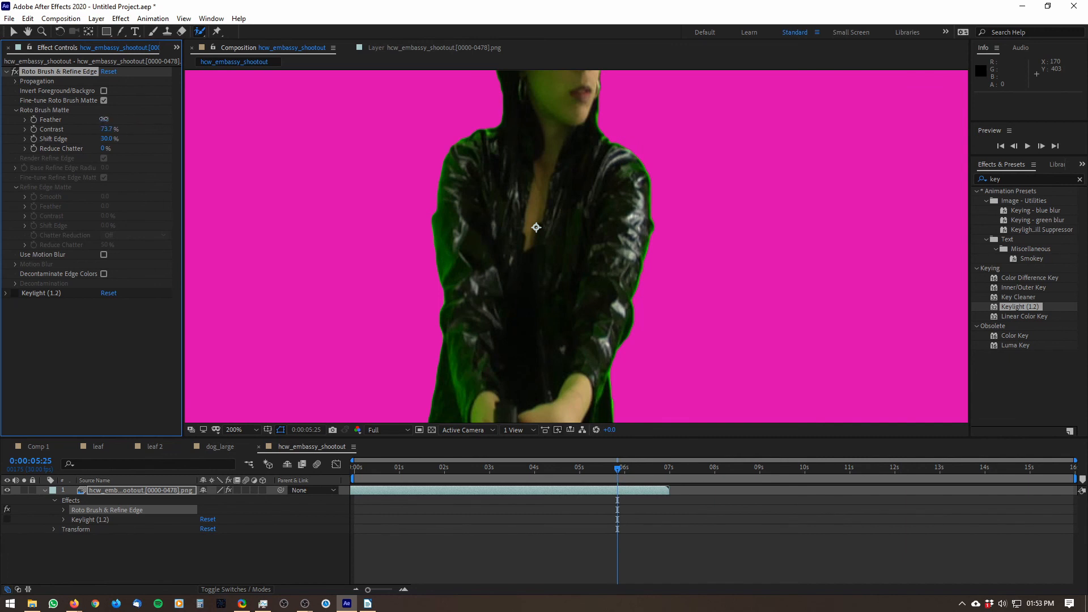
drag(104, 119, 222, 136)
drag(617, 165, 595, 340)
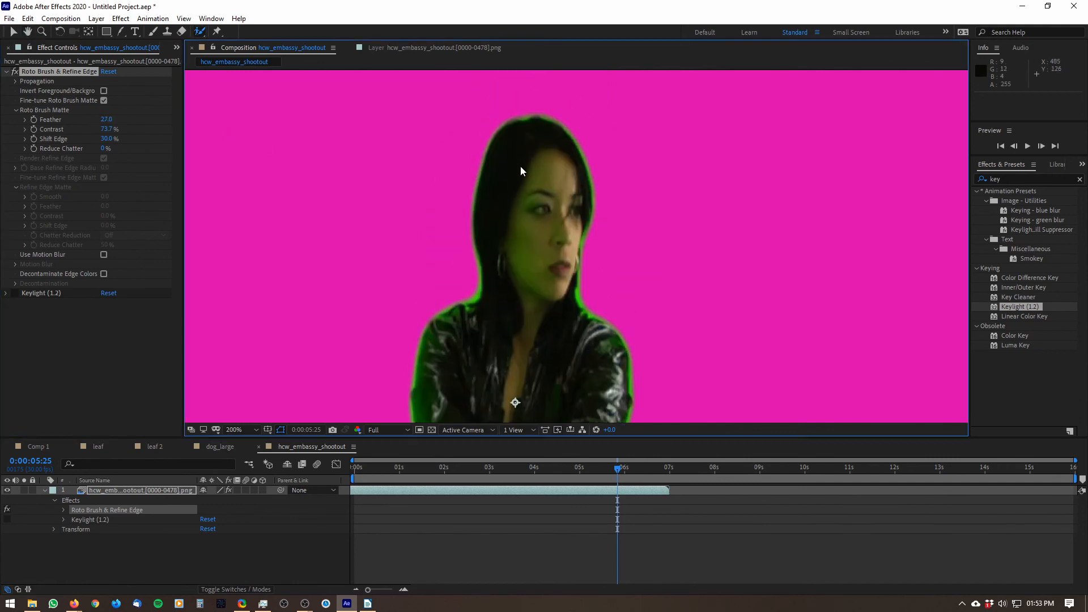
drag(571, 408, 541, 312)
Enable Keylight (1.2) again and inspect the keyed edges around the woman's coat, hands and gun.
click(15, 293)
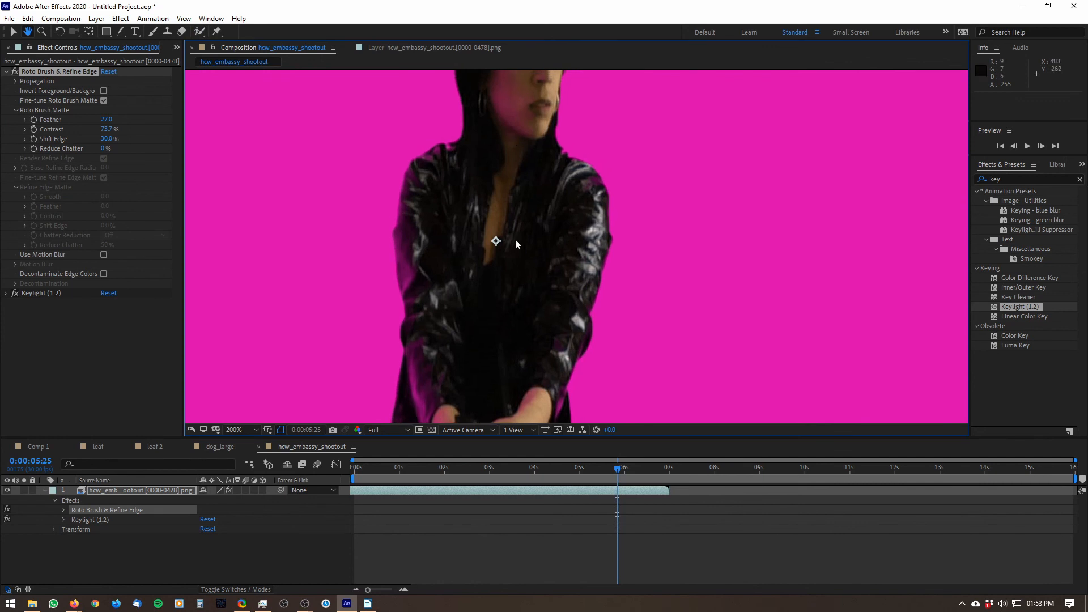
drag(515, 240, 516, 323)
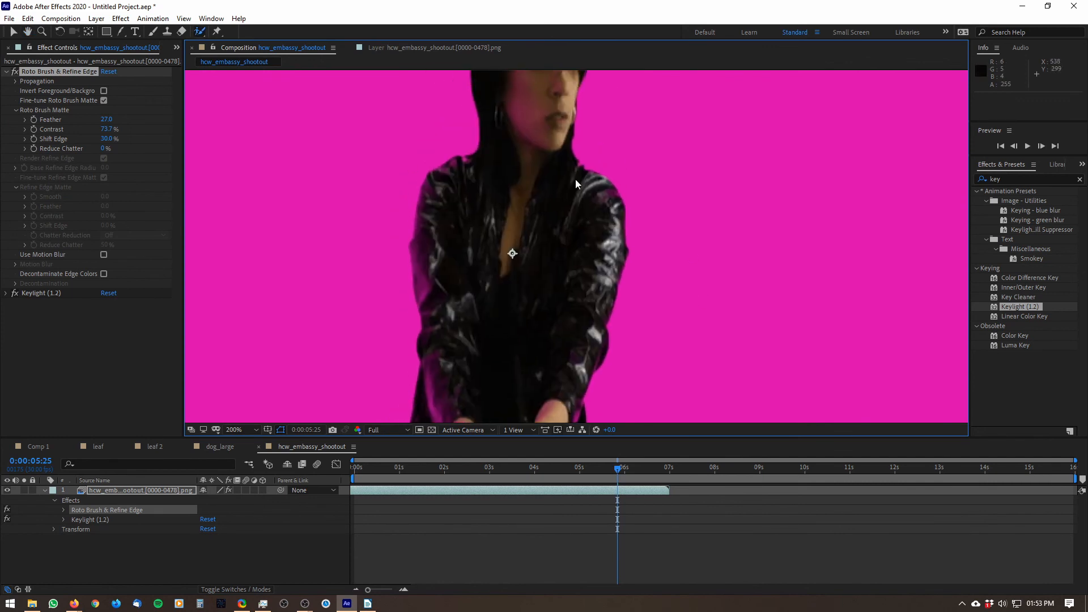
key(comma)
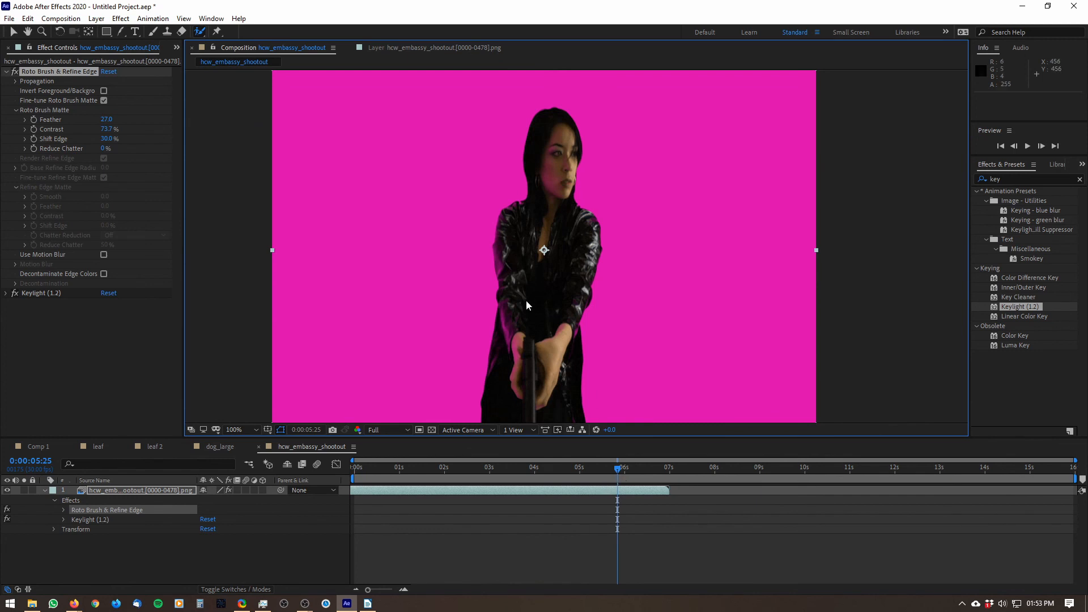
key(period)
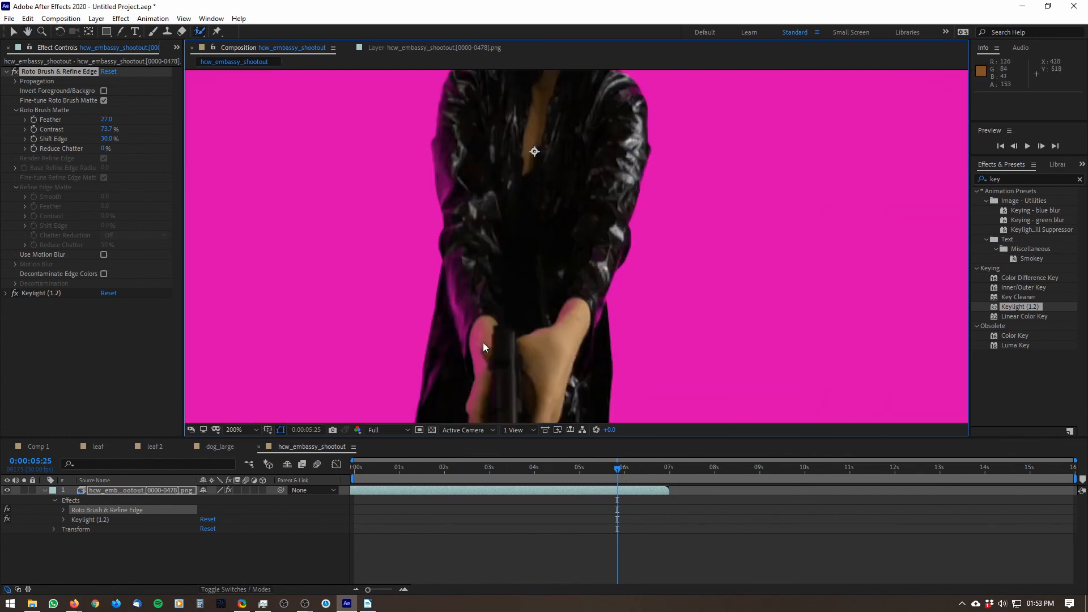
key(comma)
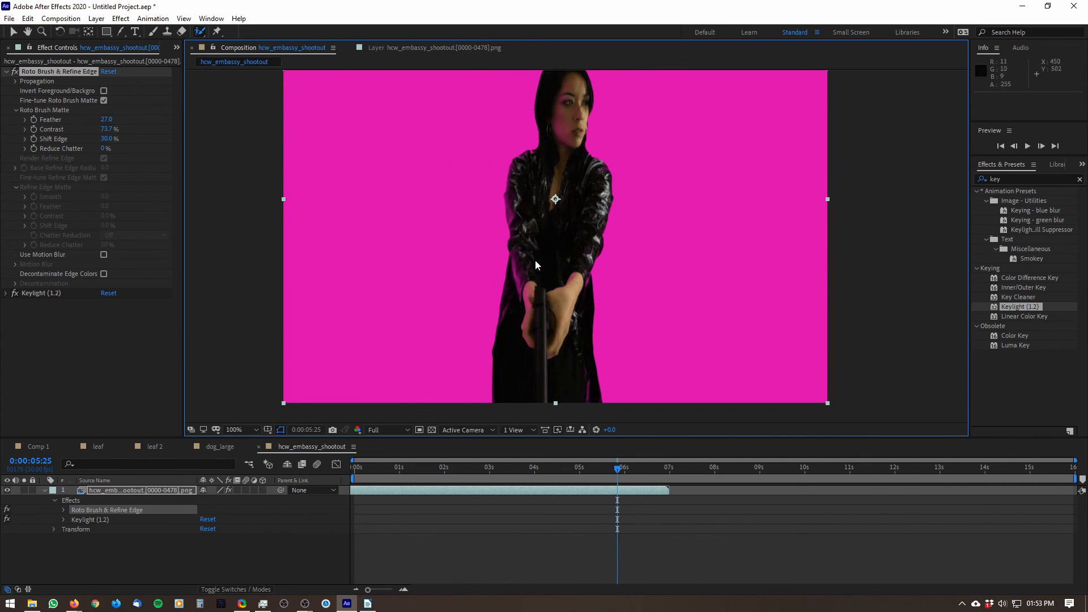
drag(546, 304, 564, 286)
scroll(551, 249, up, 1)
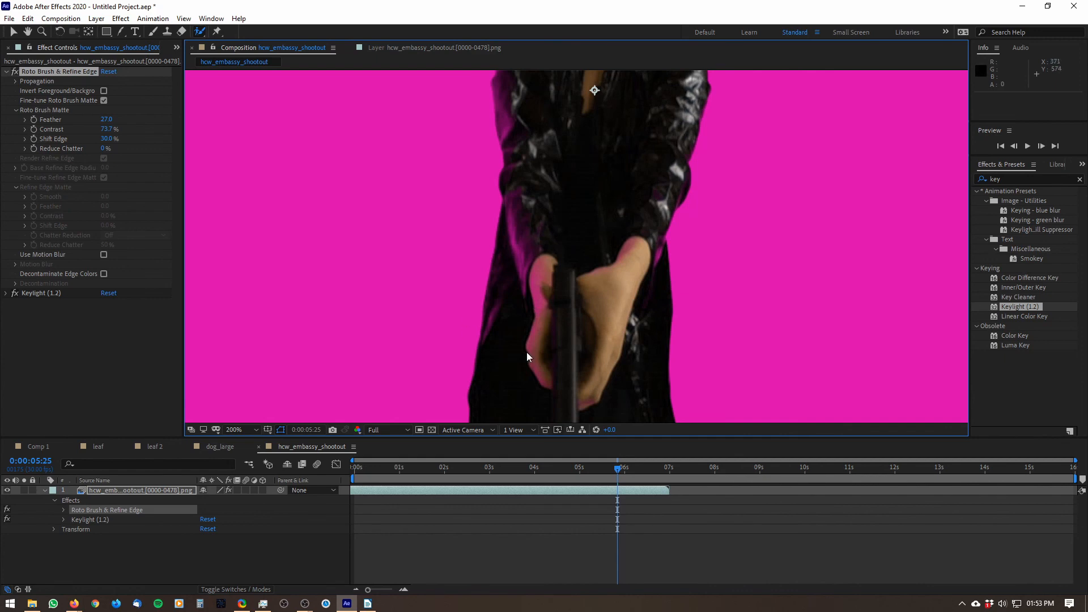
Expand the Keylight (1.2) settings and its Edge Colour Correction group.
click(130, 522)
click(6, 293)
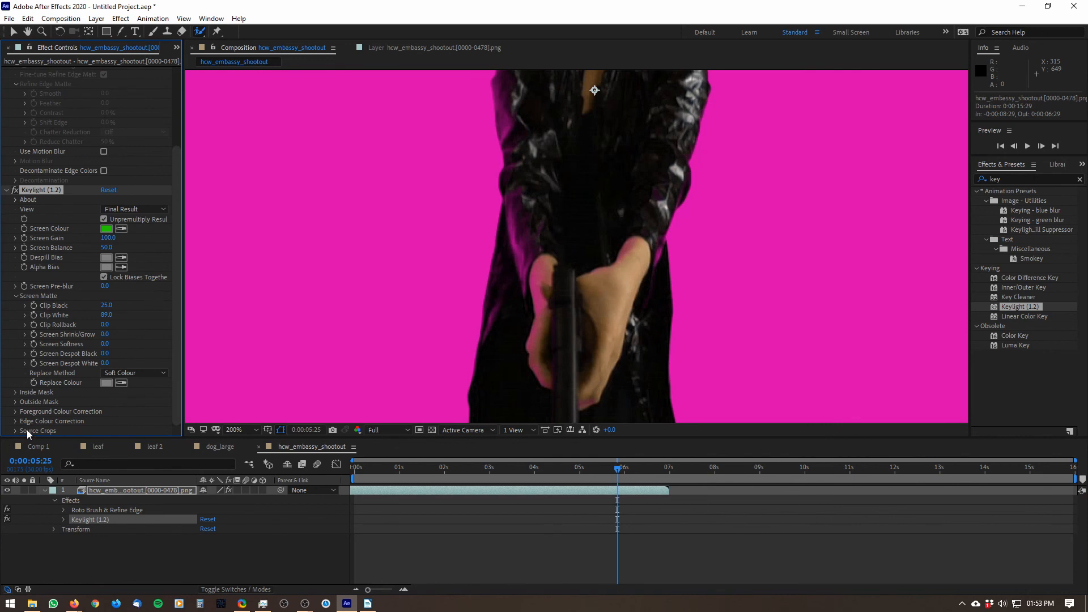
click(15, 422)
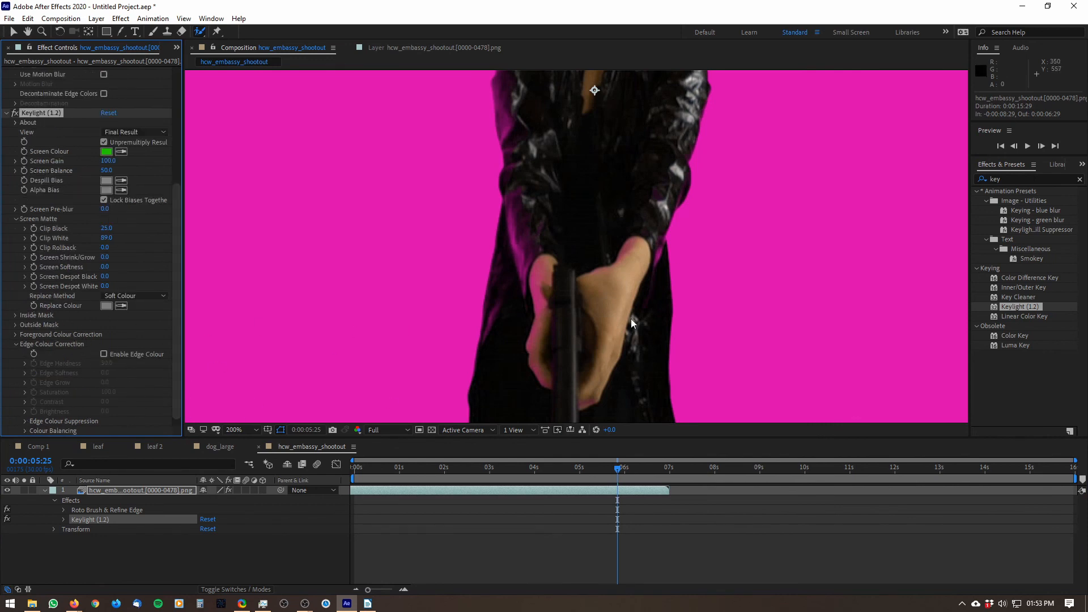
scroll(668, 168, up, 5)
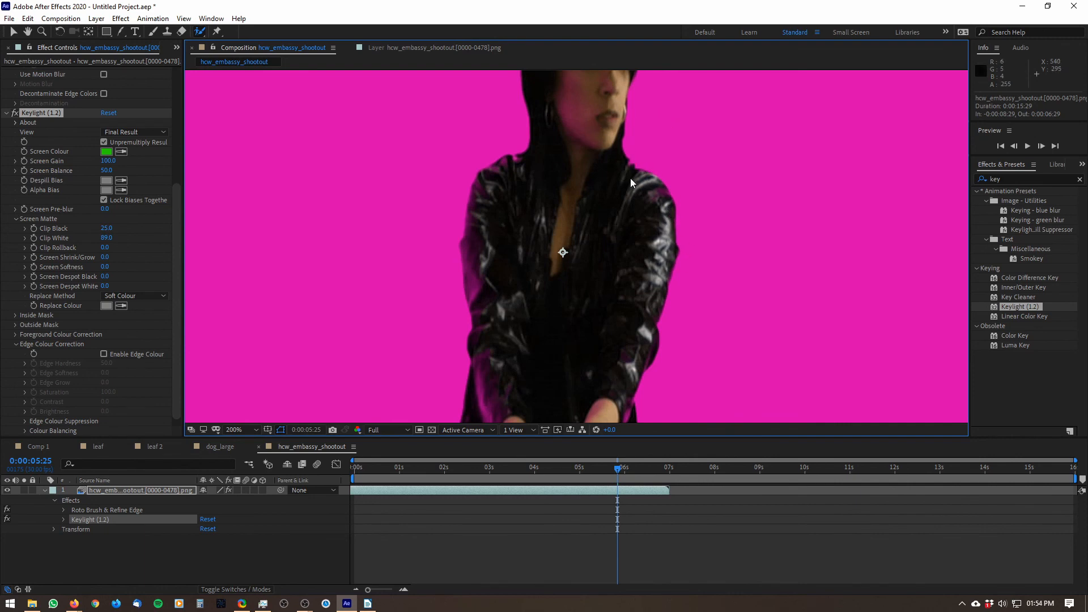
Examine the keyed face, coat and hands for colour spill, look through the available Keying effects, and review the whole figure.
drag(614, 147, 588, 93)
drag(609, 190, 615, 44)
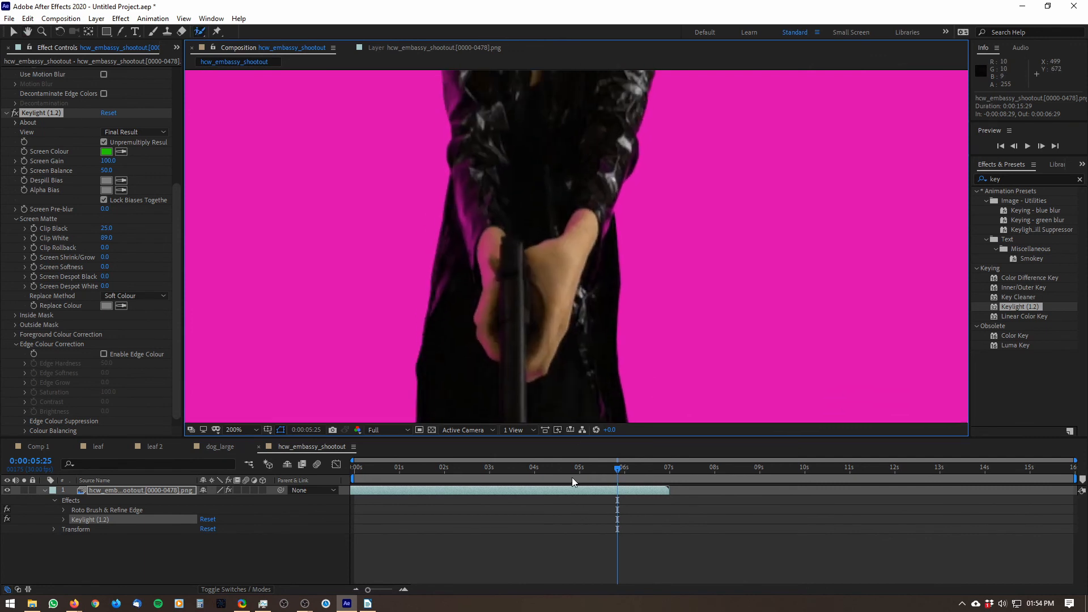
drag(621, 272, 623, 478)
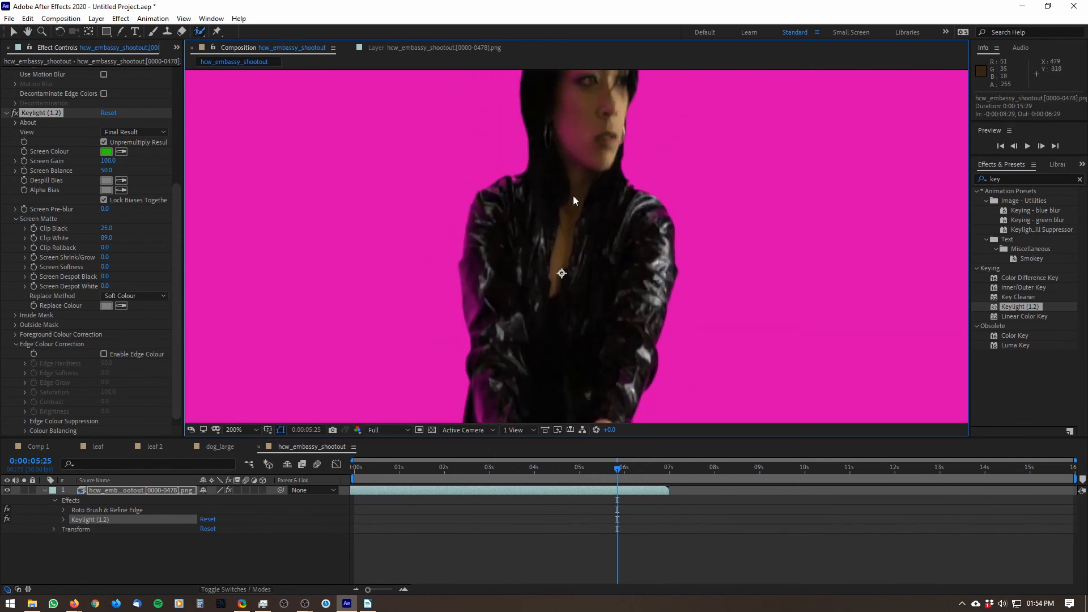
drag(542, 110, 470, 245)
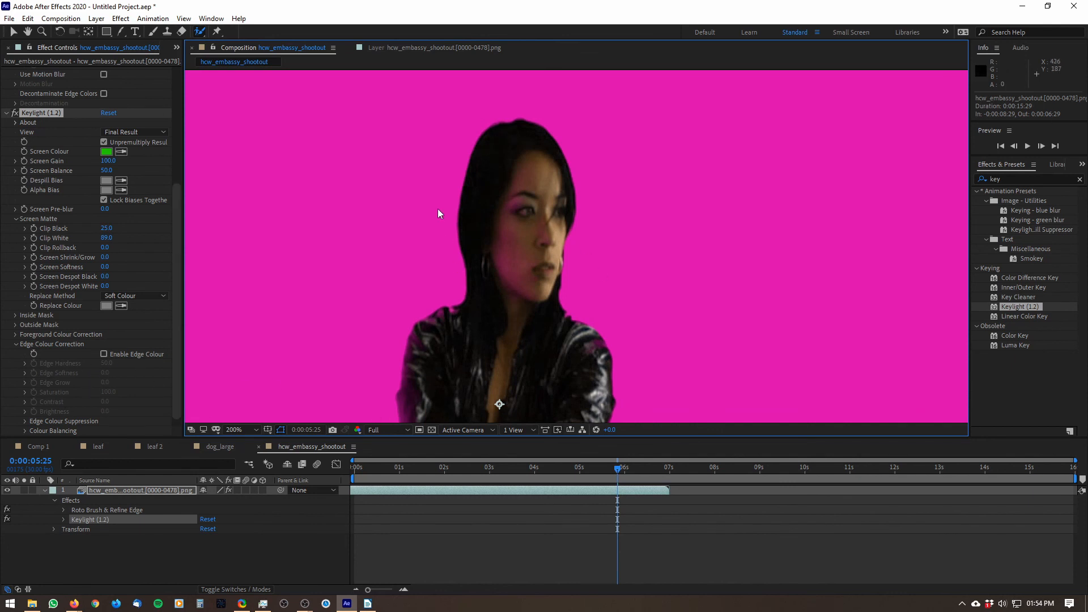
drag(501, 305, 527, 267)
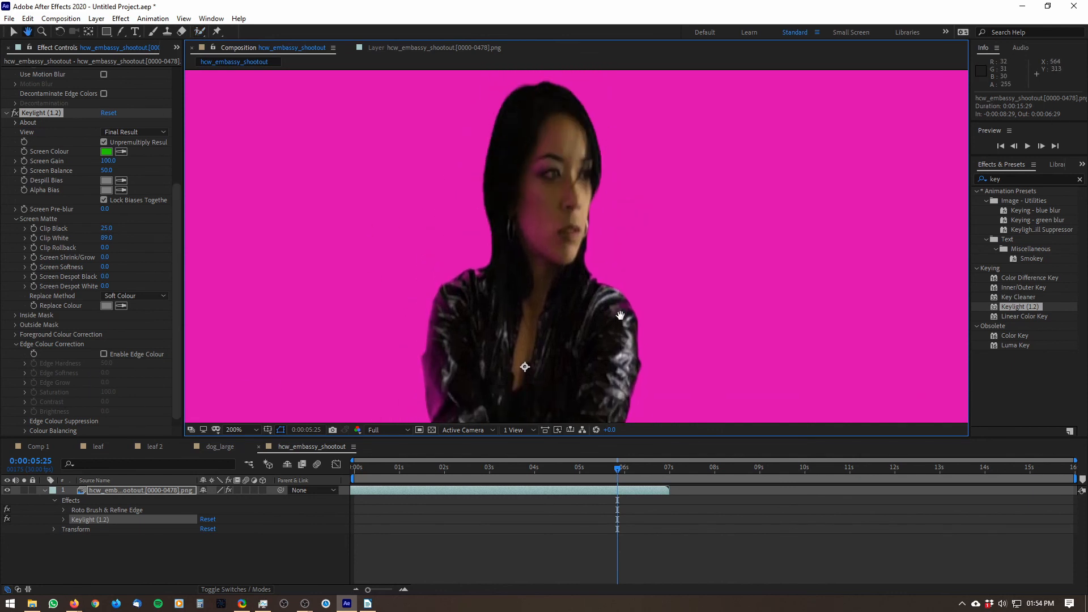
scroll(134, 373, down, 1)
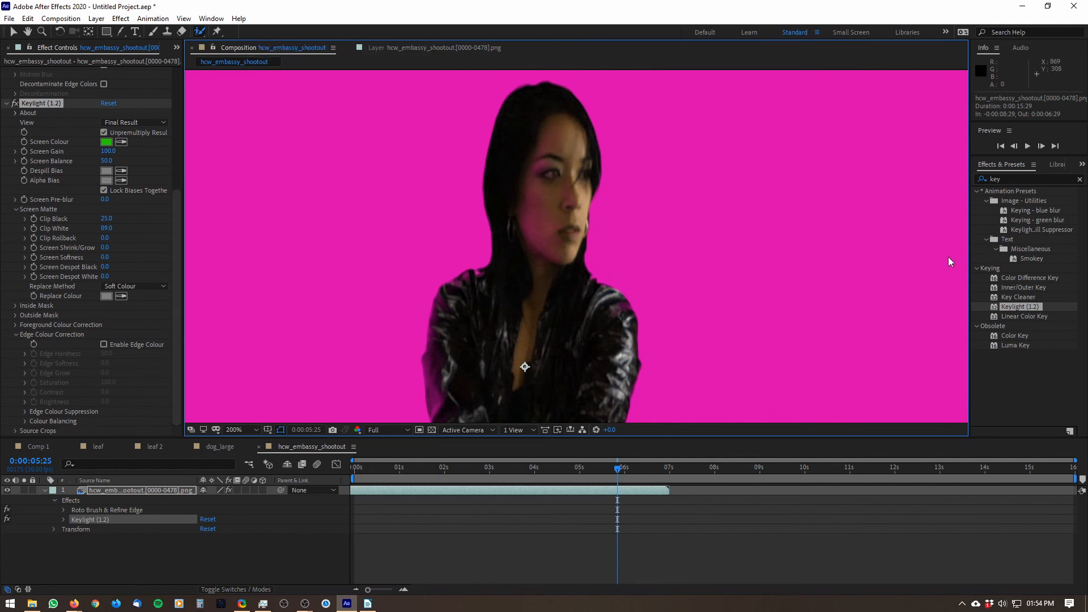
click(122, 19)
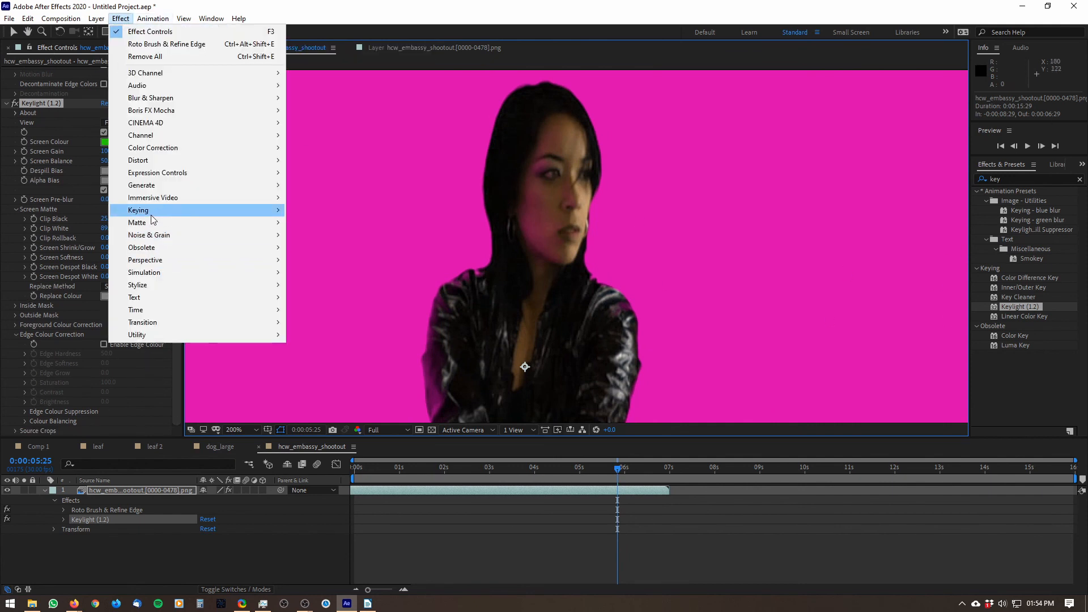
mouse_move(173, 215)
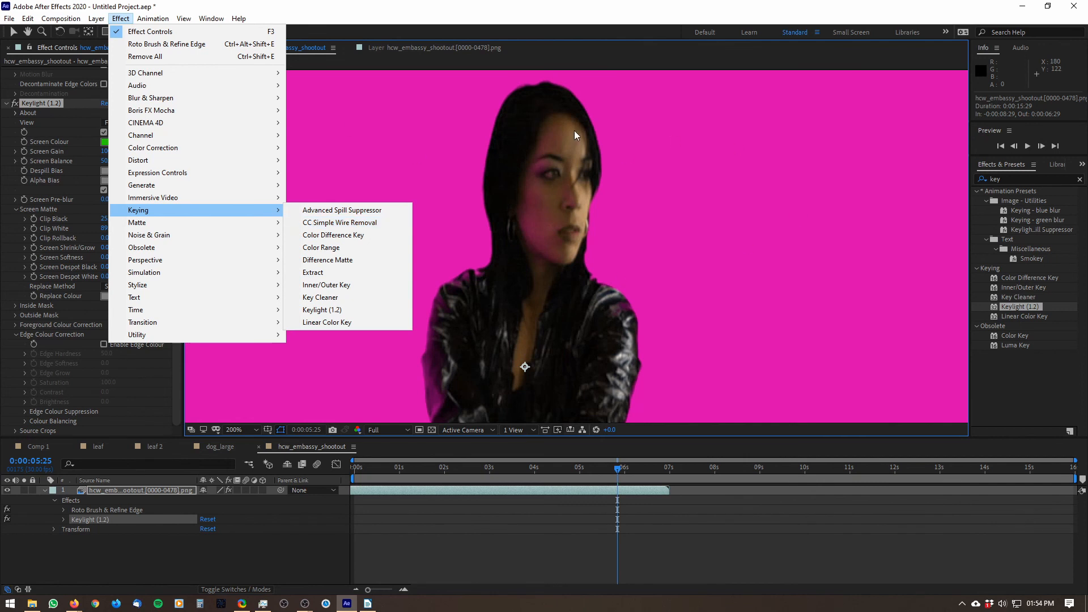
click(536, 66)
scroll(600, 222, down, 2)
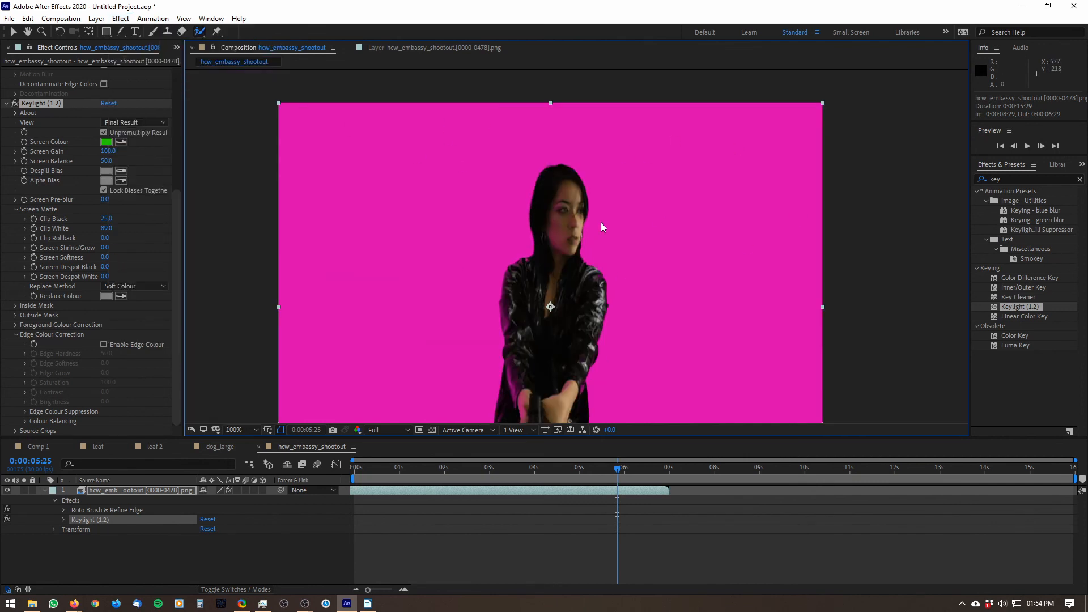
drag(589, 212, 590, 208)
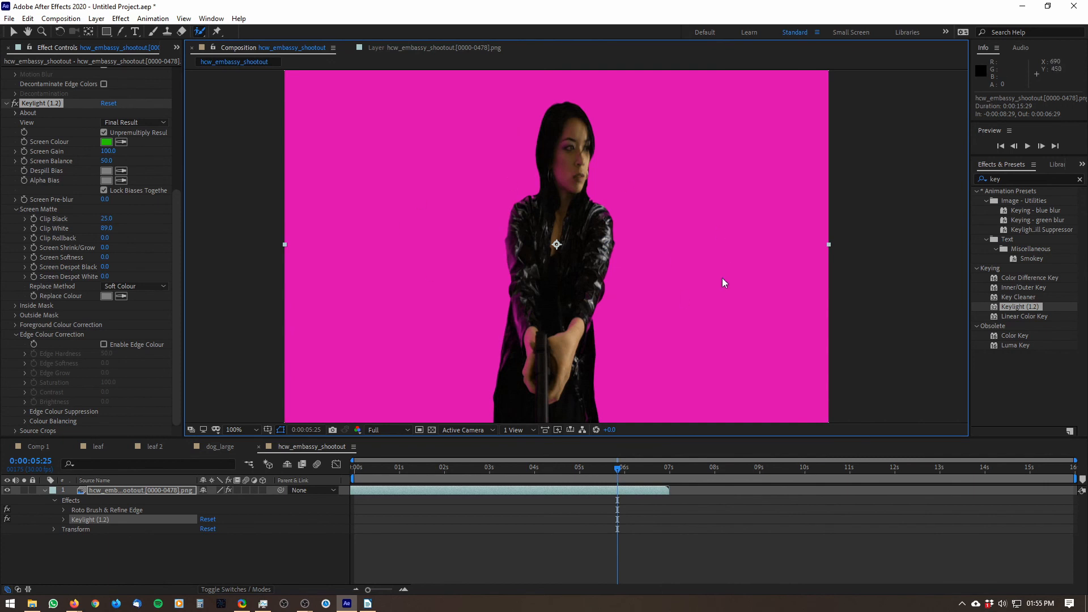
scroll(673, 229, up, 1)
scroll(673, 229, down, 1)
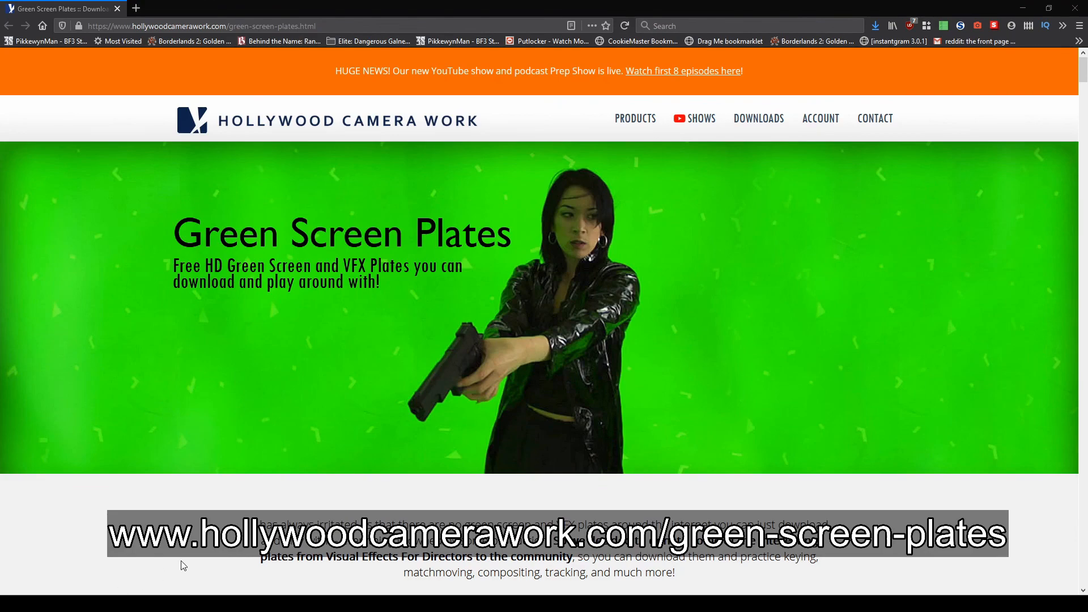
In the web browser, find the Embassy Shootout section on Hollywood Camera Work's Green Screen Plates page.
scroll(981, 221, down, 5)
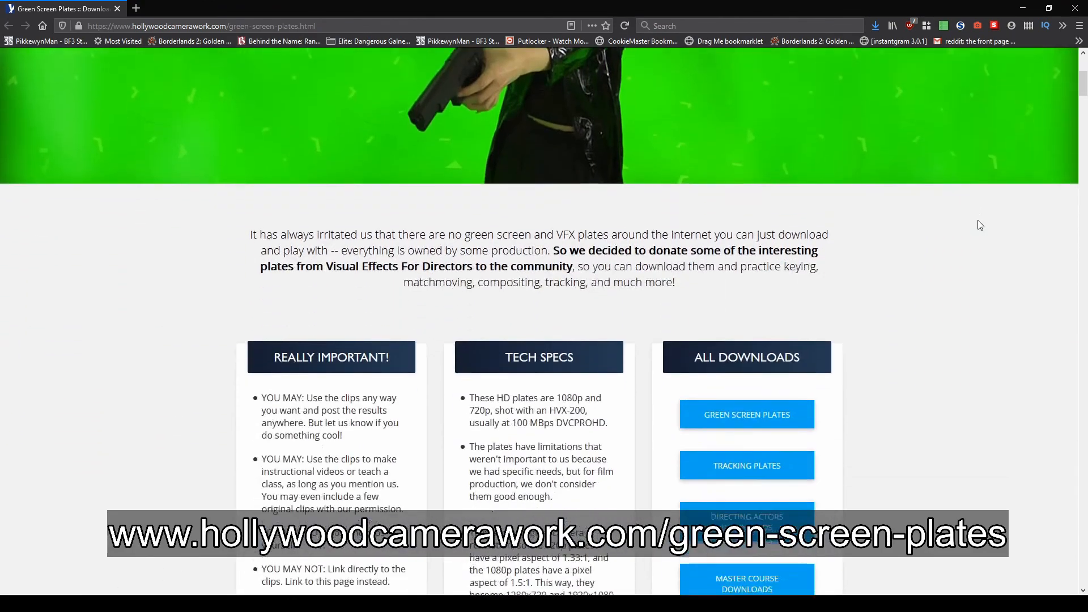
scroll(978, 222, down, 3)
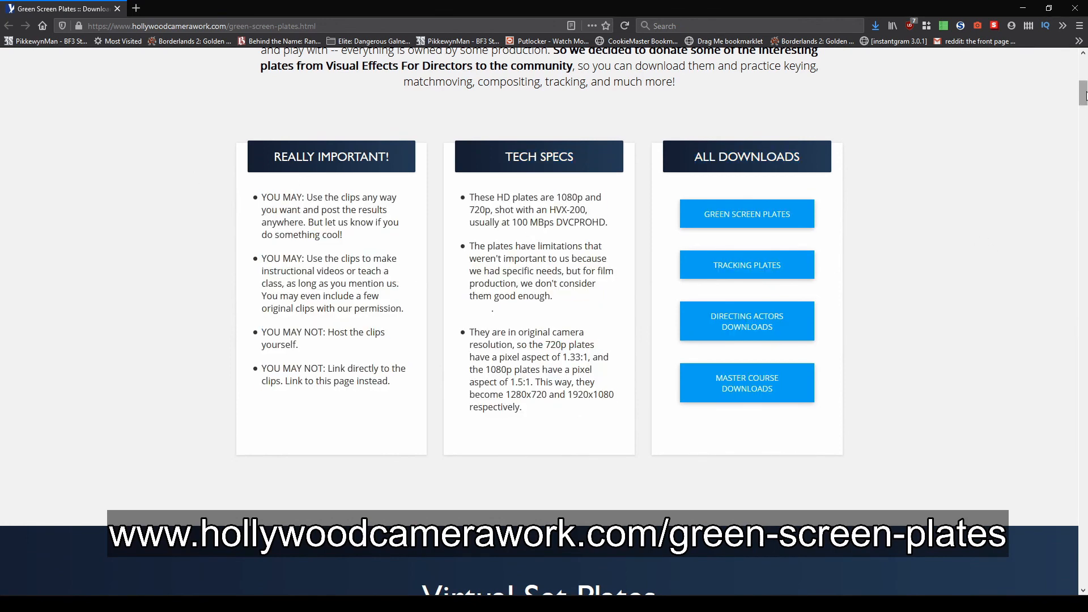
drag(1084, 101, 1084, 148)
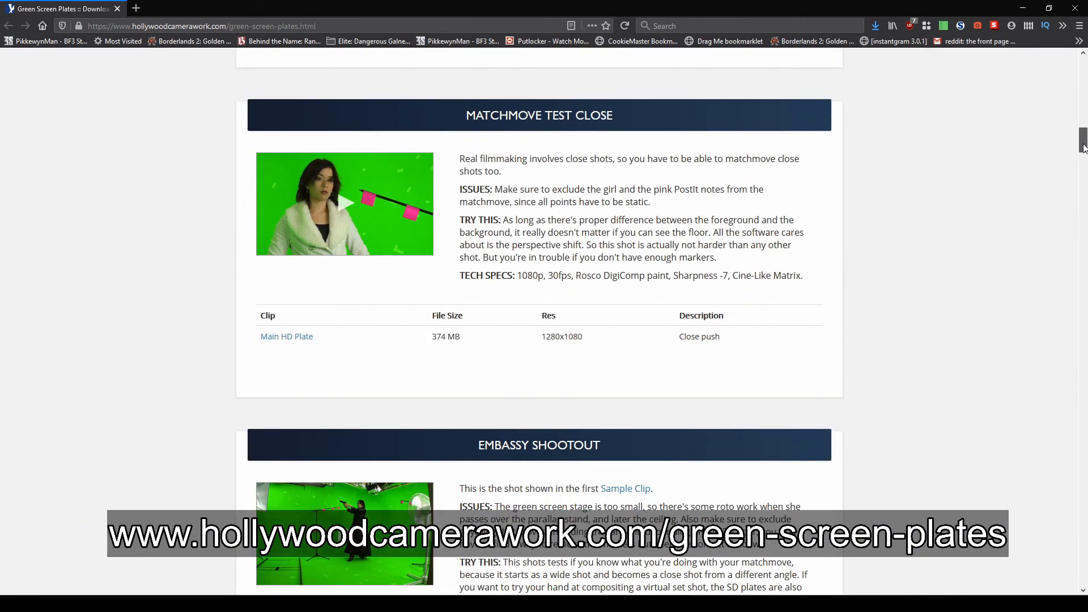
drag(1083, 147, 1075, 168)
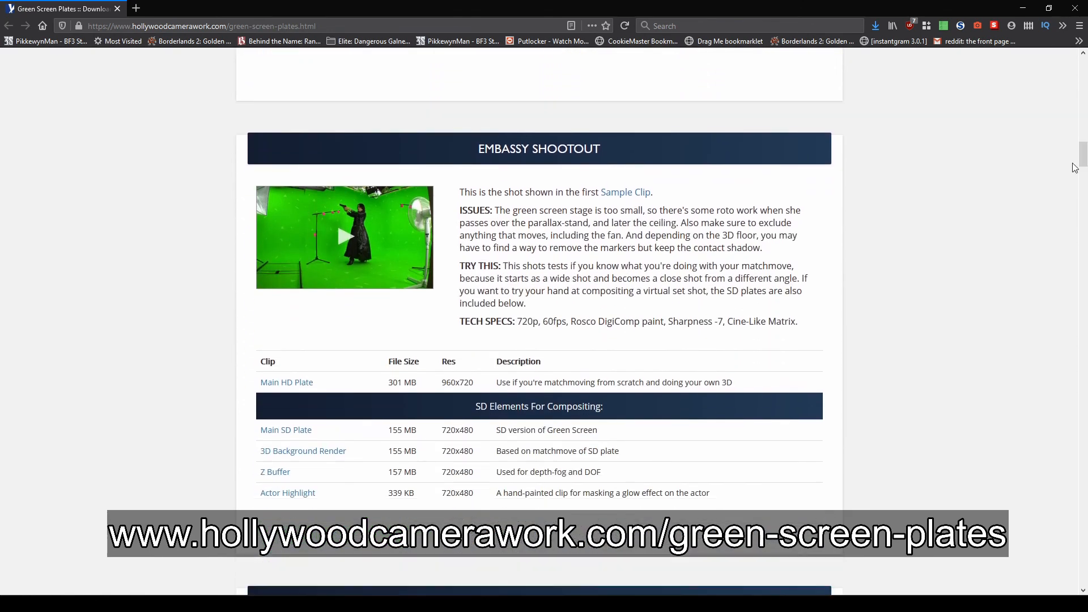
Read the Embassy Shootout issues and SD compositing elements, skim the remaining plates, and return to the beginning of the page.
drag(479, 131, 673, 151)
click(569, 266)
drag(251, 402, 714, 498)
click(961, 277)
drag(461, 210, 787, 249)
click(945, 289)
drag(1083, 171, 1057, 345)
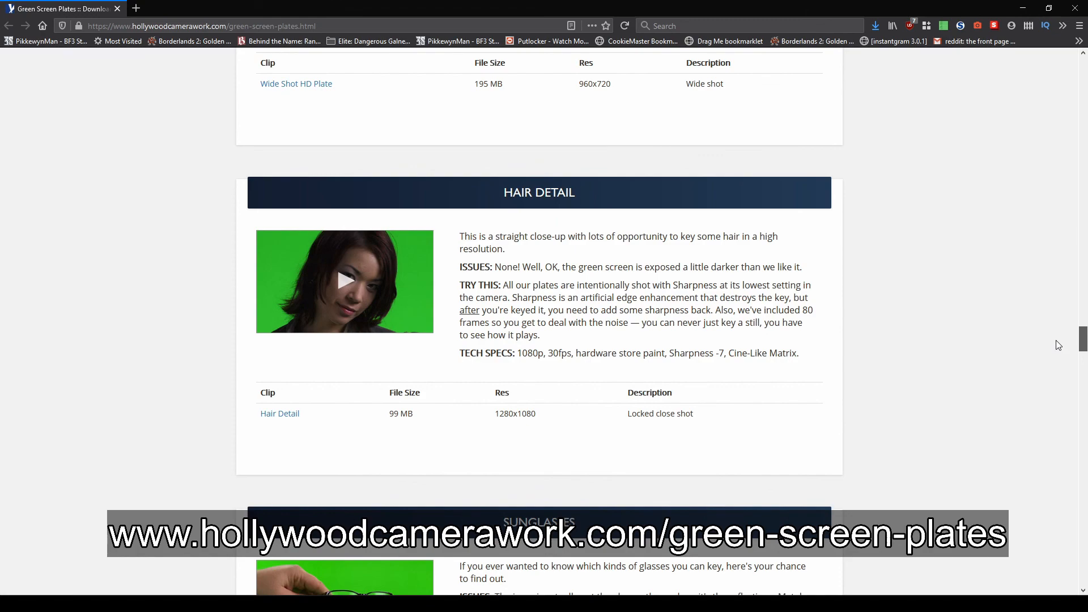
drag(1058, 348, 1037, 34)
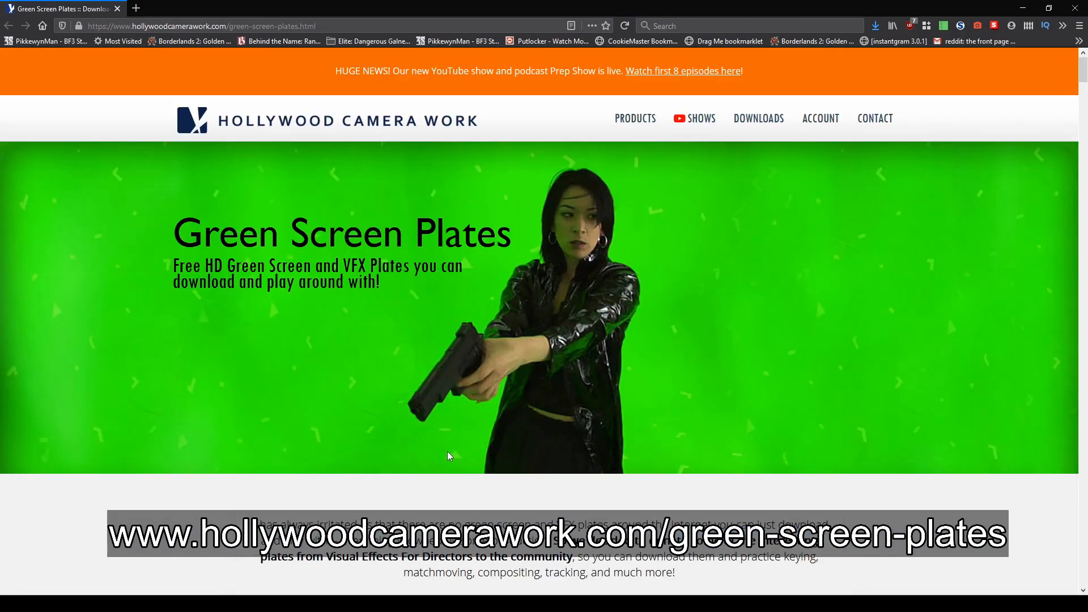